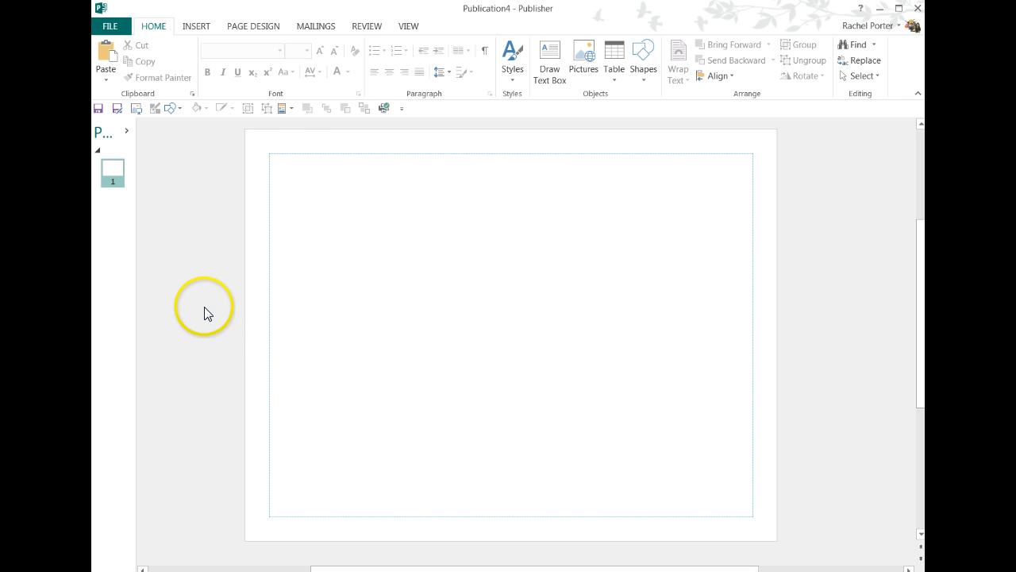
- Insert the saved column of overlapping circles and place it in the lower-left corner inside the page margins
{"action": "left_click", "coordinate": [279, 109]}
{"action": "left_click", "coordinate": [297, 159]}
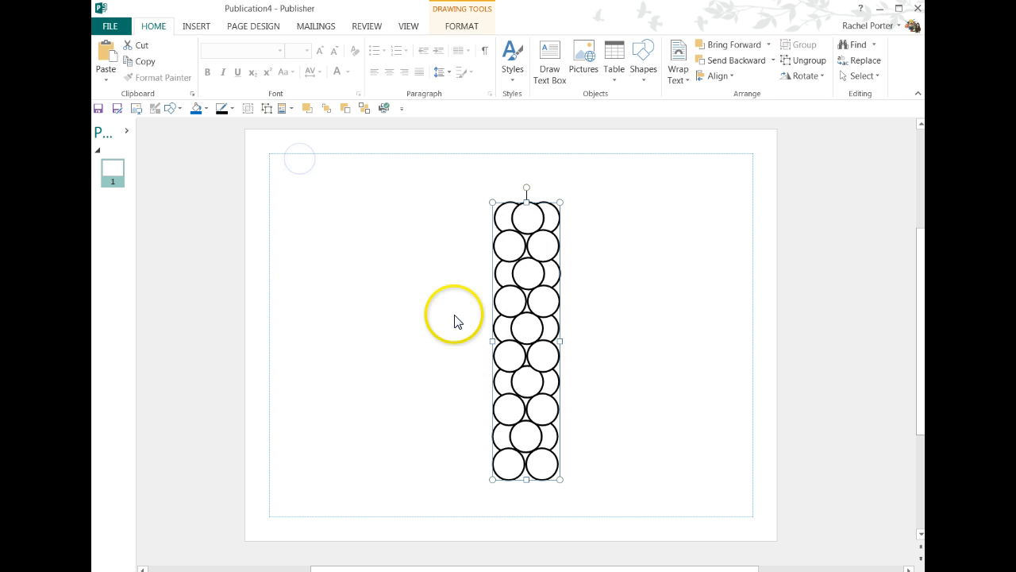
{"action": "left_click_drag", "start_coordinate": [506, 269], "coordinate": [287, 300]}
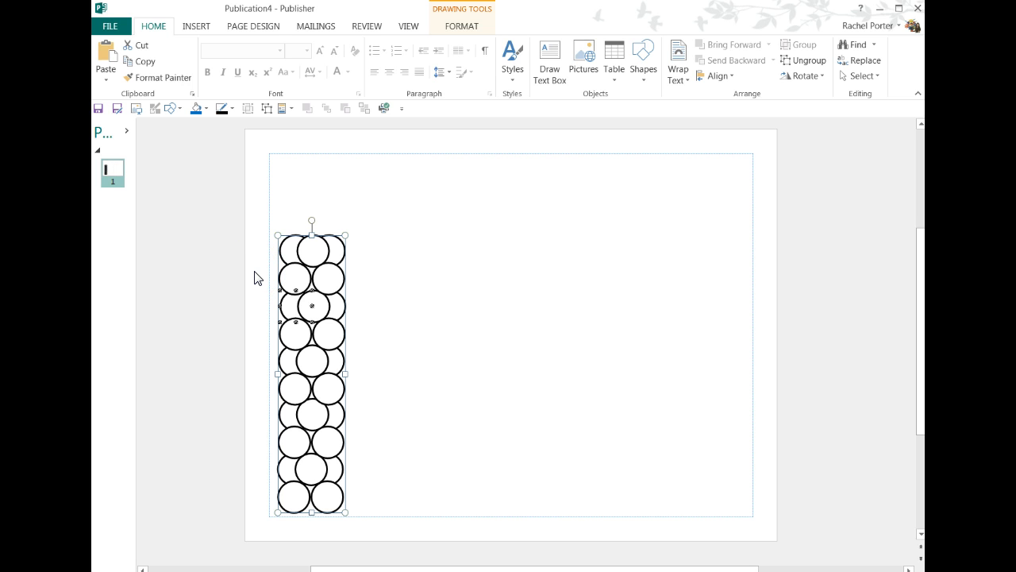
{"action": "left_click", "coordinate": [381, 446]}
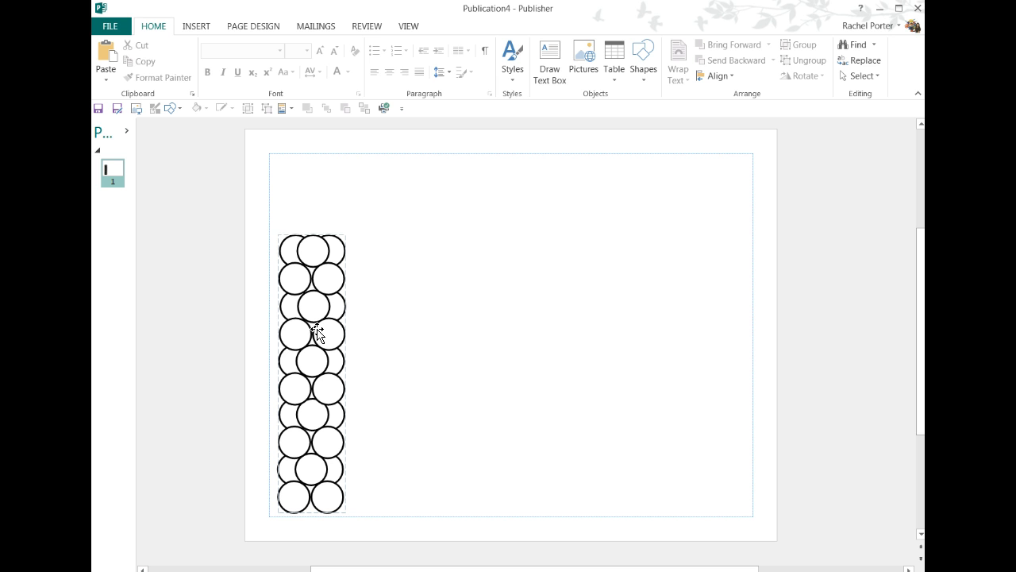
- Ungroup the column of circles into individual shapes
{"action": "left_click", "coordinate": [377, 328]}
{"action": "left_click", "coordinate": [286, 243]}
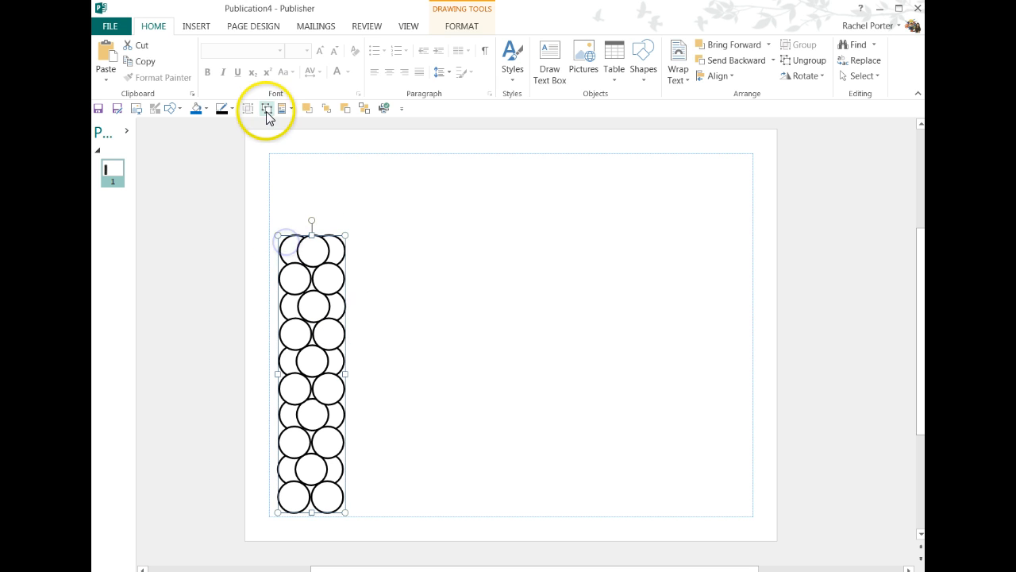
{"action": "left_click", "coordinate": [267, 109]}
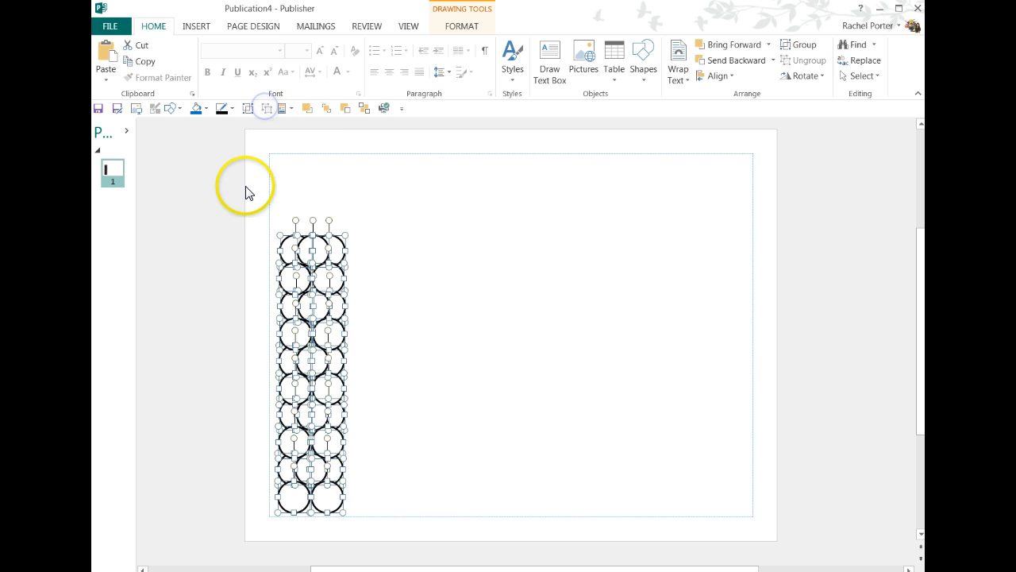
- Duplicate the bottom three rows of circles and stack the copy on top of the column, up to the page margin
{"action": "left_click_drag", "start_coordinate": [246, 186], "coordinate": [314, 318]}
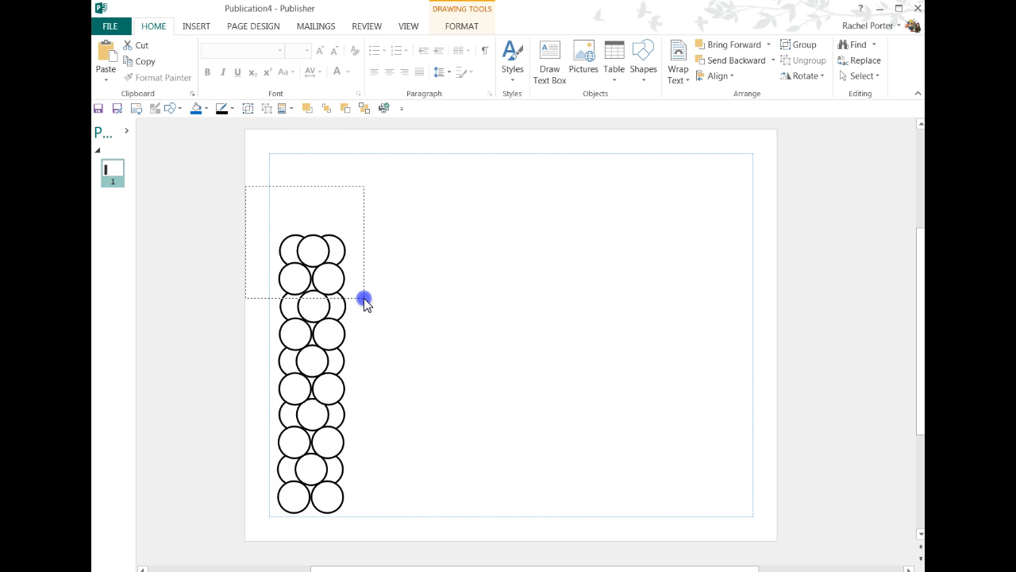
{"action": "left_click_drag", "start_coordinate": [365, 298], "coordinate": [365, 300]}
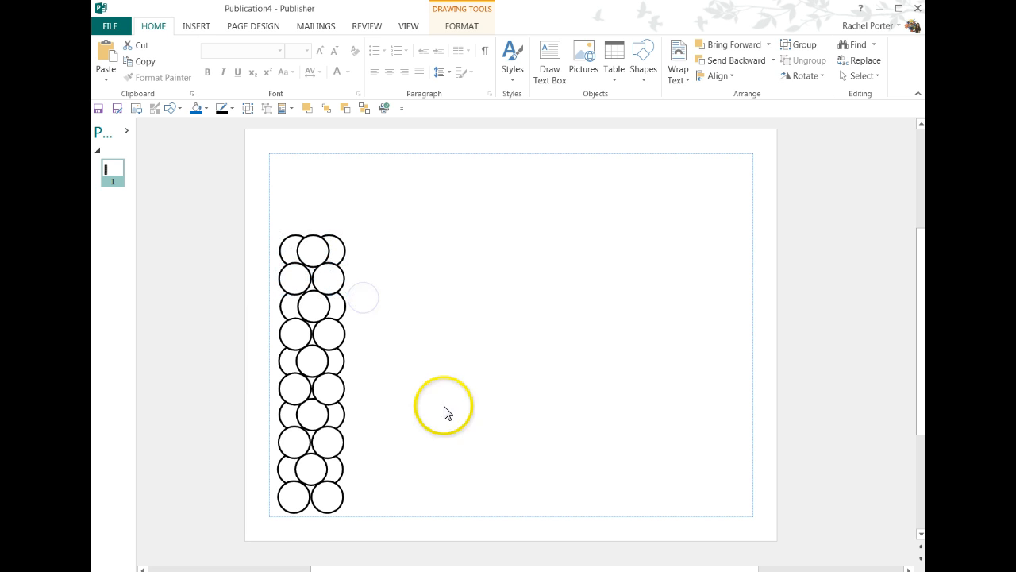
{"action": "mouse_move", "coordinate": [246, 421]}
{"action": "left_mouse_down"}
{"action": "mouse_move", "coordinate": [328, 536]}
{"action": "mouse_move", "coordinate": [363, 533]}
{"action": "left_mouse_up"}
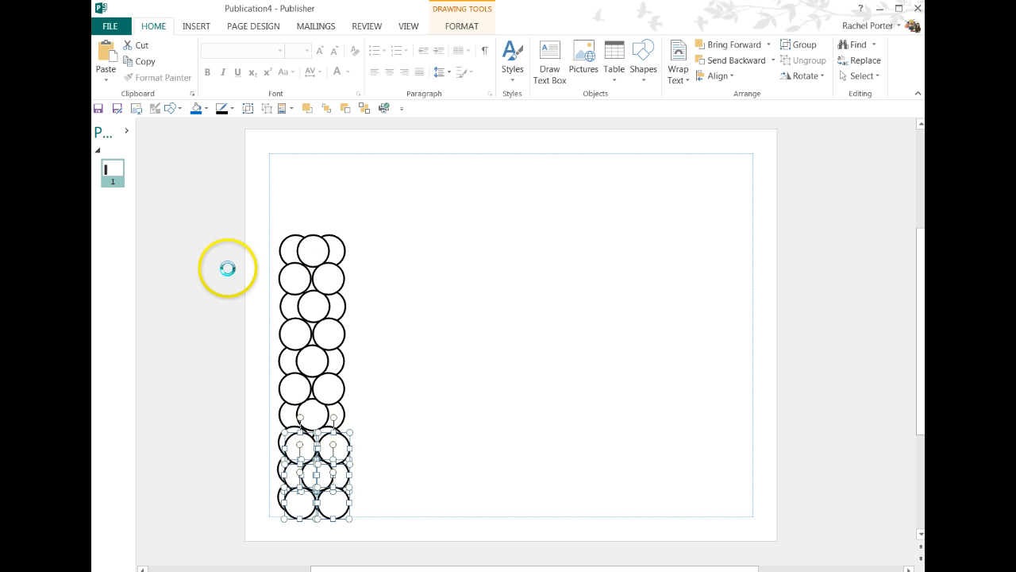
{"action": "mouse_move", "coordinate": [288, 443]}
{"action": "left_mouse_down"}
{"action": "mouse_move", "coordinate": [295, 449]}
{"action": "mouse_move", "coordinate": [289, 170]}
{"action": "left_mouse_up"}
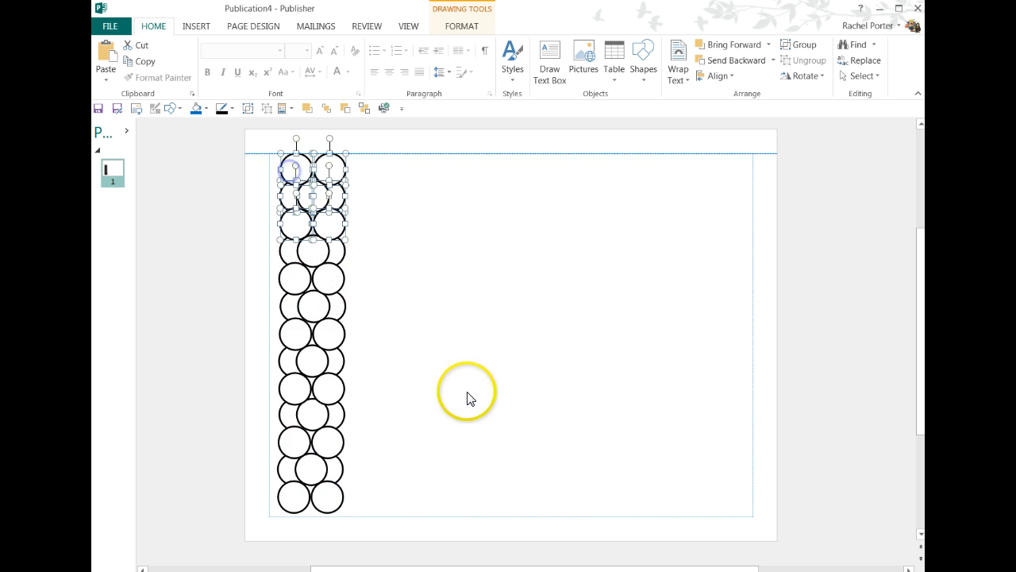
{"action": "left_click", "coordinate": [467, 392]}
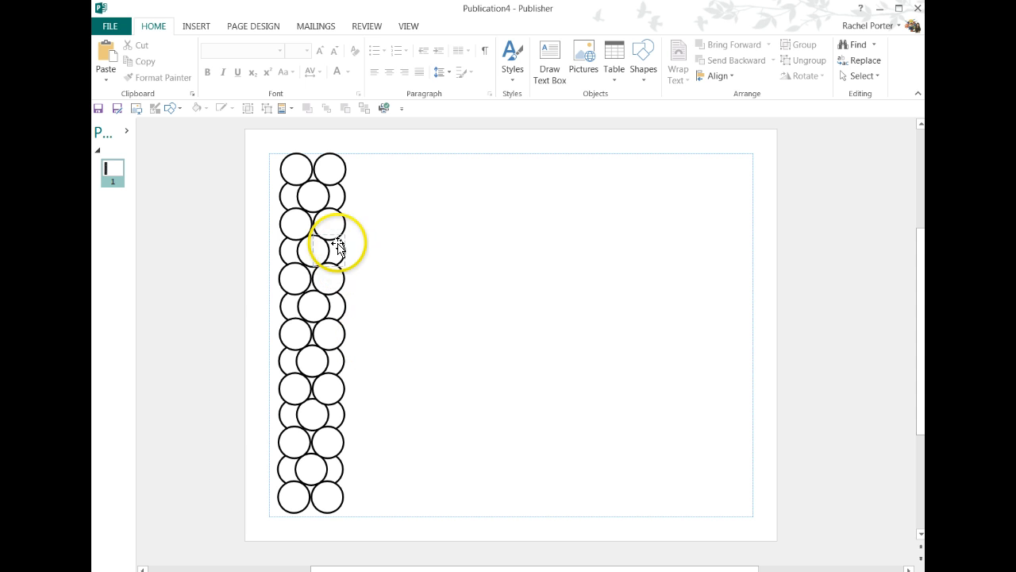
- Group all circles of the extended column into one object
{"action": "left_click_drag", "start_coordinate": [250, 137], "coordinate": [255, 430]}
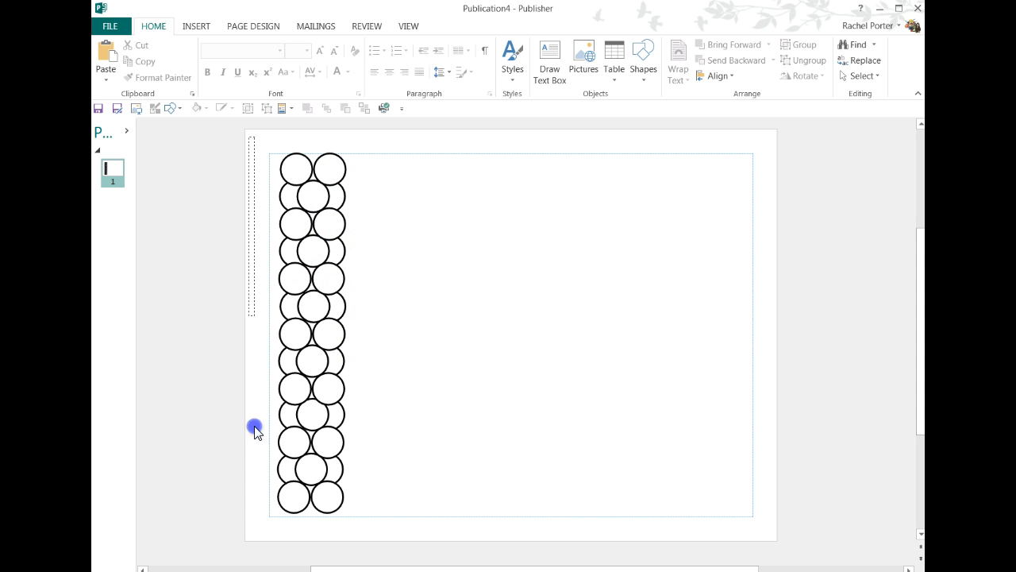
{"action": "left_click_drag", "start_coordinate": [372, 525], "coordinate": [371, 525]}
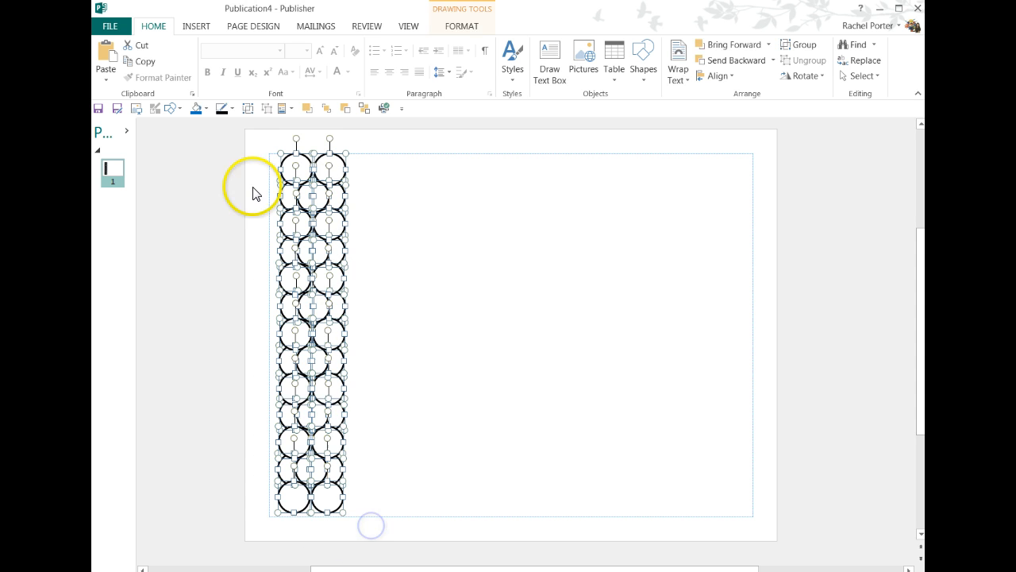
{"action": "left_click", "coordinate": [247, 108]}
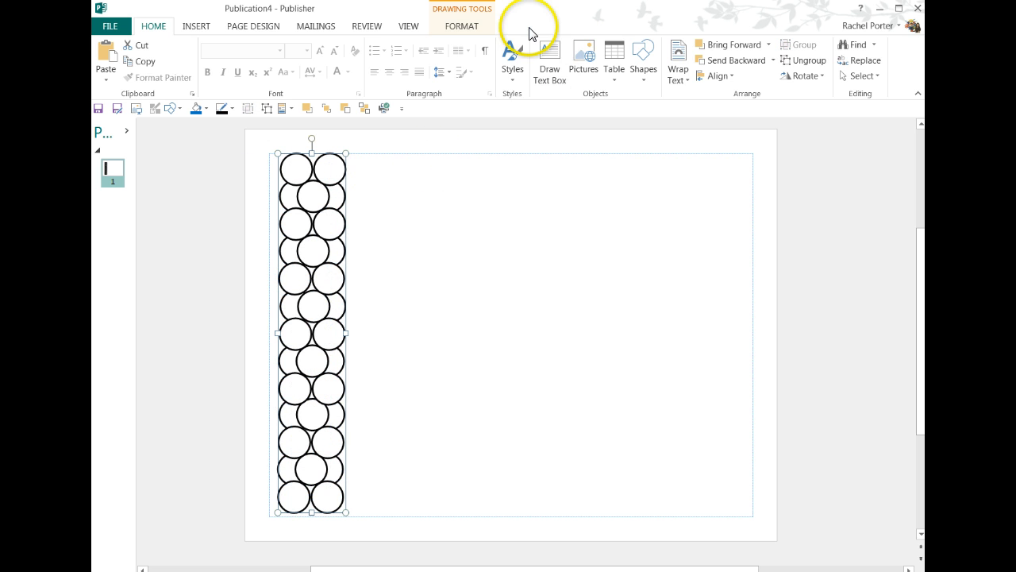
- Lock the aspect ratio of the grouped column in its size settings
{"action": "left_click", "coordinate": [463, 26]}
{"action": "left_click", "coordinate": [837, 94]}
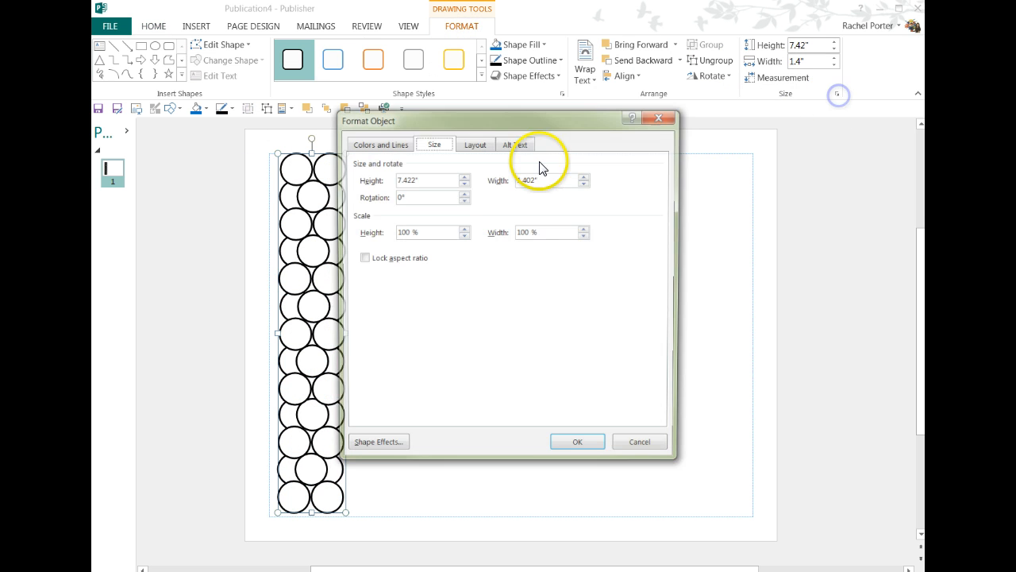
{"action": "left_click", "coordinate": [361, 259]}
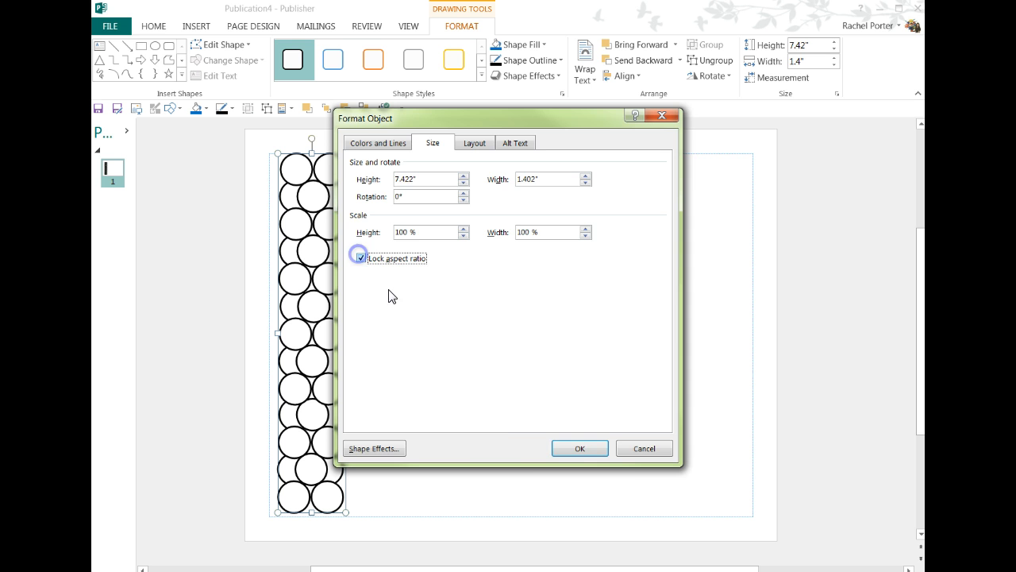
{"action": "left_click", "coordinate": [597, 450]}
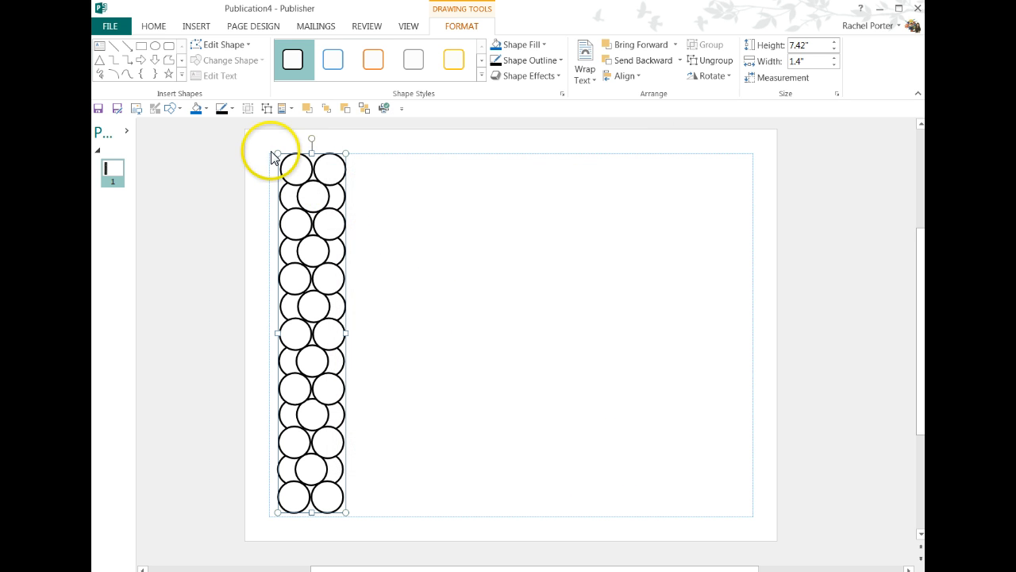
- Scale the column down proportionally from its top-left corner to about 5.28" high and 1" wide
{"action": "left_click_drag", "start_coordinate": [273, 150], "coordinate": [286, 311]}
{"action": "left_click", "coordinate": [475, 448]}
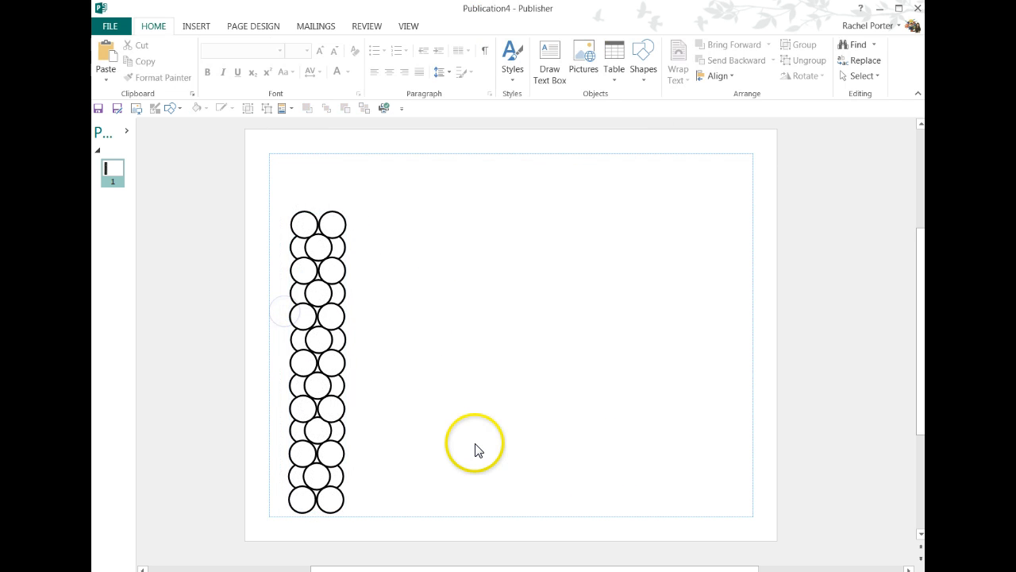
{"action": "left_click", "coordinate": [296, 212]}
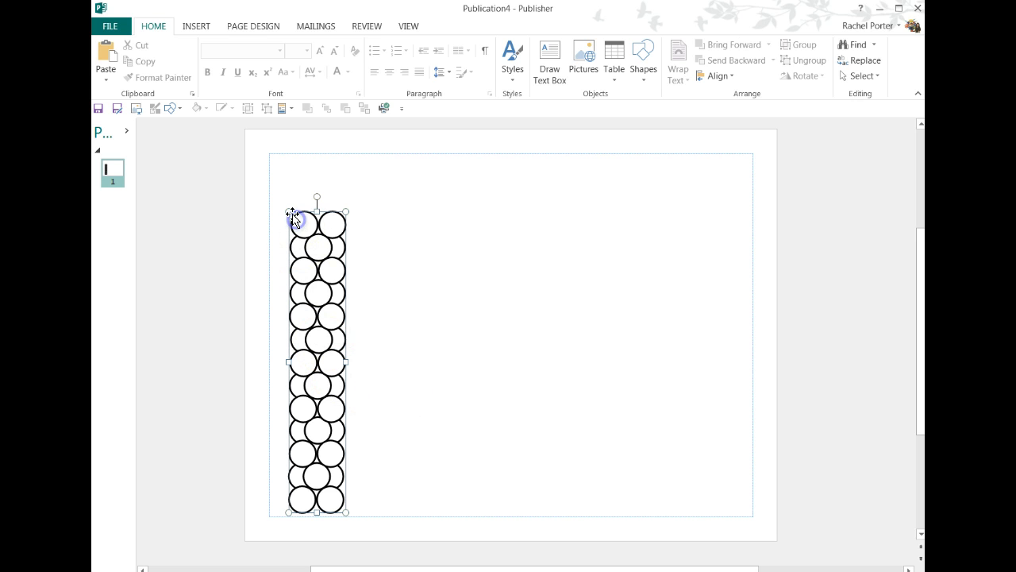
{"action": "left_click_drag", "start_coordinate": [288, 208], "coordinate": [296, 258]}
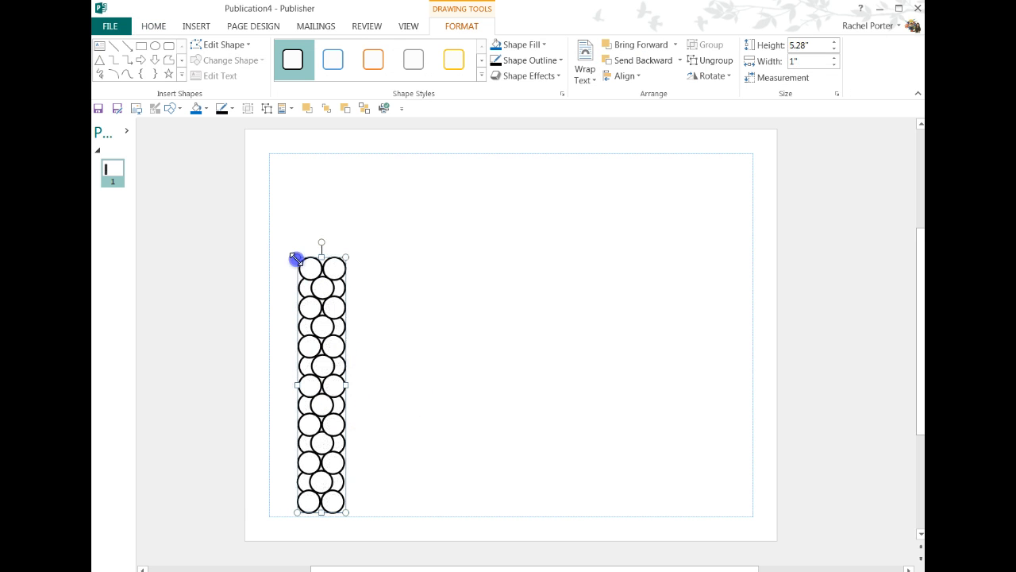
{"action": "left_click", "coordinate": [402, 373]}
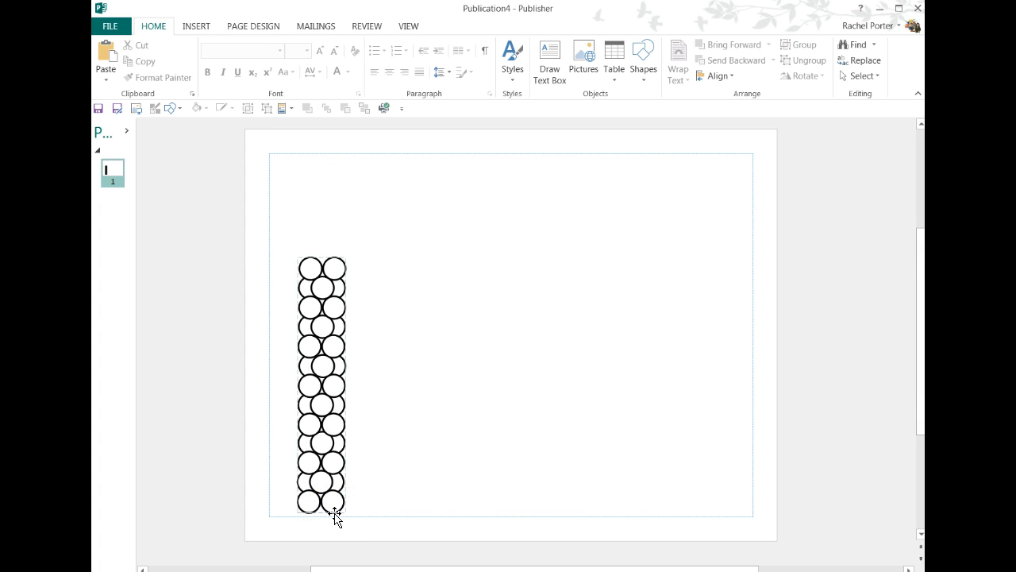
- Fill the two front circles in the column's bottom row with standard red
{"action": "left_click", "coordinate": [312, 498]}
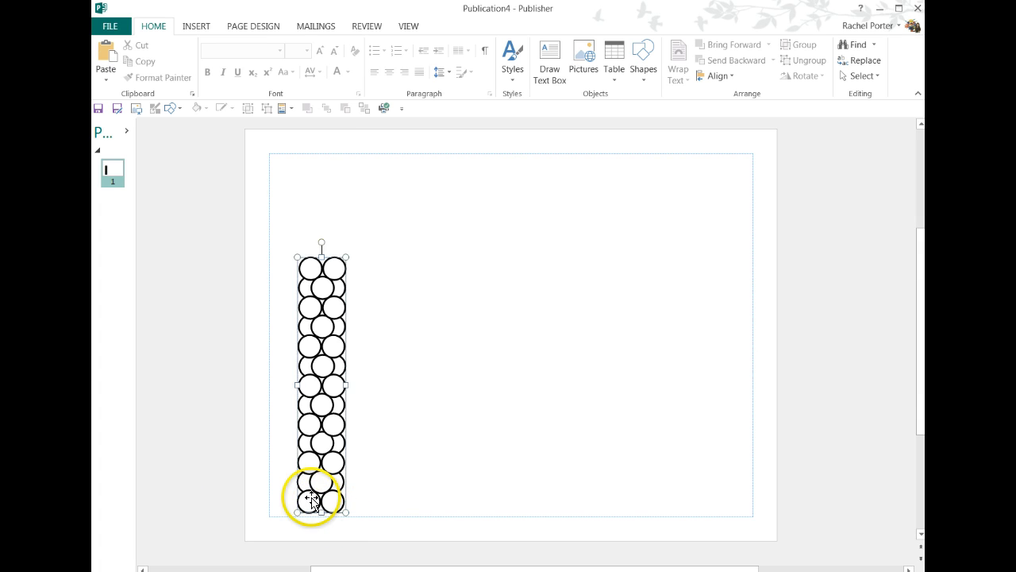
{"action": "left_click", "coordinate": [306, 500]}
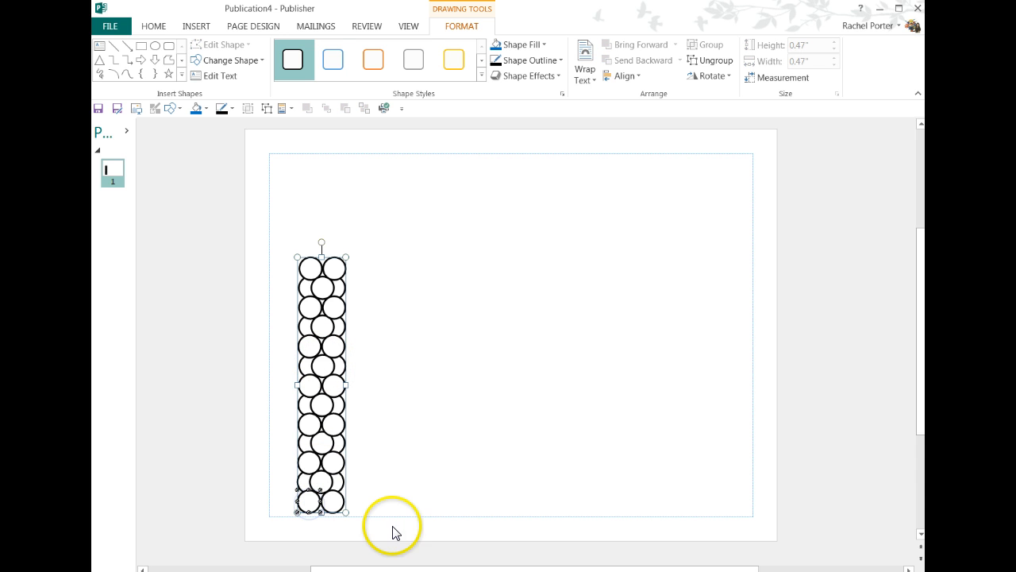
{"action": "left_click", "coordinate": [332, 505], "text": "shift"}
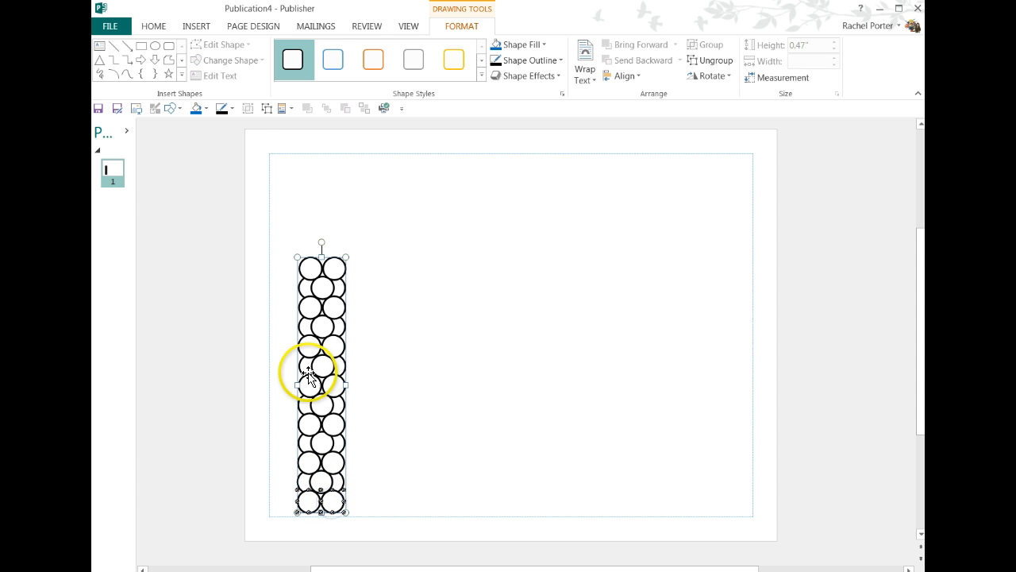
{"action": "left_click", "coordinate": [204, 110]}
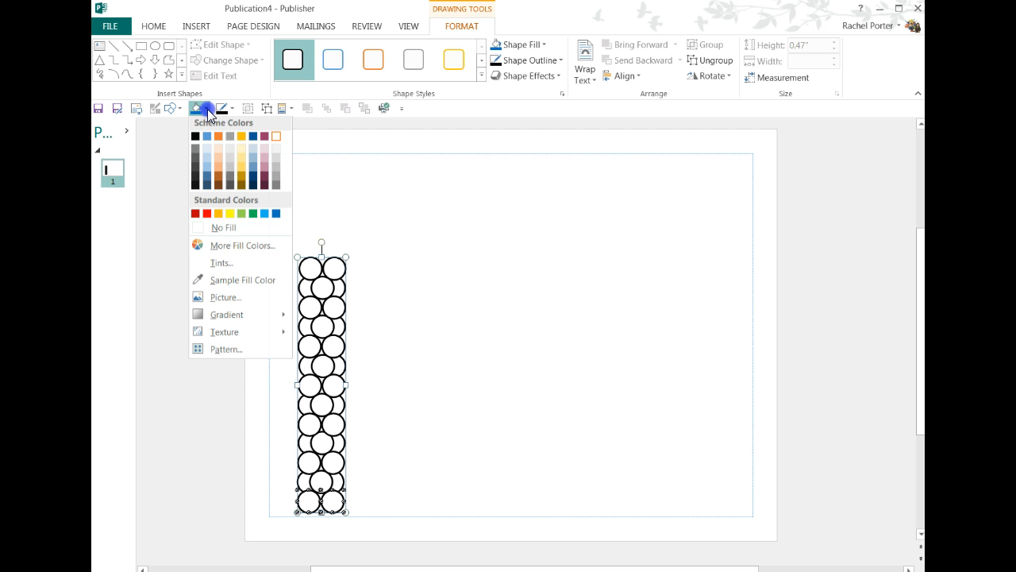
{"action": "left_click", "coordinate": [207, 216]}
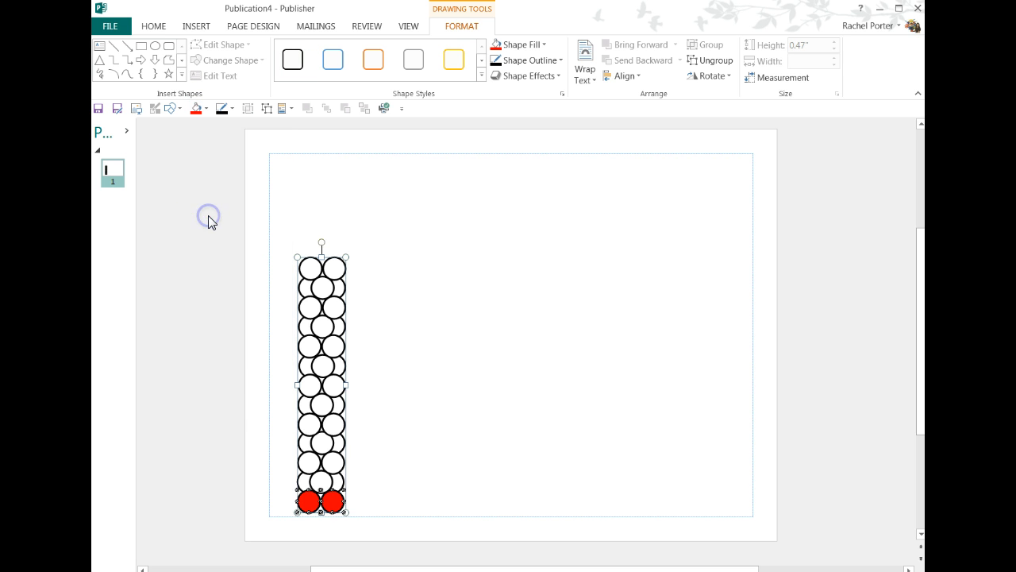
- Fill the two front circles in the third, fifth and seventh rows from the bottom with the same red
{"action": "left_click", "coordinate": [306, 463]}
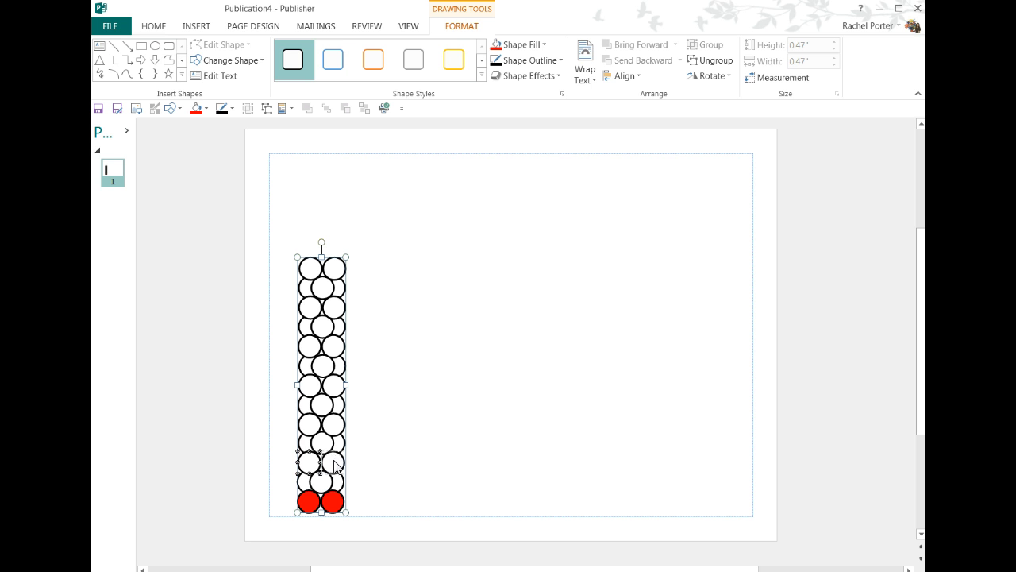
{"action": "left_click", "coordinate": [335, 466], "text": "shift"}
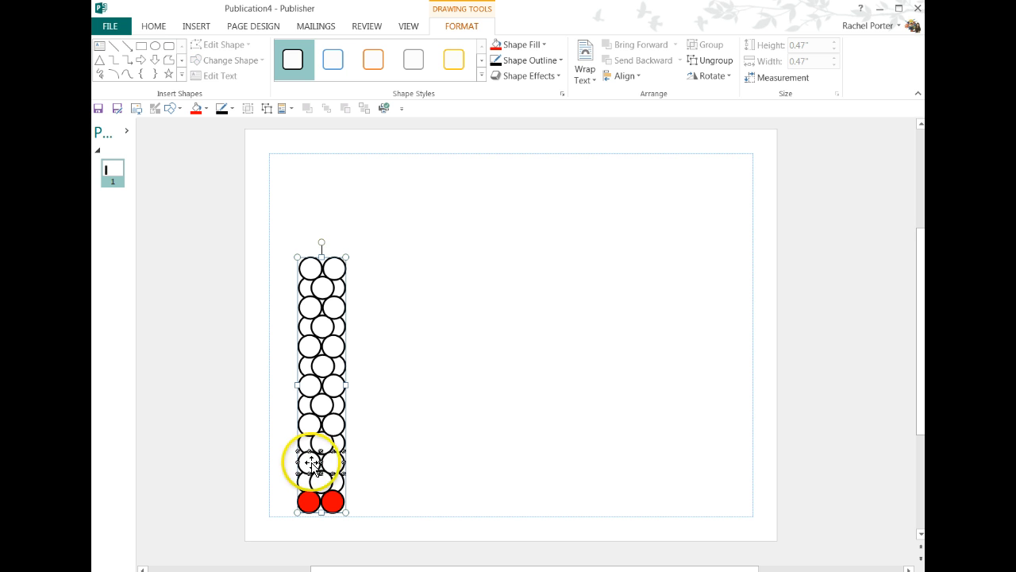
{"action": "left_click", "coordinate": [198, 110]}
{"action": "left_click", "coordinate": [305, 423]}
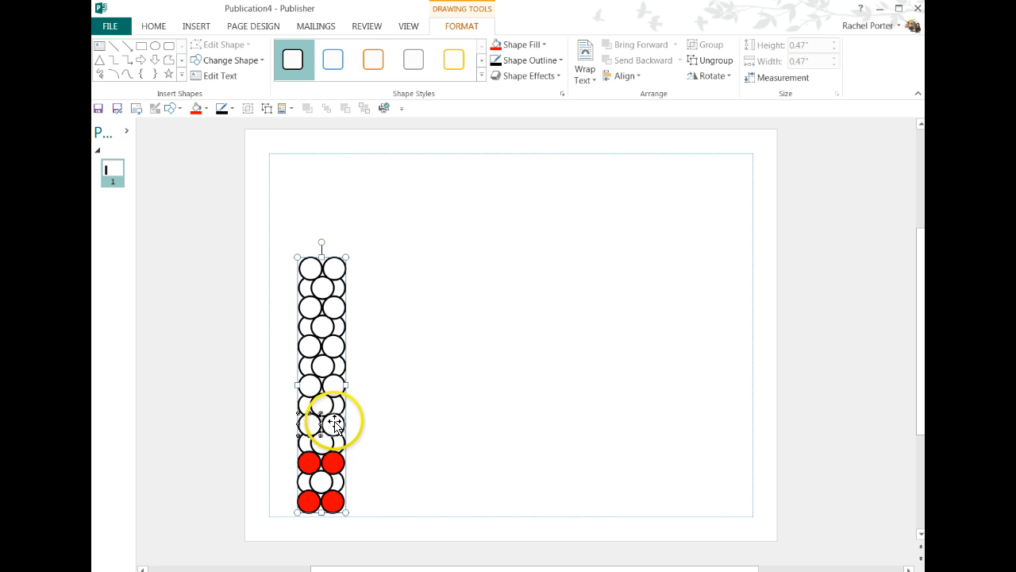
{"action": "left_click", "coordinate": [333, 423], "text": "shift"}
{"action": "left_click", "coordinate": [196, 108]}
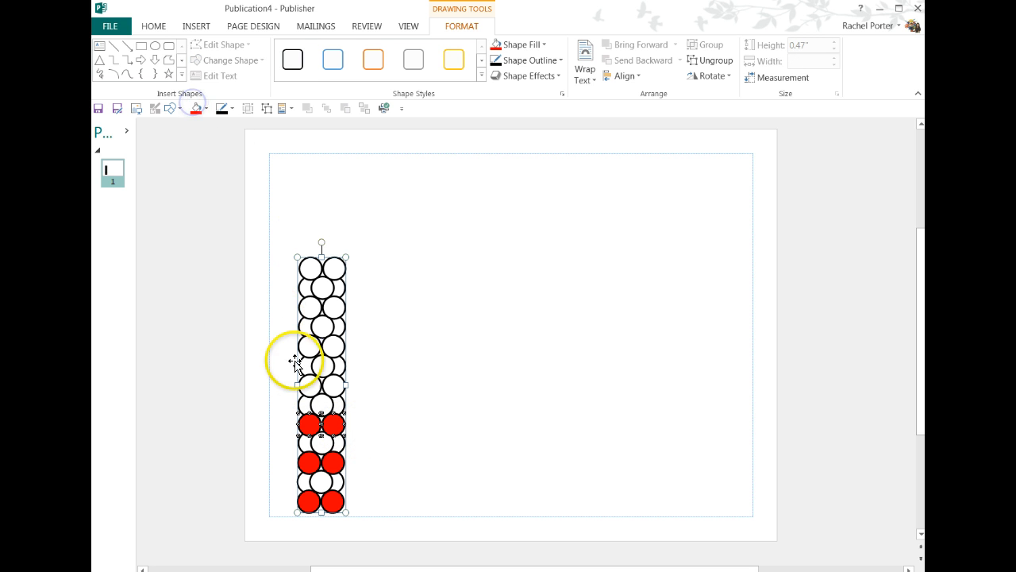
{"action": "left_click", "coordinate": [310, 385]}
{"action": "left_click", "coordinate": [327, 386], "text": "shift"}
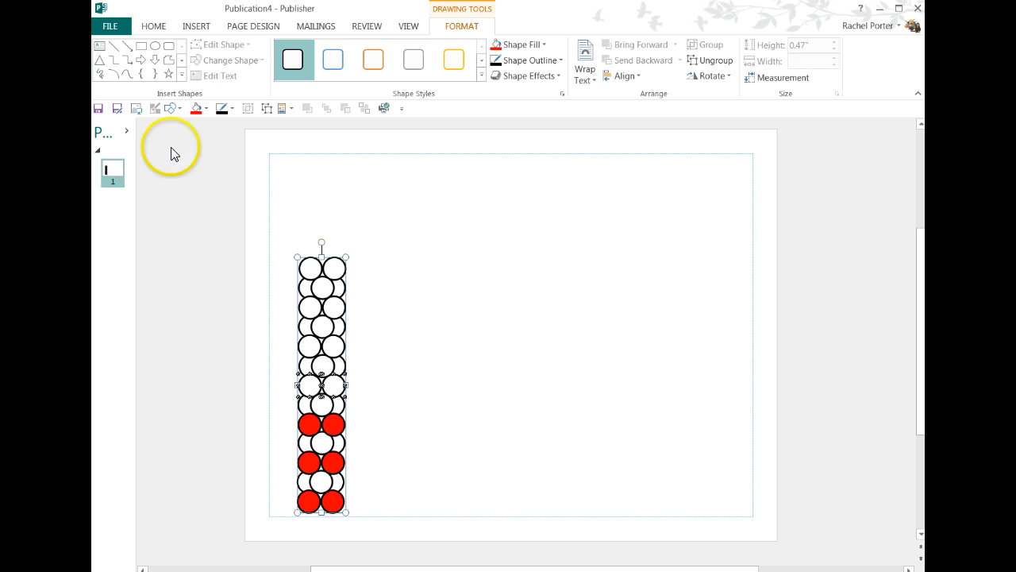
{"action": "left_click", "coordinate": [196, 108]}
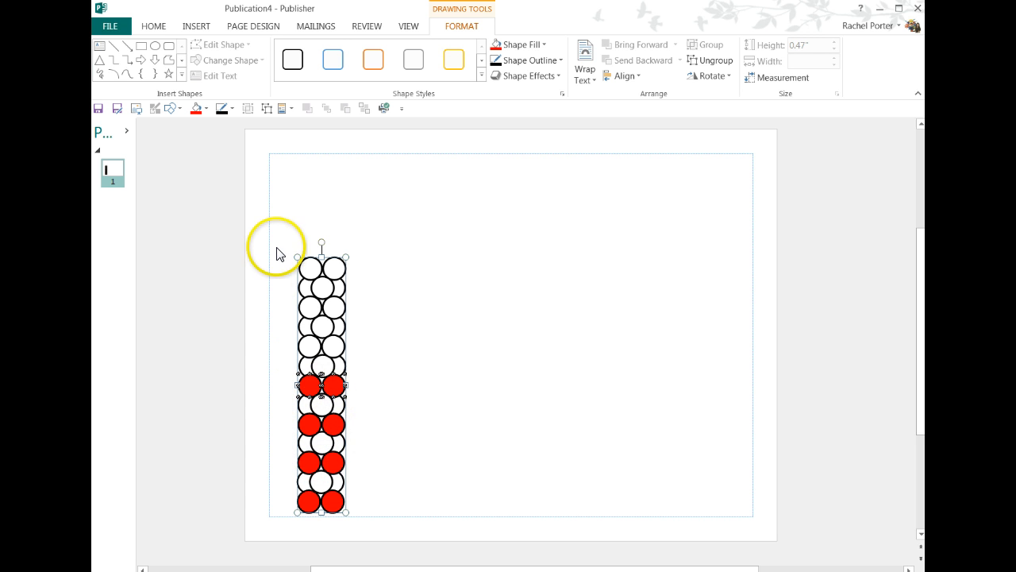
- Ungroup the partly coloured column so that its circles can be selected together by area
{"action": "left_click", "coordinate": [312, 365]}
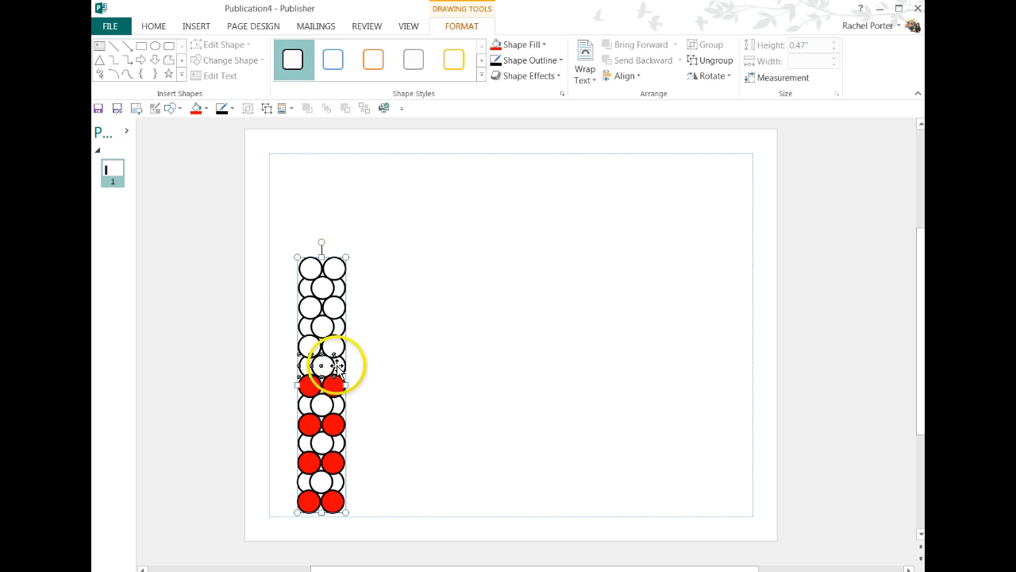
{"action": "left_click", "coordinate": [405, 381]}
{"action": "left_click", "coordinate": [315, 278]}
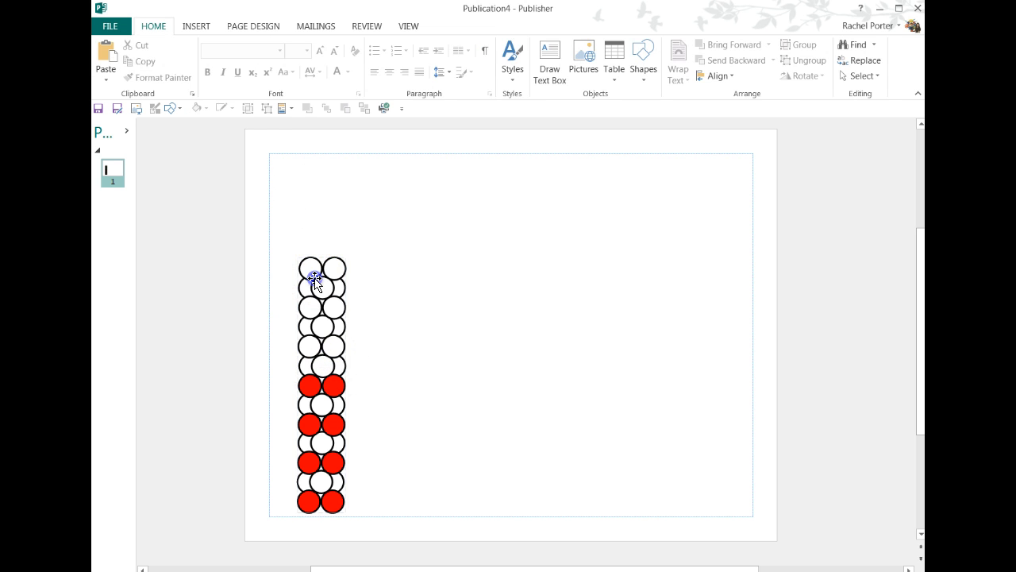
{"action": "left_click", "coordinate": [268, 109]}
{"action": "left_click", "coordinate": [269, 143]}
{"action": "left_click_drag", "start_coordinate": [350, 443], "coordinate": [351, 442]}
{"action": "left_click", "coordinate": [249, 286]}
- Fill every circle in the top six rows with standard blue and regroup the whole column
{"action": "left_click_drag", "start_coordinate": [273, 218], "coordinate": [301, 370]}
{"action": "left_click_drag", "start_coordinate": [356, 387], "coordinate": [357, 388]}
{"action": "left_click", "coordinate": [205, 108]}
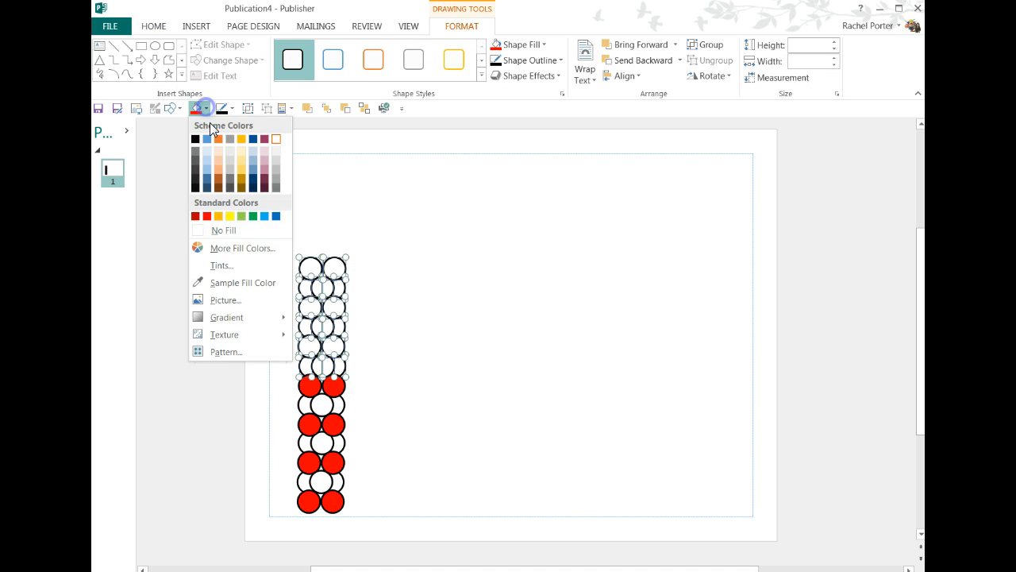
{"action": "left_click", "coordinate": [276, 218]}
{"action": "left_click", "coordinate": [275, 215]}
{"action": "left_click_drag", "start_coordinate": [275, 215], "coordinate": [378, 544]}
{"action": "left_click", "coordinate": [248, 108]}
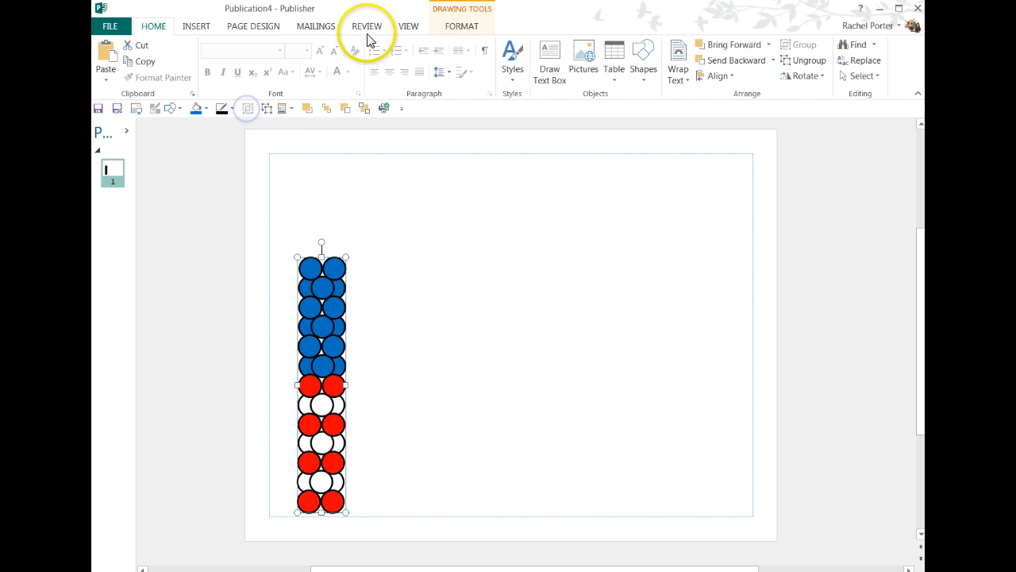
- Lock the aspect ratio of the regrouped red, white and blue column
{"action": "left_click", "coordinate": [474, 28]}
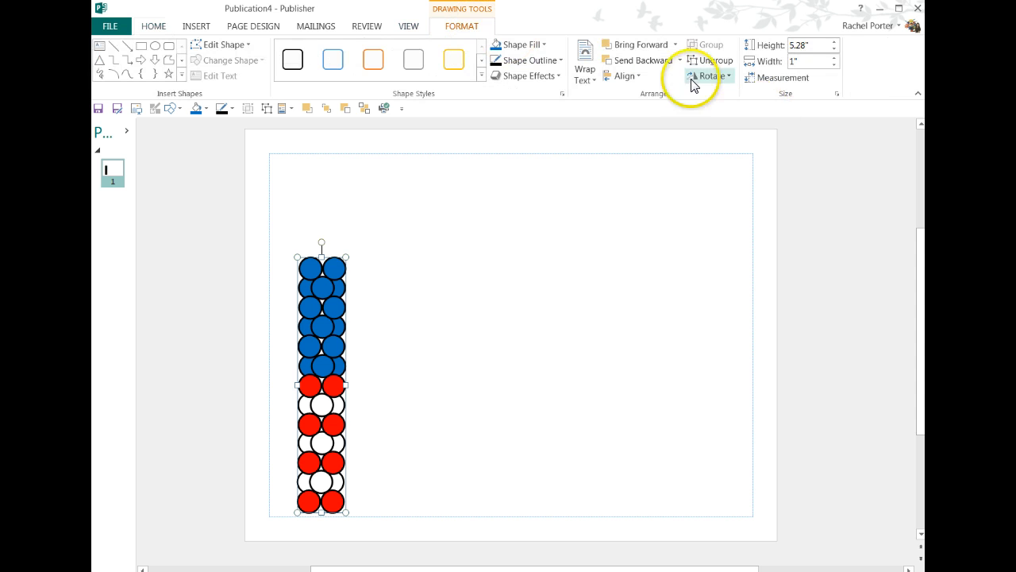
{"action": "left_click", "coordinate": [840, 96]}
{"action": "left_click", "coordinate": [362, 258]}
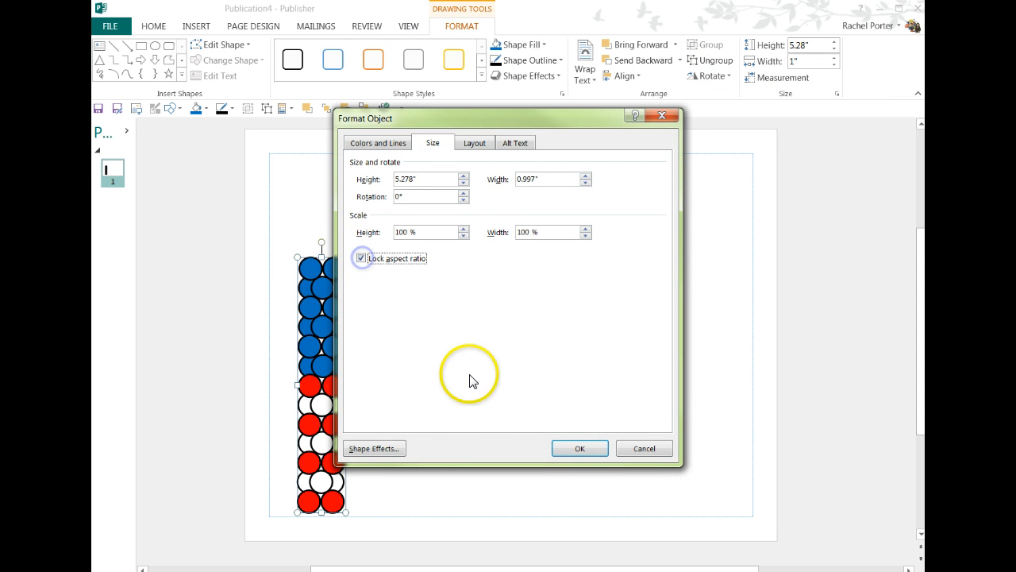
{"action": "left_click", "coordinate": [564, 446]}
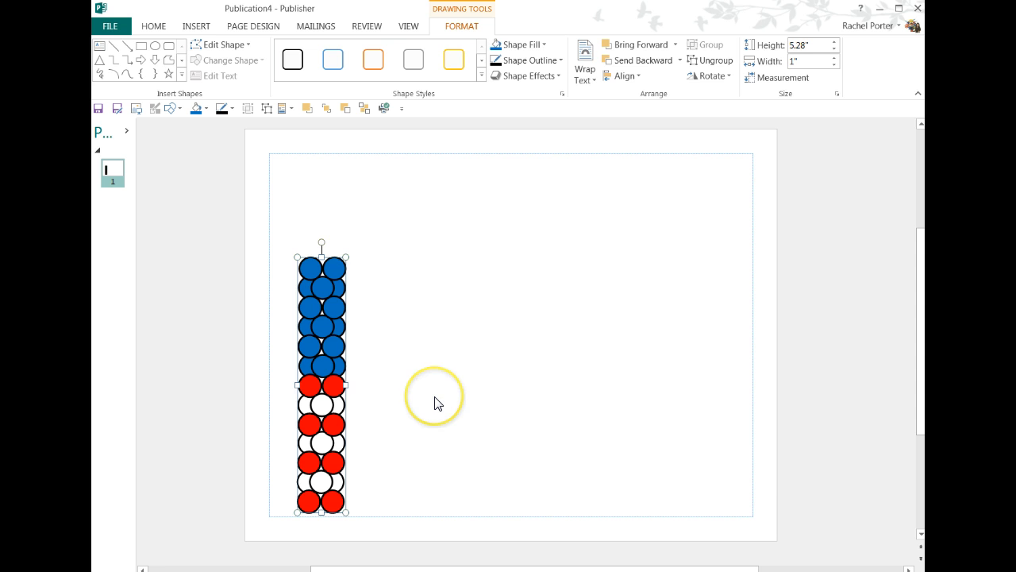
{"action": "left_click", "coordinate": [434, 402]}
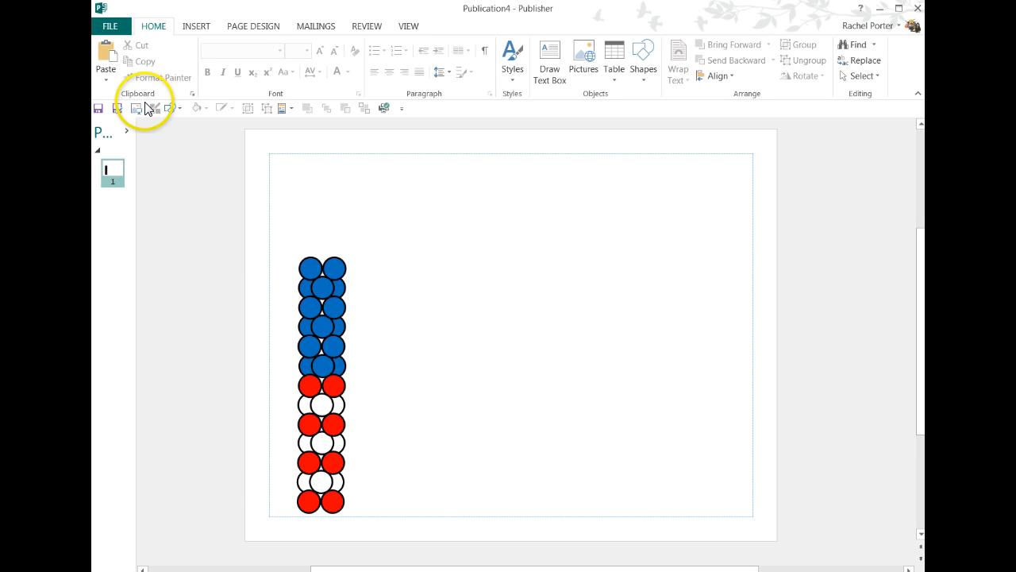
- Draw a star about 1 inch high and 1.05 inches wide over the column's top circles and fill it with white
{"action": "left_click", "coordinate": [169, 108]}
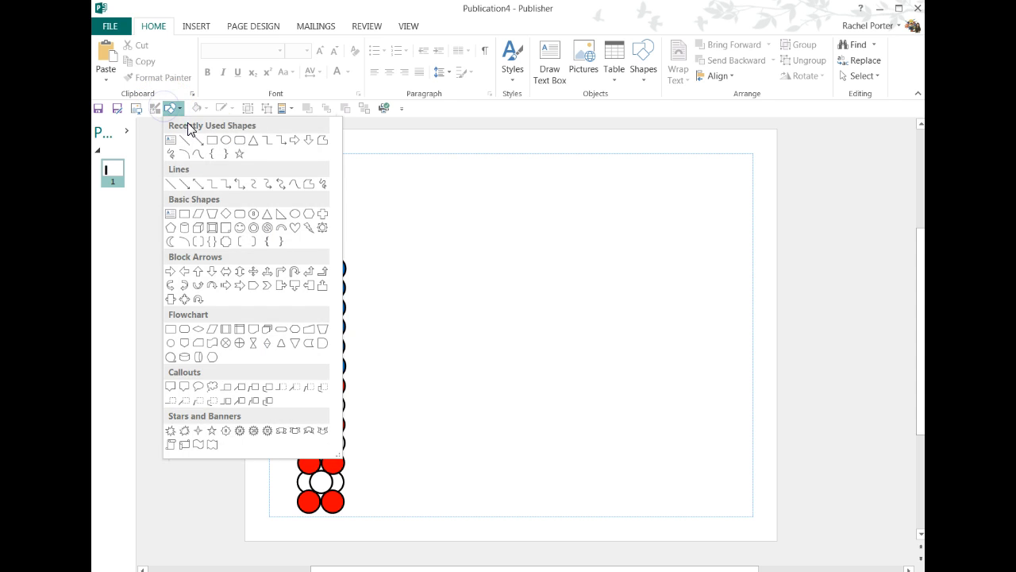
{"action": "left_click", "coordinate": [236, 155]}
{"action": "left_click", "coordinate": [306, 265]}
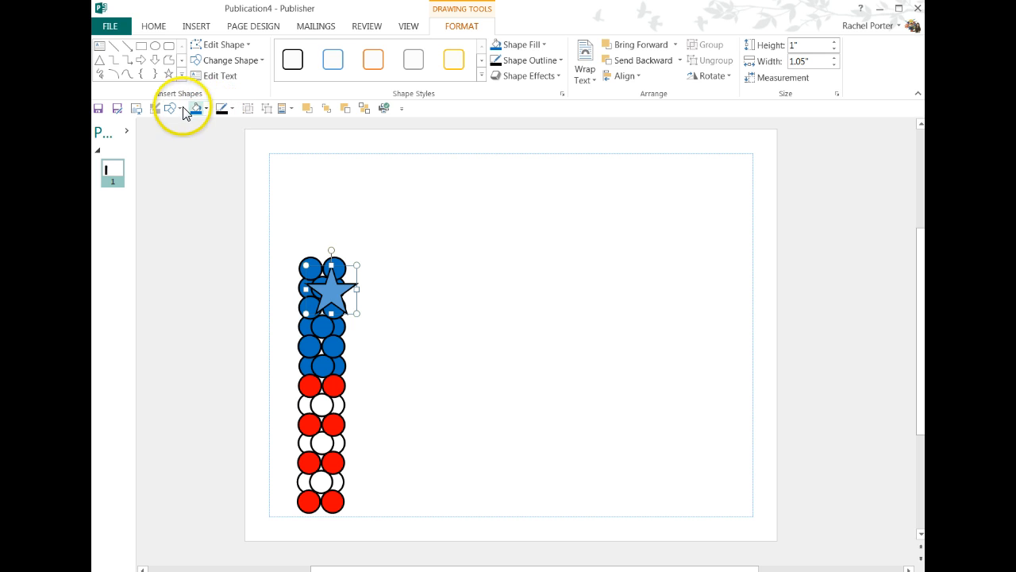
{"action": "left_click", "coordinate": [205, 108]}
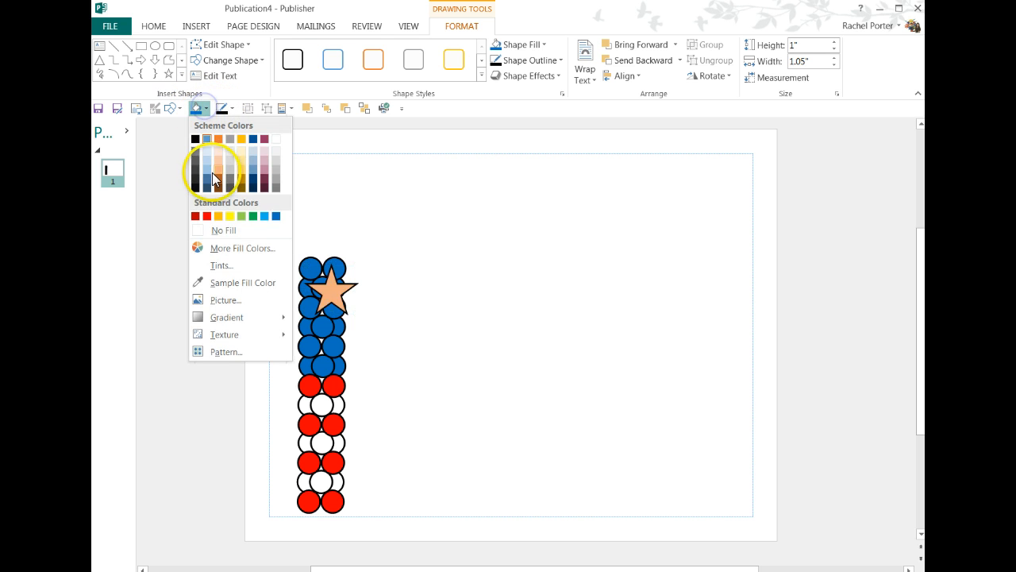
{"action": "left_click", "coordinate": [276, 139]}
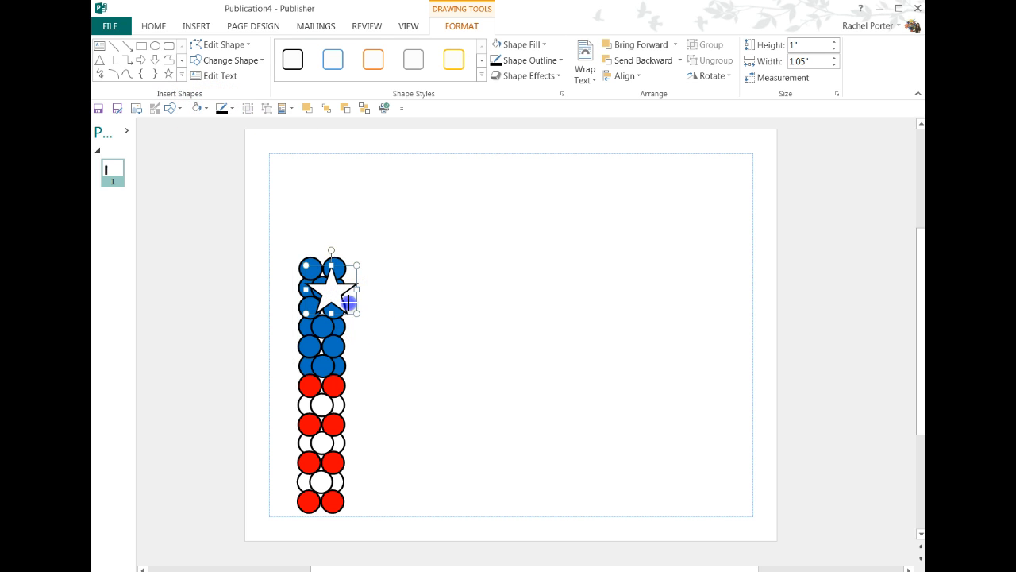
- Shrink the star to about 0.3 inches high and 0.36 inches wide and centre it on the top row's left circle
{"action": "left_click_drag", "start_coordinate": [356, 313], "coordinate": [329, 286]}
{"action": "left_click", "coordinate": [327, 265]}
{"action": "key", "text": "Up"}
{"action": "key", "text": "Up"}
{"action": "key", "text": "Up"}
{"action": "key", "text": "Up"}
{"action": "key", "text": "Up"}
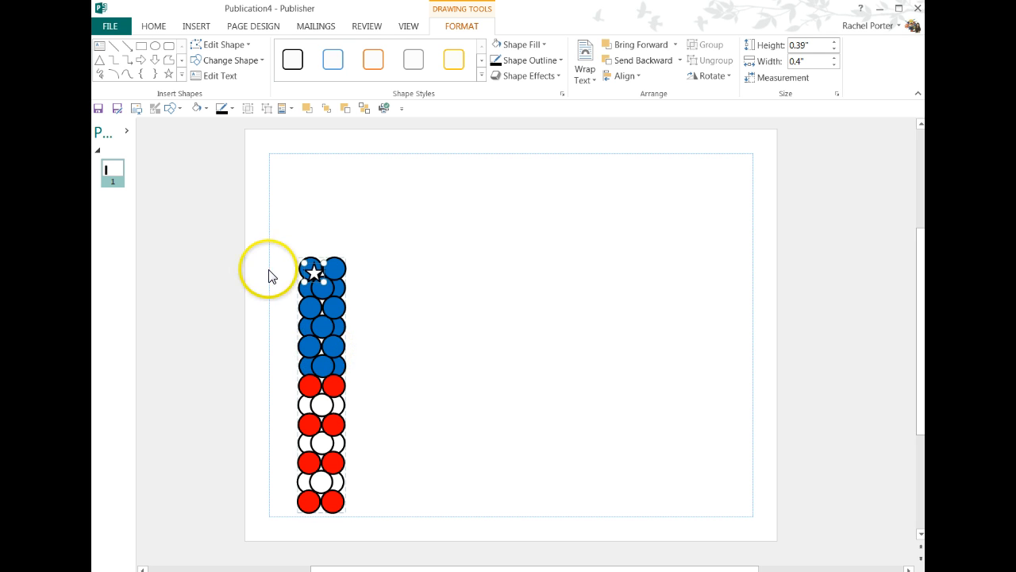
{"action": "left_click_drag", "start_coordinate": [307, 265], "coordinate": [305, 268]}
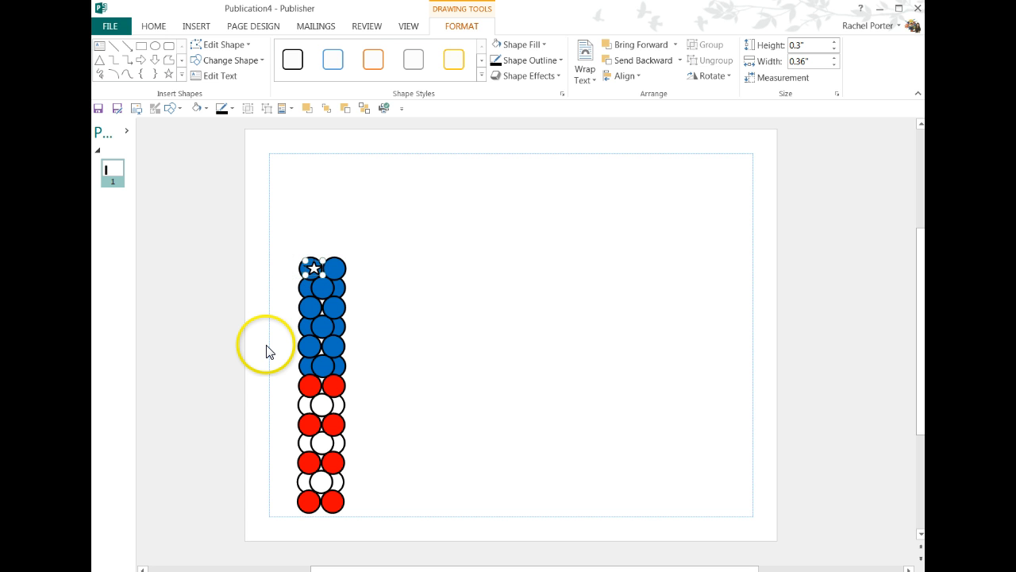
{"action": "left_click", "coordinate": [274, 283]}
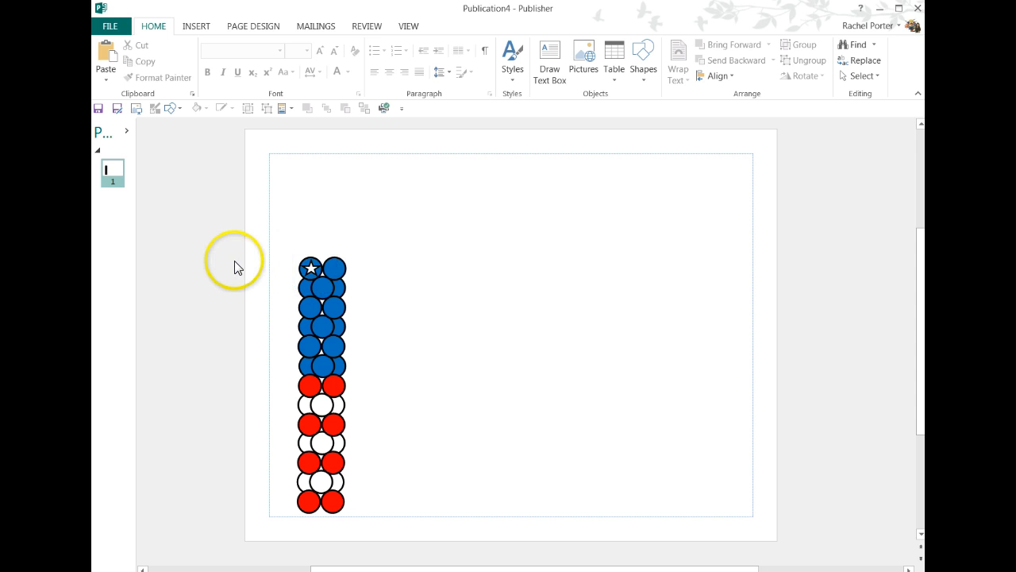
- Copy the star onto the top row's right circle, the second row's front circle and the third row's right front circle
{"action": "key", "text": "ctrl+v"}
{"action": "left_click", "coordinate": [268, 307]}
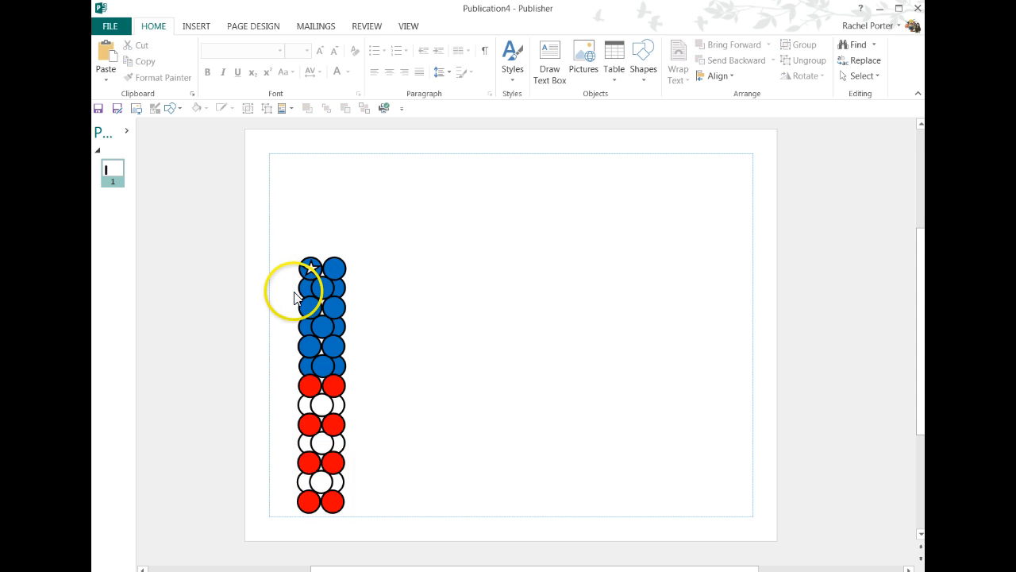
{"action": "left_click", "coordinate": [308, 270]}
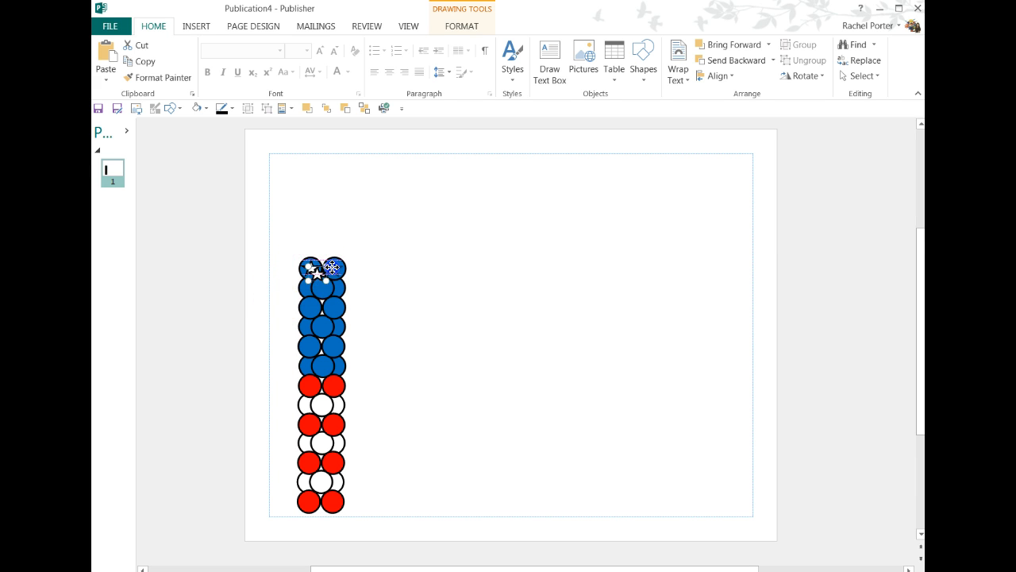
{"action": "left_click", "coordinate": [249, 350]}
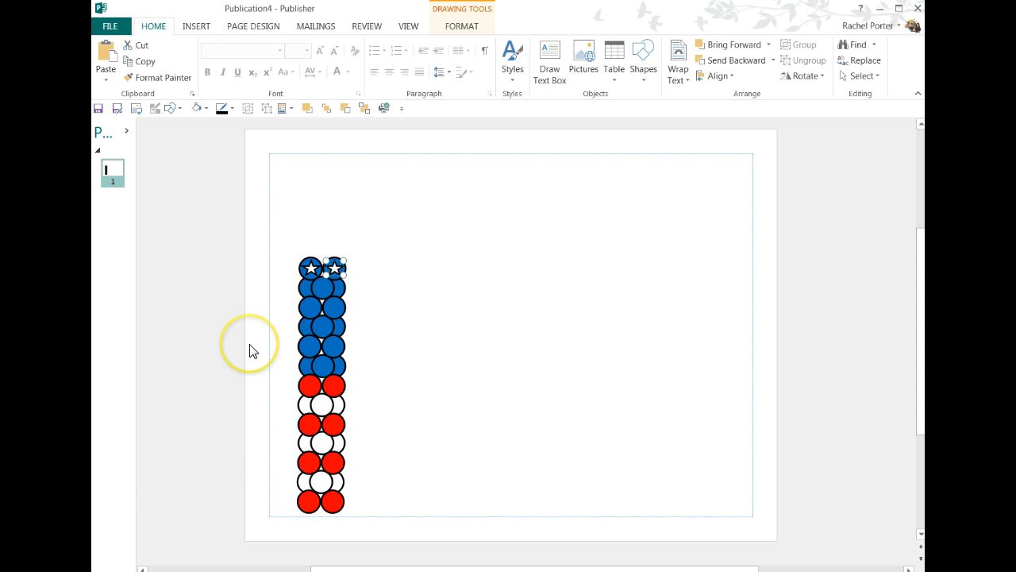
{"action": "key", "text": "ctrl+v"}
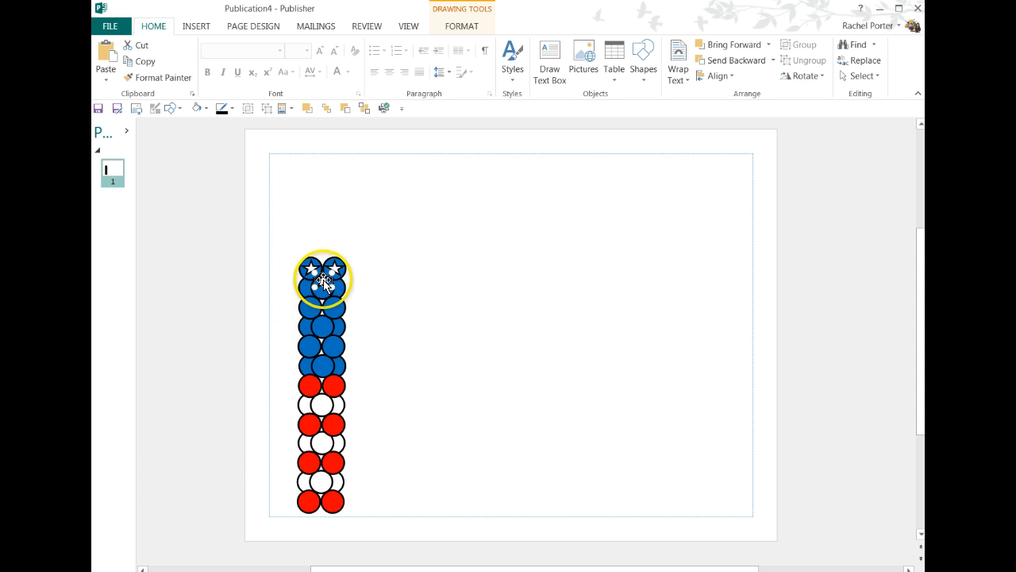
{"action": "left_click_drag", "start_coordinate": [324, 280], "coordinate": [328, 287]}
{"action": "left_click", "coordinate": [259, 306]}
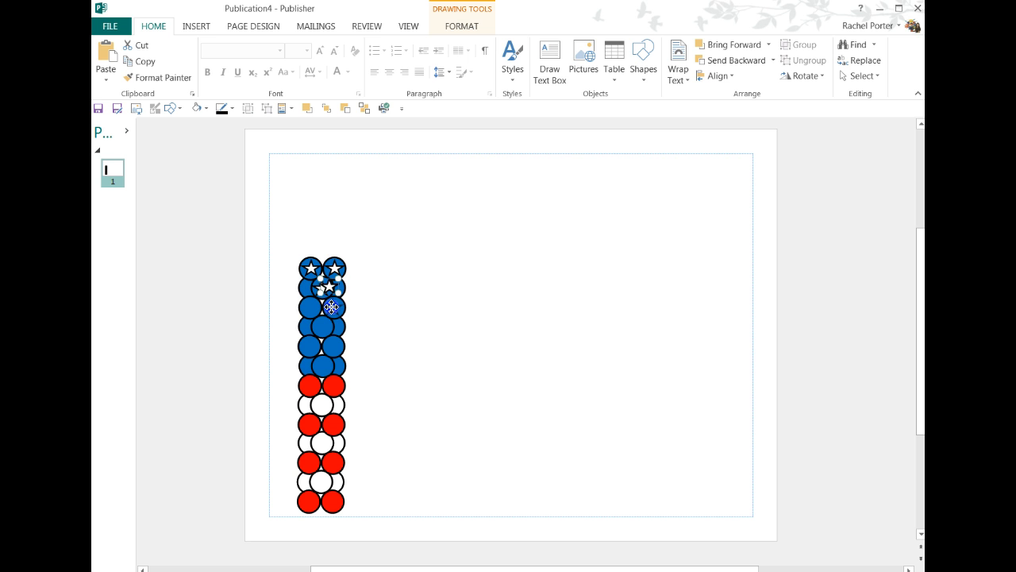
{"action": "left_click_drag", "start_coordinate": [325, 307], "coordinate": [325, 307]}
- Paste more stars onto the third row's left front circle and every front circle in the fourth to sixth rows
{"action": "key", "text": "ctrl+v"}
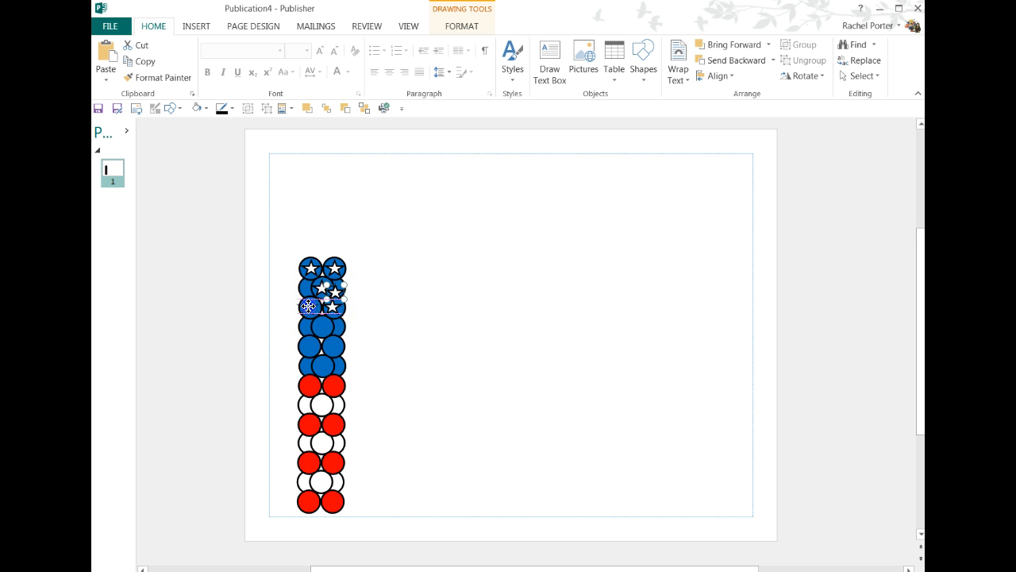
{"action": "left_click_drag", "start_coordinate": [310, 308], "coordinate": [333, 345]}
{"action": "key", "text": "ctrl+v"}
{"action": "key", "text": "ctrl+v"}
{"action": "key", "text": "ctrl+v"}
{"action": "left_click", "coordinate": [355, 308]}
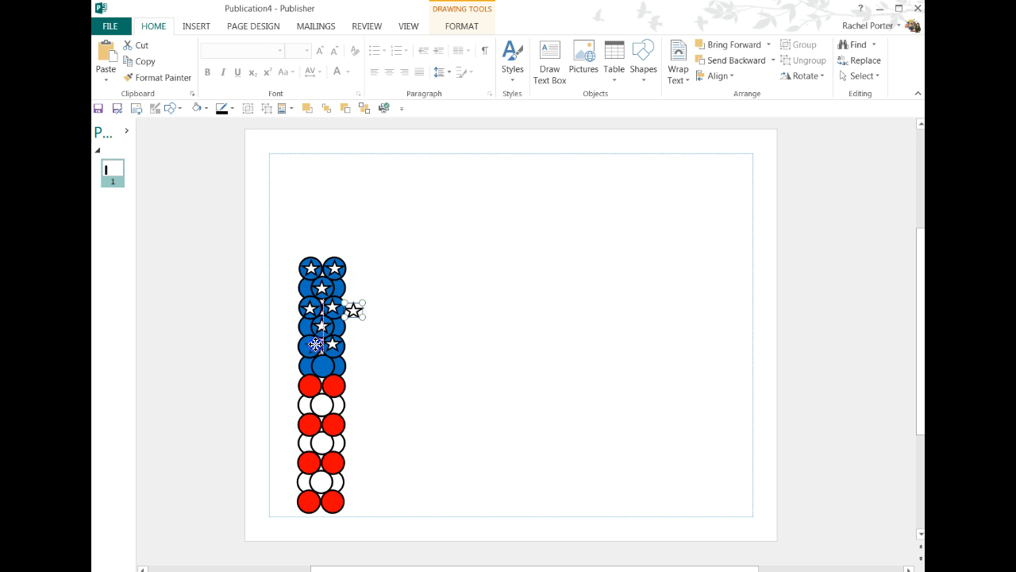
{"action": "left_click_drag", "start_coordinate": [311, 344], "coordinate": [311, 343]}
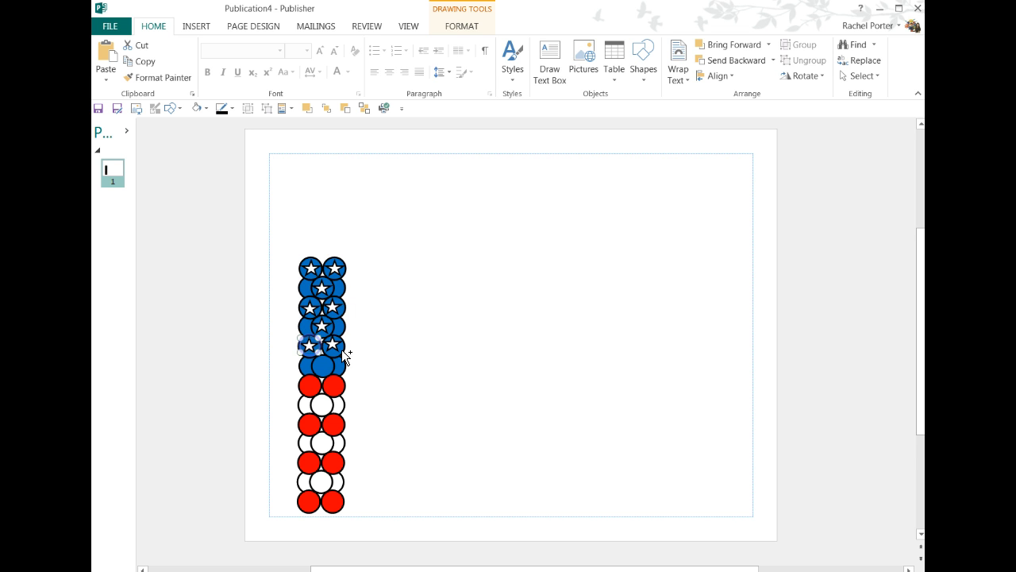
{"action": "key", "text": "ctrl+v"}
{"action": "left_click_drag", "start_coordinate": [362, 312], "coordinate": [320, 363]}
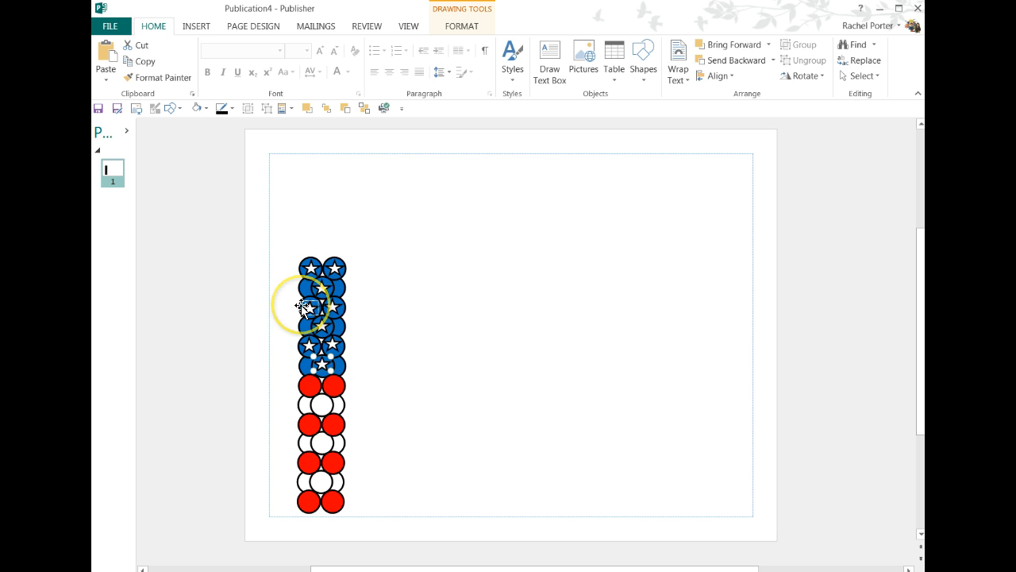
{"action": "left_click", "coordinate": [270, 397]}
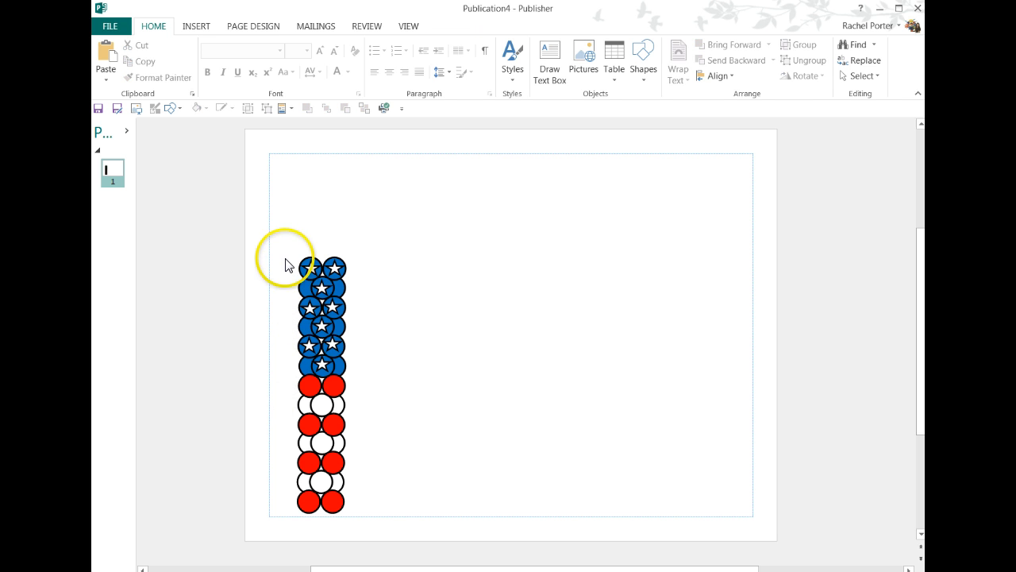
- Select the whole column together with all its stars and group them into one object
{"action": "left_click_drag", "start_coordinate": [277, 223], "coordinate": [265, 401]}
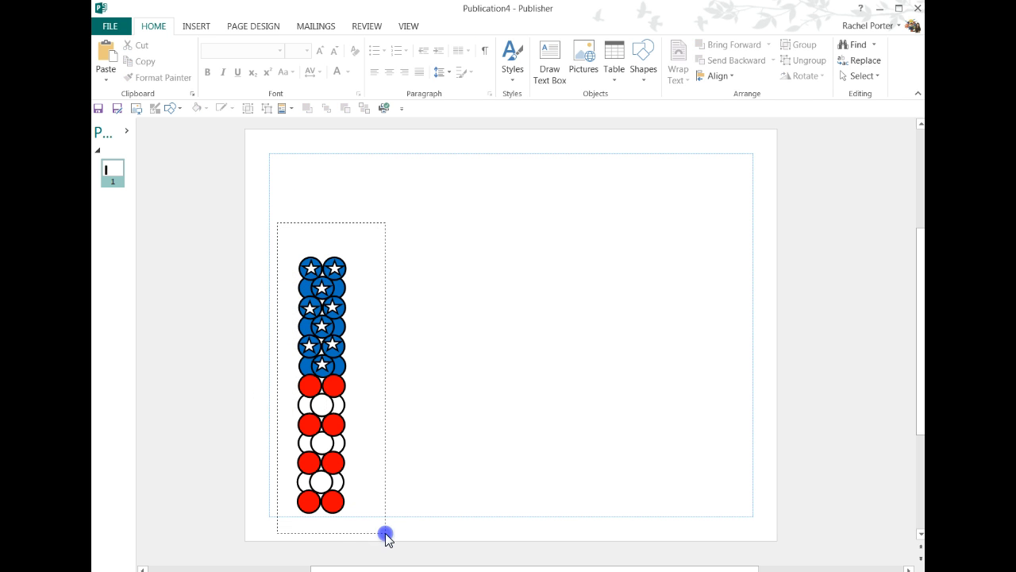
{"action": "left_click_drag", "start_coordinate": [386, 537], "coordinate": [386, 536]}
{"action": "left_click", "coordinate": [247, 109]}
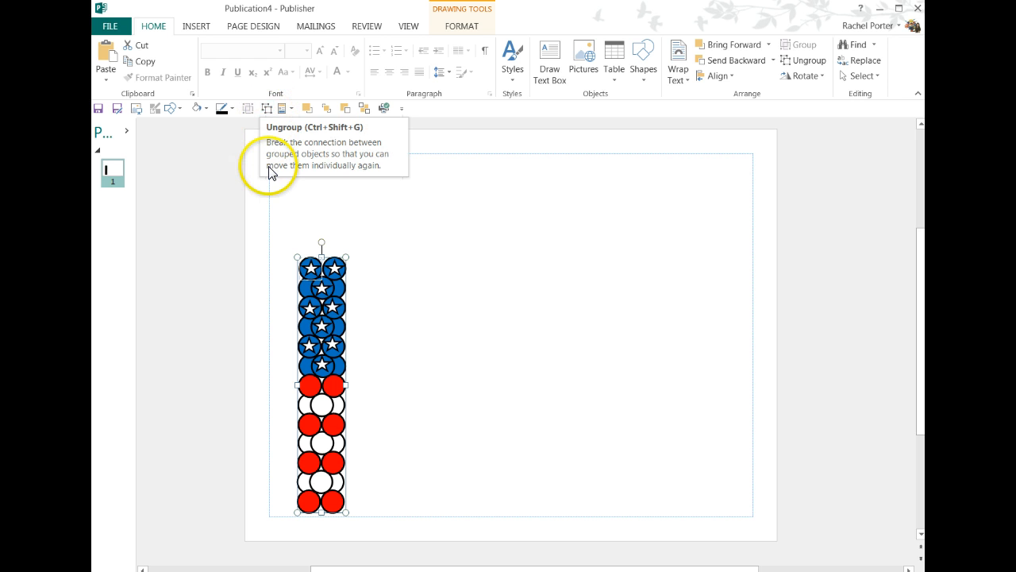
{"action": "left_click", "coordinate": [270, 209]}
- Paste four copies of the starred column and place three of them side by side to the right of the original
{"action": "left_click", "coordinate": [314, 259]}
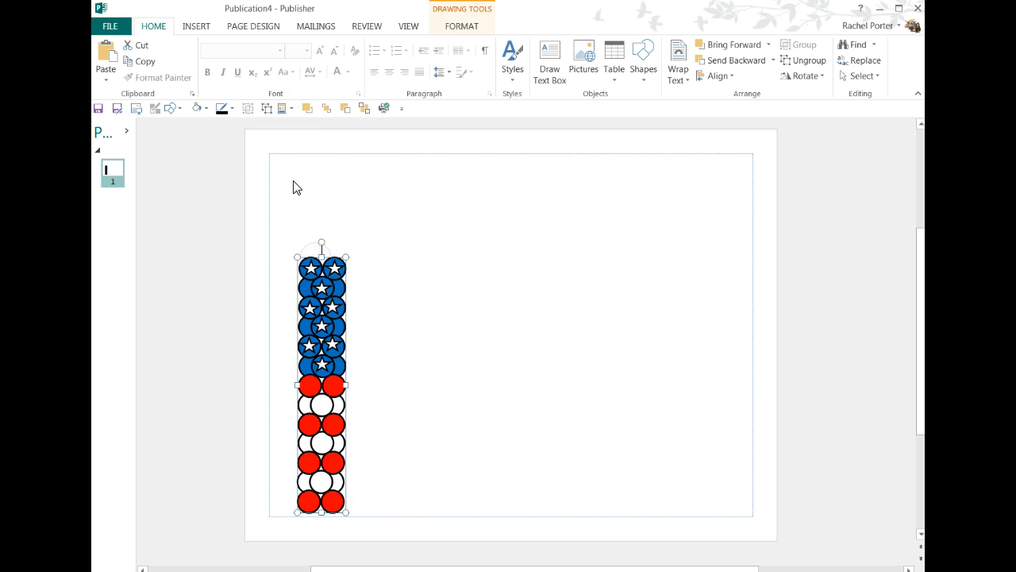
{"action": "key", "text": "ctrl+v"}
{"action": "left_click_drag", "start_coordinate": [314, 268], "coordinate": [425, 265]}
{"action": "key", "text": "ctrl+v"}
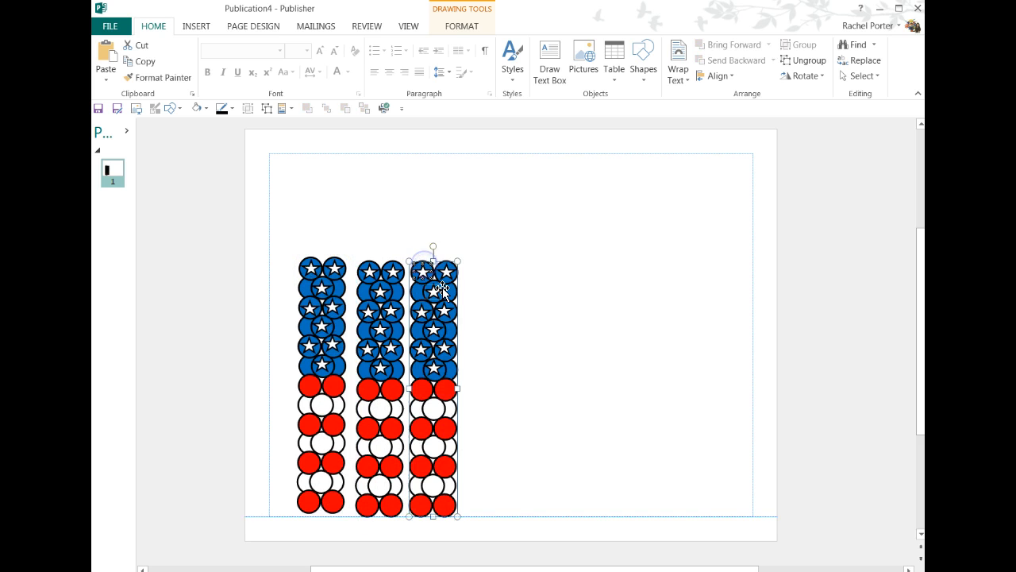
{"action": "key", "text": "ctrl+v"}
{"action": "left_click_drag", "start_coordinate": [351, 285], "coordinate": [502, 267]}
{"action": "key", "text": "ctrl+v"}
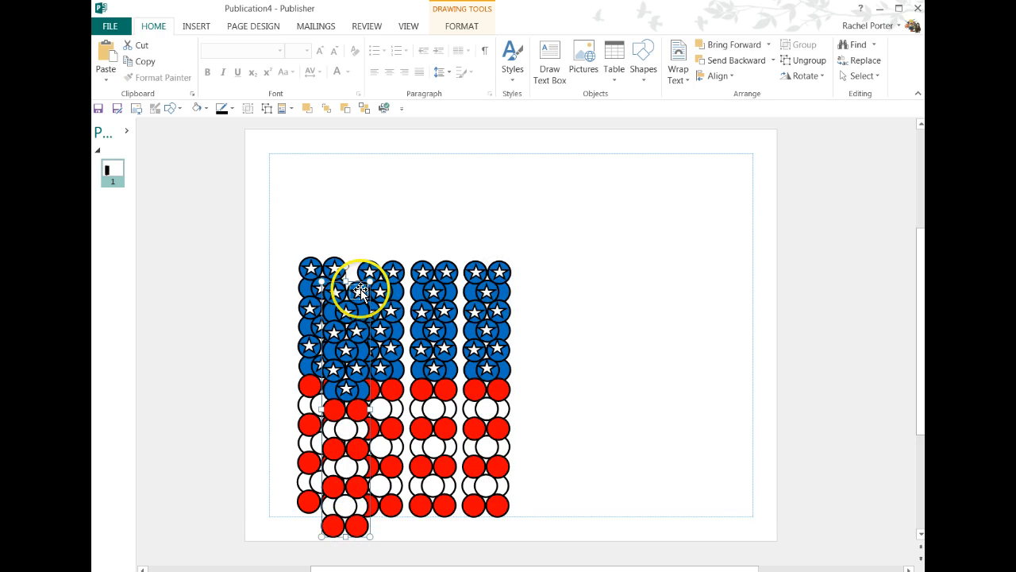
{"action": "left_click_drag", "start_coordinate": [360, 289], "coordinate": [554, 268]}
{"action": "key", "text": "ctrl+v"}
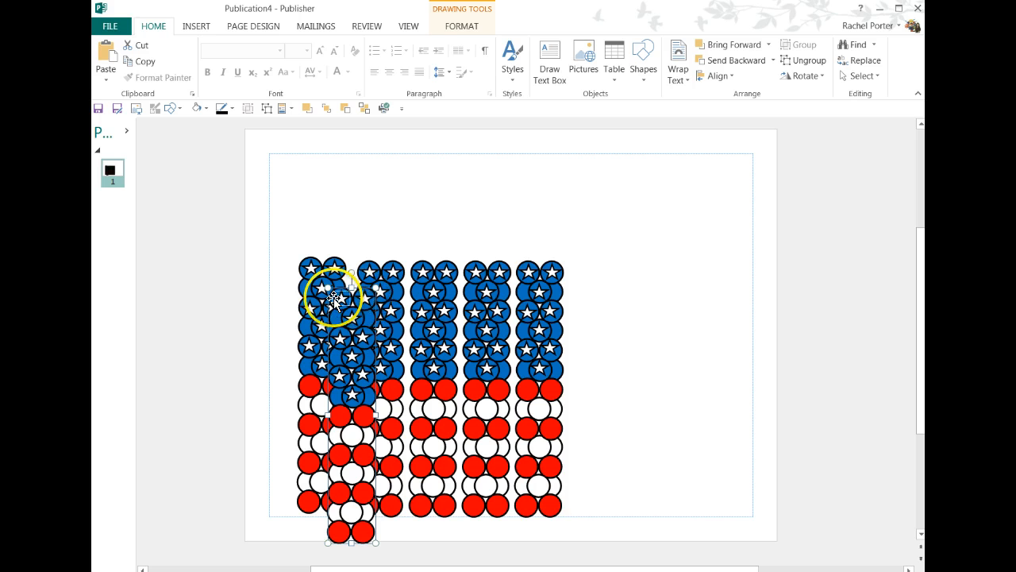
{"action": "key", "text": "ctrl+z"}
{"action": "key", "text": "ctrl+z"}
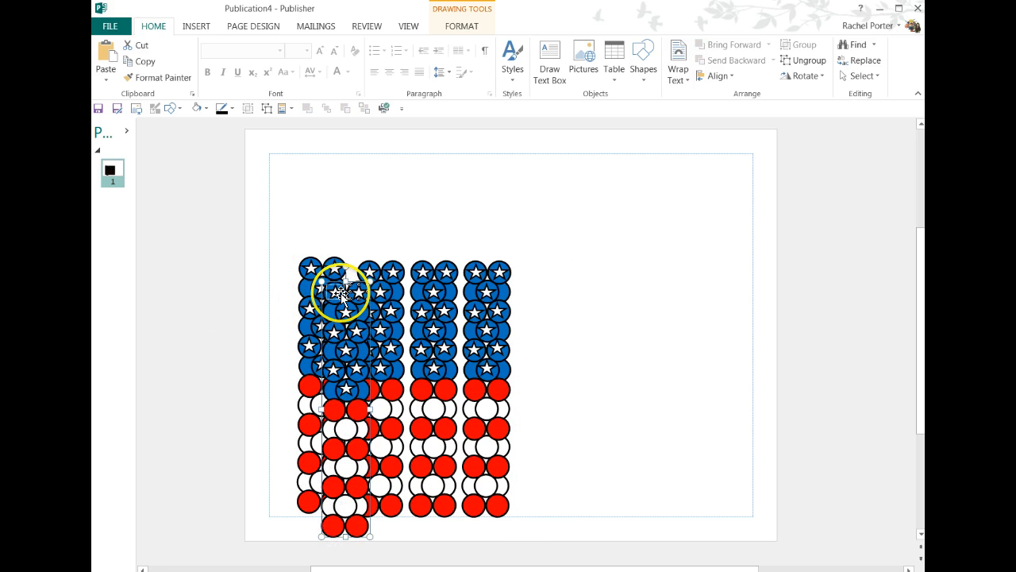
- Place the fourth pasted column at the right end of the row with a small gap and ungroup it
{"action": "left_click_drag", "start_coordinate": [341, 293], "coordinate": [541, 280]}
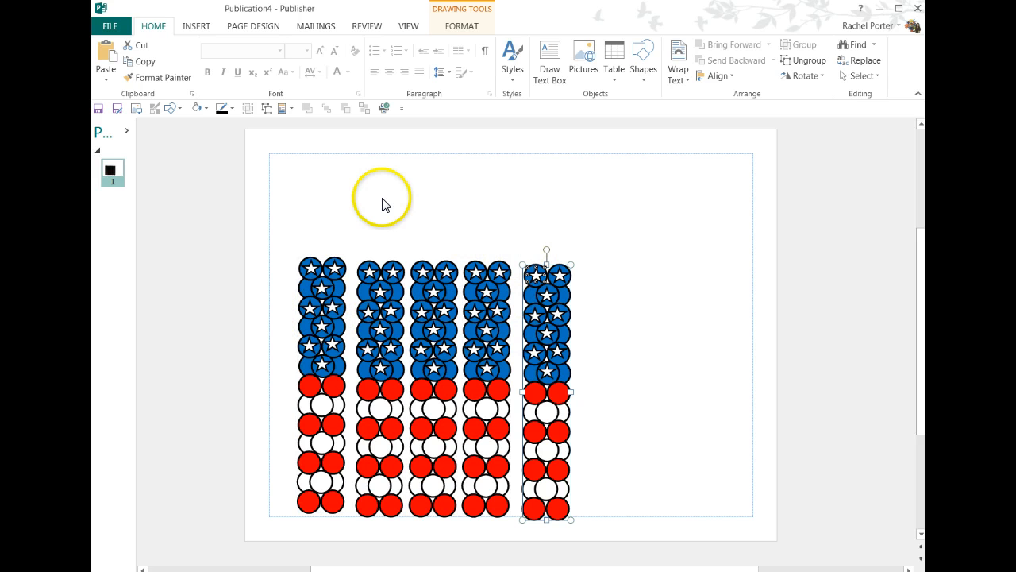
{"action": "left_click", "coordinate": [266, 108]}
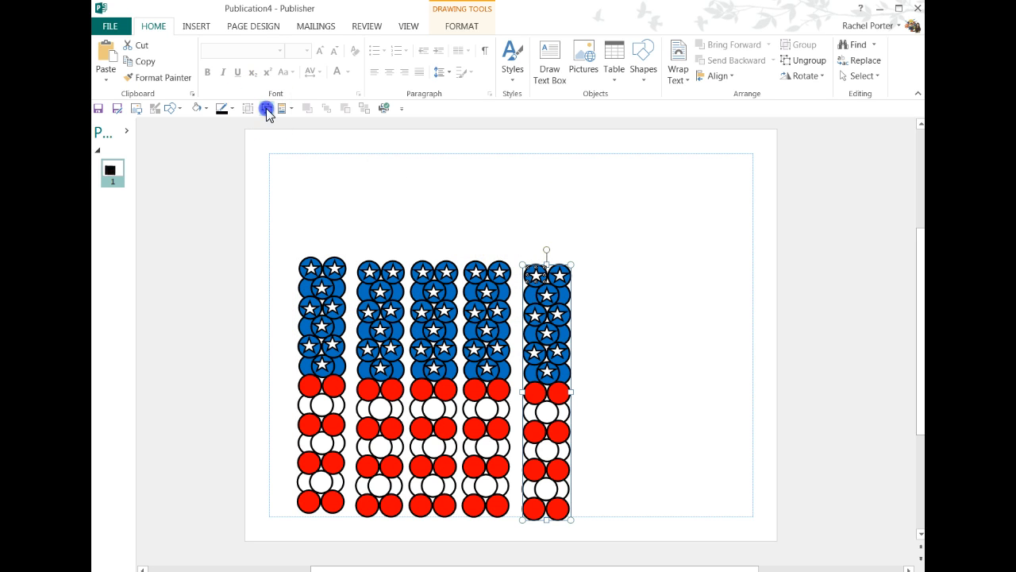
{"action": "left_click", "coordinate": [522, 205]}
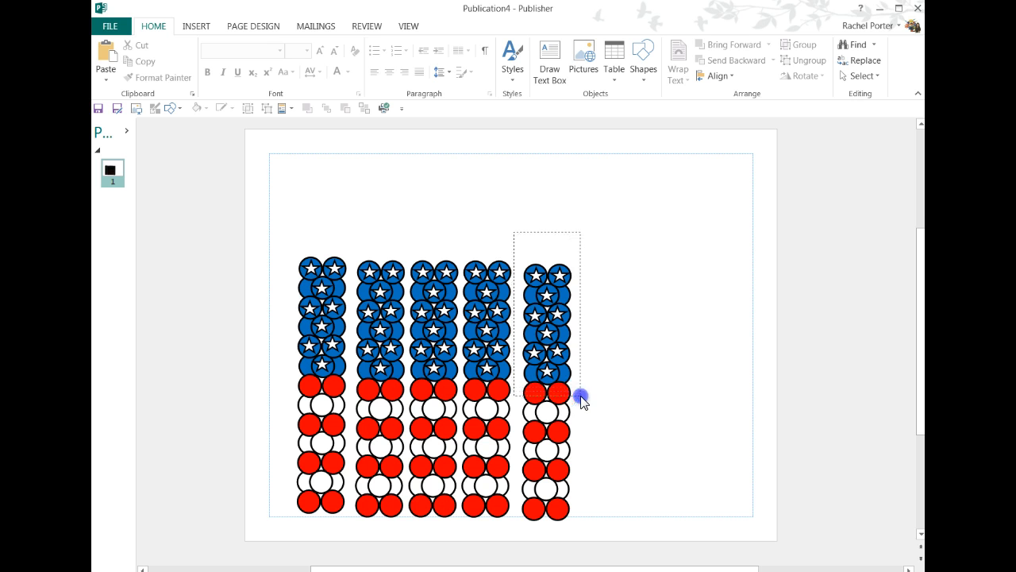
- Delete all the white stars from the ungrouped column at the right end of the row
{"action": "left_click_drag", "start_coordinate": [582, 401], "coordinate": [583, 401]}
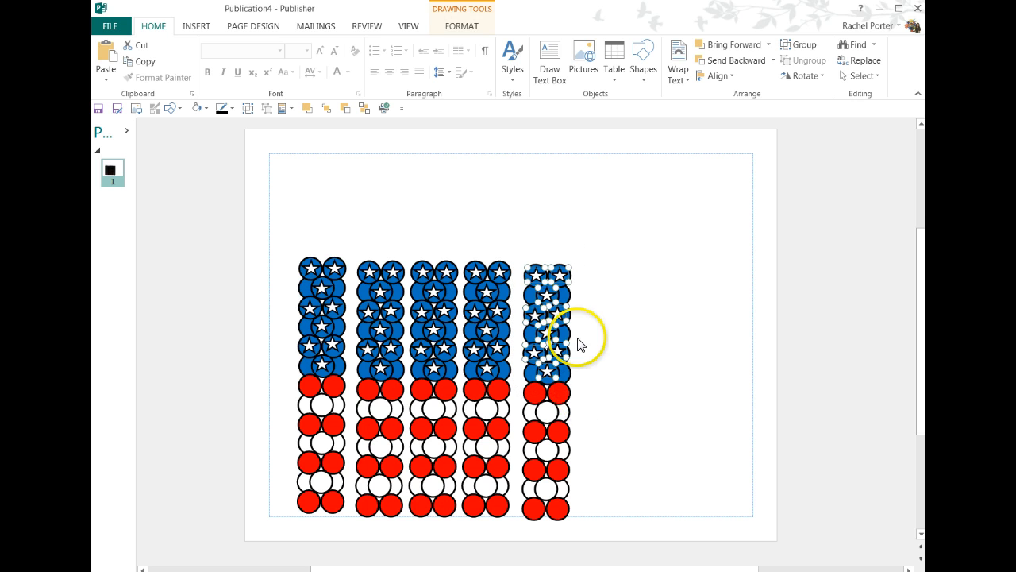
{"action": "left_click", "coordinate": [585, 302]}
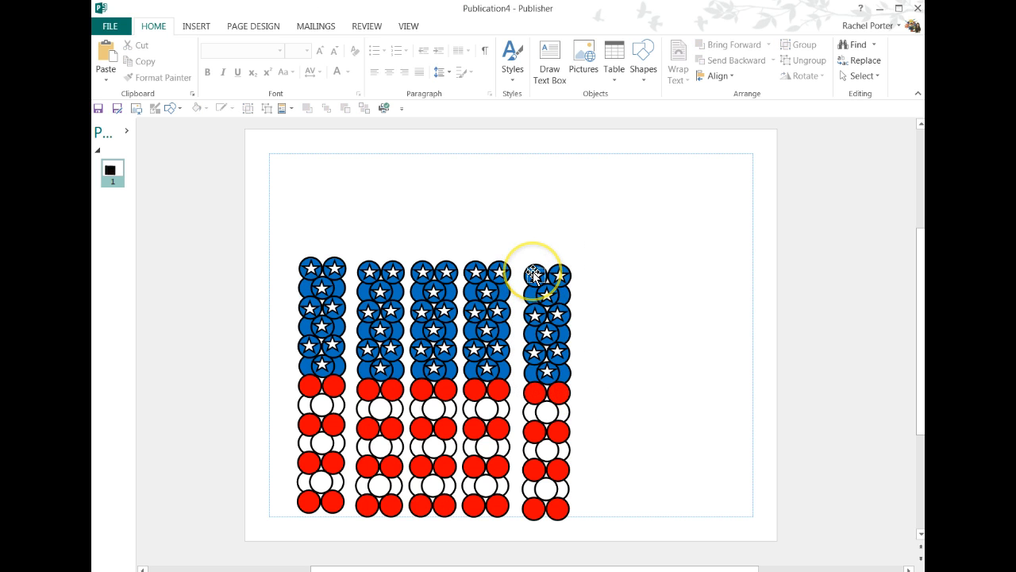
{"action": "left_click", "coordinate": [534, 276]}
{"action": "key", "text": "Delete"}
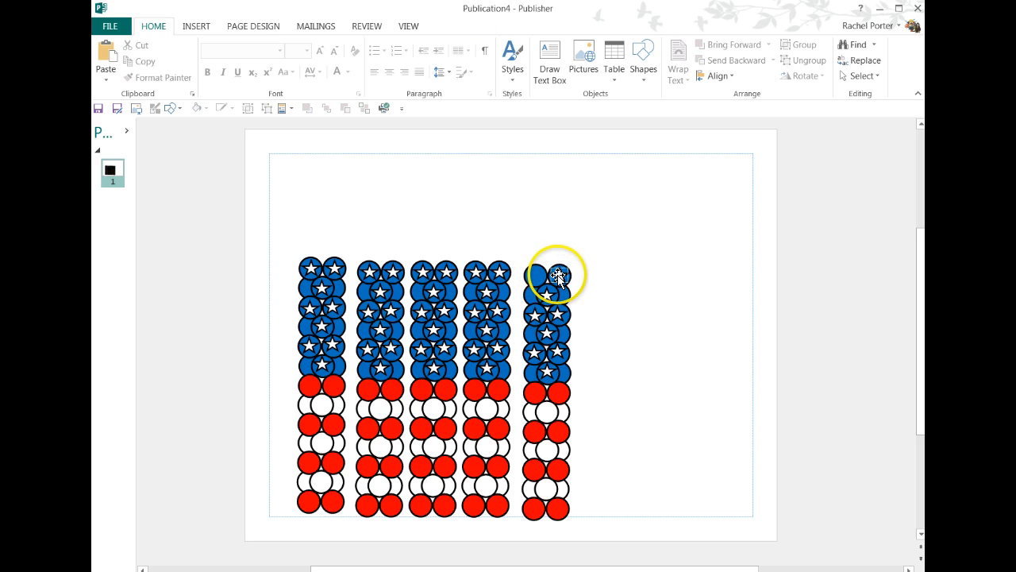
{"action": "left_click", "coordinate": [558, 276]}
{"action": "key", "text": "Delete"}
{"action": "left_click", "coordinate": [547, 293]}
{"action": "key", "text": "Delete"}
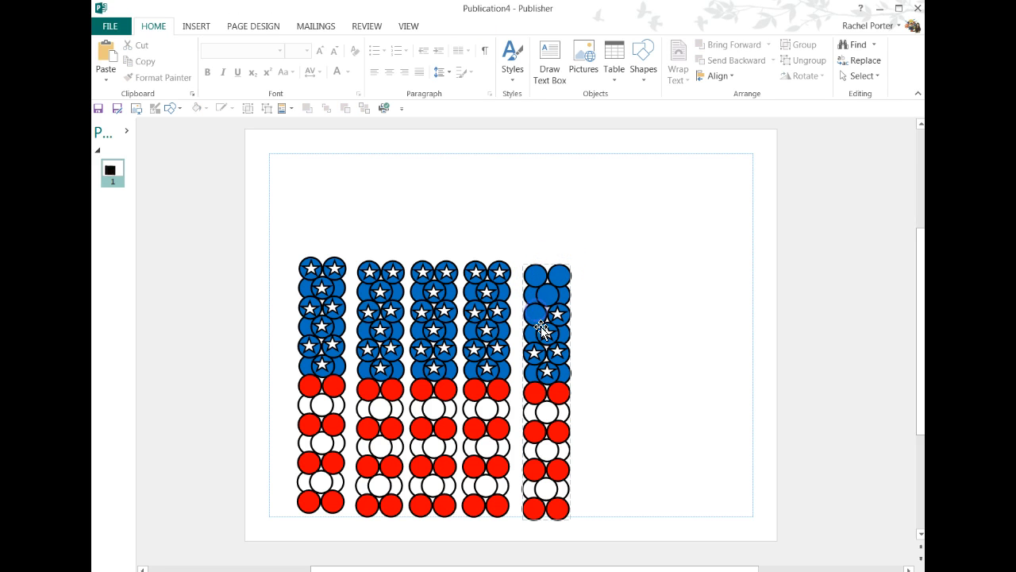
{"action": "left_click", "coordinate": [542, 328]}
{"action": "key", "text": "Delete"}
{"action": "left_click", "coordinate": [549, 369]}
{"action": "key", "text": "Delete"}
{"action": "left_click", "coordinate": [536, 353]}
{"action": "key", "text": "Delete"}
{"action": "left_click_drag", "start_coordinate": [509, 238], "coordinate": [583, 390]}
{"action": "left_click", "coordinate": [342, 225]}
{"action": "left_click", "coordinate": [553, 305]}
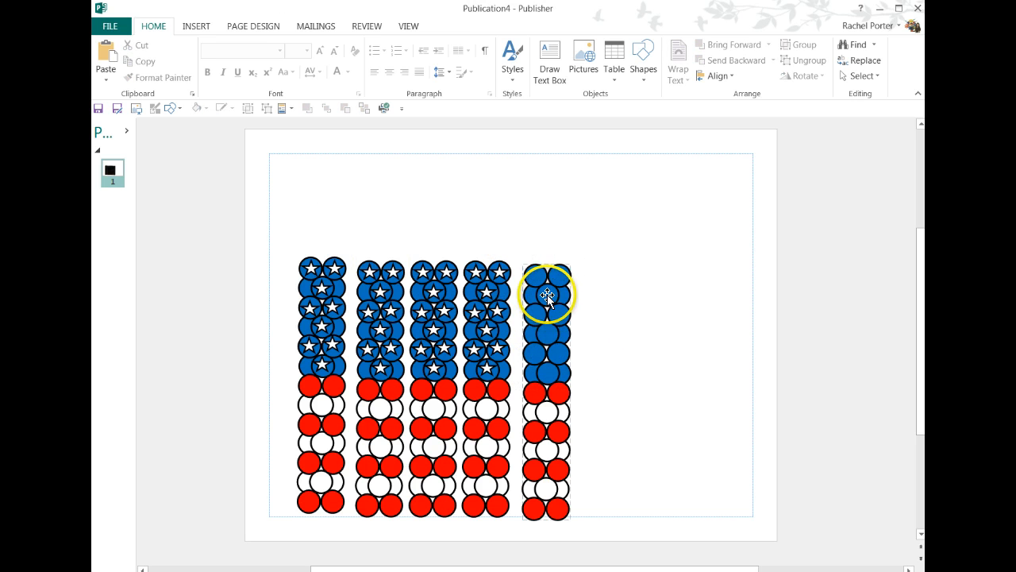
- Ungroup the starless column and fill all the circles in its six blue rows white
{"action": "left_click", "coordinate": [558, 274]}
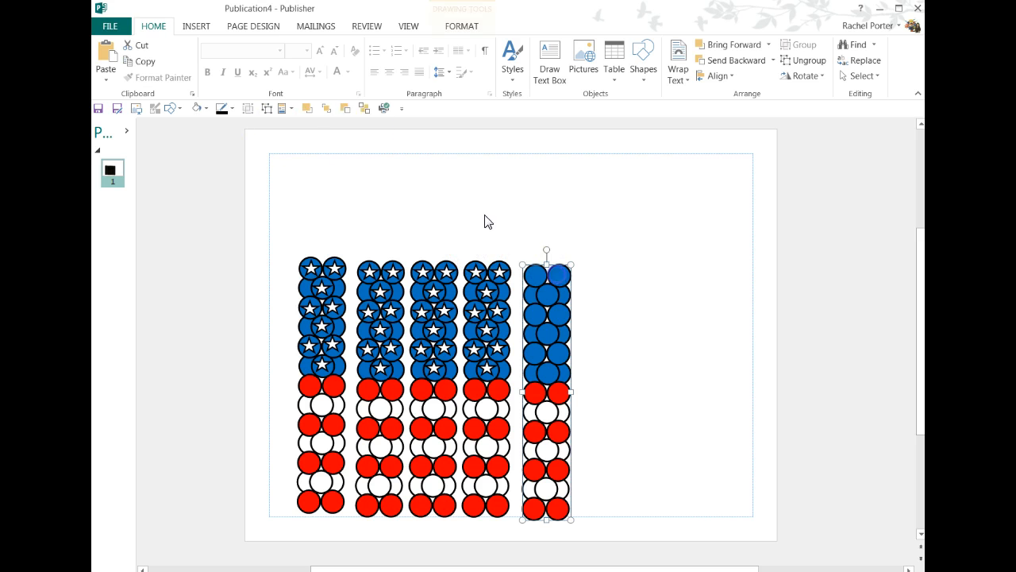
{"action": "left_click", "coordinate": [269, 113]}
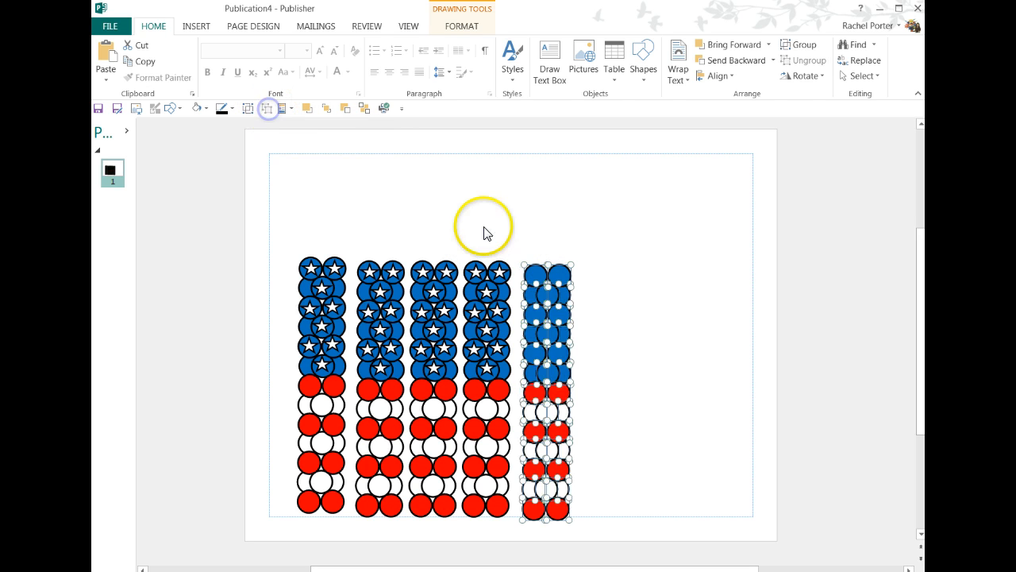
{"action": "left_click", "coordinate": [512, 234]}
{"action": "left_click_drag", "start_coordinate": [559, 404], "coordinate": [579, 397]}
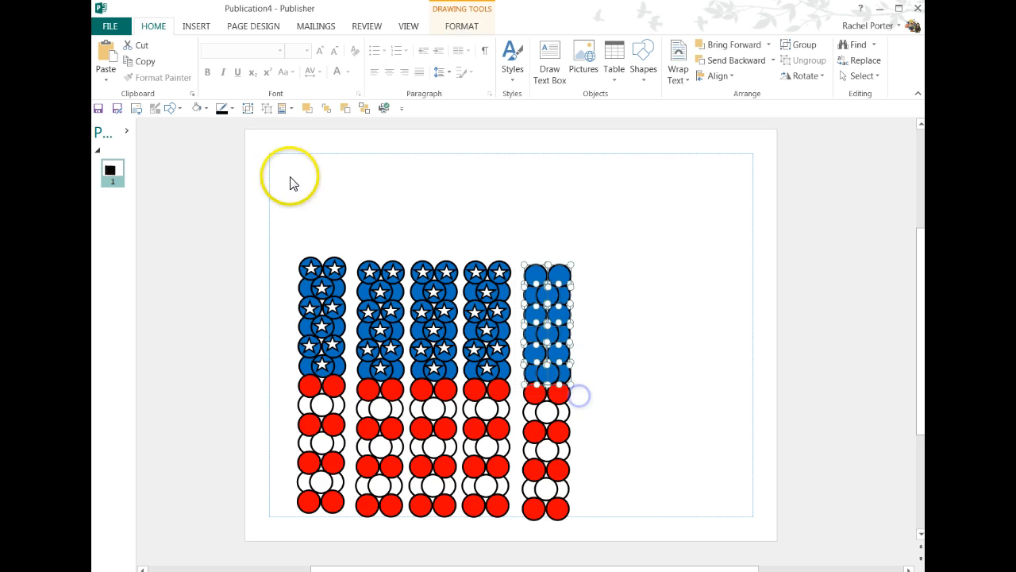
{"action": "left_click", "coordinate": [205, 108]}
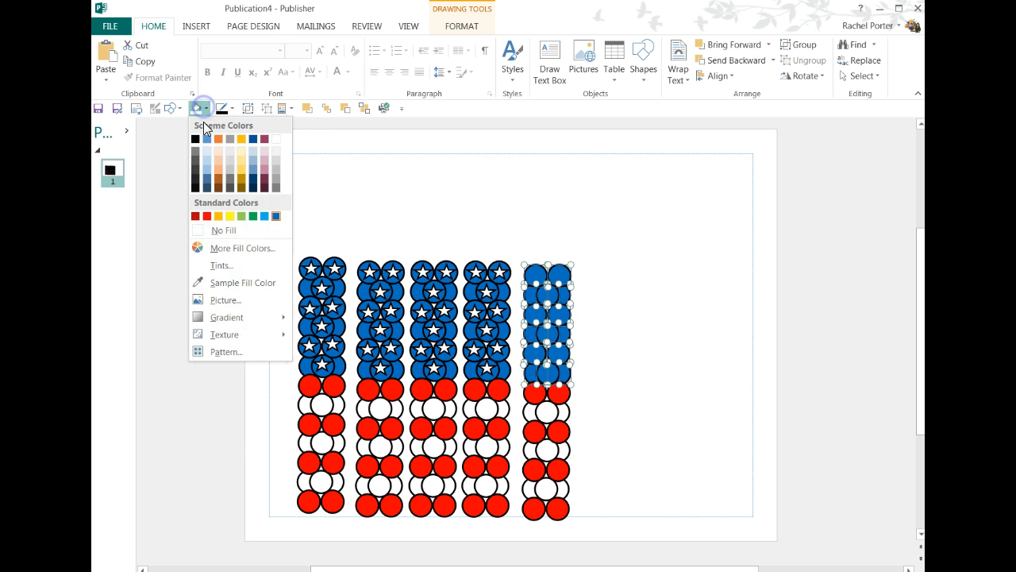
{"action": "left_click", "coordinate": [274, 138]}
{"action": "left_click", "coordinate": [632, 347]}
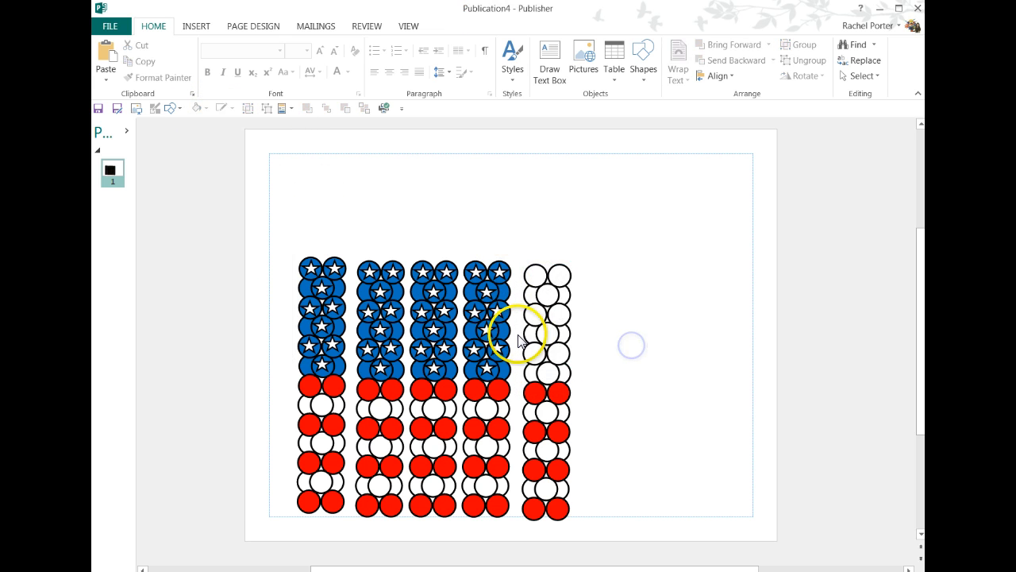
- Fill the first, third and fifth rows of the starless column red to continue the alternating red and white stripes
{"action": "left_click_drag", "start_coordinate": [578, 373], "coordinate": [573, 363]}
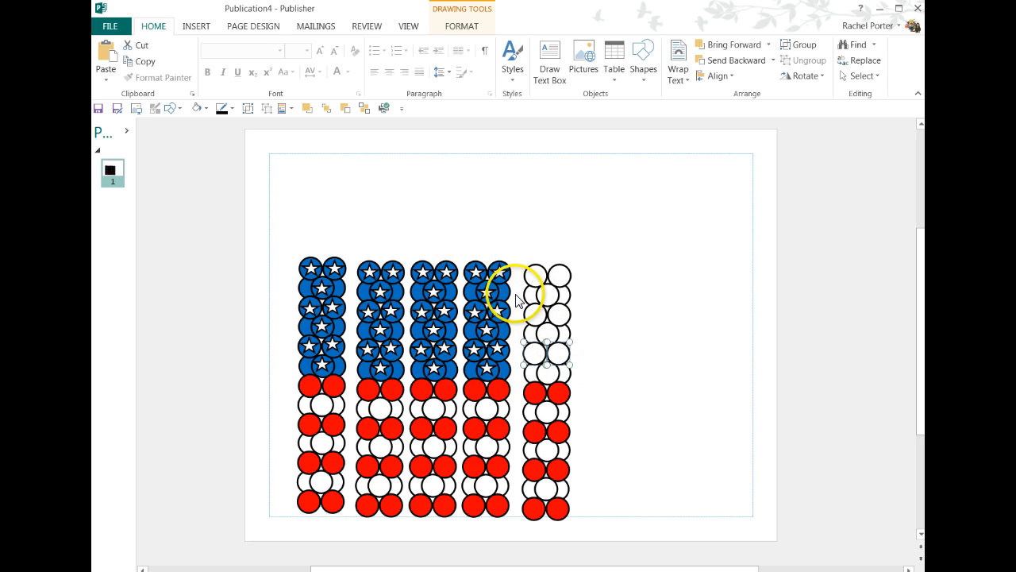
{"action": "left_click_drag", "start_coordinate": [516, 300], "coordinate": [579, 334]}
{"action": "left_click_drag", "start_coordinate": [513, 248], "coordinate": [588, 299]}
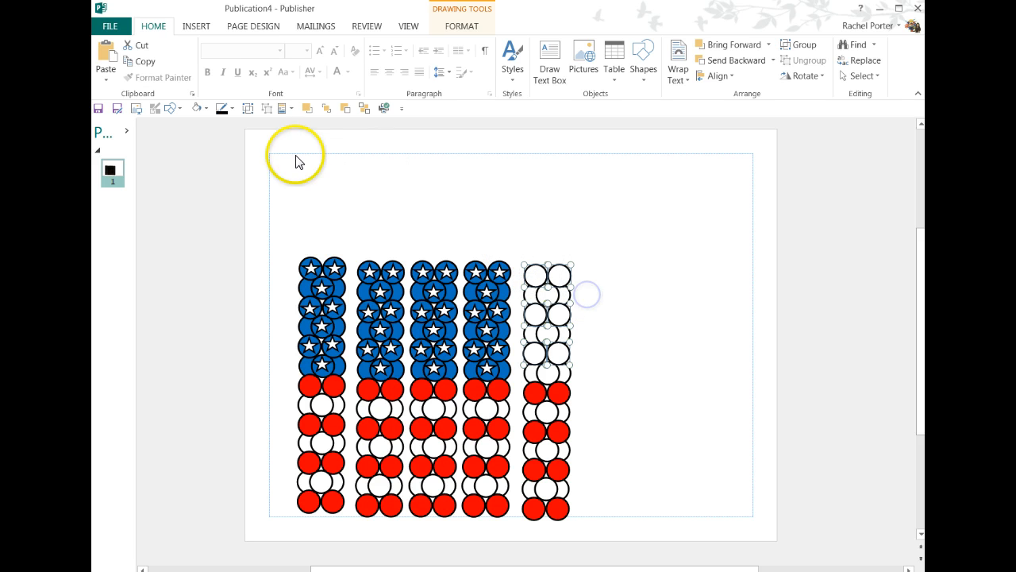
{"action": "left_click", "coordinate": [206, 108]}
{"action": "left_click", "coordinate": [200, 215]}
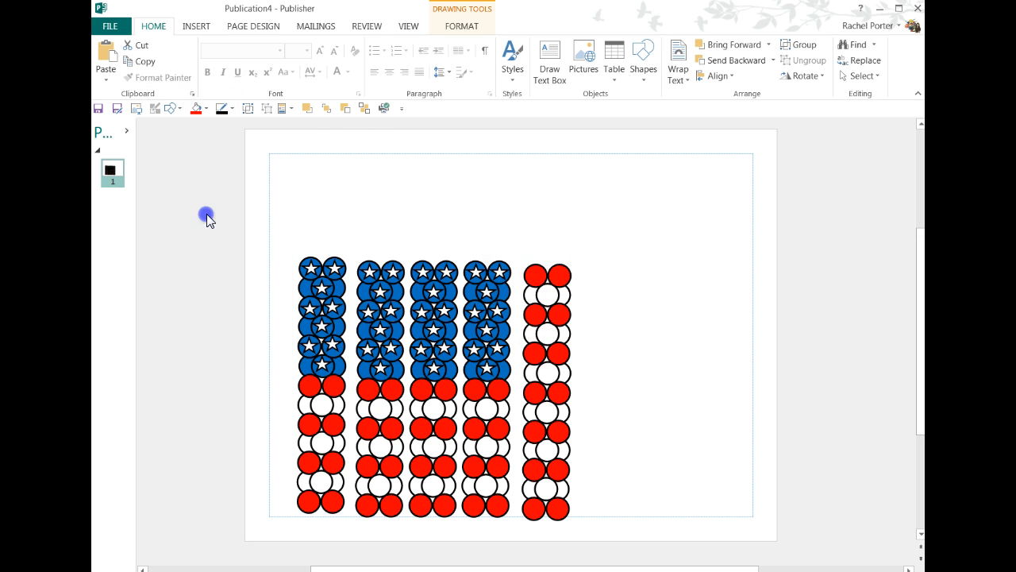
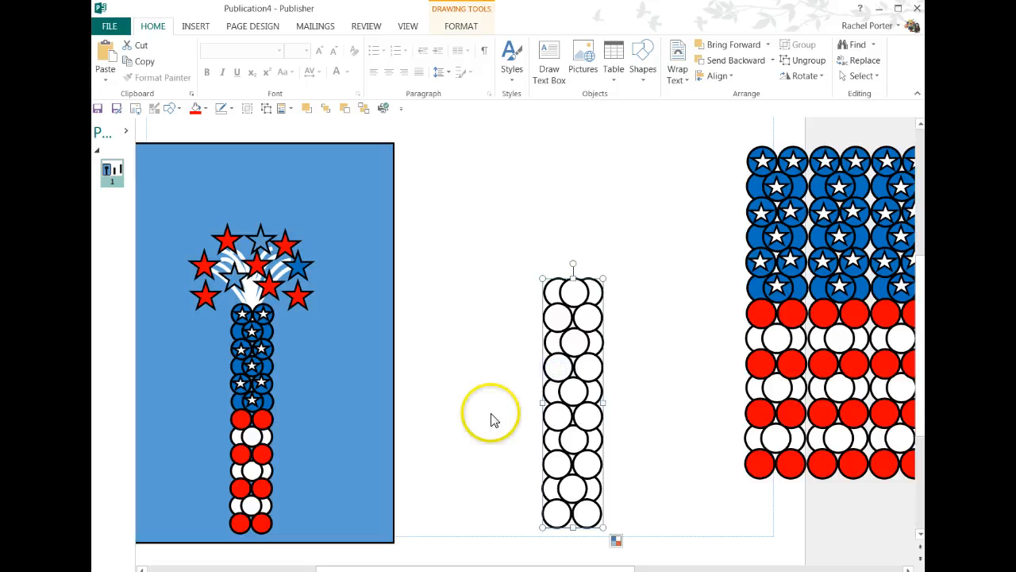
- Fill the bottom row of the all-white column with Main (Black), Lighter 25%
{"action": "left_click", "coordinate": [557, 510]}
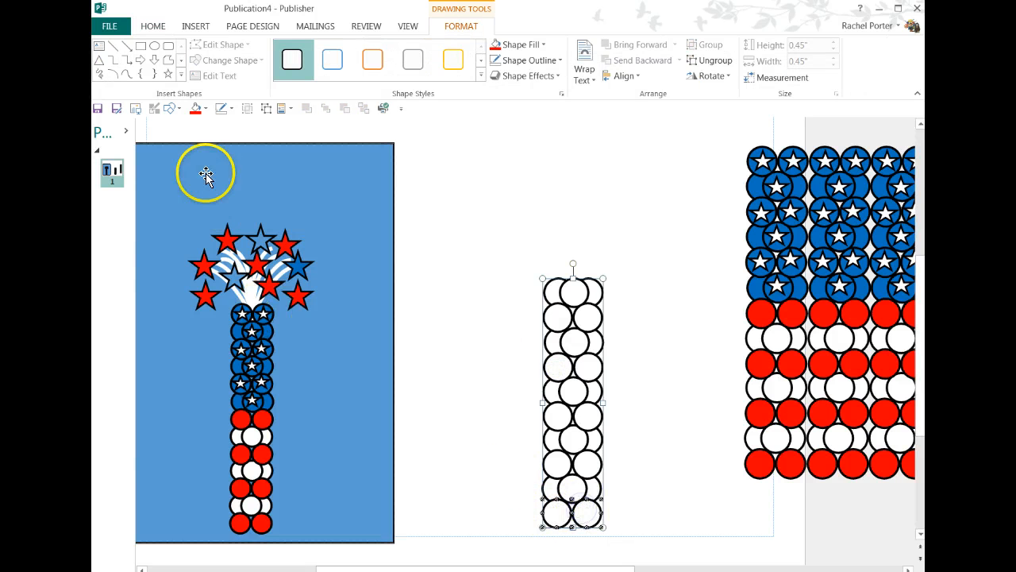
{"action": "left_click", "coordinate": [210, 107]}
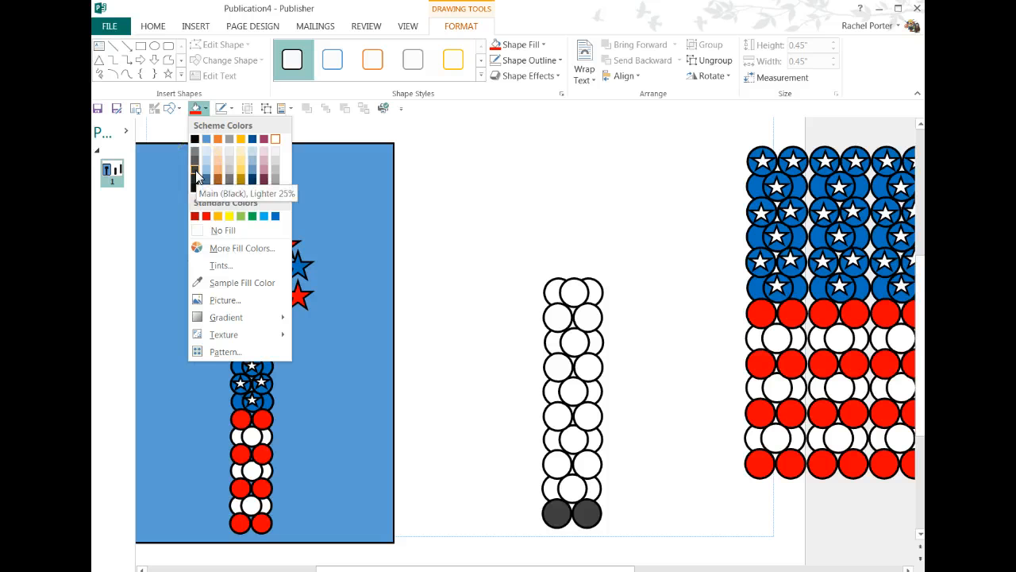
{"action": "left_click", "coordinate": [195, 171]}
{"action": "left_click", "coordinate": [408, 444]}
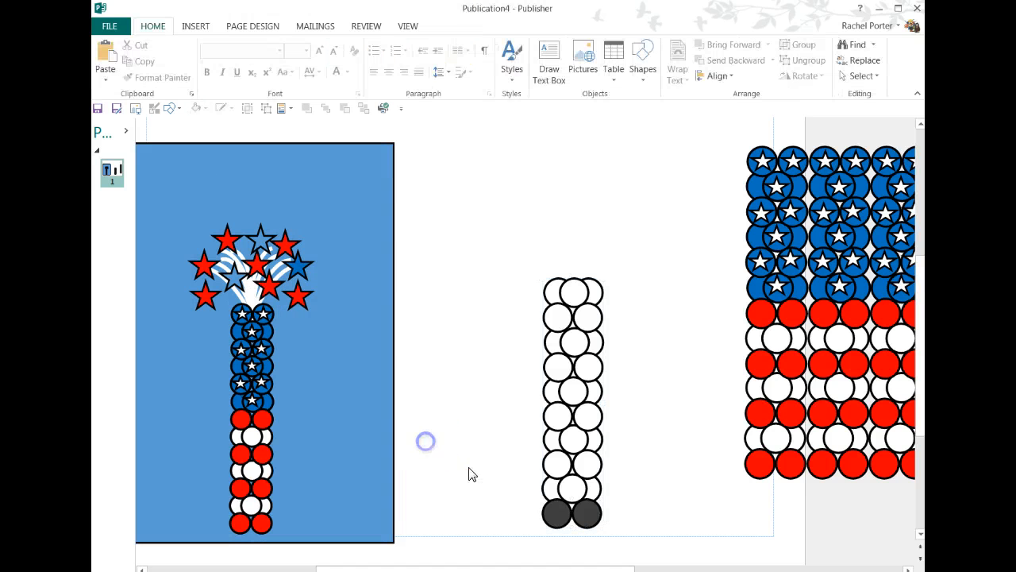
- Fill the second and fourth rows from the bottom of the white column red
{"action": "left_click", "coordinate": [544, 486]}
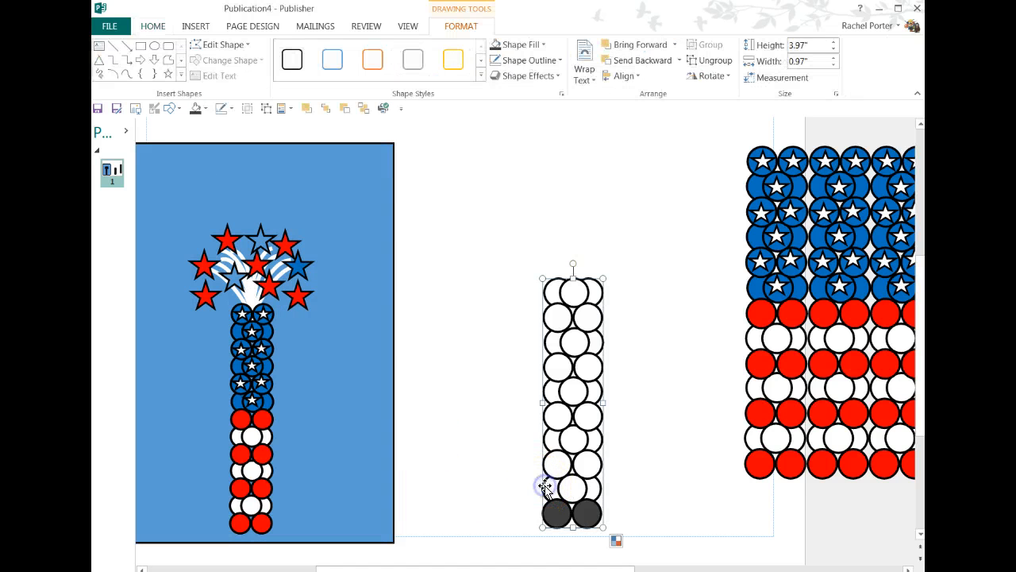
{"action": "left_click", "coordinate": [581, 487]}
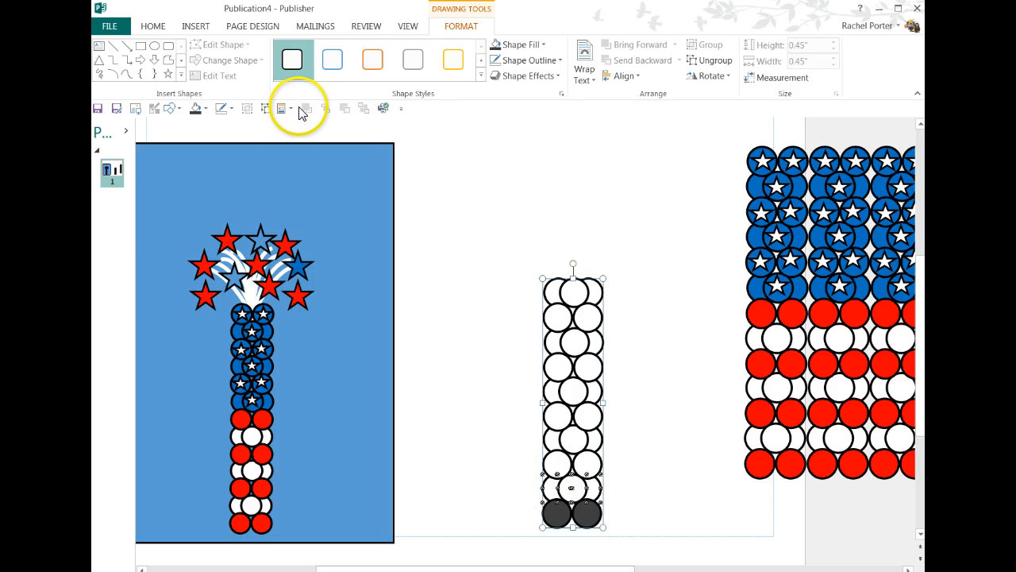
{"action": "left_click", "coordinate": [205, 115]}
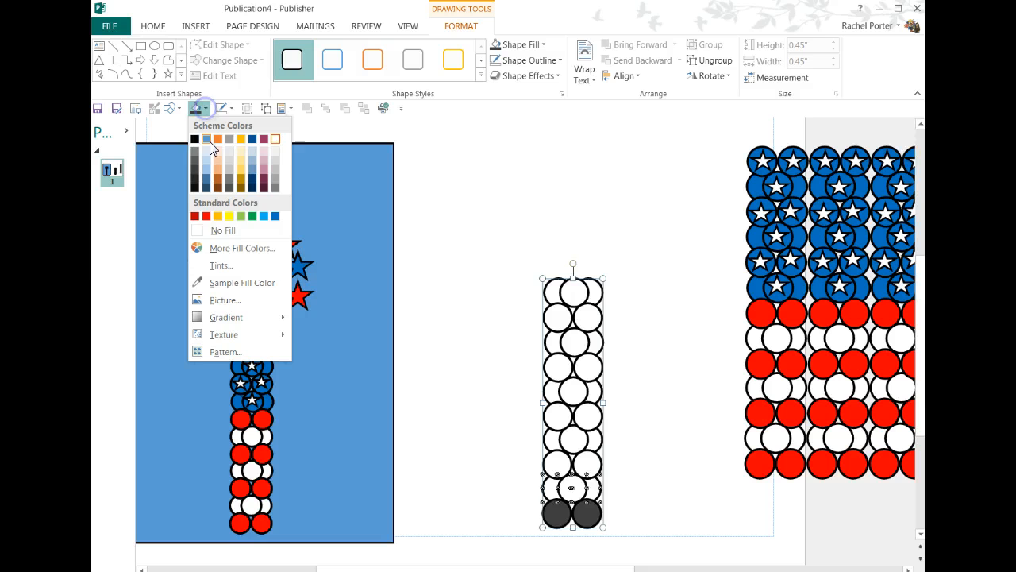
{"action": "left_click", "coordinate": [202, 213]}
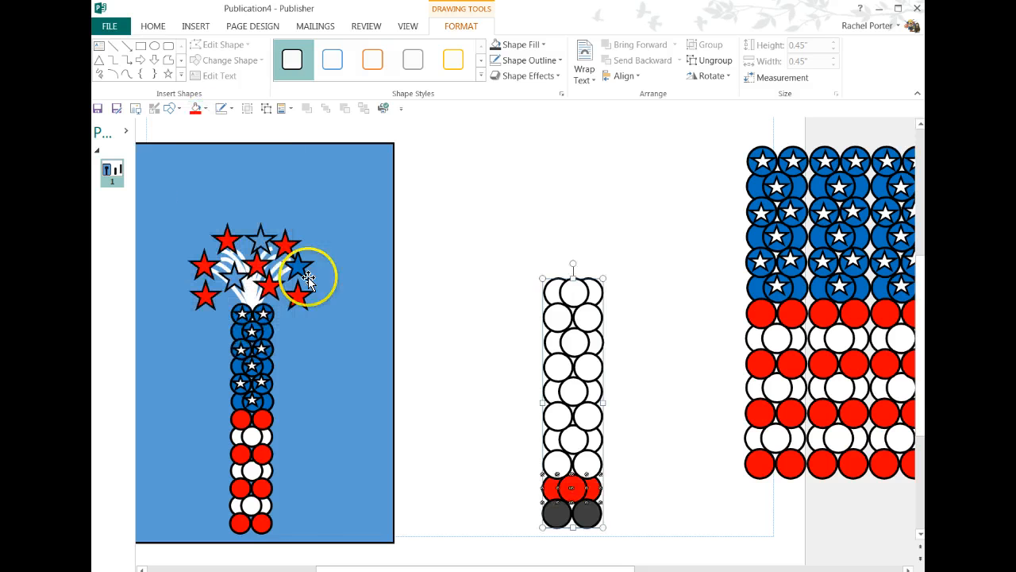
{"action": "left_click", "coordinate": [553, 439]}
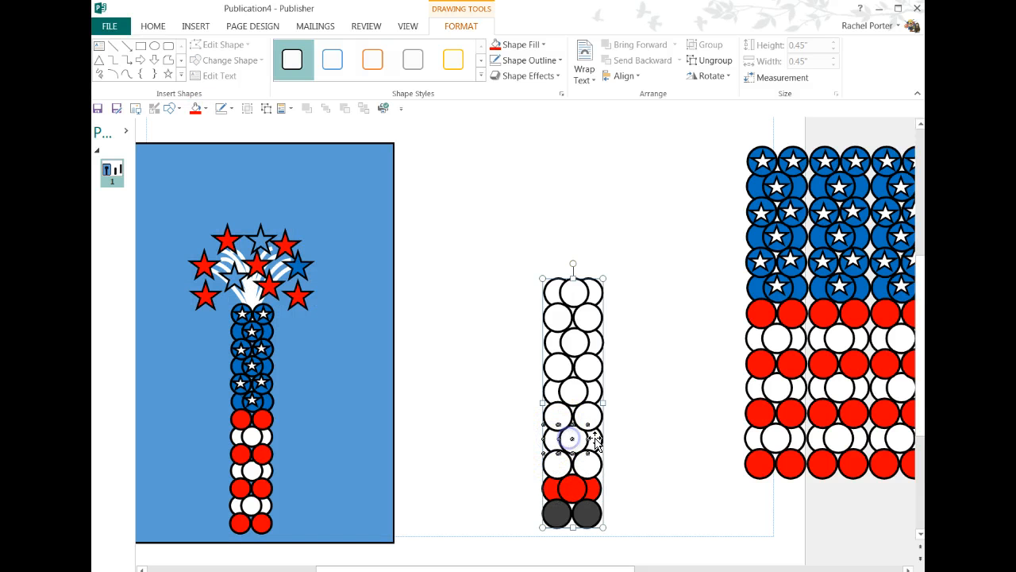
{"action": "left_click", "coordinate": [195, 108]}
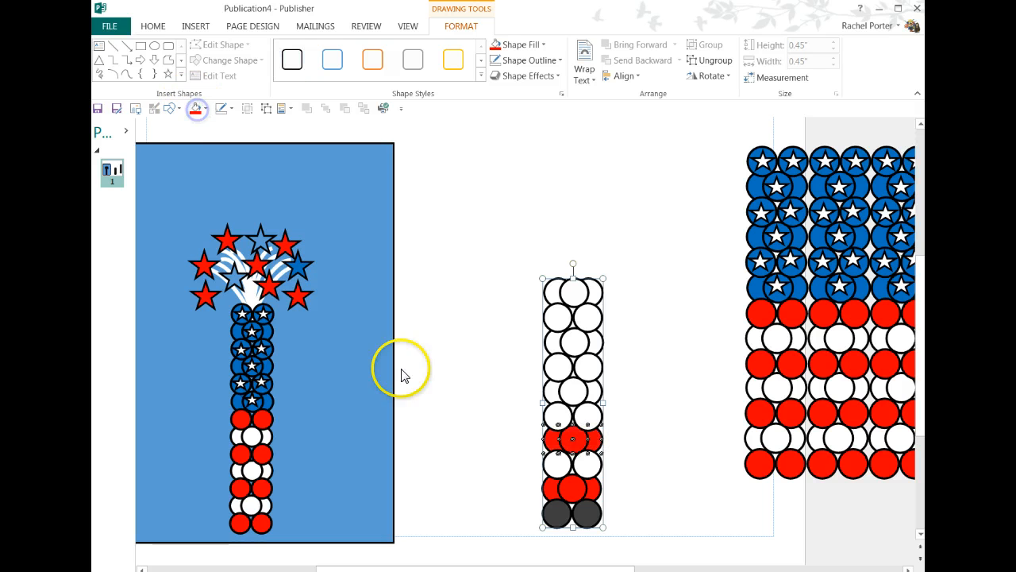
- Select the circles in the top four rows of the same column and fill them blue
{"action": "left_click", "coordinate": [553, 369]}
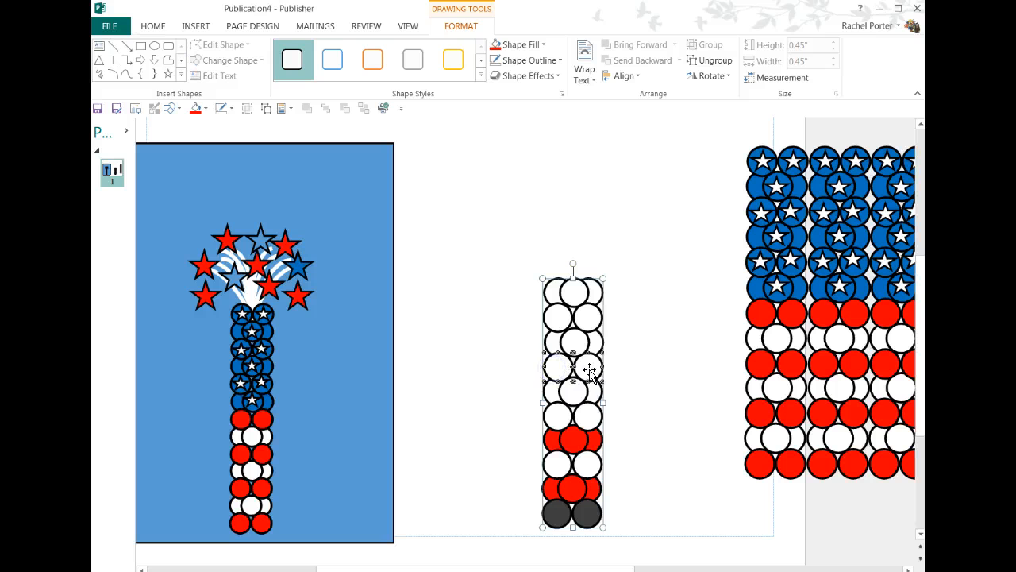
{"action": "left_click", "coordinate": [572, 342], "text": "shift"}
{"action": "left_click", "coordinate": [552, 340], "text": "shift"}
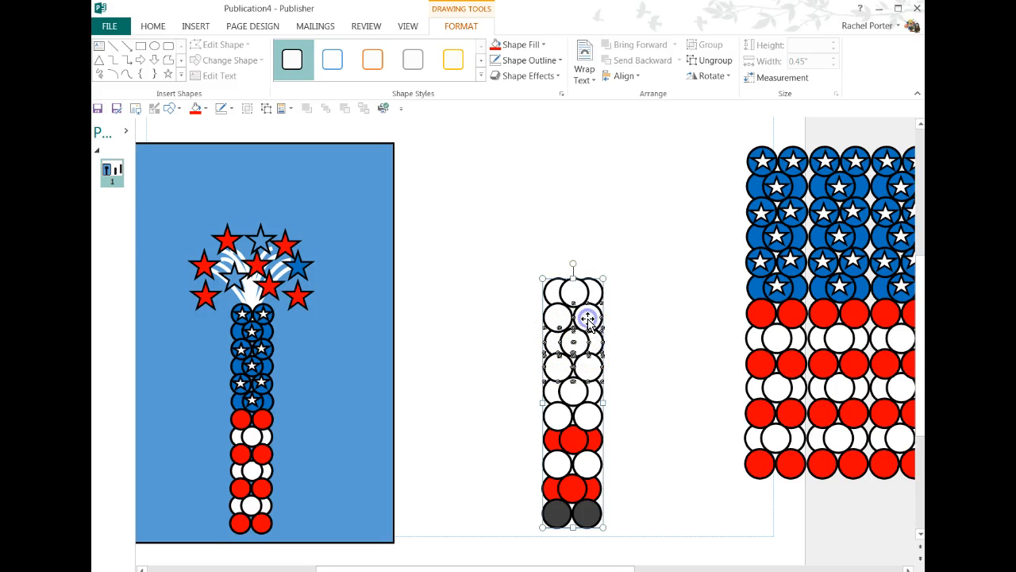
{"action": "left_click", "coordinate": [550, 314], "text": "shift"}
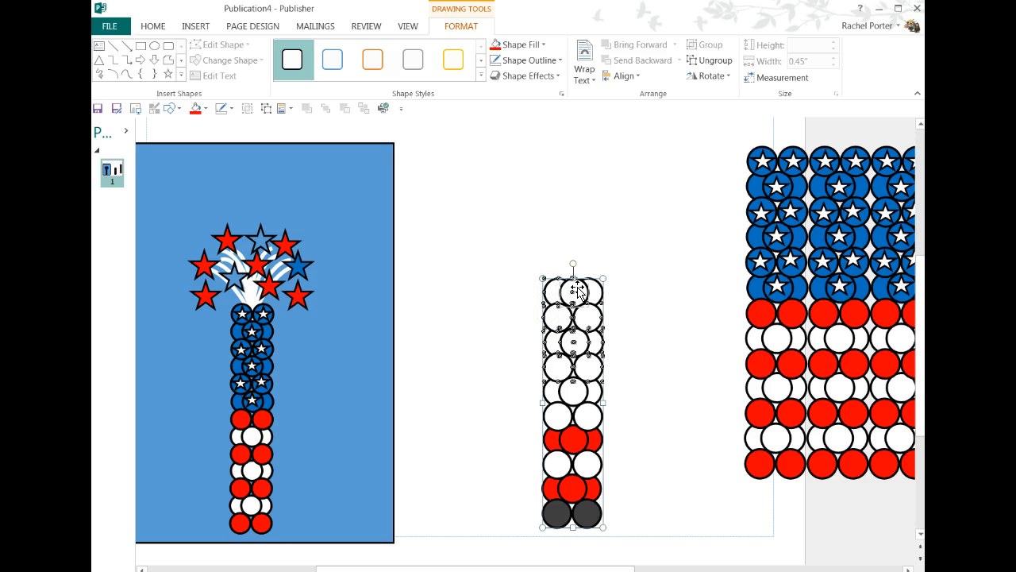
{"action": "left_click", "coordinate": [206, 109]}
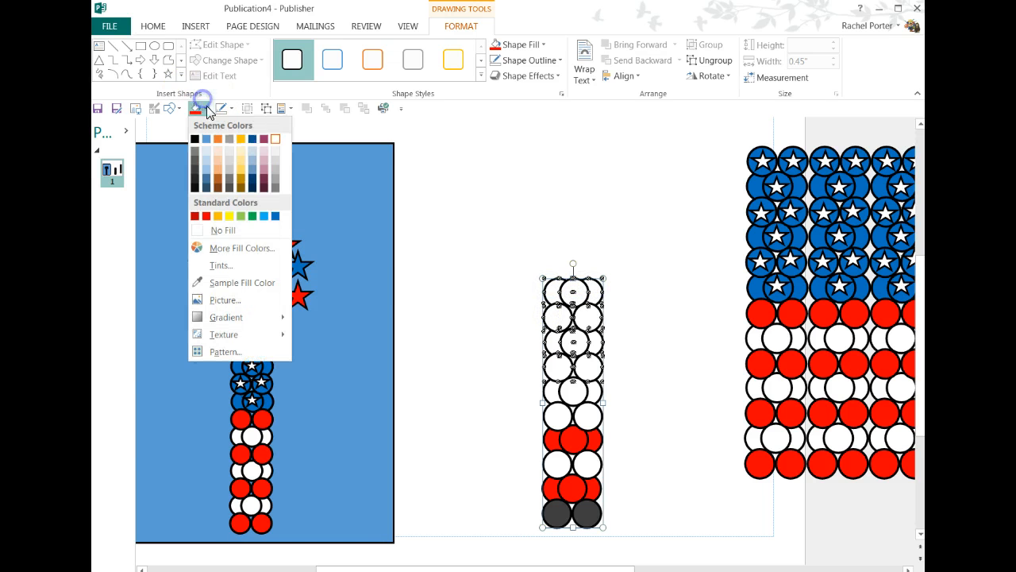
{"action": "left_click", "coordinate": [275, 216]}
{"action": "left_click", "coordinate": [459, 456]}
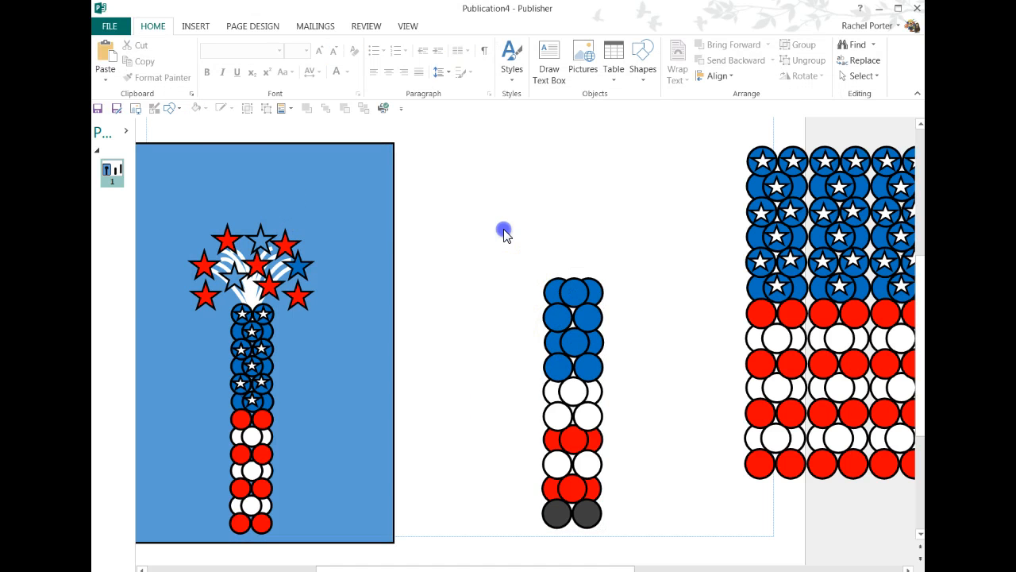
- Draw a circle about 1.4" tall on top of the blue rows and set its width to 1.4"
{"action": "left_click", "coordinate": [169, 111]}
{"action": "left_click", "coordinate": [222, 149]}
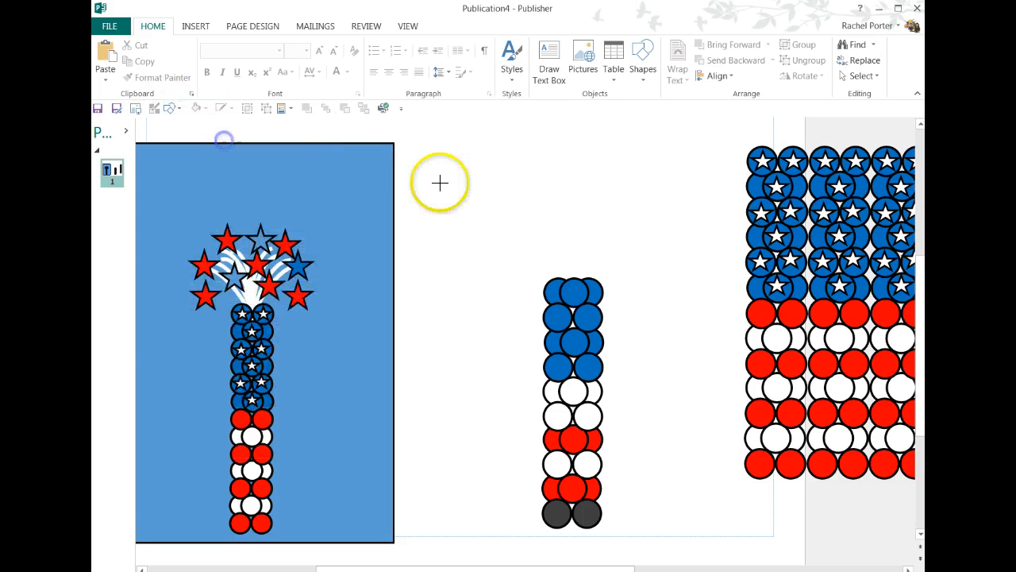
{"action": "left_click_drag", "start_coordinate": [532, 194], "coordinate": [554, 236]}
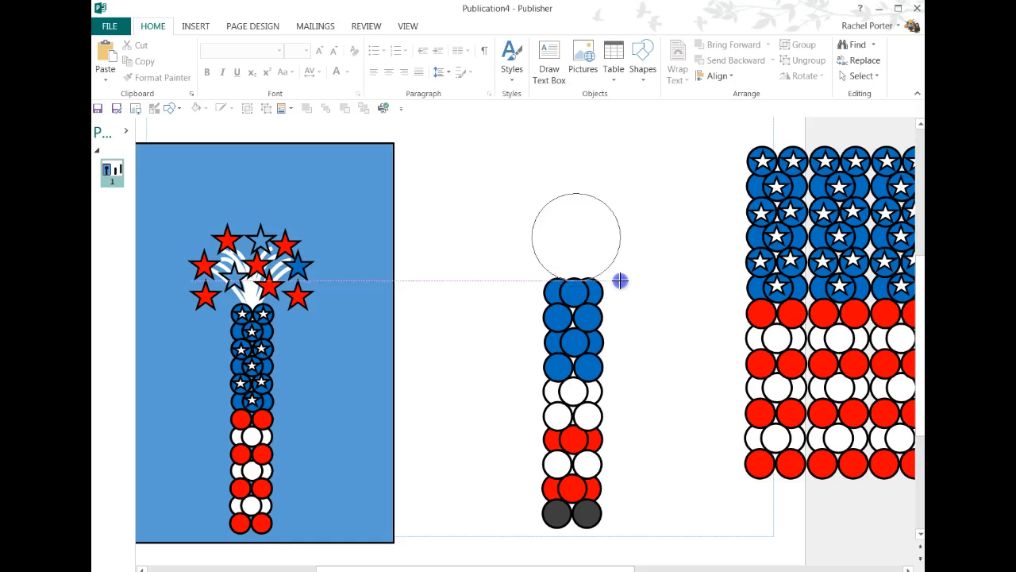
{"action": "left_click_drag", "start_coordinate": [620, 281], "coordinate": [620, 280]}
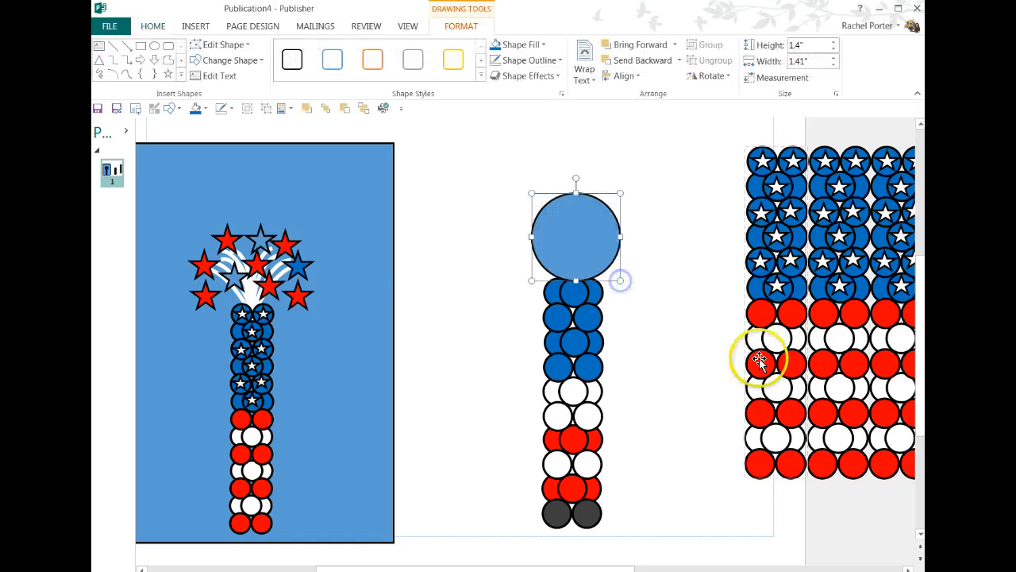
{"action": "double_click", "coordinate": [807, 58]}
{"action": "type", "text": "1.4"}
{"action": "key", "text": "Return"}
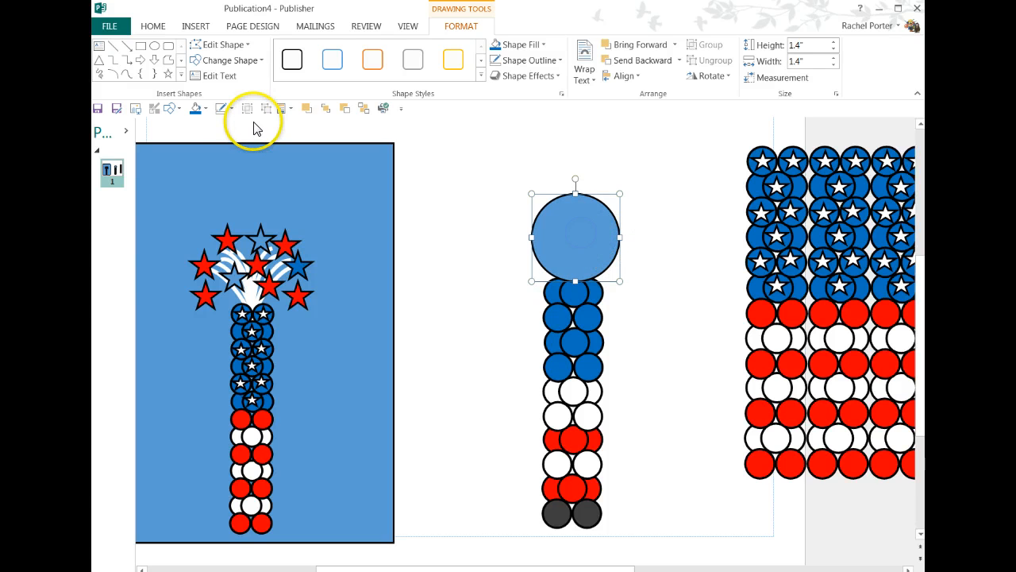
- Fill the large top circle with Accent 4, Lighter 80% and change its outline weight
{"action": "left_click", "coordinate": [198, 110]}
{"action": "left_click", "coordinate": [205, 109]}
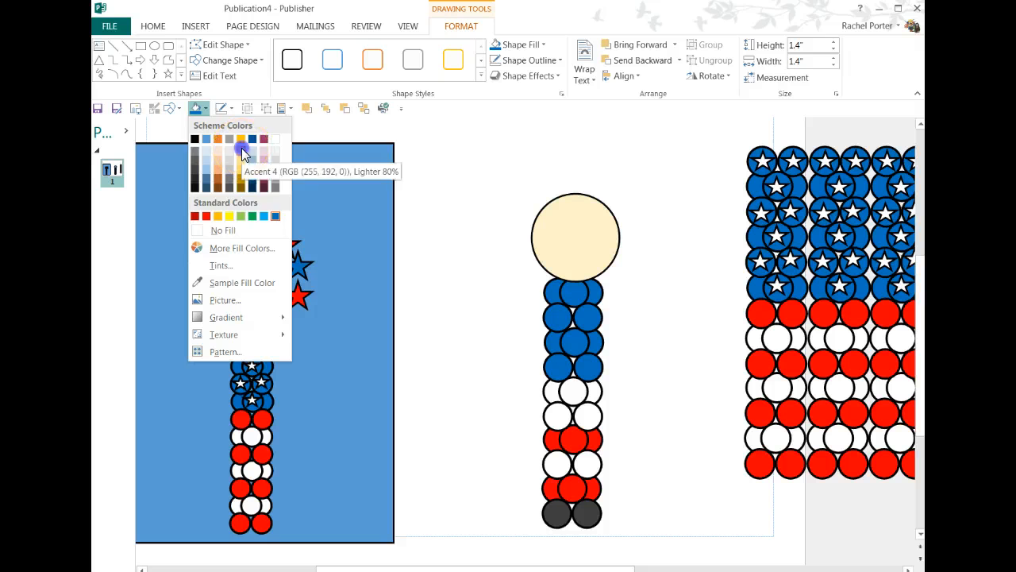
{"action": "left_click", "coordinate": [241, 148]}
{"action": "left_click", "coordinate": [227, 109]}
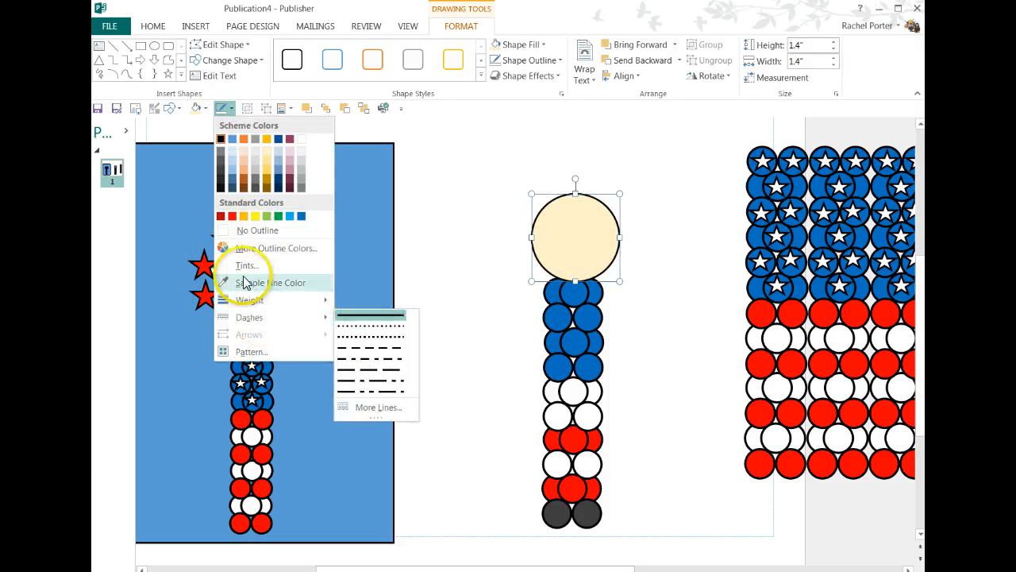
{"action": "mouse_move", "coordinate": [250, 302]}
{"action": "left_click", "coordinate": [382, 302]}
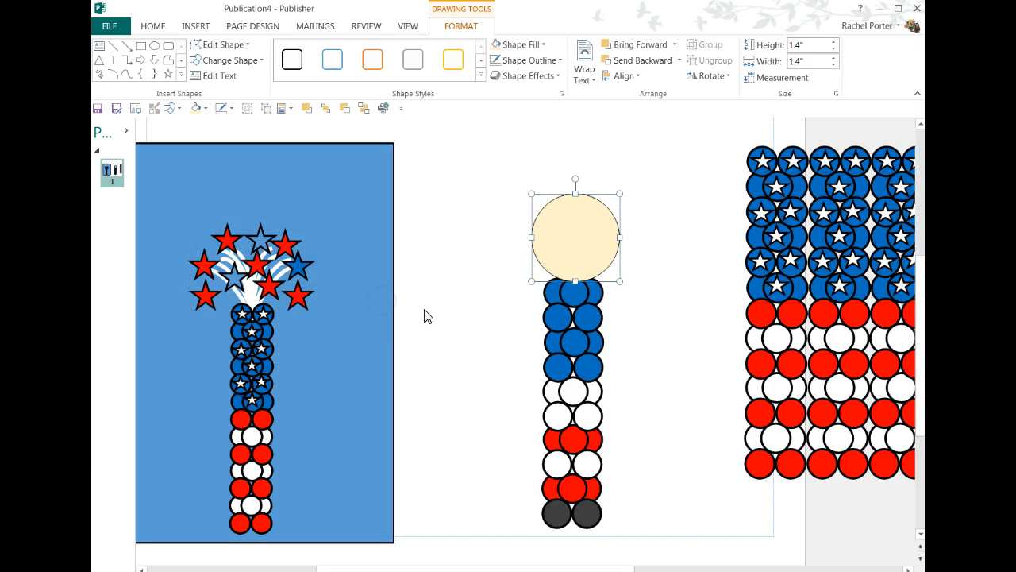
- Resize the cream head circle to 1.2" by 1.2" and seat it centred behind the column's top blue row
{"action": "left_click", "coordinate": [443, 423]}
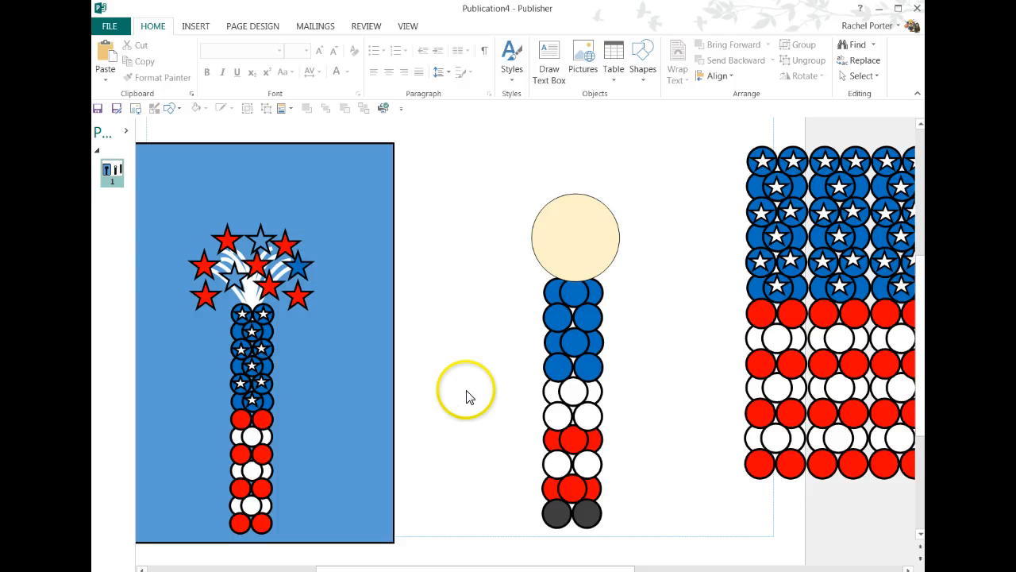
{"action": "left_click", "coordinate": [572, 240]}
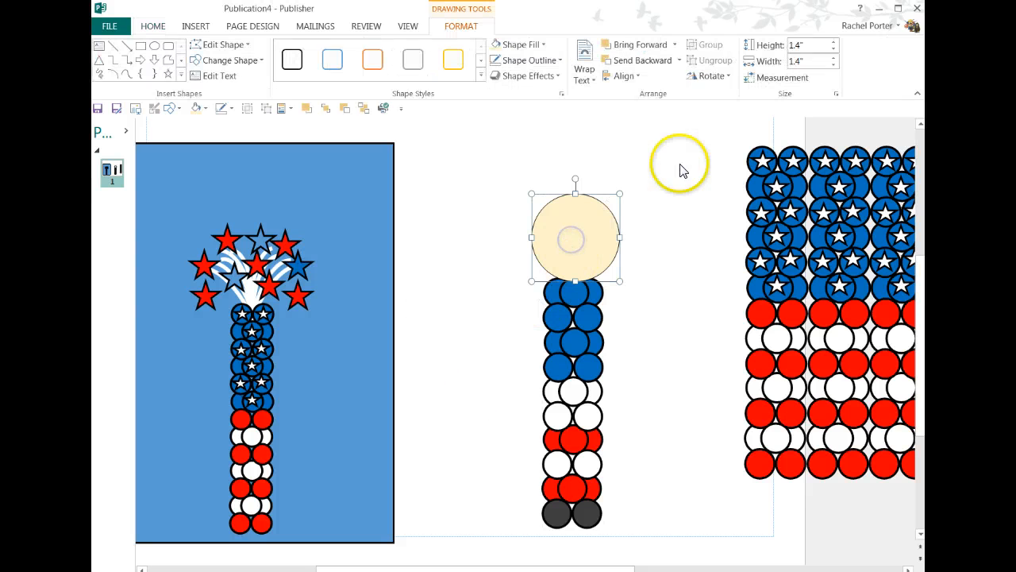
{"action": "left_click", "coordinate": [815, 45]}
{"action": "type", "text": "1.2"}
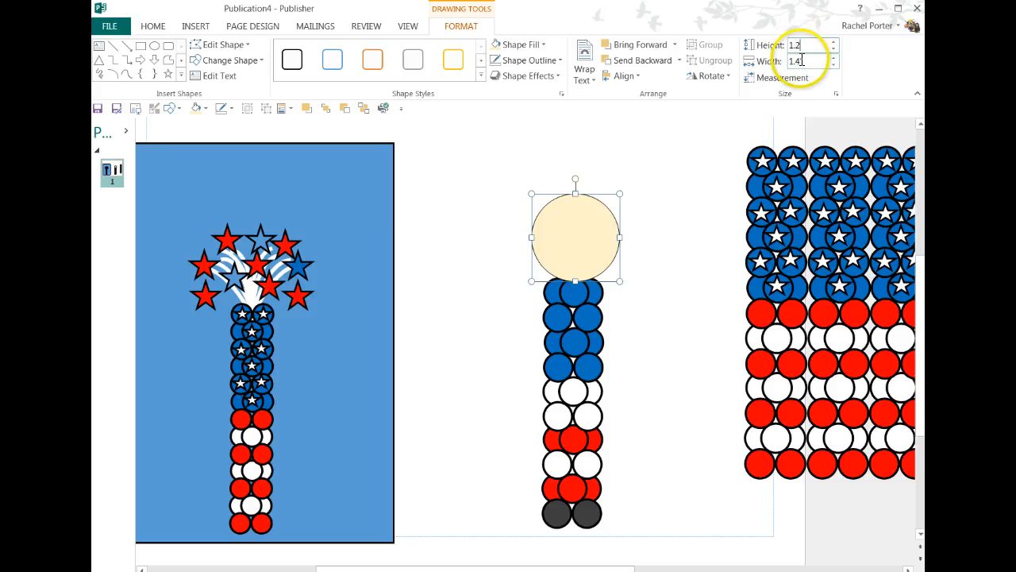
{"action": "left_click", "coordinate": [802, 62]}
{"action": "type", "text": "1.2"}
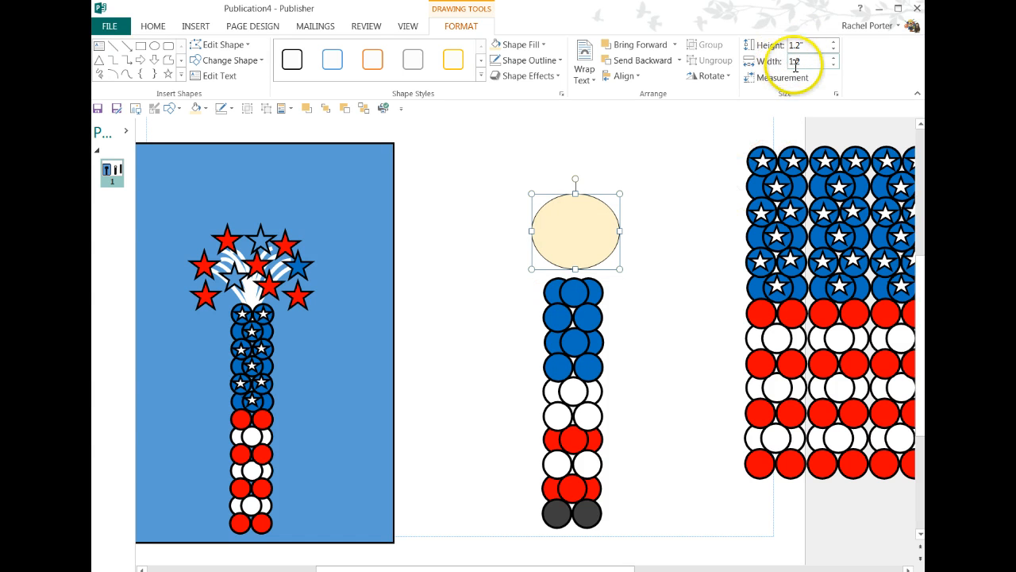
{"action": "key", "text": "Return"}
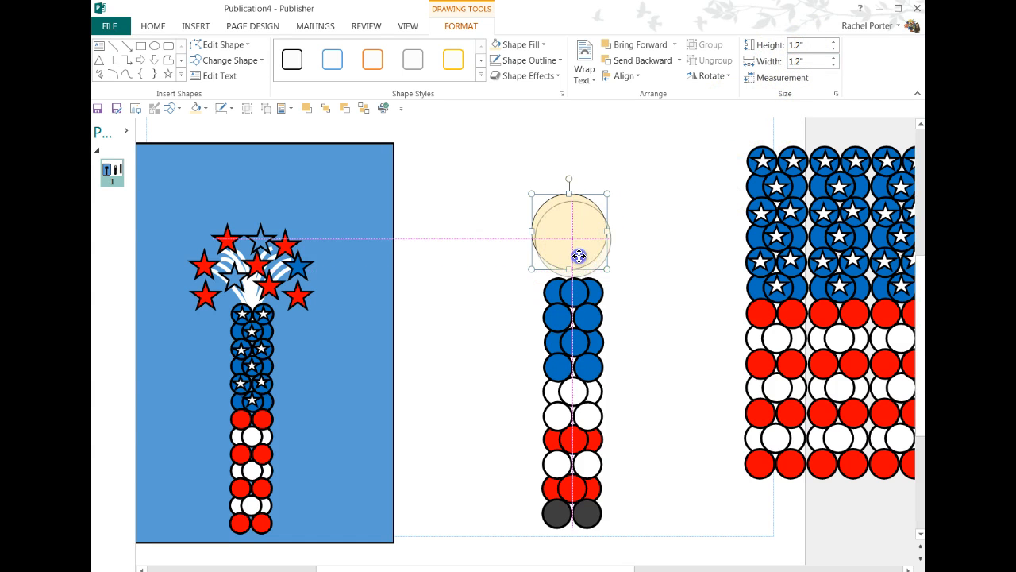
{"action": "left_click_drag", "start_coordinate": [579, 255], "coordinate": [567, 261]}
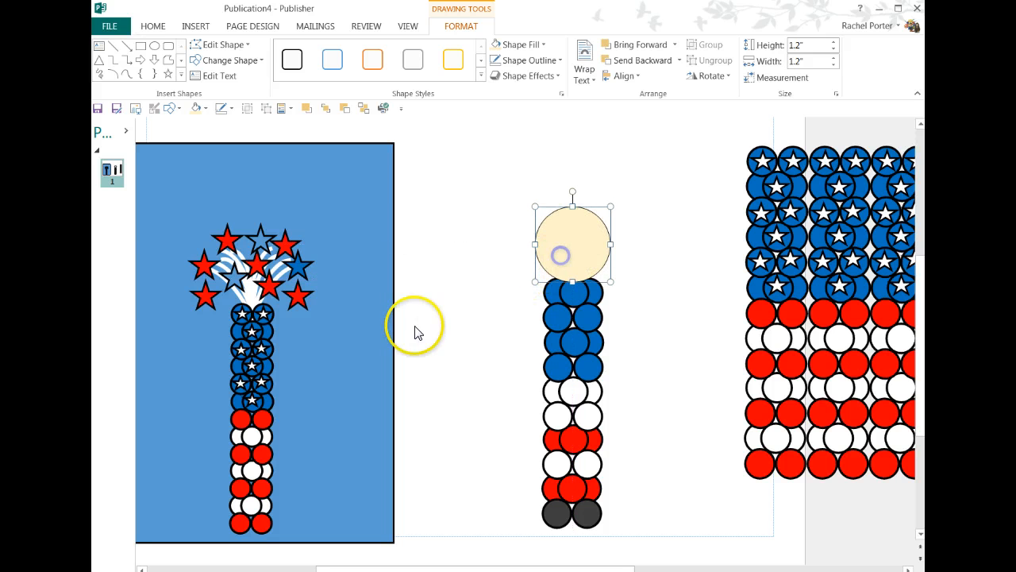
{"action": "left_click", "coordinate": [365, 108]}
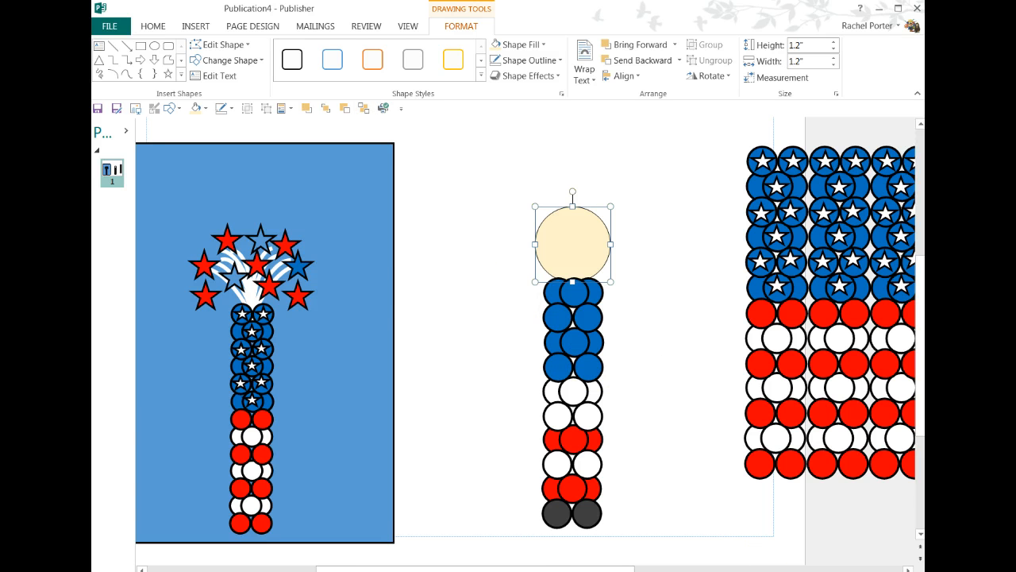
- Draw a small circle about 0.1" across in the empty area above the head and duplicate it
{"action": "left_click", "coordinate": [888, 570]}
{"action": "left_click", "coordinate": [814, 566]}
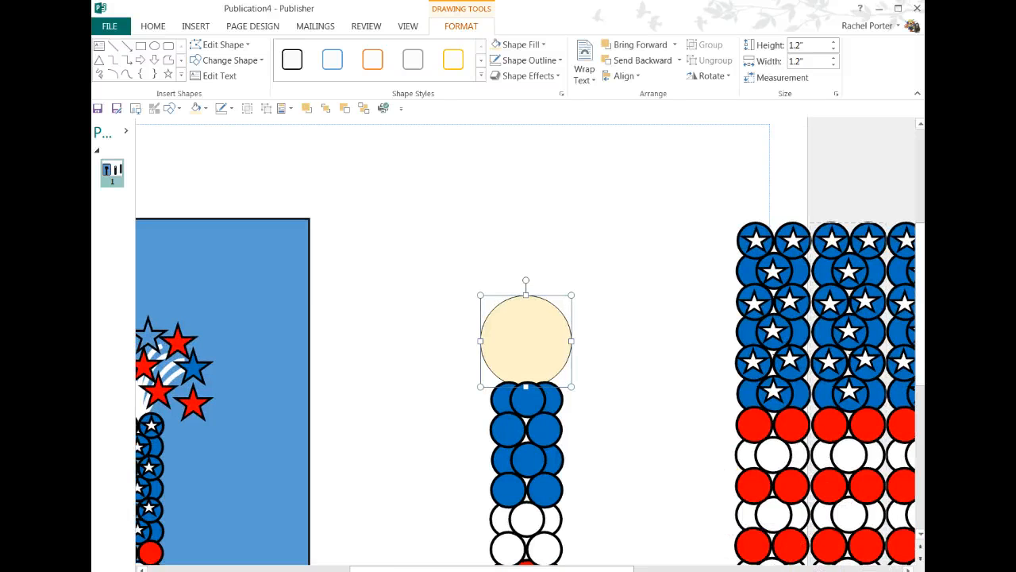
{"action": "left_click", "coordinate": [888, 570]}
{"action": "left_click", "coordinate": [888, 570]}
{"action": "left_click", "coordinate": [888, 570]}
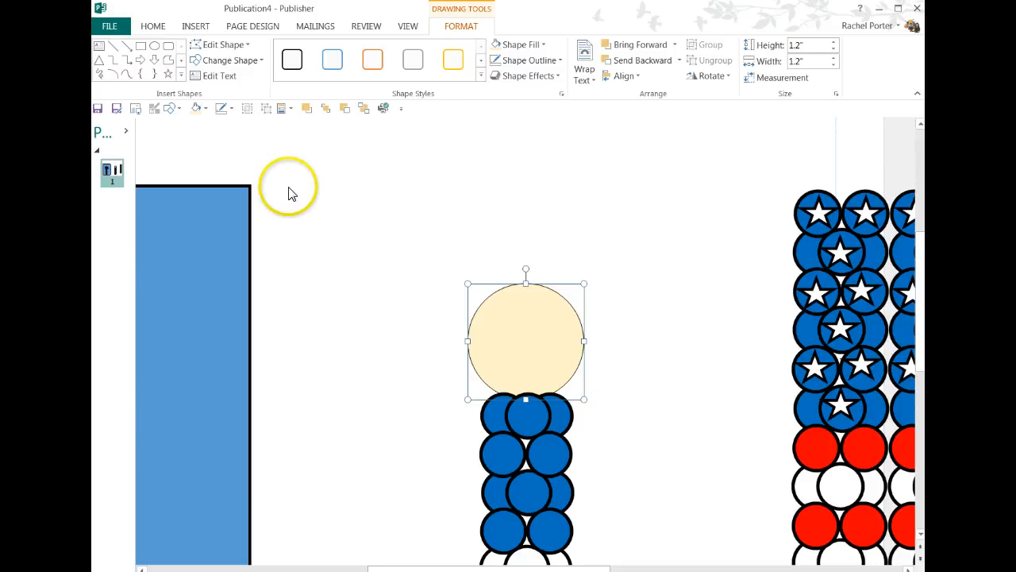
{"action": "left_click", "coordinate": [169, 108]}
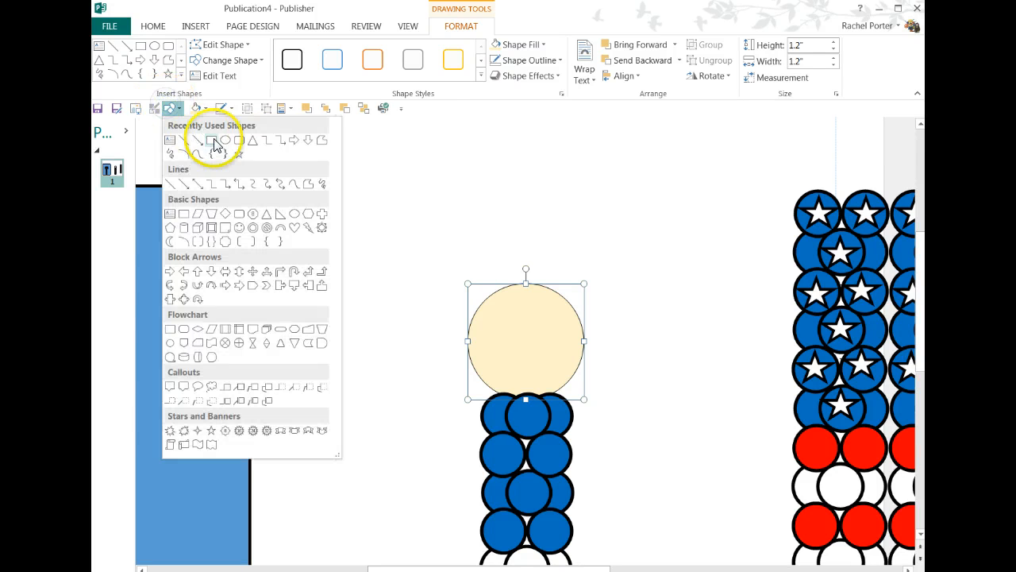
{"action": "left_click", "coordinate": [211, 140]}
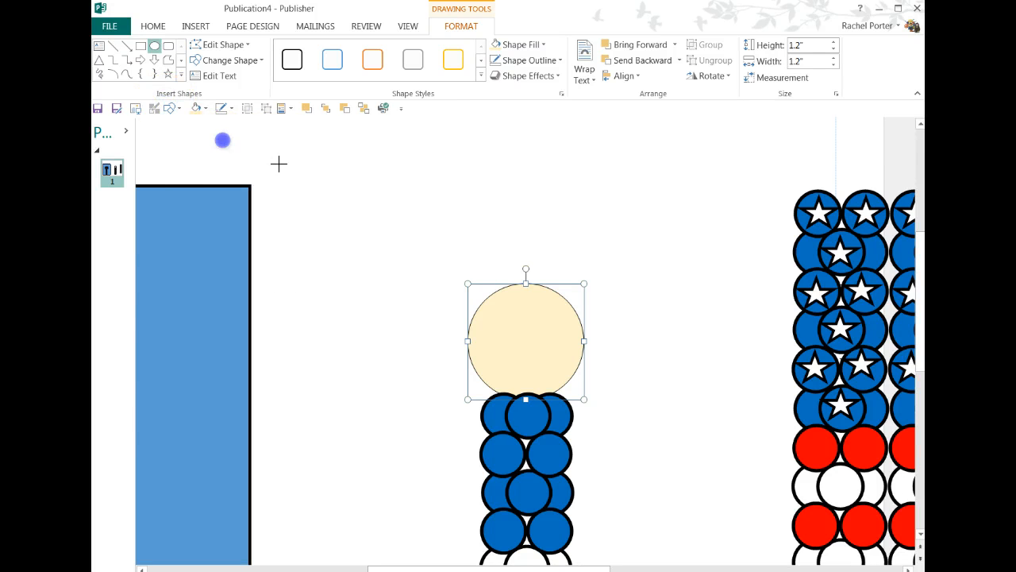
{"action": "left_click", "coordinate": [472, 218]}
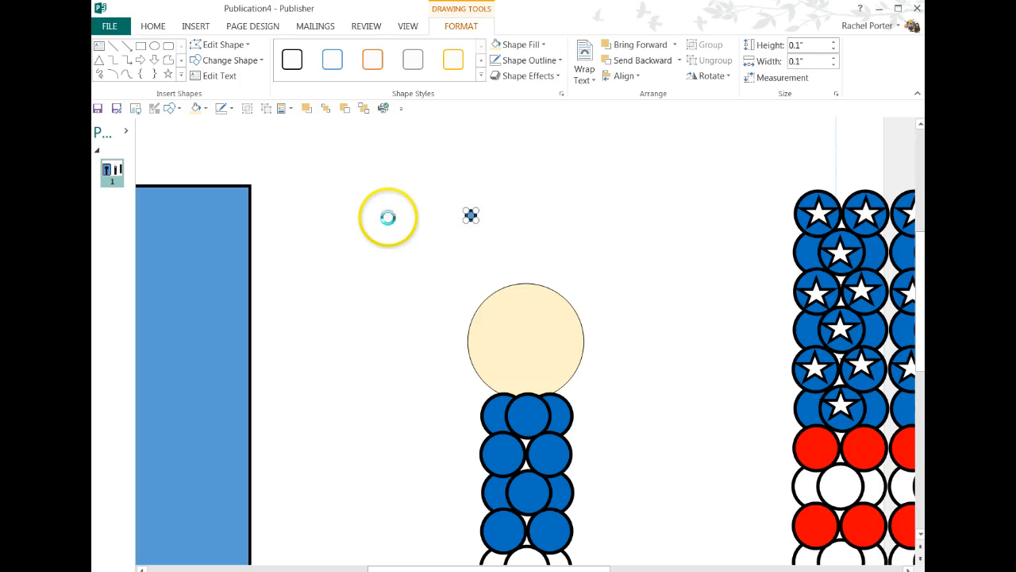
{"action": "key", "text": "ctrl+v"}
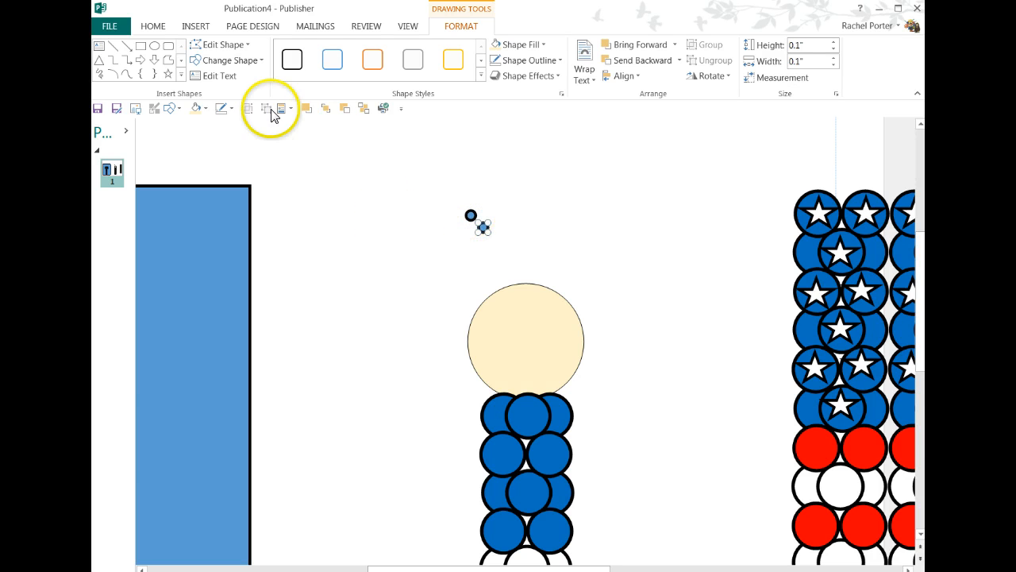
- Set the duplicate small circle's outline weight to ¼ pt and delete the original thick-outlined one
{"action": "left_click", "coordinate": [231, 110]}
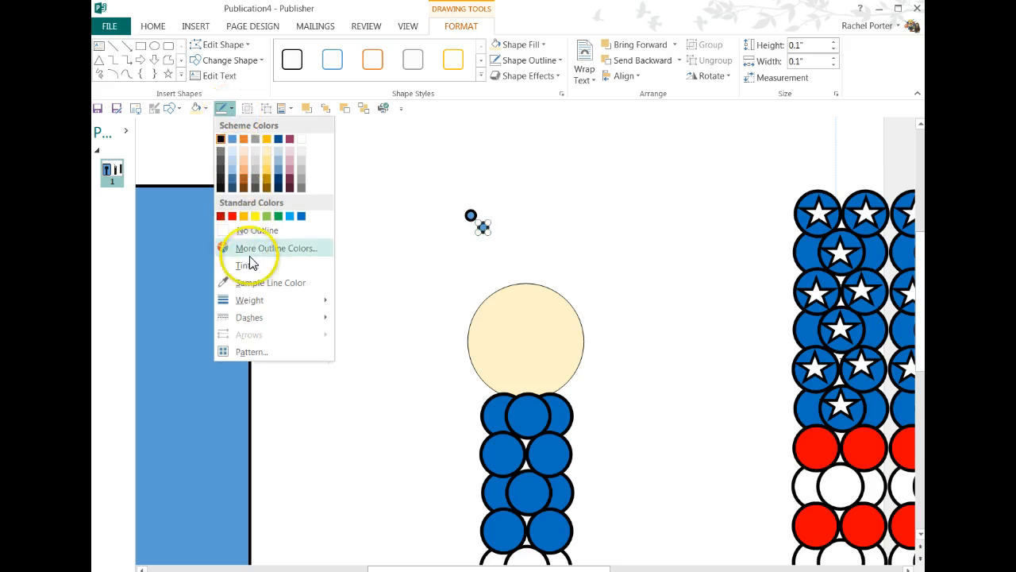
{"action": "mouse_move", "coordinate": [252, 300]}
{"action": "left_click", "coordinate": [373, 299]}
{"action": "left_click", "coordinate": [470, 215]}
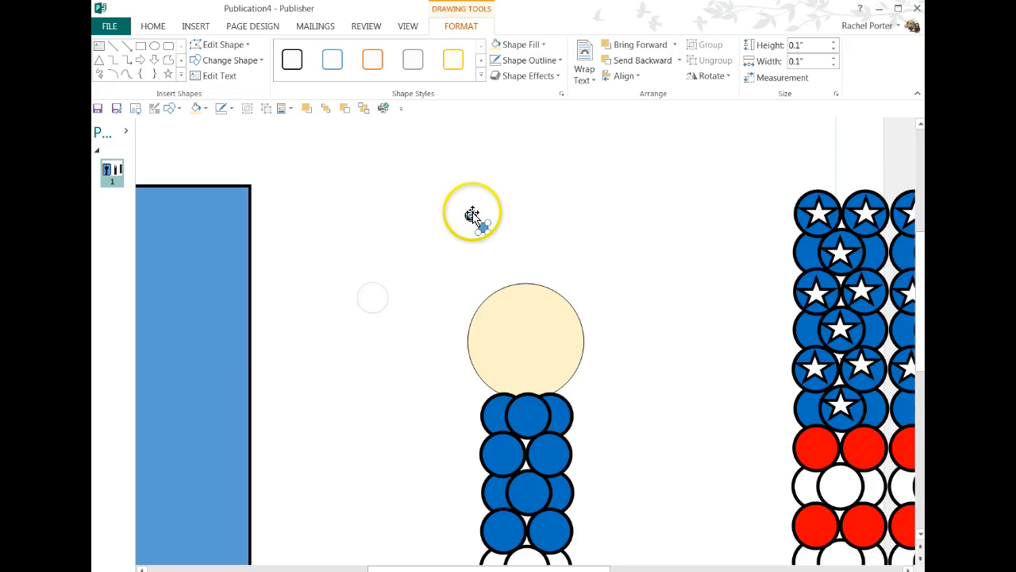
{"action": "left_click", "coordinate": [461, 232]}
- Duplicate the thin-outlined small circle and place the pair side by side on the head as eyes
{"action": "left_click", "coordinate": [481, 224]}
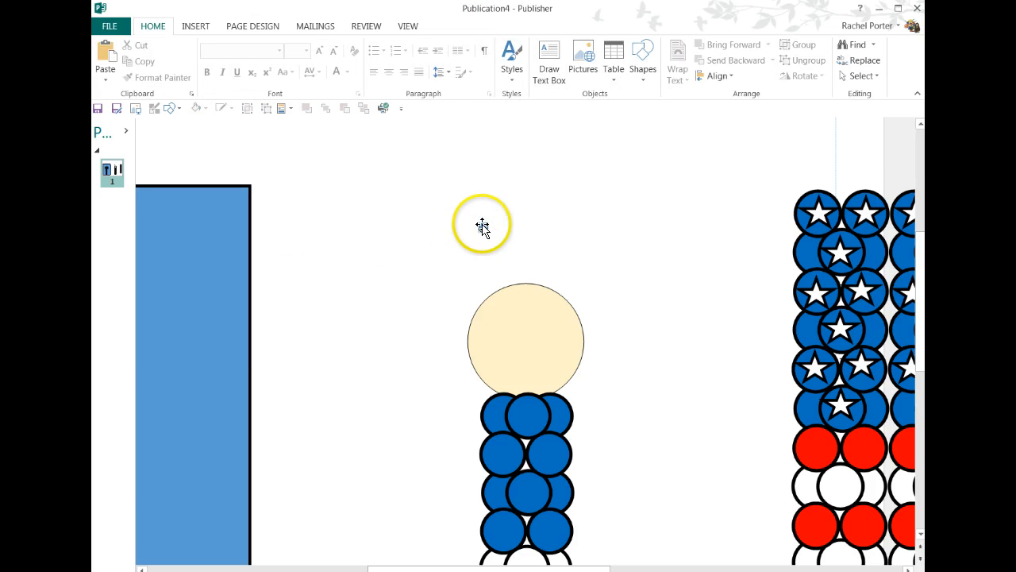
{"action": "left_click_drag", "start_coordinate": [482, 229], "coordinate": [497, 246]}
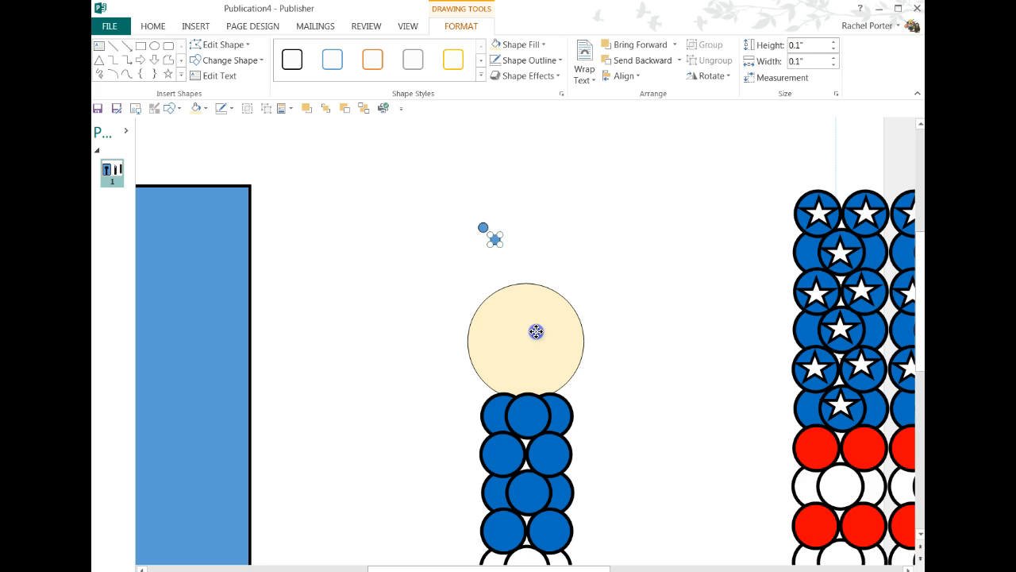
{"action": "left_click_drag", "start_coordinate": [536, 331], "coordinate": [535, 333]}
{"action": "left_click_drag", "start_coordinate": [482, 228], "coordinate": [500, 287]}
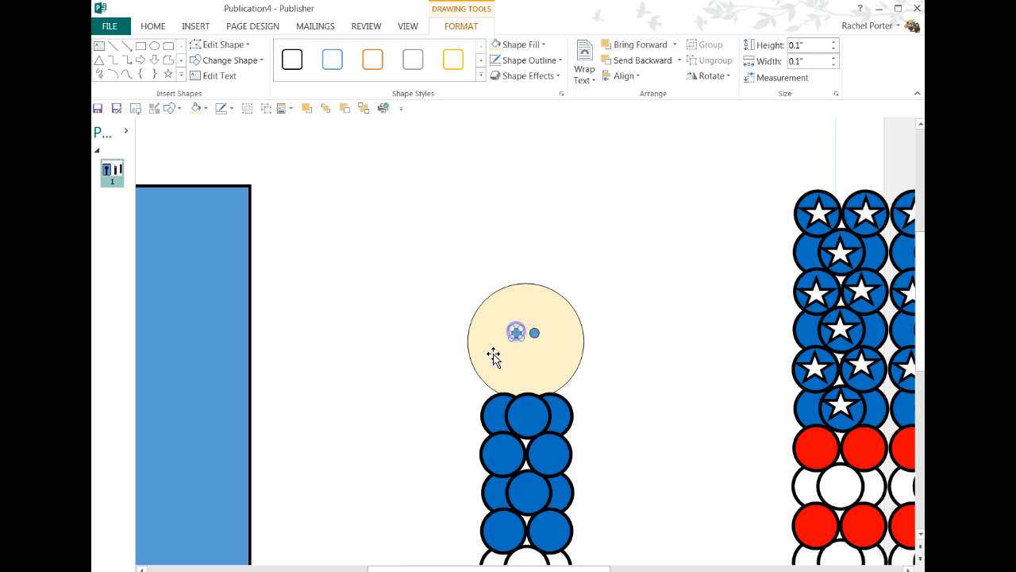
{"action": "left_click_drag", "start_coordinate": [493, 356], "coordinate": [493, 356]}
{"action": "left_click", "coordinate": [426, 399]}
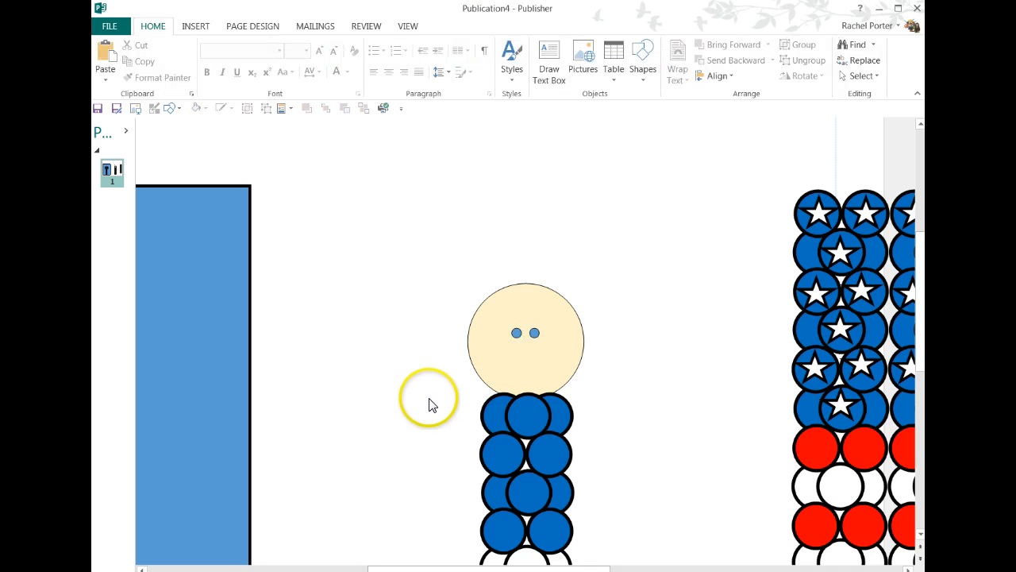
- Duplicate an eye circle and enlarge the copy to 0.2" by 0.2"
{"action": "left_click", "coordinate": [517, 332]}
{"action": "key", "text": "ctrl+v"}
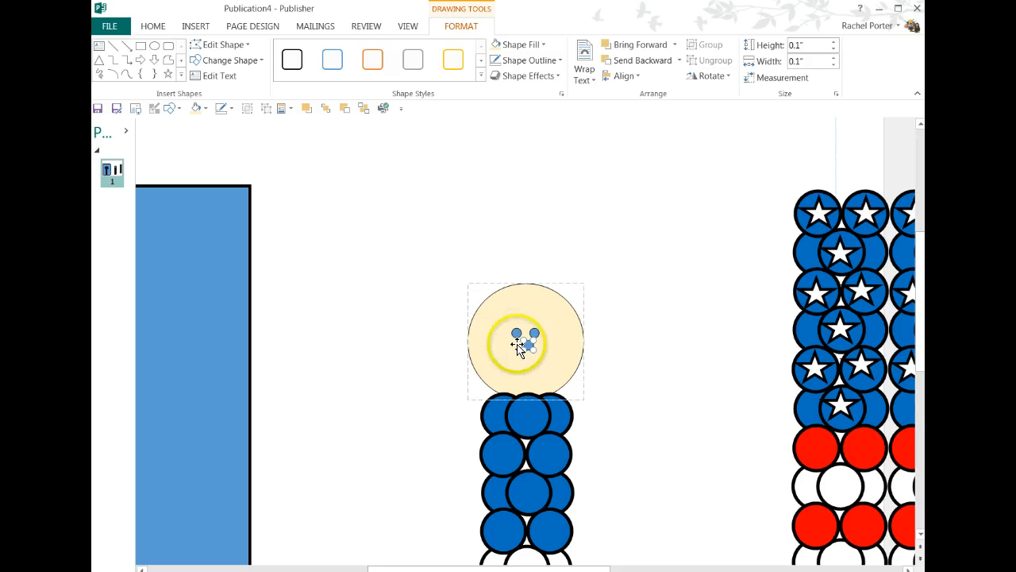
{"action": "left_click", "coordinate": [810, 46]}
{"action": "type", "text": "1."}
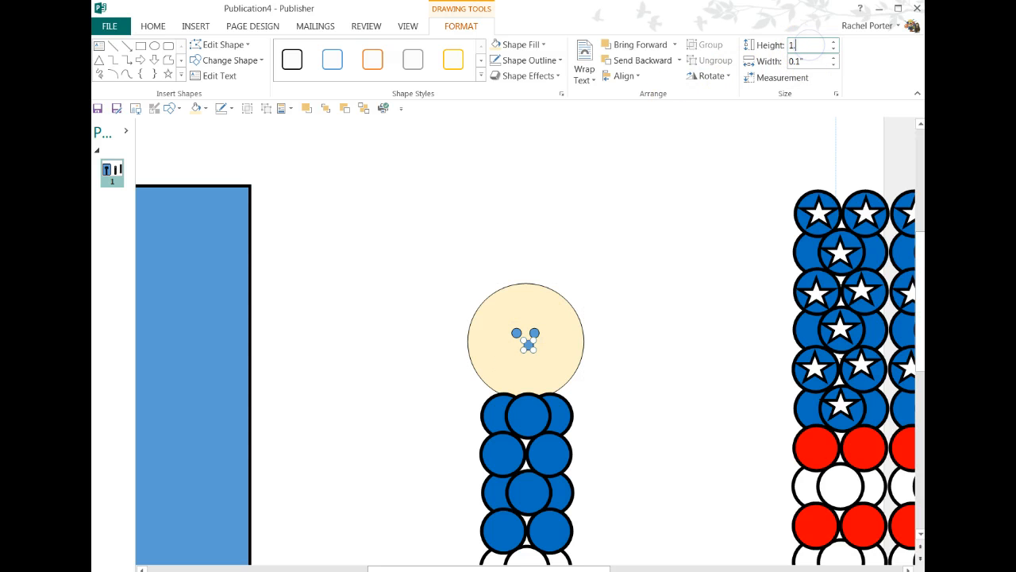
{"action": "type", "text": "5"}
{"action": "left_click", "coordinate": [775, 45]}
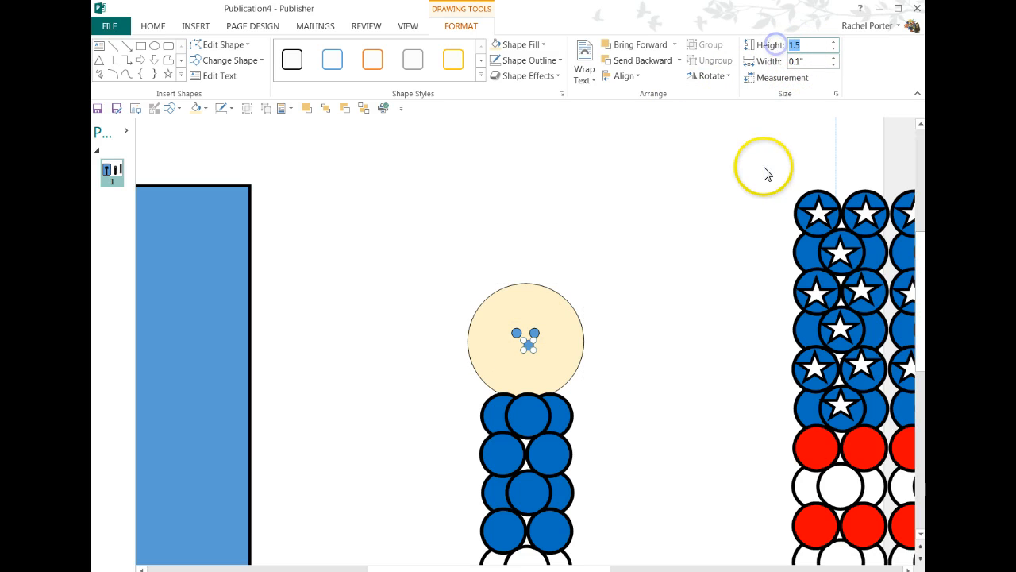
{"action": "type", "text": "0.2"}
{"action": "left_click", "coordinate": [814, 62]}
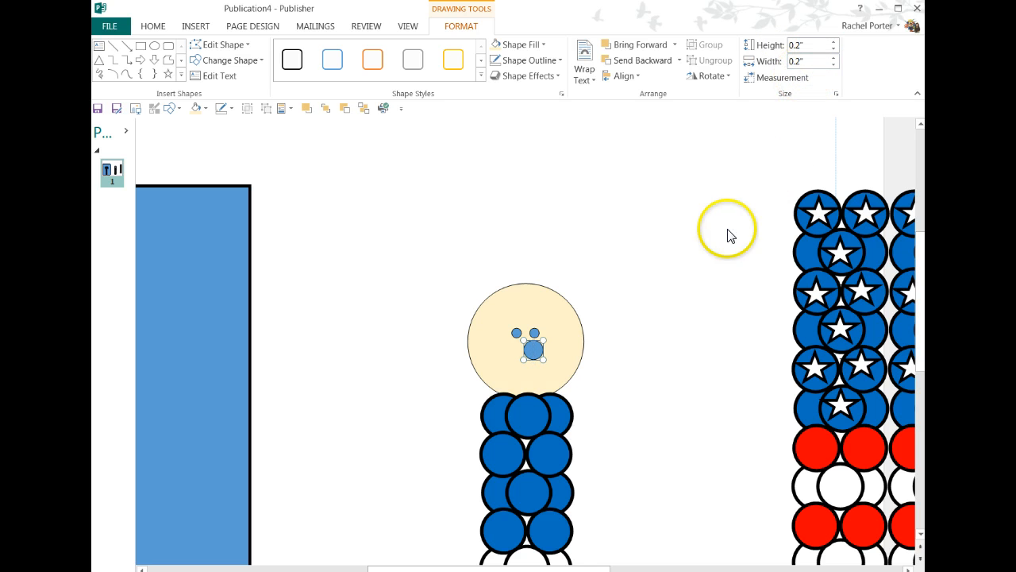
- Reduce the copied circle's height and width to 0.15" for the nose
{"action": "left_click", "coordinate": [811, 48]}
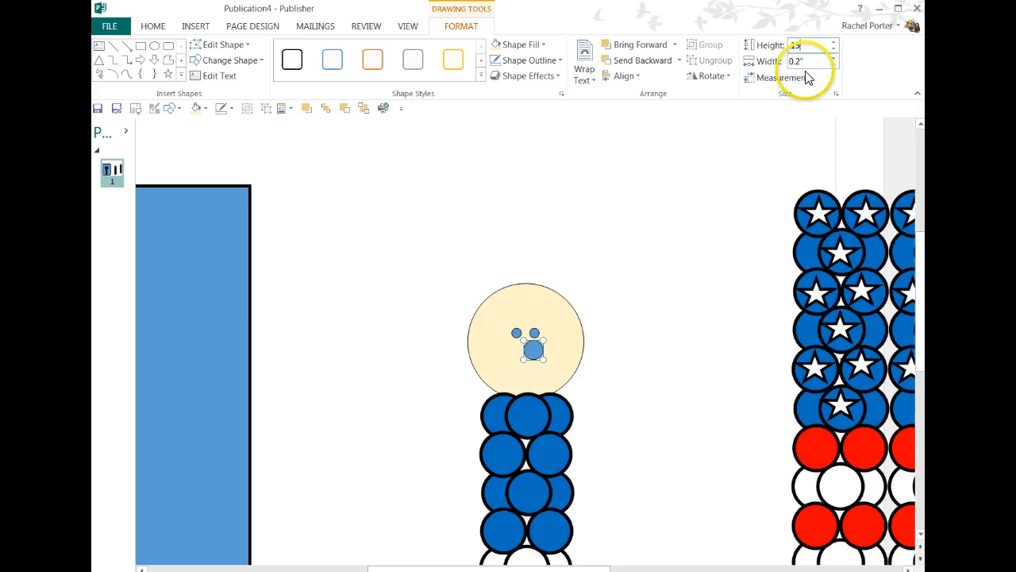
{"action": "type", "text": ".15"}
{"action": "left_click", "coordinate": [806, 61]}
{"action": "left_click", "coordinate": [529, 350]}
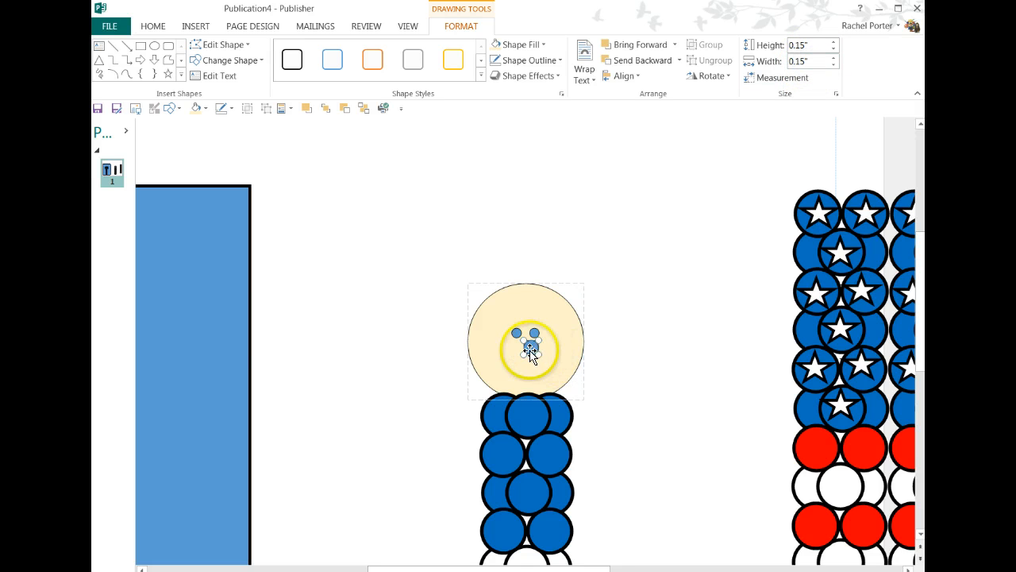
- Centre the nose circle just below the two eyes and fill it with the head's cream colour
{"action": "left_click_drag", "start_coordinate": [528, 347], "coordinate": [525, 343]}
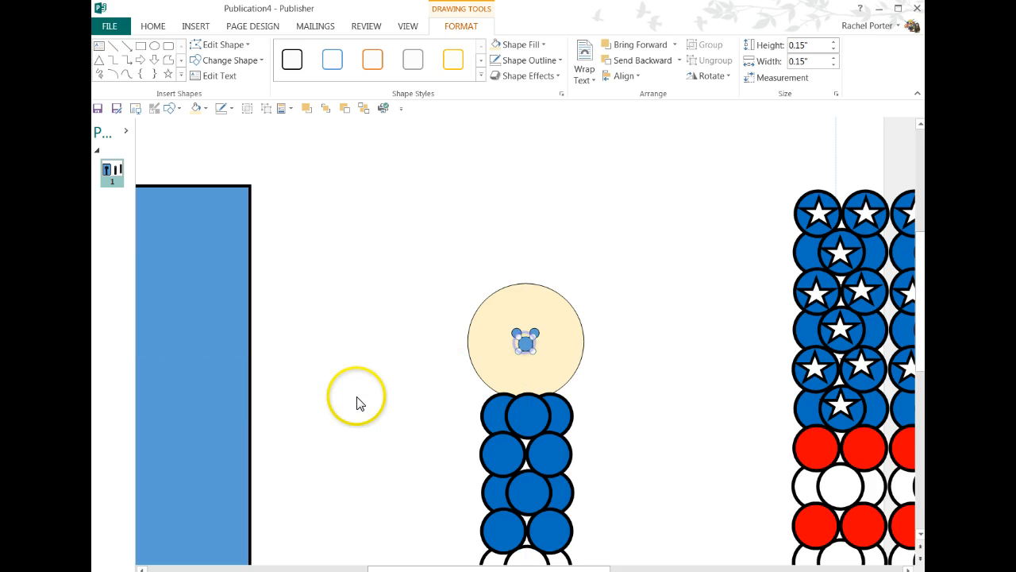
{"action": "left_click", "coordinate": [193, 109]}
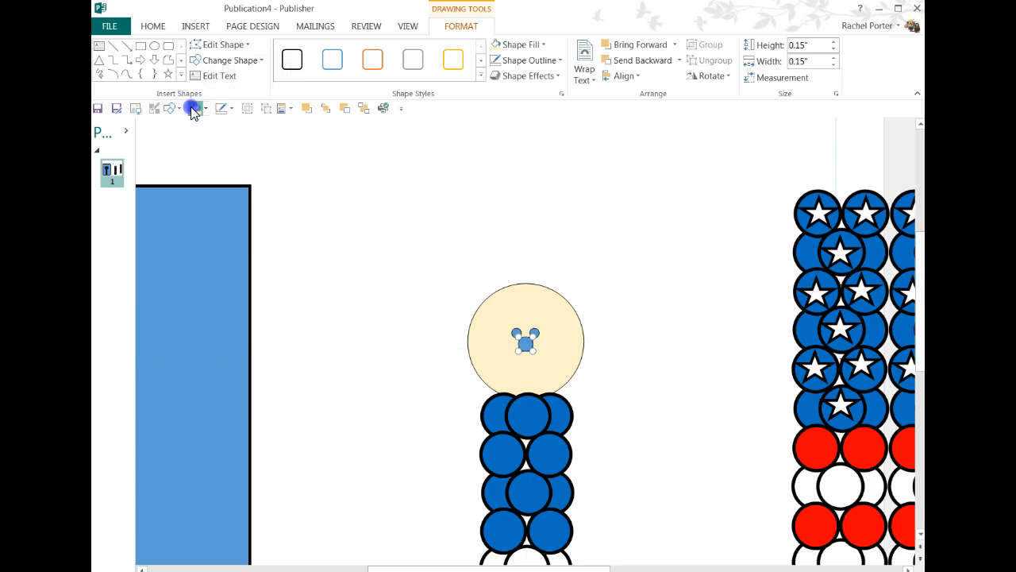
{"action": "left_click", "coordinate": [308, 265]}
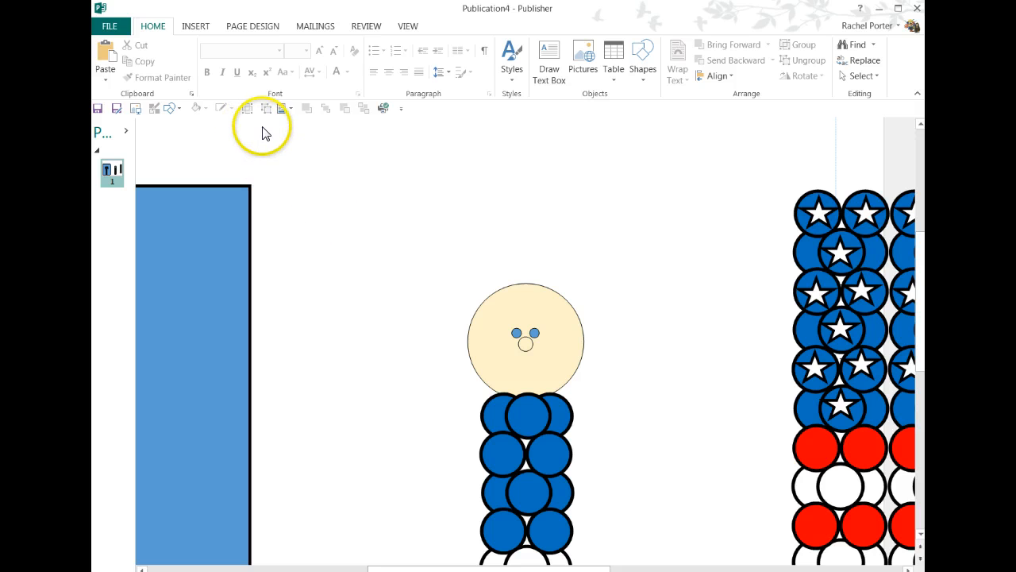
- Draw a flowchart Terminator shape about 0.39" wide and 0.1" tall in the empty area beside the head
{"action": "left_click", "coordinate": [169, 109]}
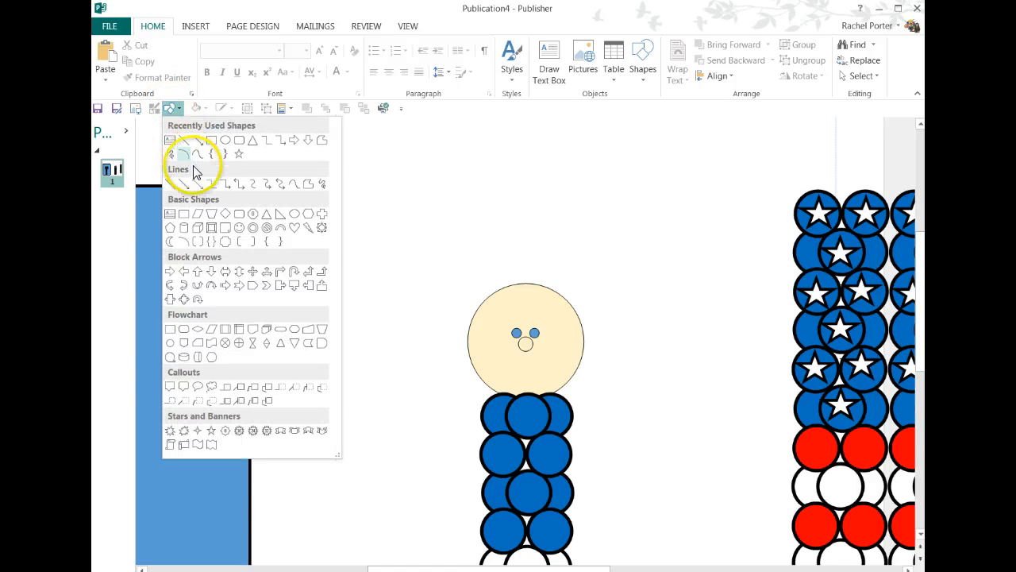
{"action": "left_click", "coordinate": [282, 331]}
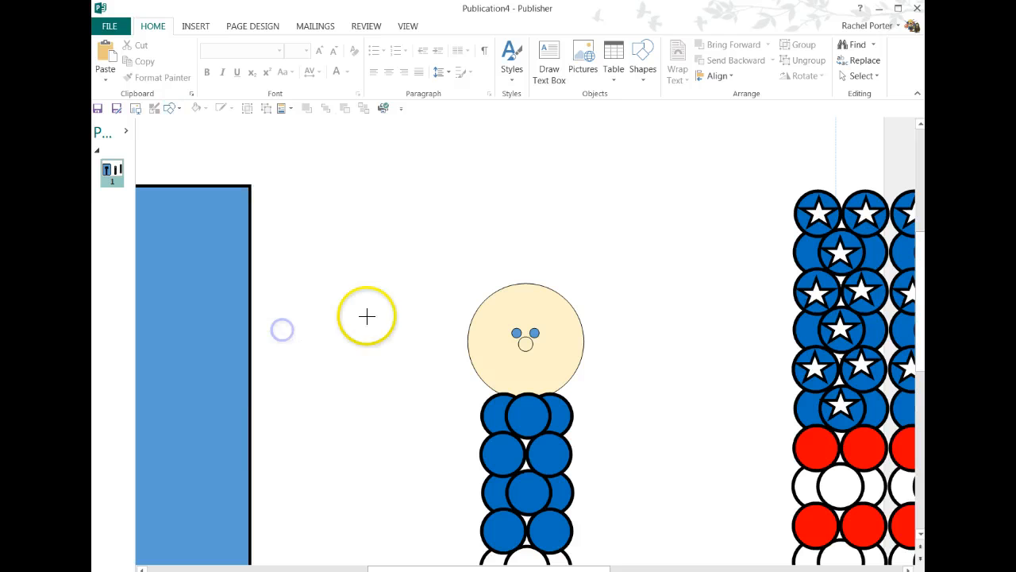
{"action": "mouse_move", "coordinate": [395, 232]}
{"action": "left_mouse_down"}
{"action": "mouse_move", "coordinate": [458, 233]}
{"action": "mouse_move", "coordinate": [433, 231]}
{"action": "left_mouse_up"}
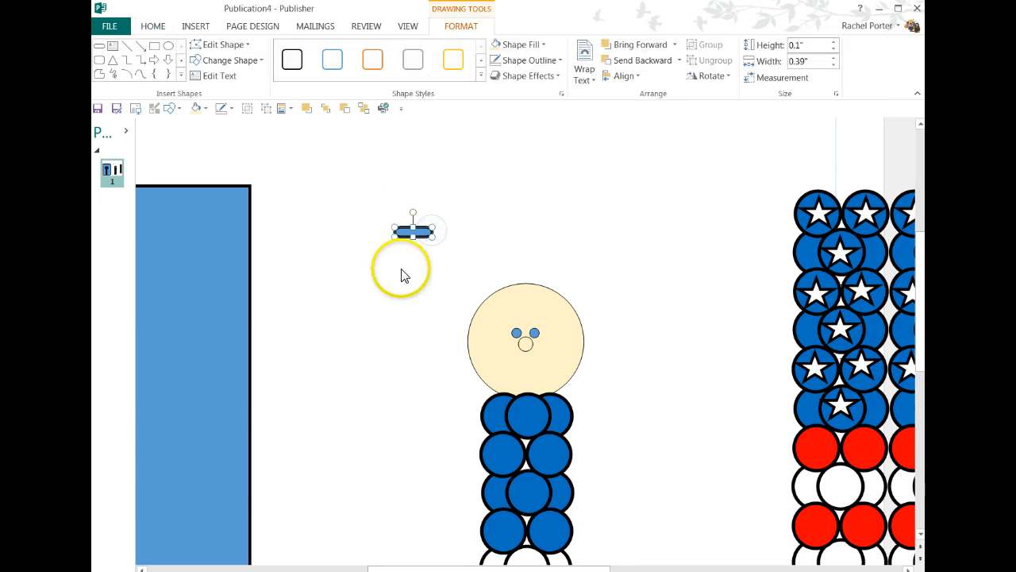
- Set the rounded shape's outline weight to ¼ pt and place it below the nose as the mouth
{"action": "left_click", "coordinate": [233, 109]}
{"action": "mouse_move", "coordinate": [239, 300]}
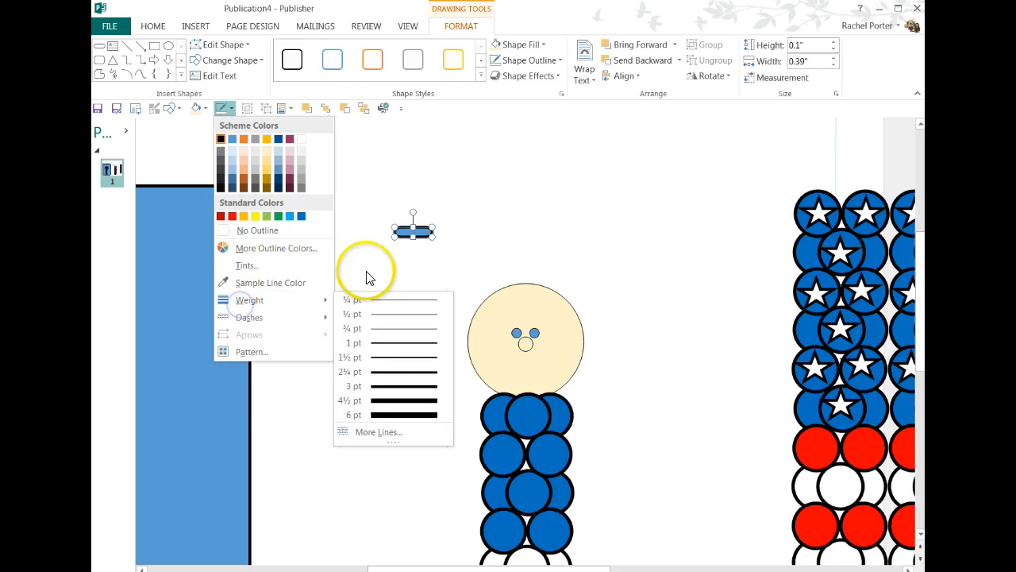
{"action": "left_click", "coordinate": [378, 299]}
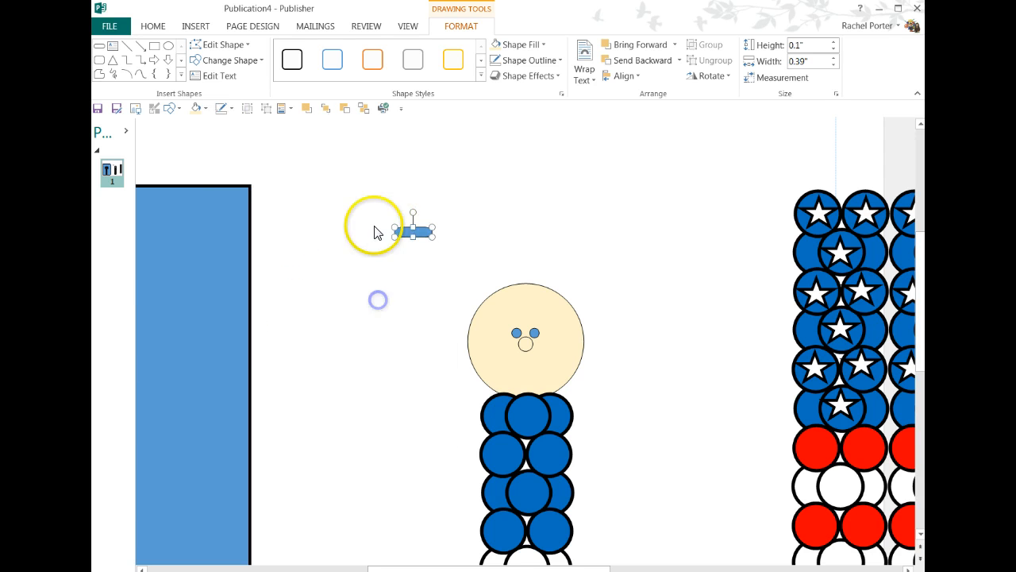
{"action": "left_click", "coordinate": [399, 251]}
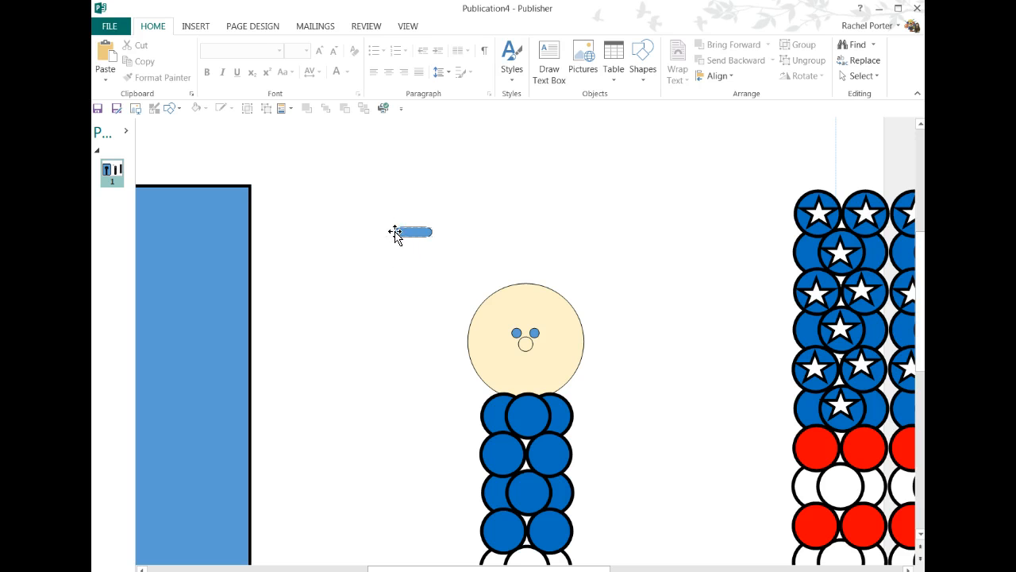
{"action": "left_click", "coordinate": [397, 233]}
{"action": "left_click_drag", "start_coordinate": [411, 230], "coordinate": [517, 357]}
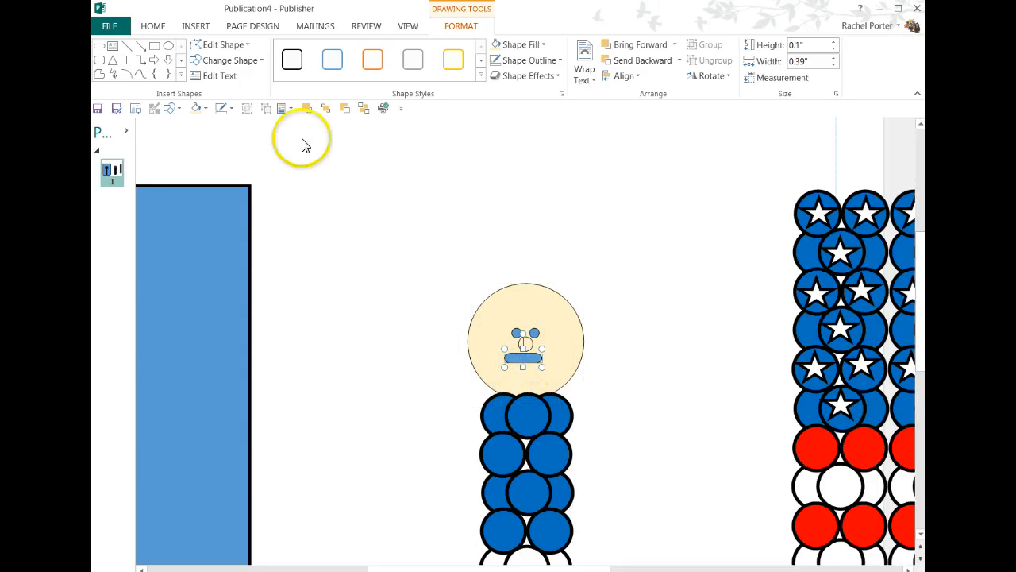
- Fill the mouth shape with white, flatten it to 0.05" tall and place it just under the nose
{"action": "left_click", "coordinate": [203, 108]}
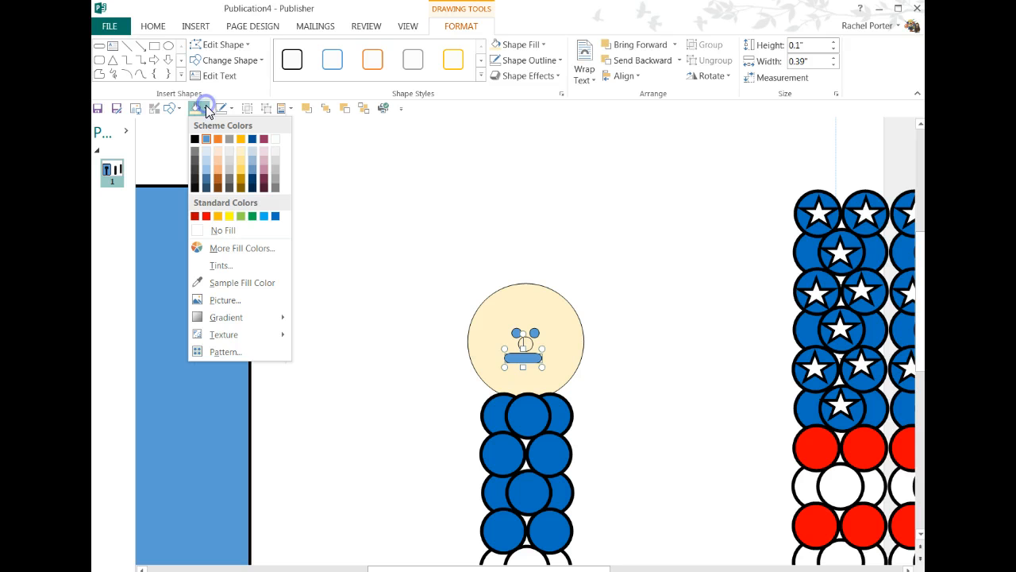
{"action": "left_click", "coordinate": [275, 139]}
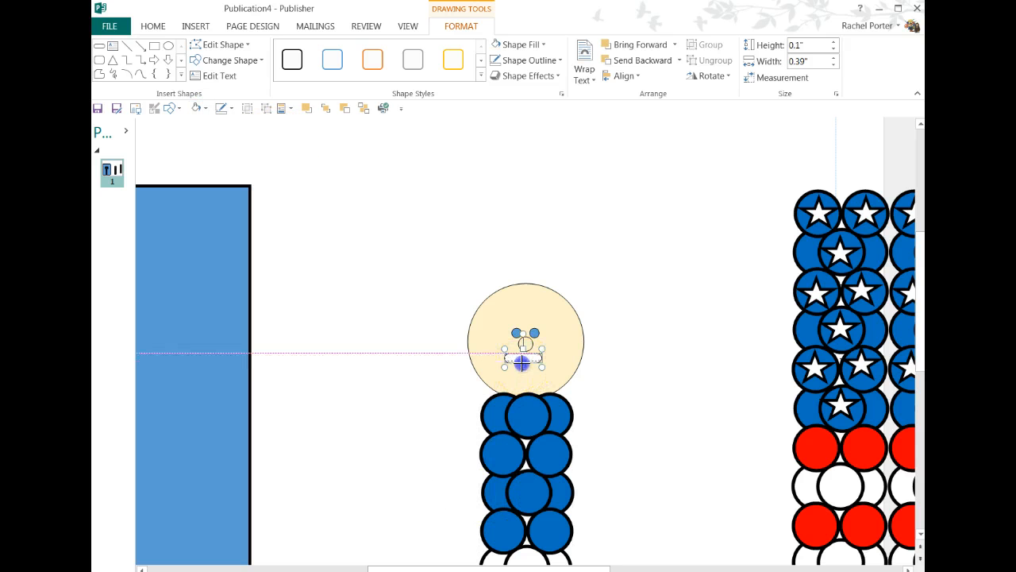
{"action": "left_click_drag", "start_coordinate": [521, 360], "coordinate": [522, 358]}
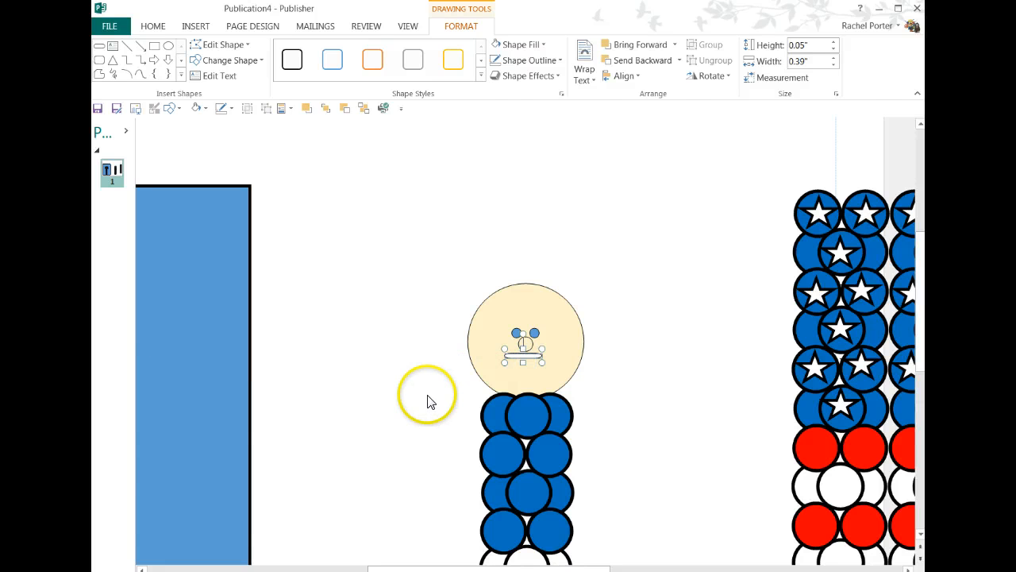
{"action": "left_click", "coordinate": [427, 401]}
{"action": "left_click", "coordinate": [516, 353]}
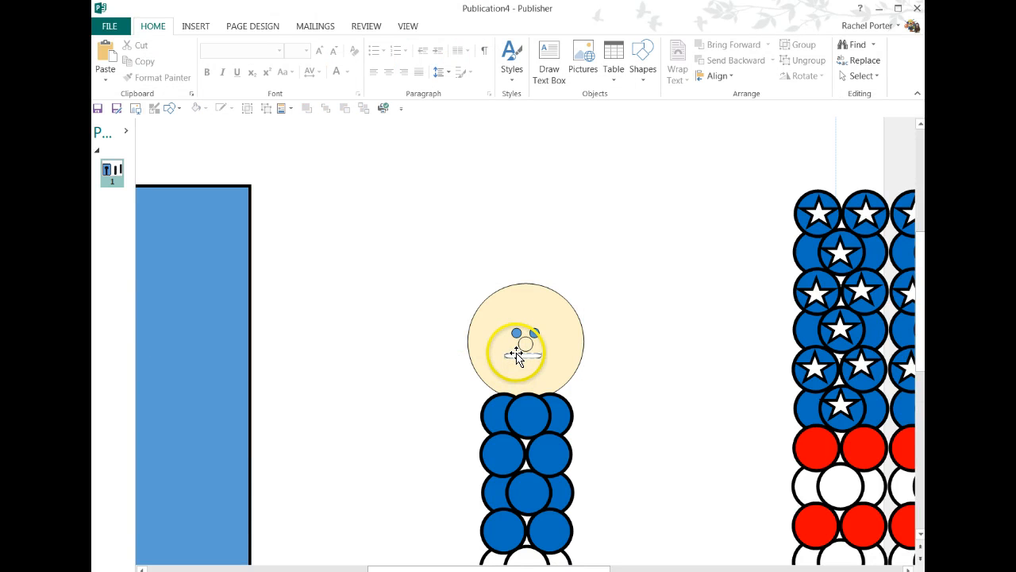
{"action": "left_click", "coordinate": [516, 358]}
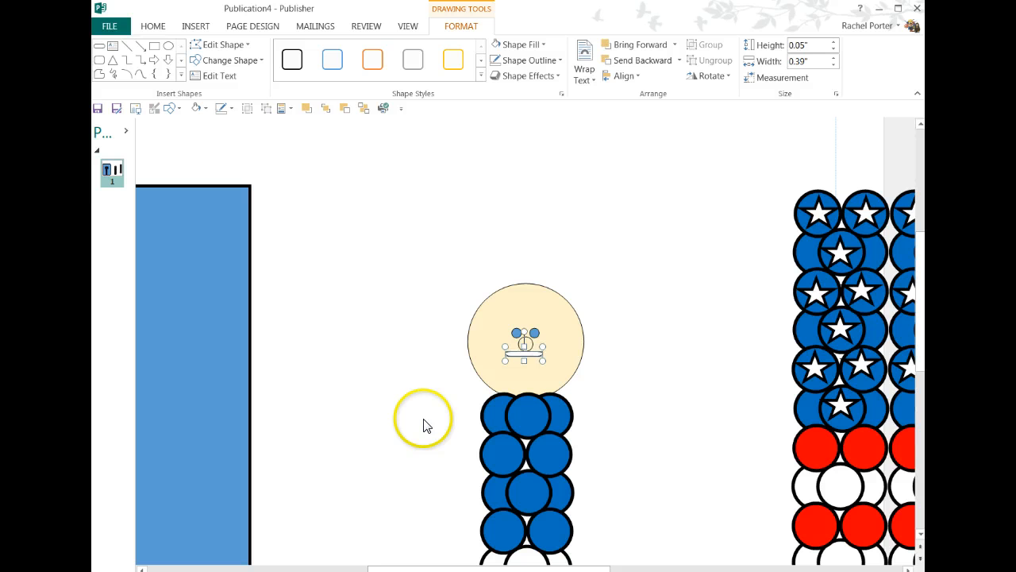
{"action": "left_click", "coordinate": [427, 412]}
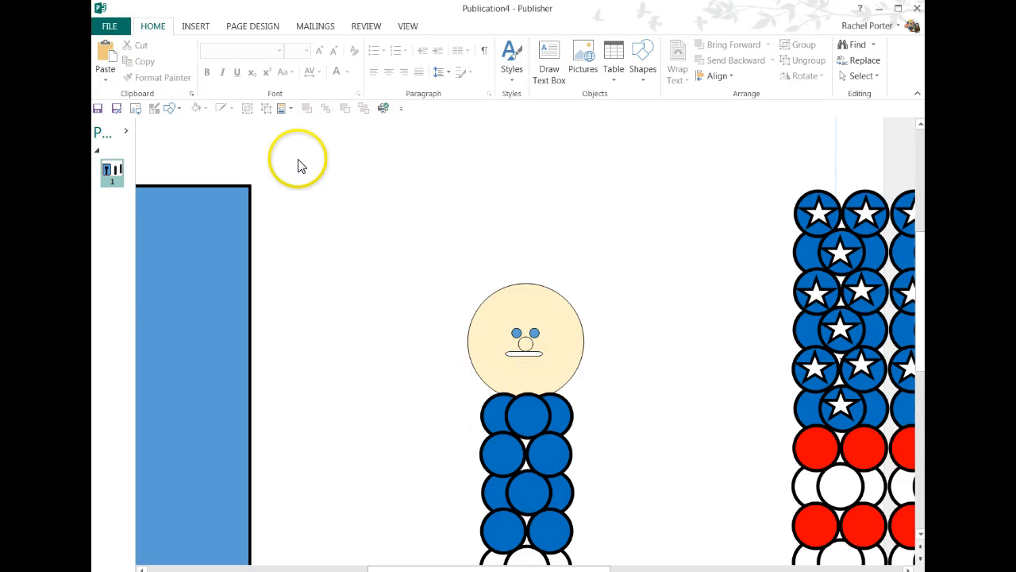
- Draw a narrow upright Terminator shape about 0.5" tall and 0.1" wide beside the head, with white fill and a ¼ pt outline
{"action": "left_click", "coordinate": [172, 109]}
{"action": "left_click", "coordinate": [170, 140]}
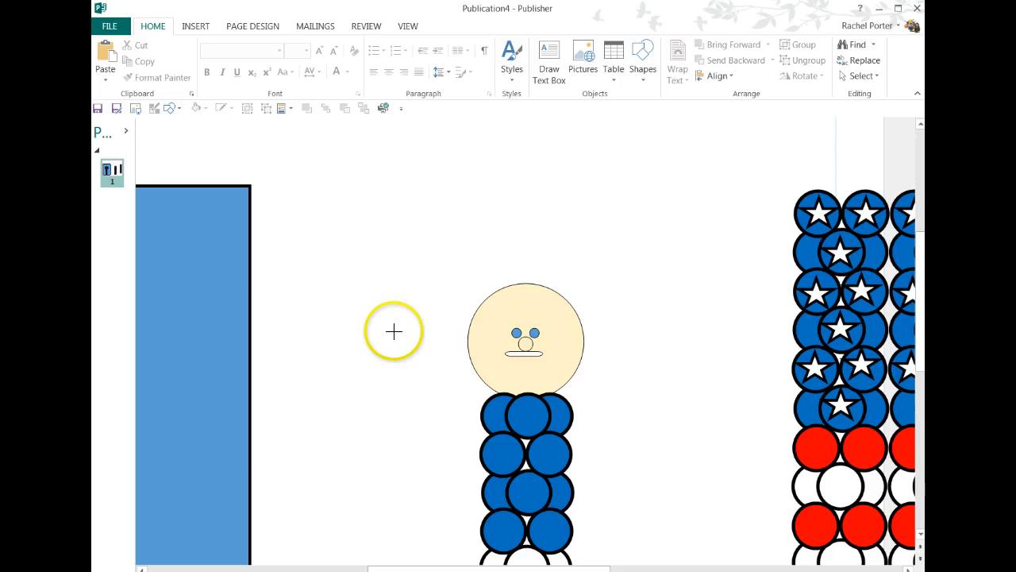
{"action": "left_click_drag", "start_coordinate": [406, 335], "coordinate": [400, 383]}
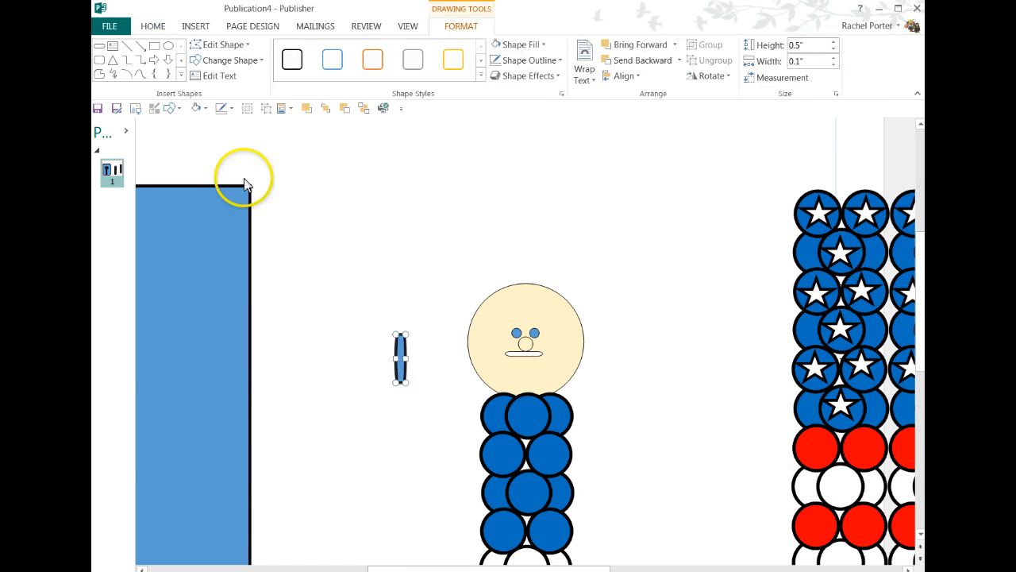
{"action": "left_click", "coordinate": [196, 108]}
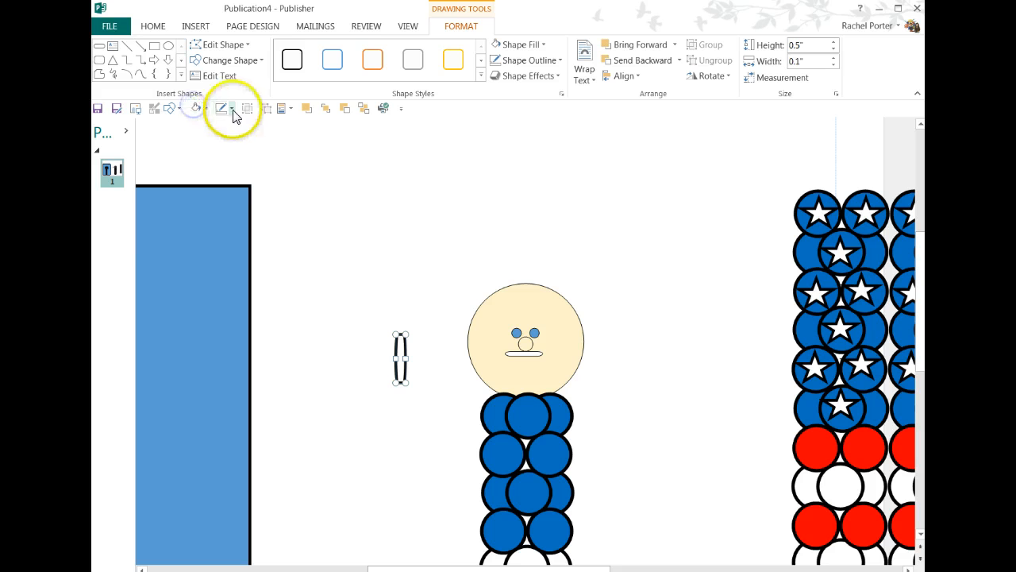
{"action": "left_click", "coordinate": [230, 108]}
{"action": "mouse_move", "coordinate": [246, 300]}
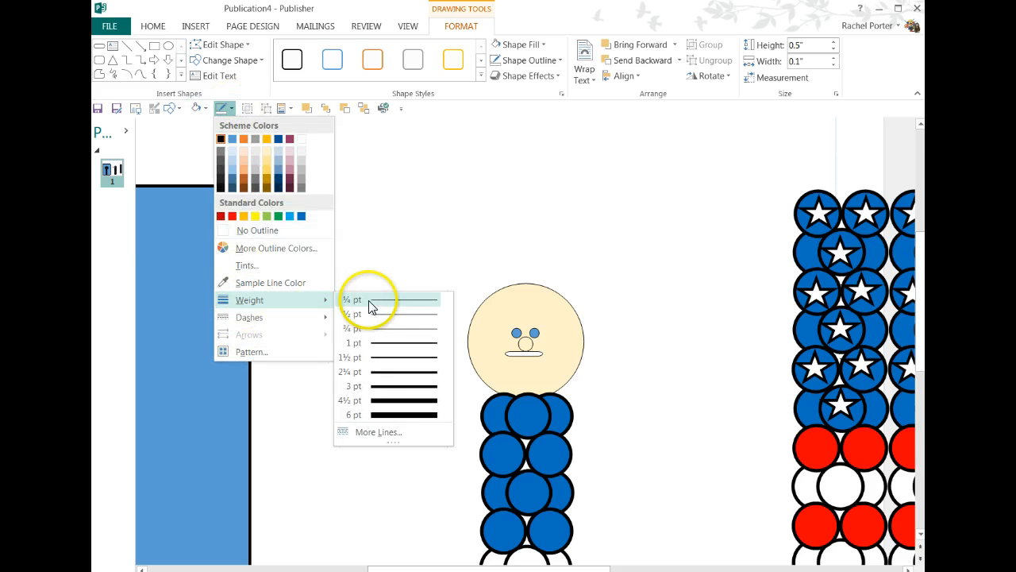
{"action": "left_click", "coordinate": [361, 297]}
- Place the narrow shape under the mouth as a beard, shortened to 0.39" tall, and nudge the mouth down to meet it
{"action": "left_click_drag", "start_coordinate": [399, 352], "coordinate": [523, 370]}
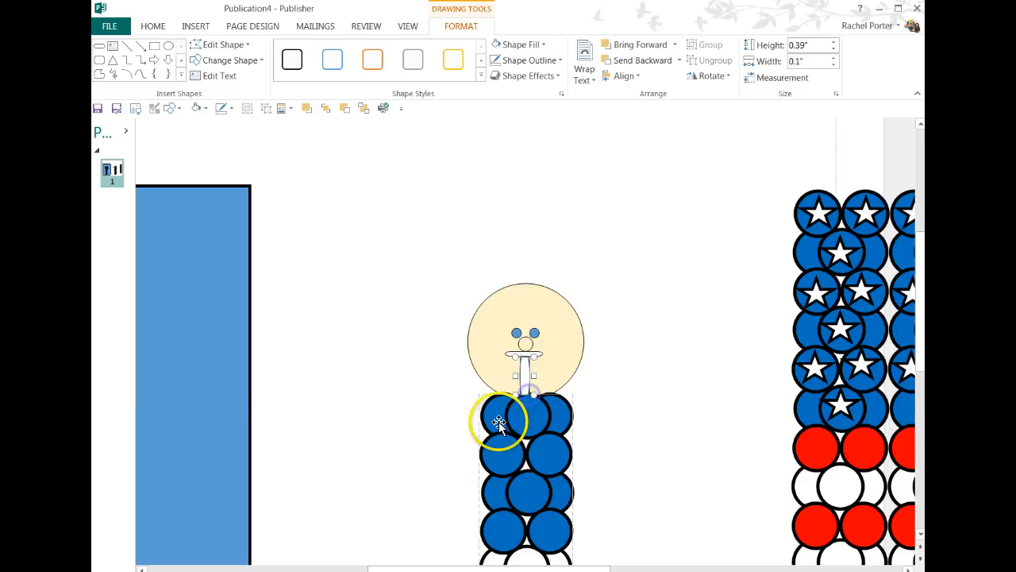
{"action": "left_click", "coordinate": [451, 396]}
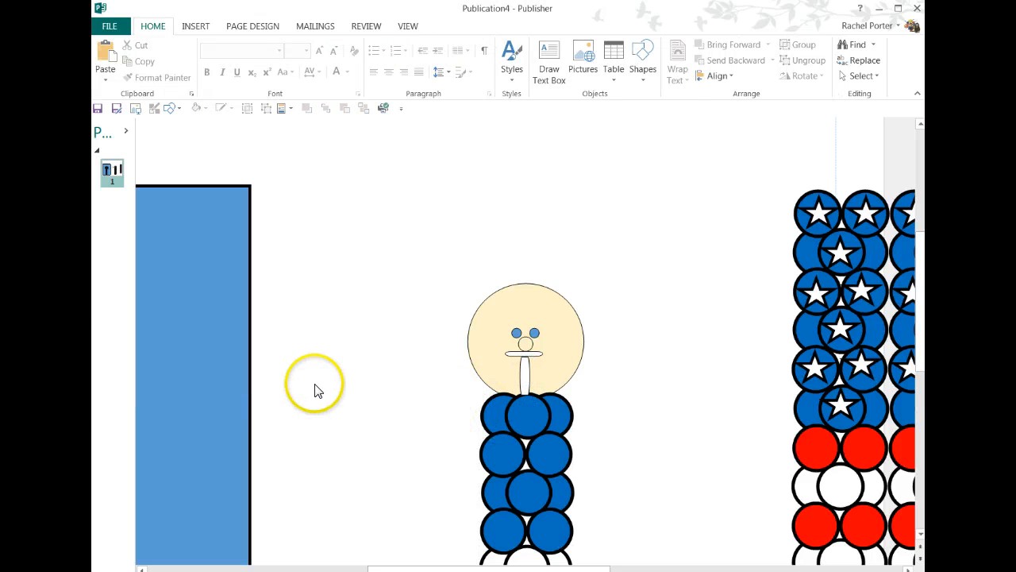
{"action": "left_click", "coordinate": [523, 375]}
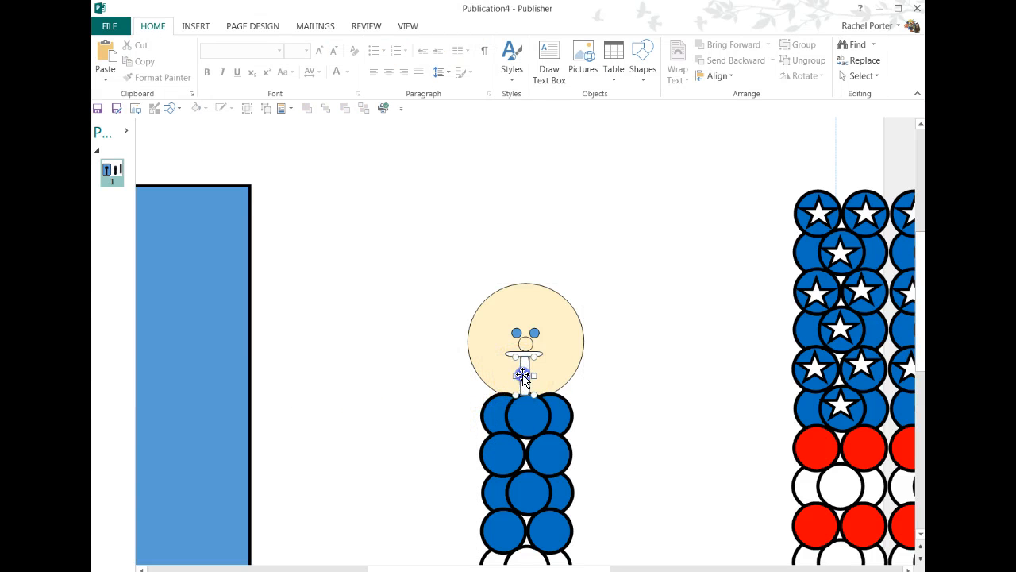
{"action": "left_click", "coordinate": [524, 355]}
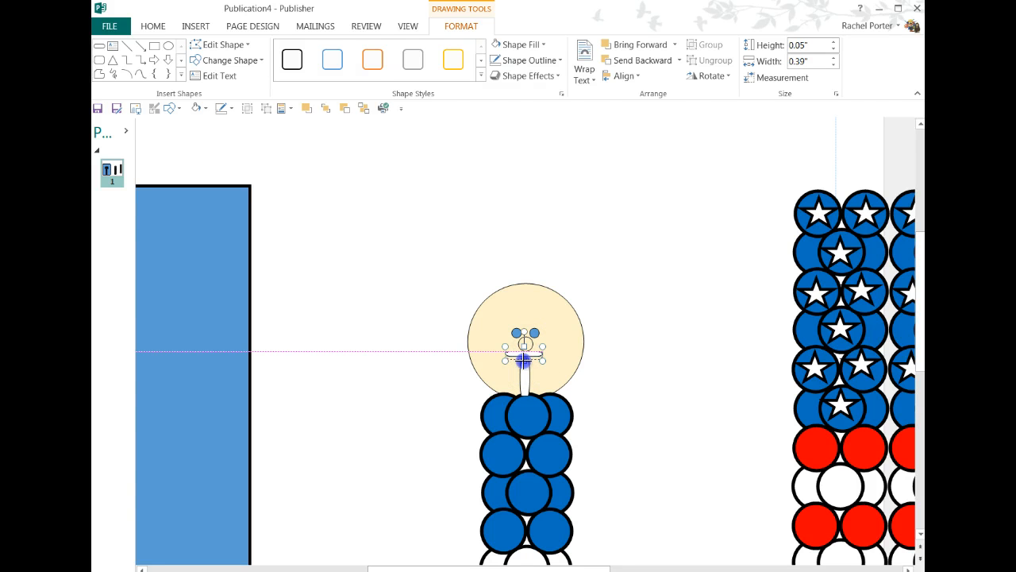
{"action": "left_click", "coordinate": [394, 378]}
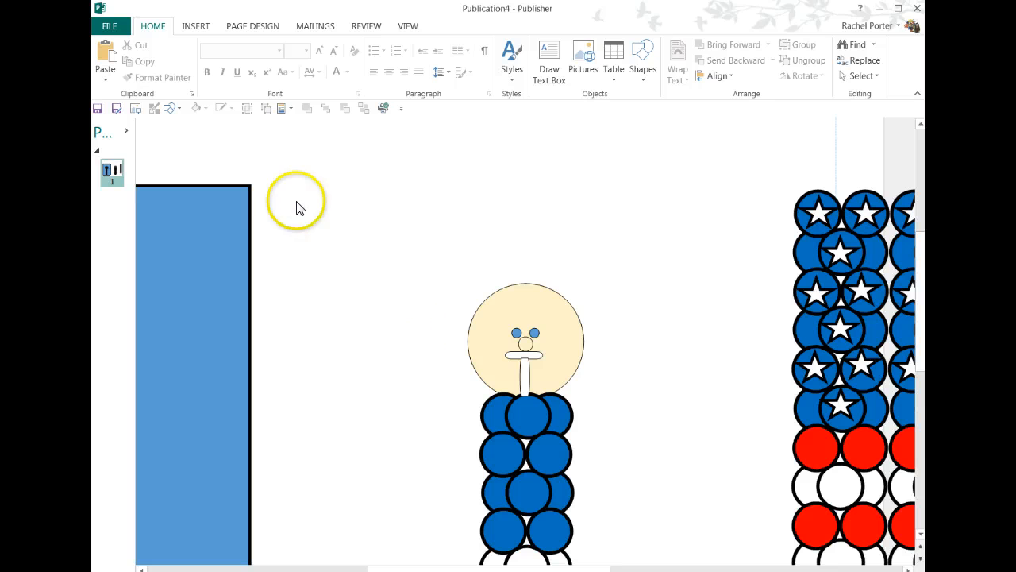
- Draw a small horizontal Terminator shape about 0.19" wide and 0.1" tall above the head's level, with white fill and a ¼ pt outline
{"action": "left_click", "coordinate": [170, 109]}
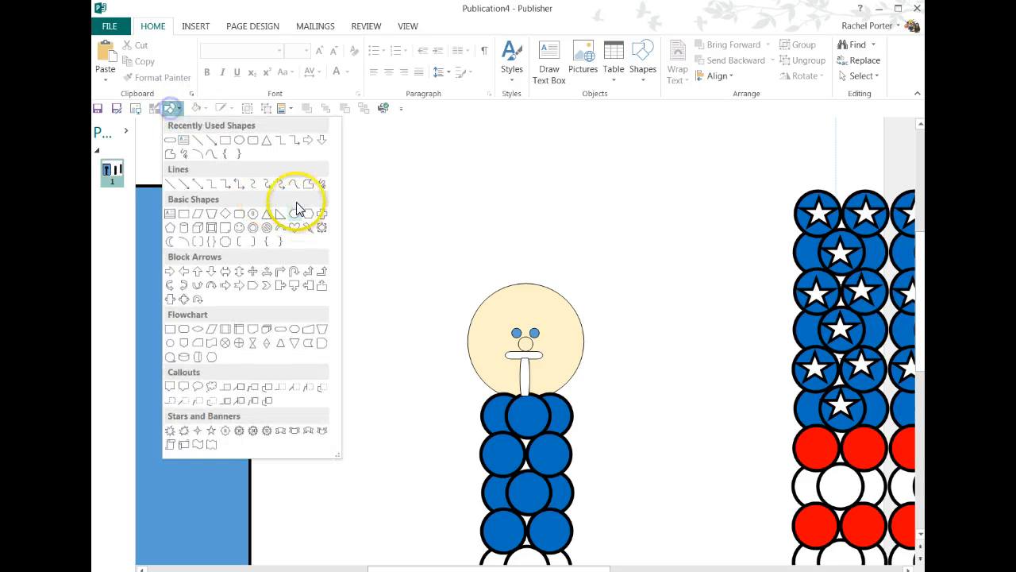
{"action": "left_click", "coordinate": [170, 139]}
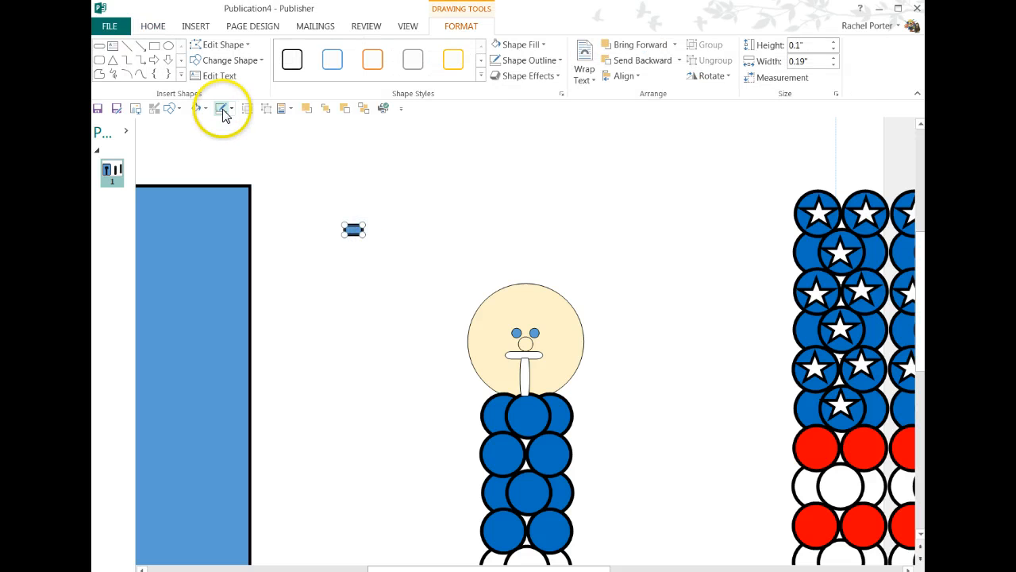
{"action": "left_click", "coordinate": [197, 107]}
{"action": "left_click", "coordinate": [232, 108]}
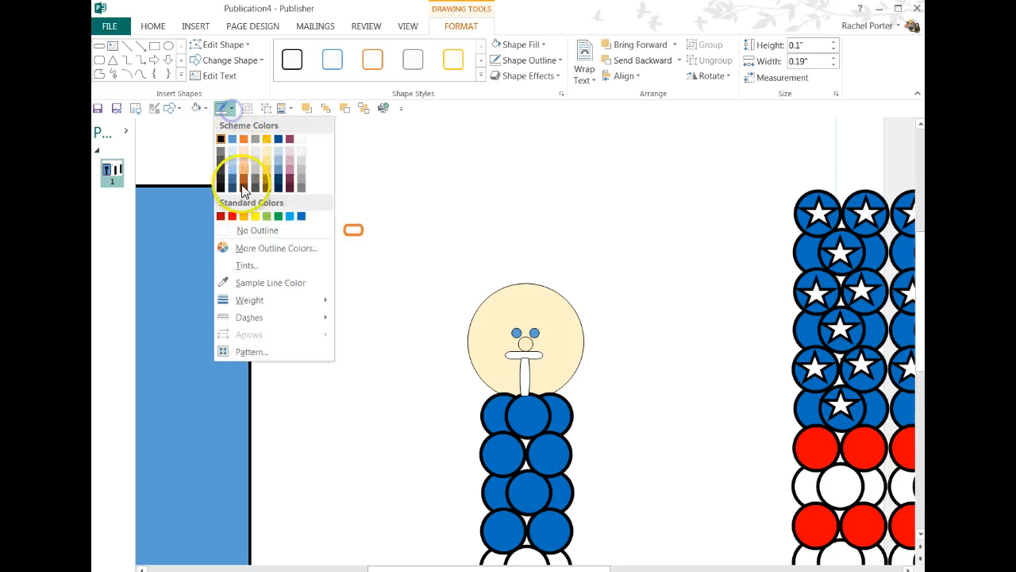
{"action": "left_click", "coordinate": [282, 300]}
{"action": "left_click", "coordinate": [387, 301]}
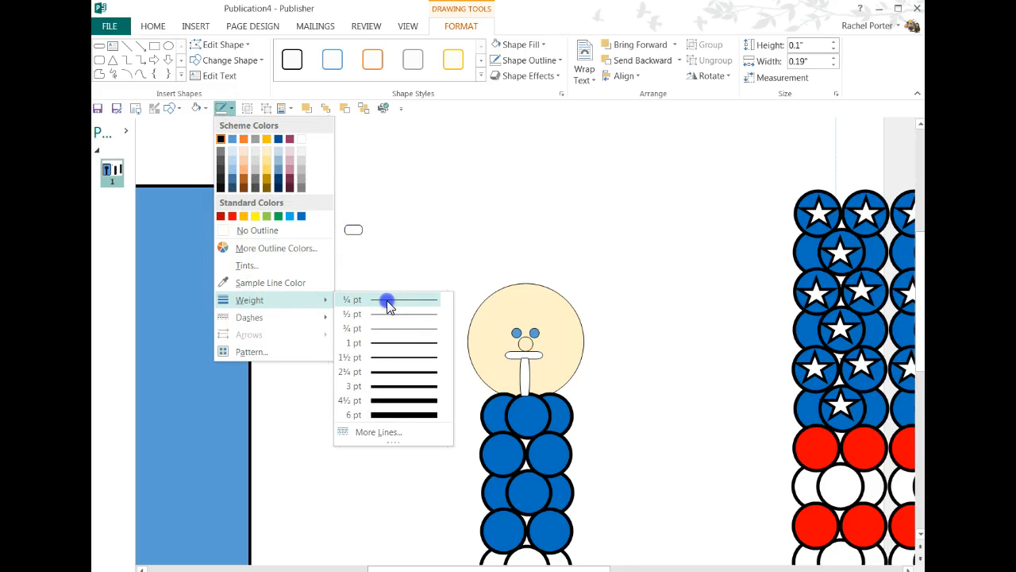
- Flatten the small white shape to 0.07" tall and place it above the face's right-hand eye as an eyebrow
{"action": "left_click", "coordinate": [381, 279]}
{"action": "left_click", "coordinate": [353, 231]}
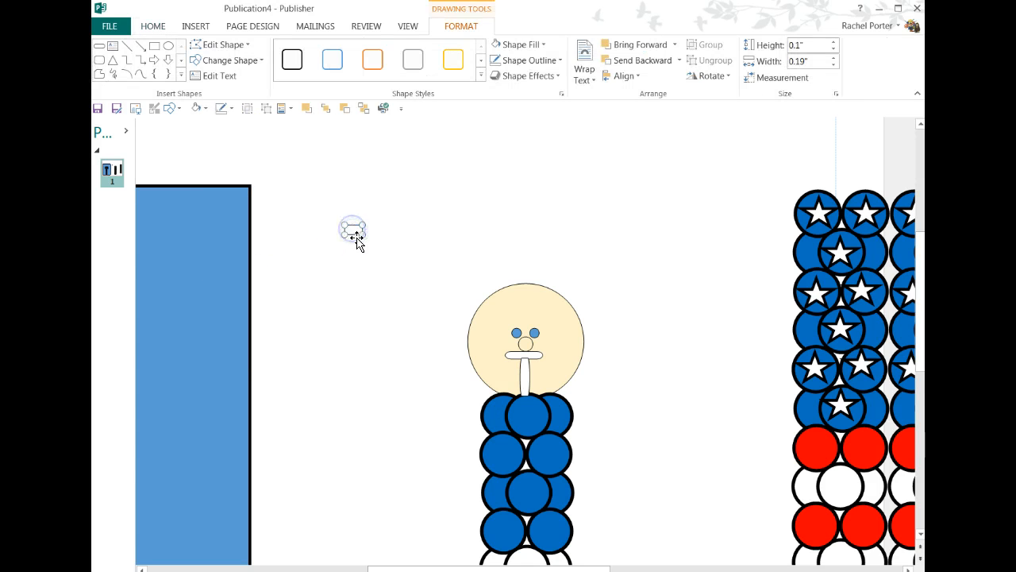
{"action": "left_click_drag", "start_coordinate": [363, 228], "coordinate": [363, 229]}
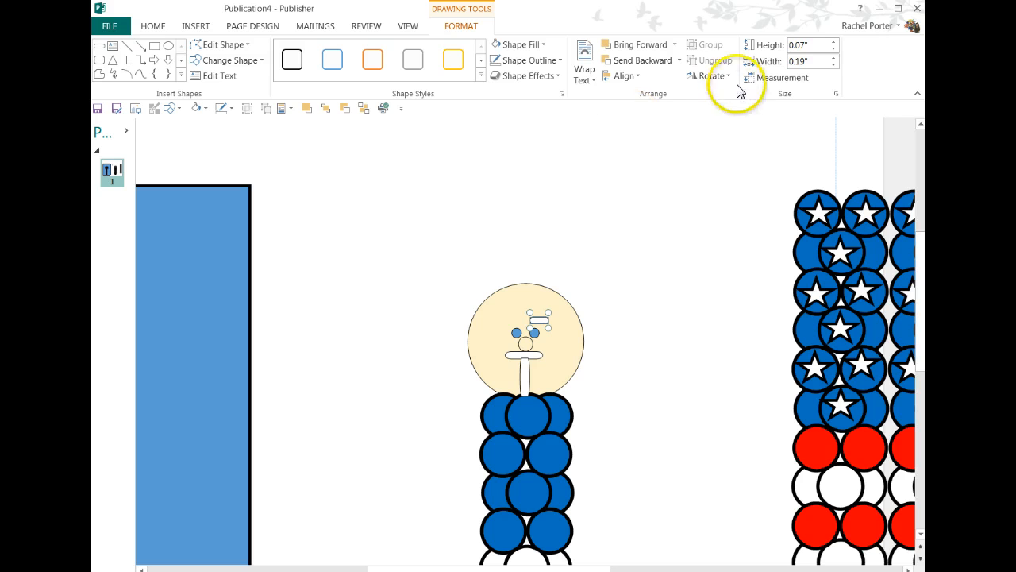
- Tilt the eyebrow slightly with Free Rotate and place a vertically flipped copy above the other eye
{"action": "left_click", "coordinate": [714, 75]}
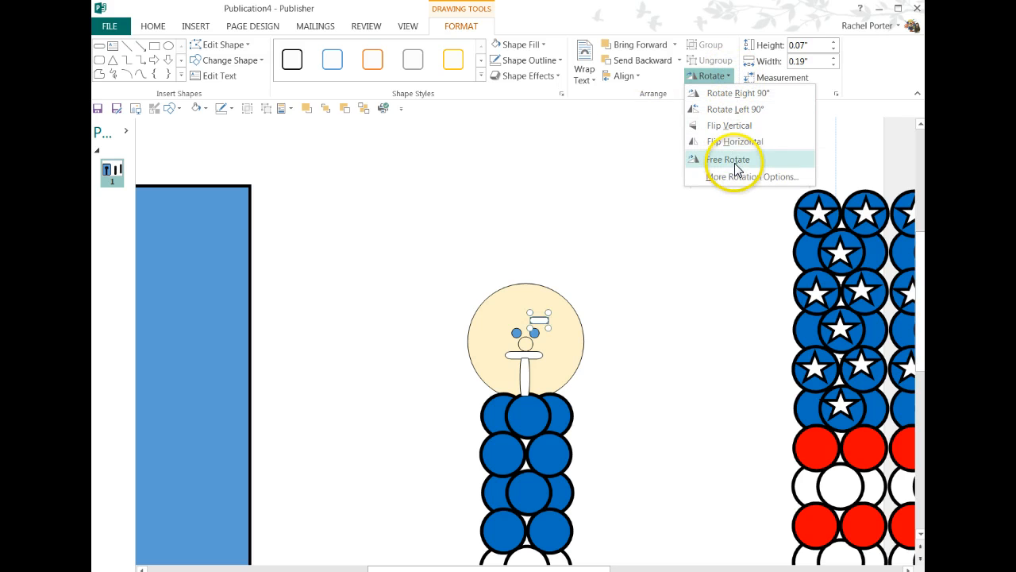
{"action": "left_click", "coordinate": [729, 159]}
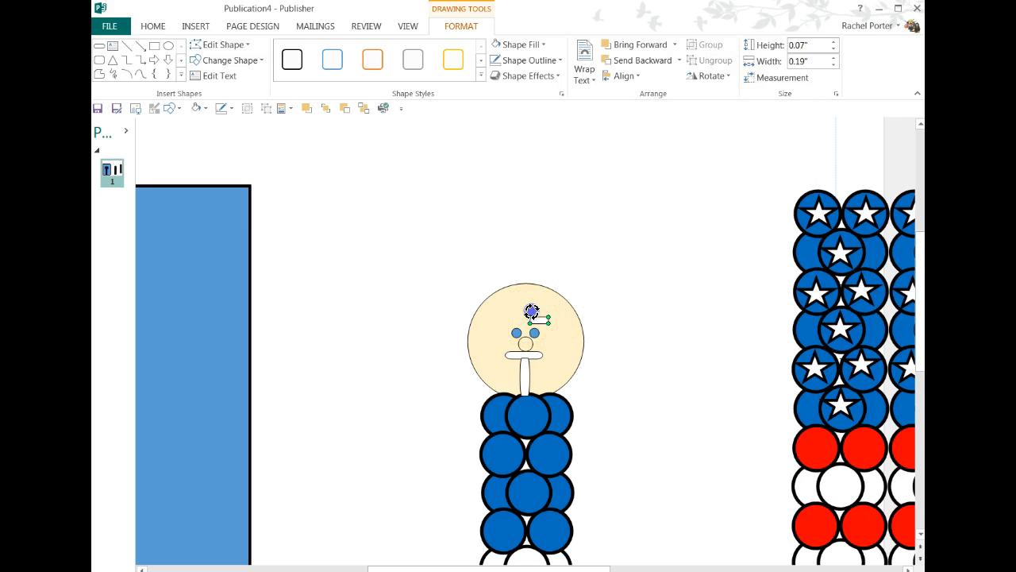
{"action": "left_click_drag", "start_coordinate": [532, 315], "coordinate": [510, 317]}
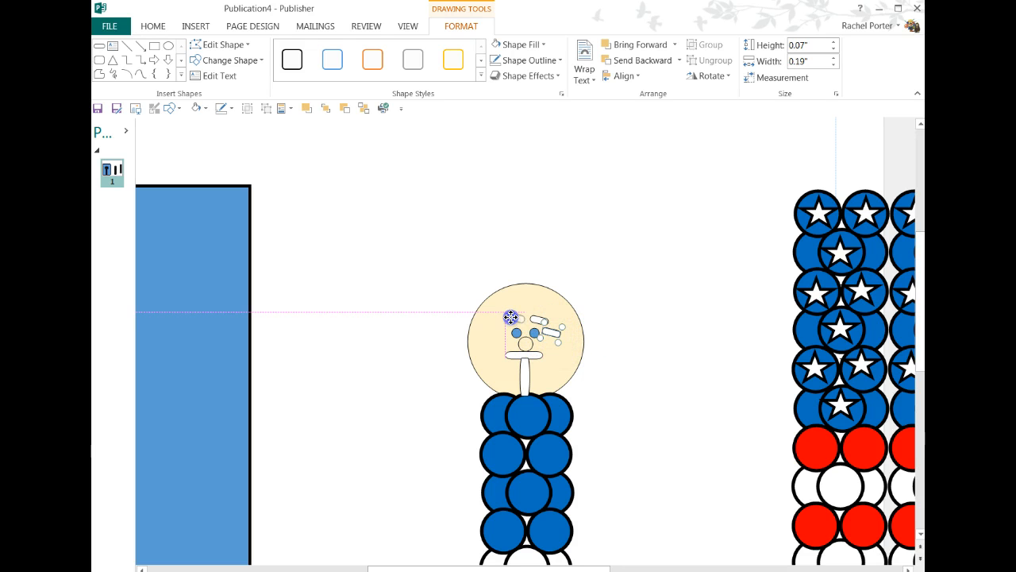
{"action": "left_click", "coordinate": [713, 75]}
{"action": "left_click", "coordinate": [735, 111]}
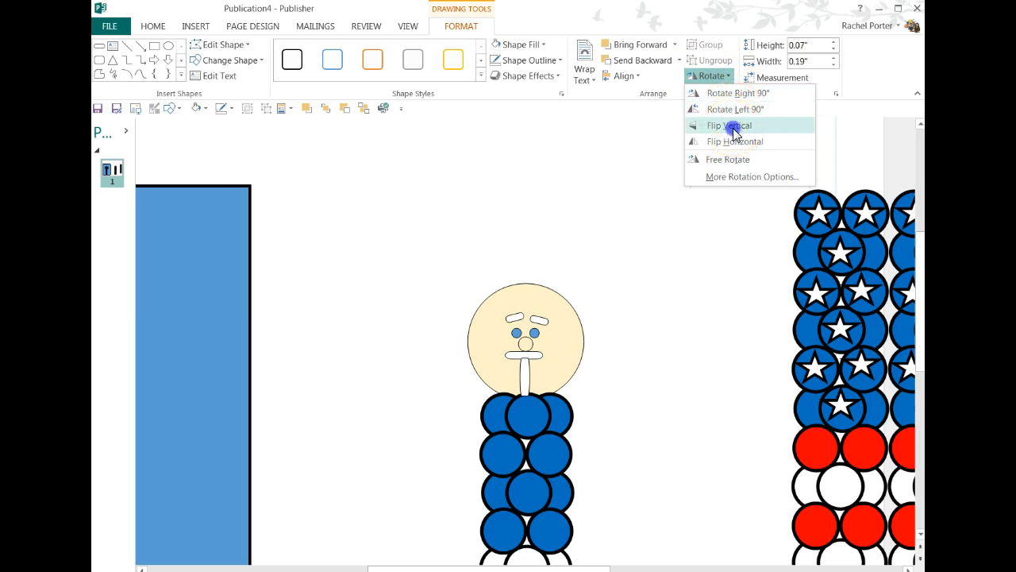
{"action": "left_click", "coordinate": [732, 127]}
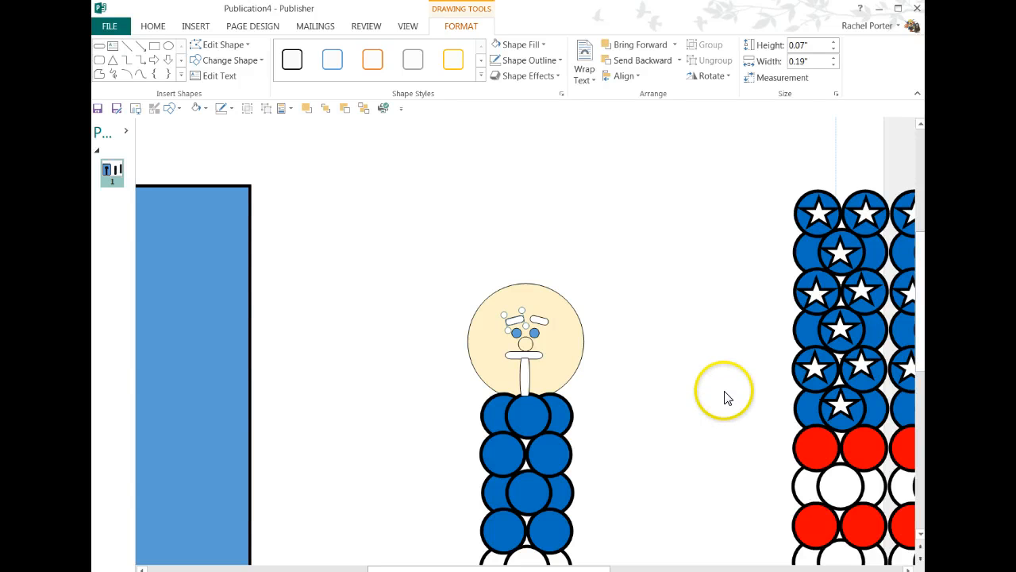
{"action": "left_click", "coordinate": [669, 372]}
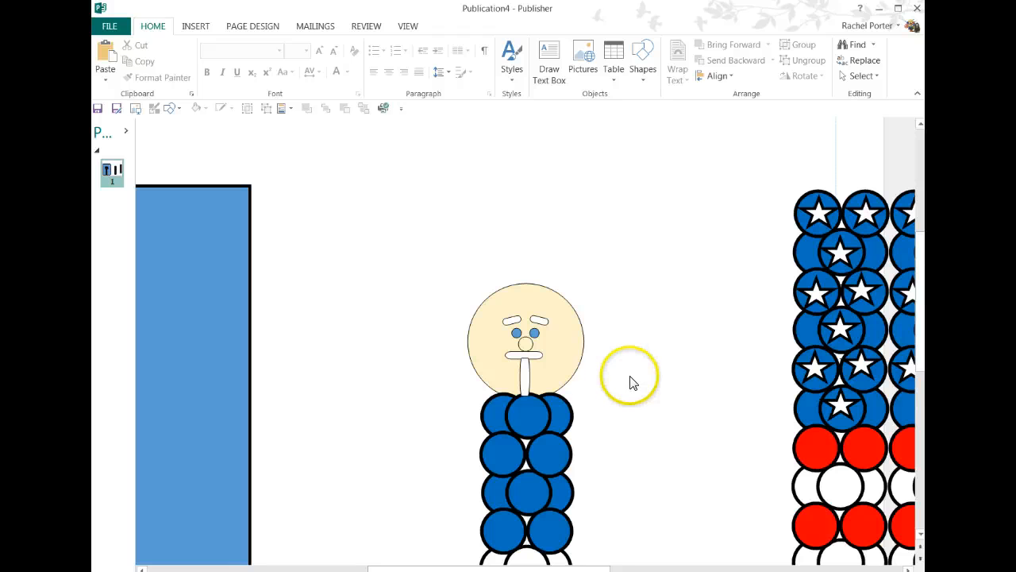
- Shorten the beard slightly so its lower end meets the top of the blue circles
{"action": "left_click", "coordinate": [529, 376]}
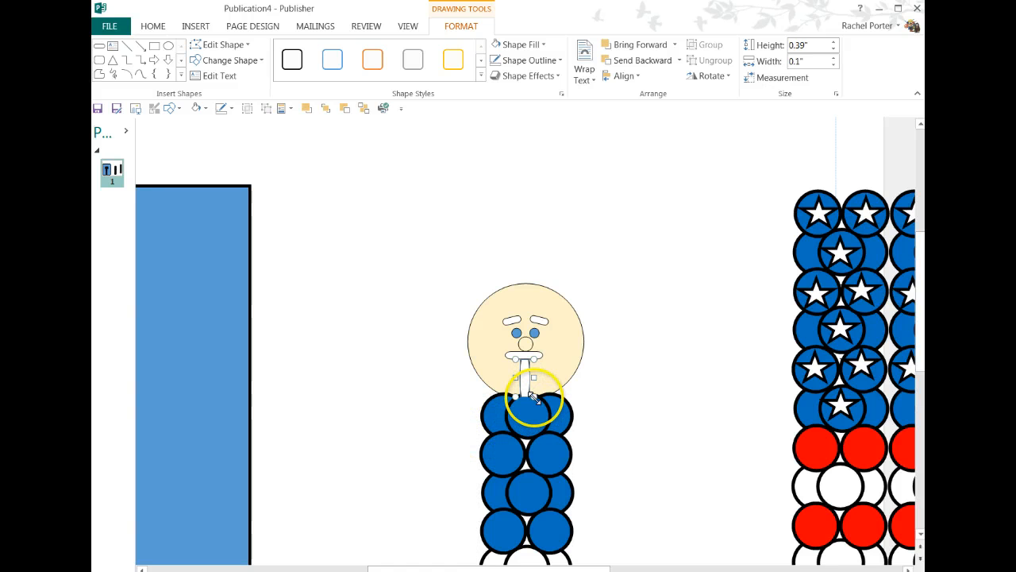
{"action": "left_click_drag", "start_coordinate": [534, 398], "coordinate": [534, 395]}
{"action": "left_click", "coordinate": [402, 411]}
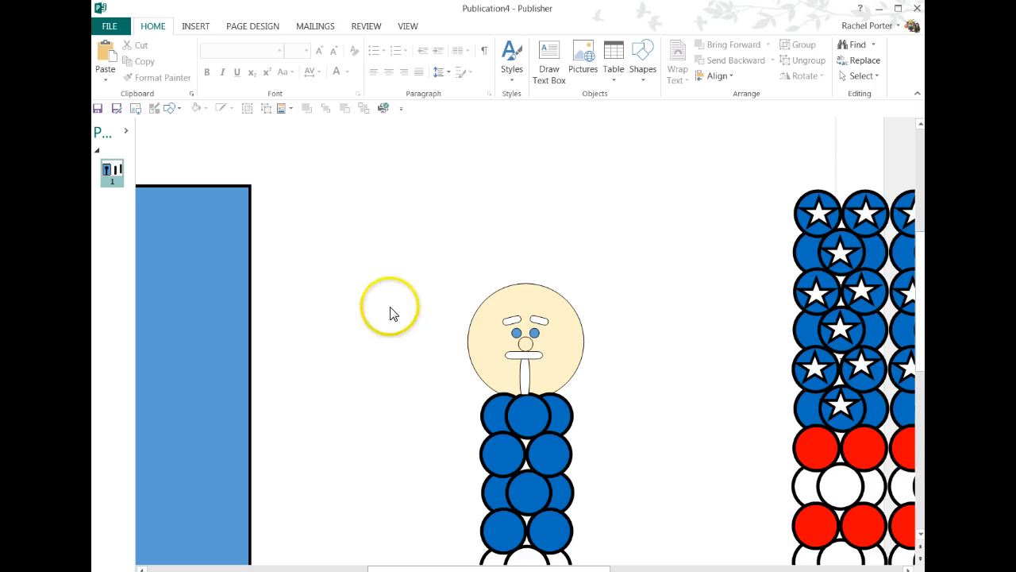
- Insert the white circle column from the recently used page parts and move it to the left of the figure
{"action": "scroll", "coordinate": [390, 306], "scroll_direction": "down", "scroll_amount": 4}
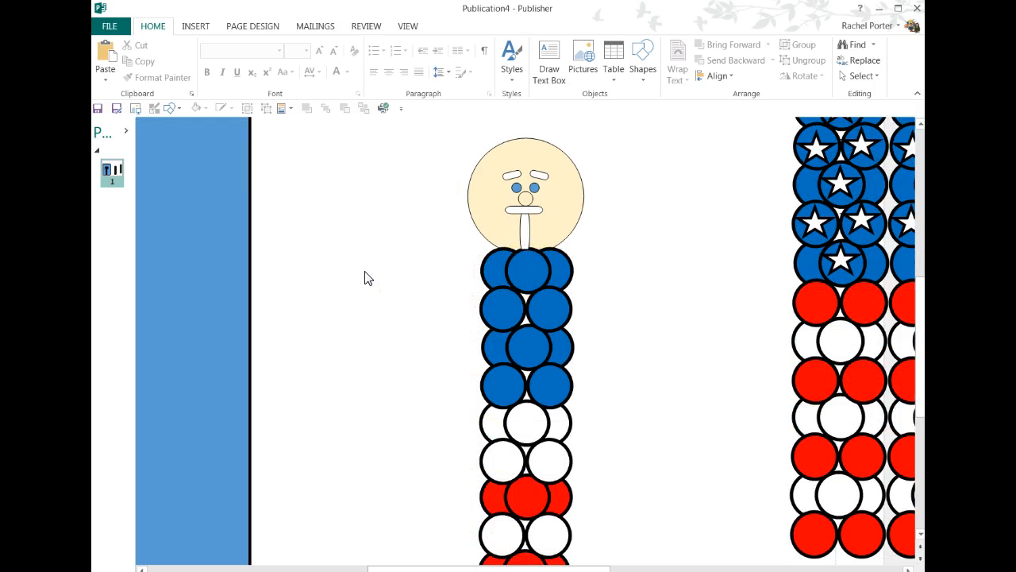
{"action": "left_click", "coordinate": [281, 108]}
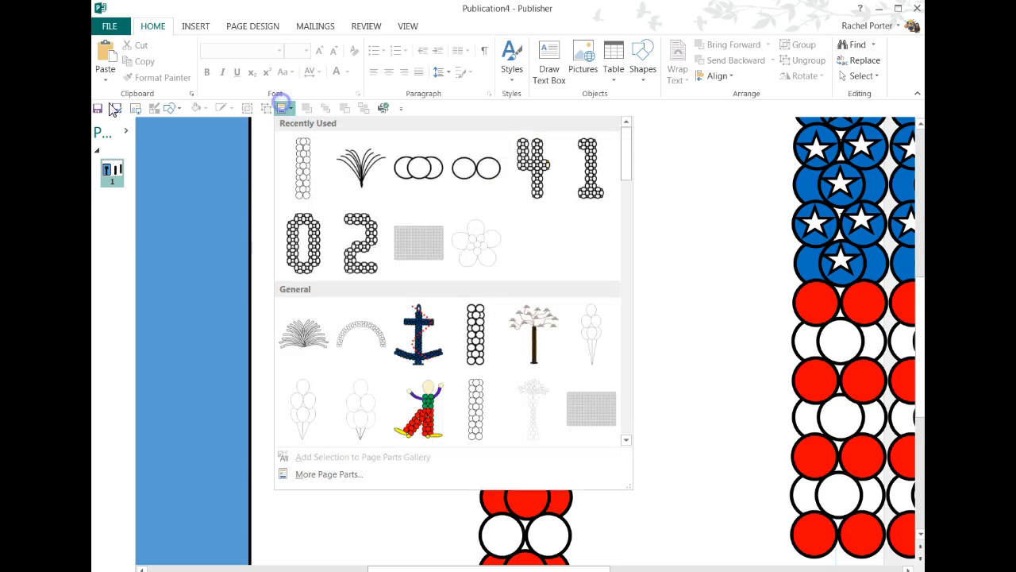
{"action": "left_click", "coordinate": [307, 165]}
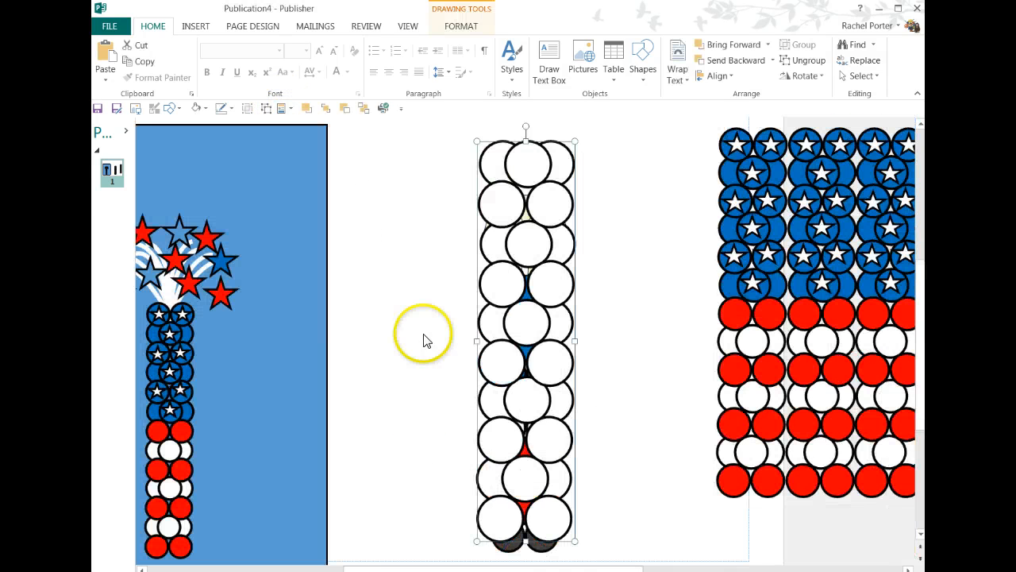
{"action": "left_click_drag", "start_coordinate": [524, 243], "coordinate": [420, 243]}
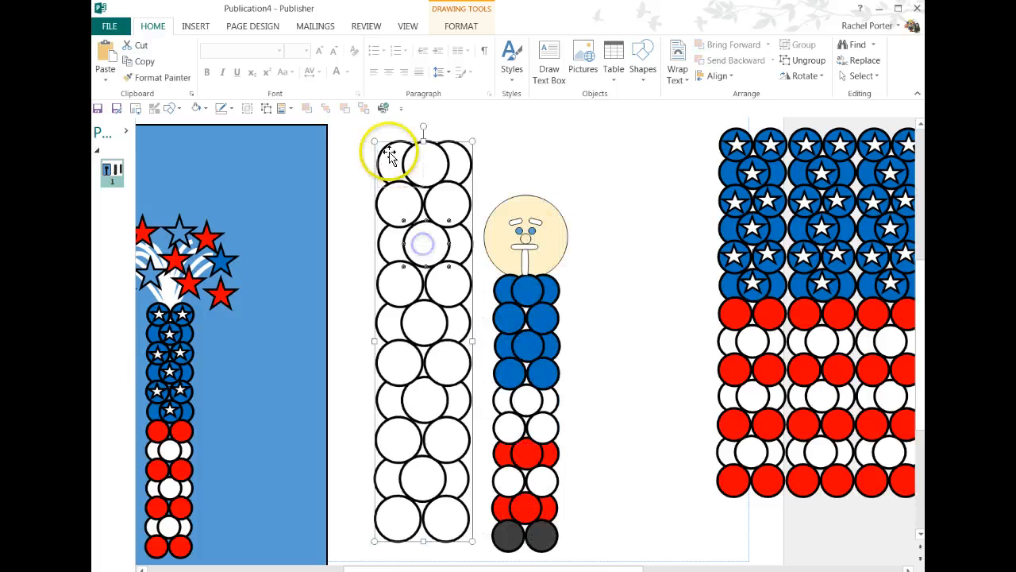
- Shrink the white circle column to arm size and place it against the left side of the figure's blue torso
{"action": "left_click_drag", "start_coordinate": [371, 137], "coordinate": [436, 423]}
{"action": "left_click_drag", "start_coordinate": [454, 467], "coordinate": [466, 323]}
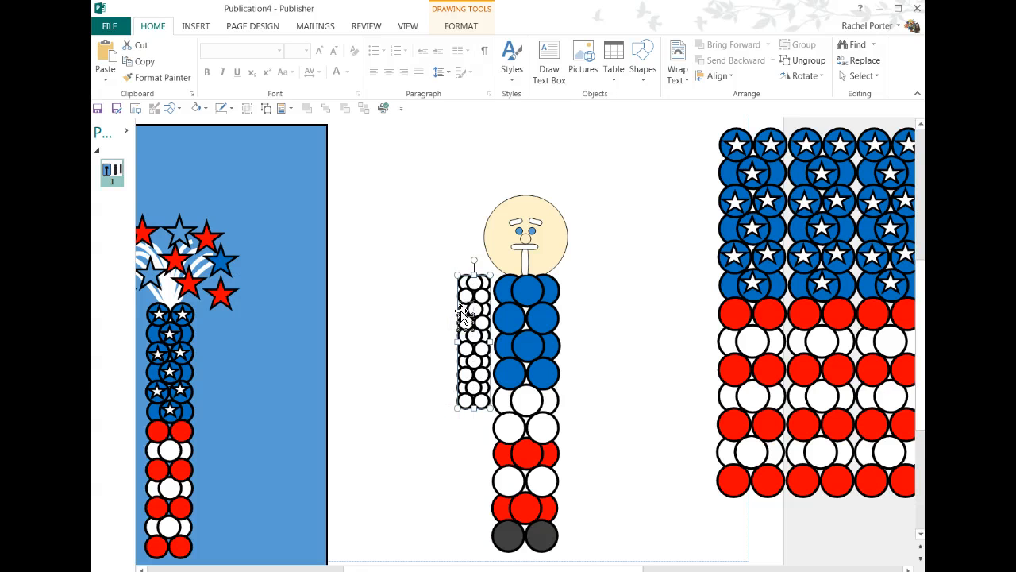
{"action": "mouse_move", "coordinate": [470, 274]}
{"action": "left_mouse_down"}
{"action": "mouse_move", "coordinate": [453, 272]}
{"action": "mouse_move", "coordinate": [474, 292]}
{"action": "left_mouse_up"}
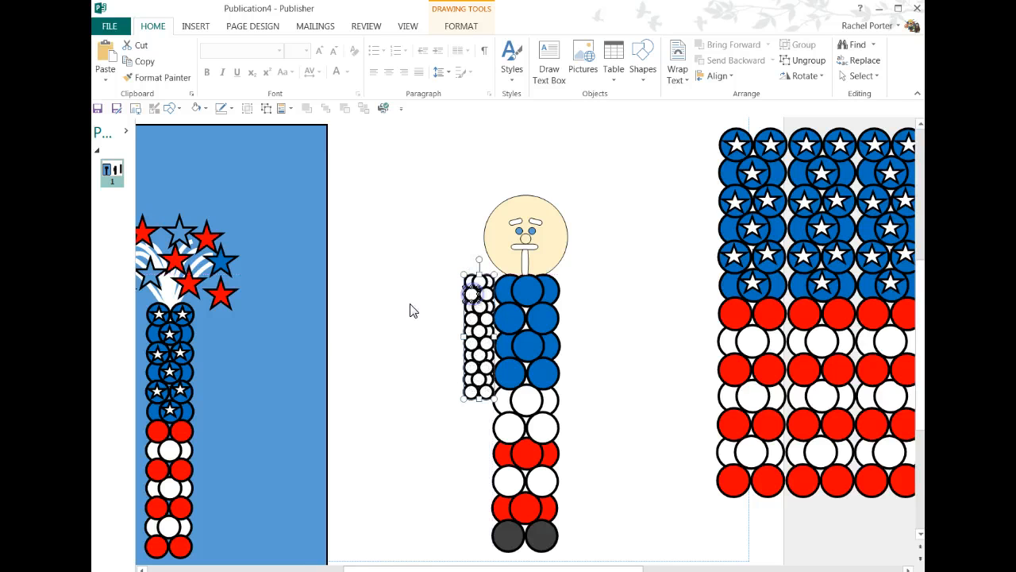
- Set the outline weight of all circles in the white arm column to ¼ pt
{"action": "left_click", "coordinate": [230, 108]}
{"action": "mouse_move", "coordinate": [246, 299]}
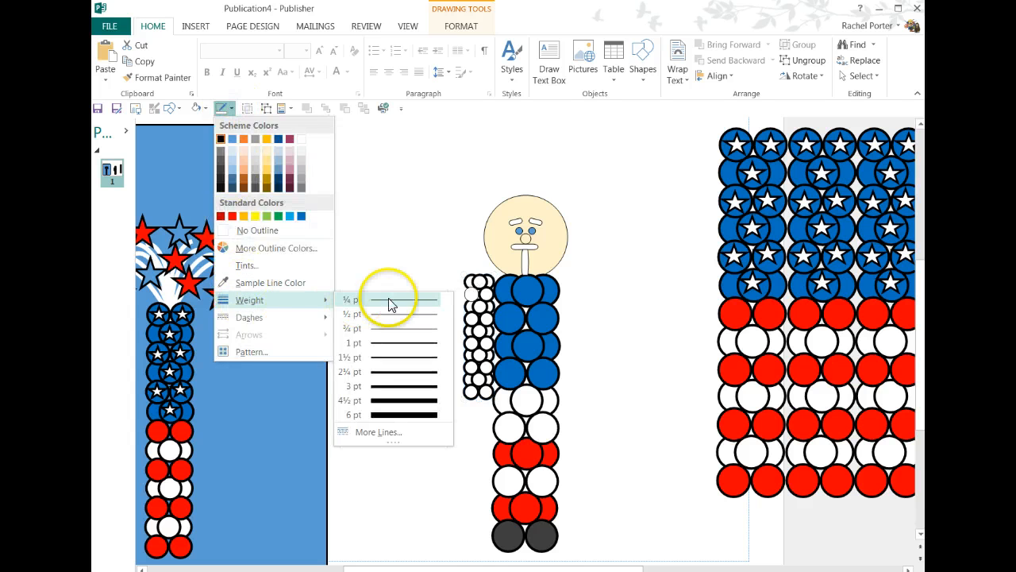
{"action": "left_click", "coordinate": [389, 299]}
{"action": "left_click", "coordinate": [438, 258]}
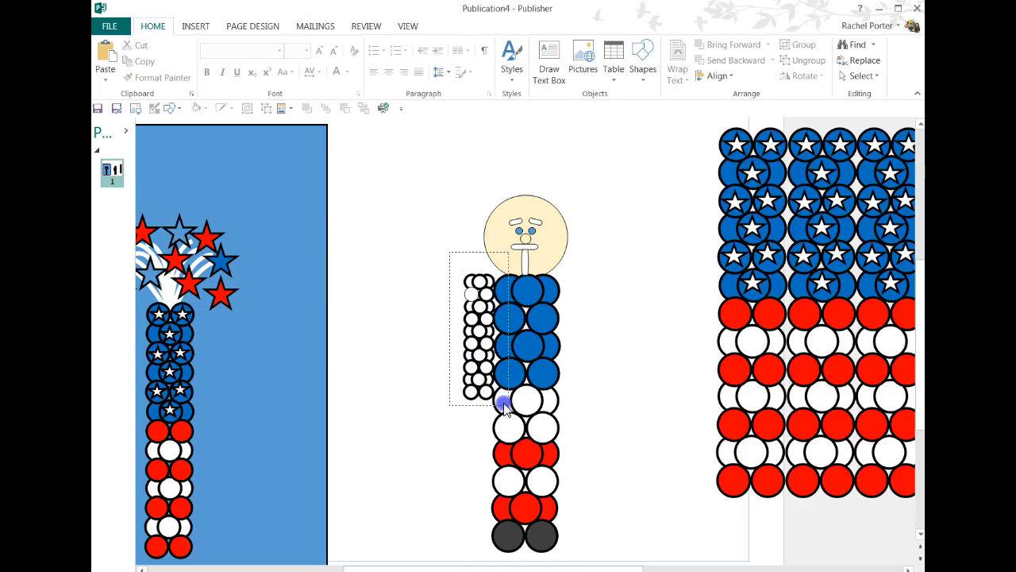
{"action": "left_click_drag", "start_coordinate": [504, 405], "coordinate": [503, 407]}
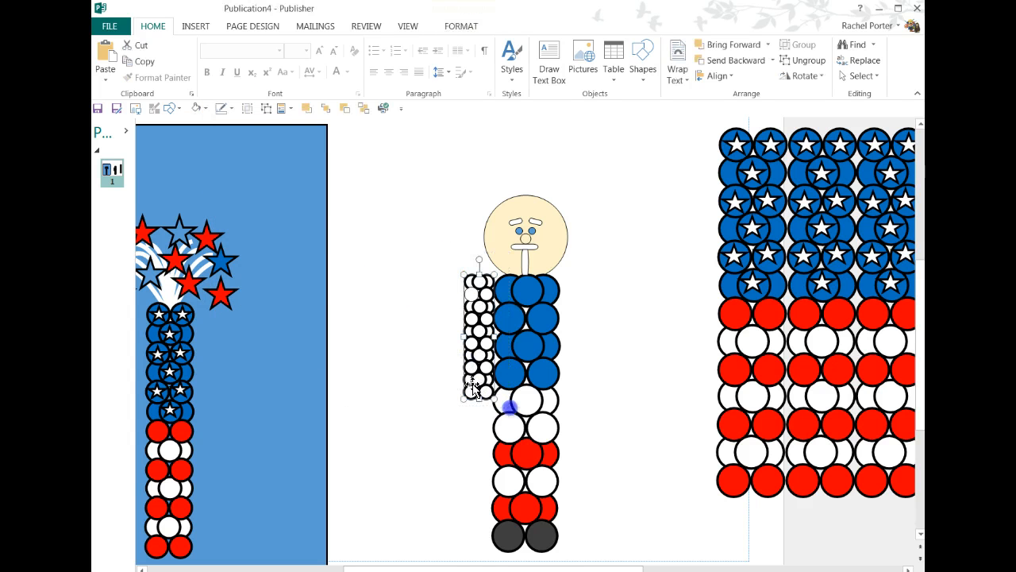
{"action": "left_click", "coordinate": [231, 111]}
{"action": "mouse_move", "coordinate": [259, 301]}
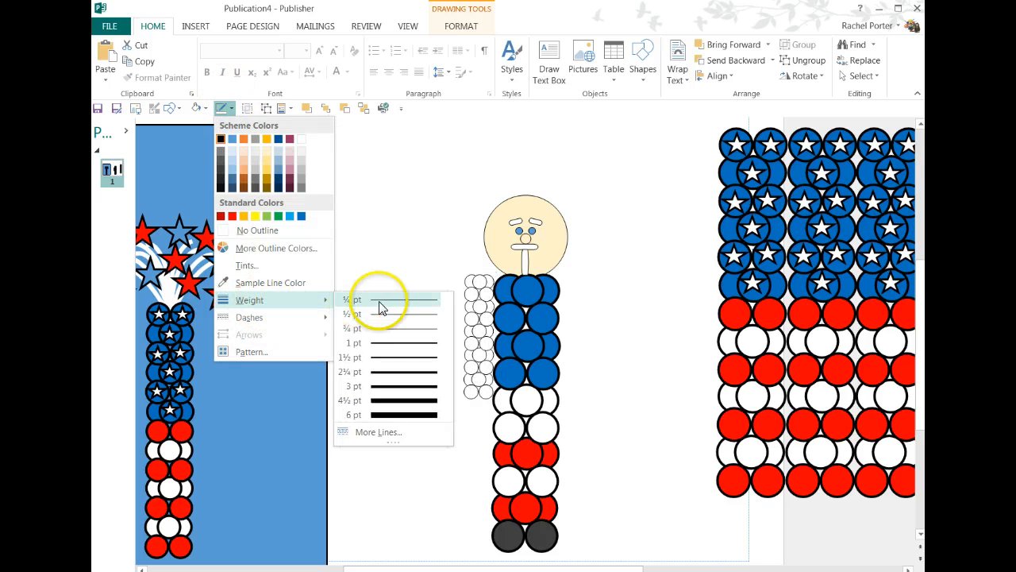
{"action": "left_click", "coordinate": [380, 305]}
- Fill the arm column with the standard blue and nudge it slightly down and closer to the torso
{"action": "left_click", "coordinate": [206, 109]}
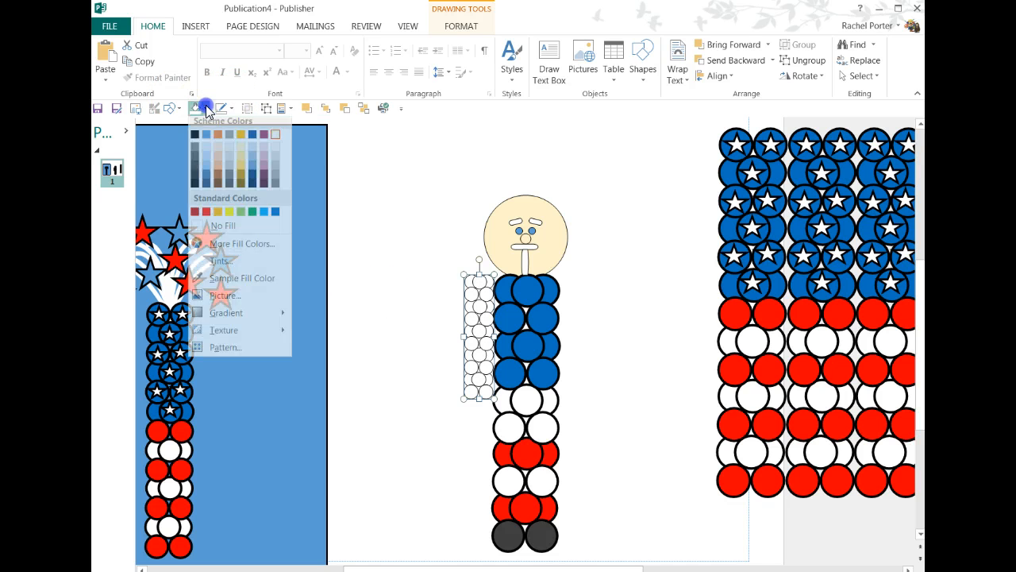
{"action": "left_click", "coordinate": [274, 211]}
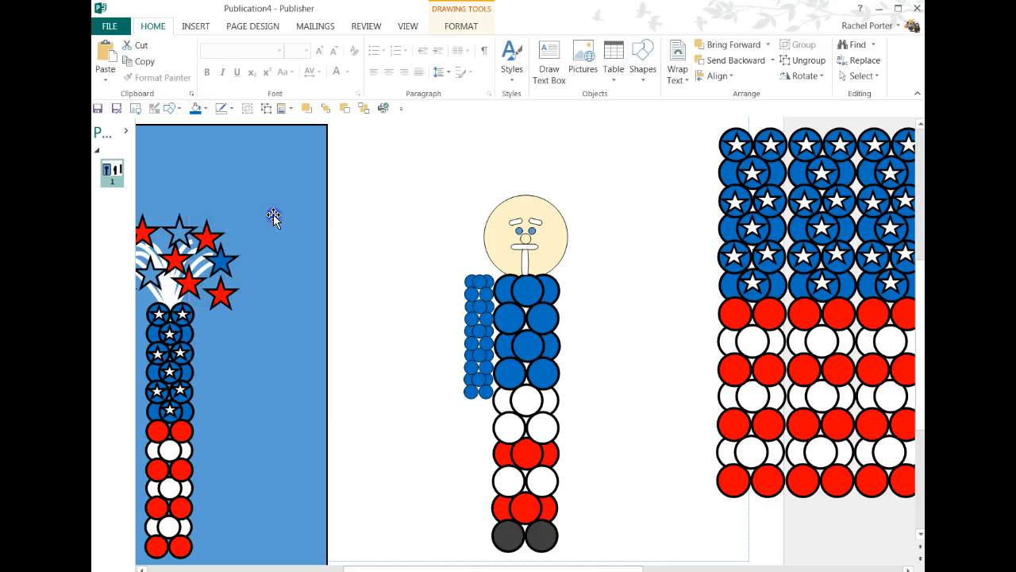
{"action": "key", "text": "Down"}
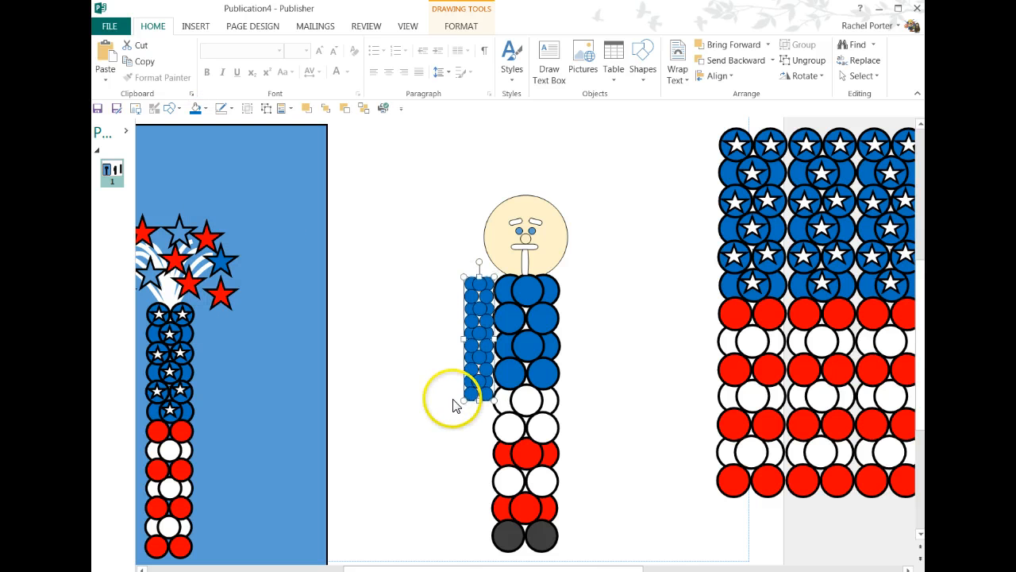
{"action": "key", "text": "Right"}
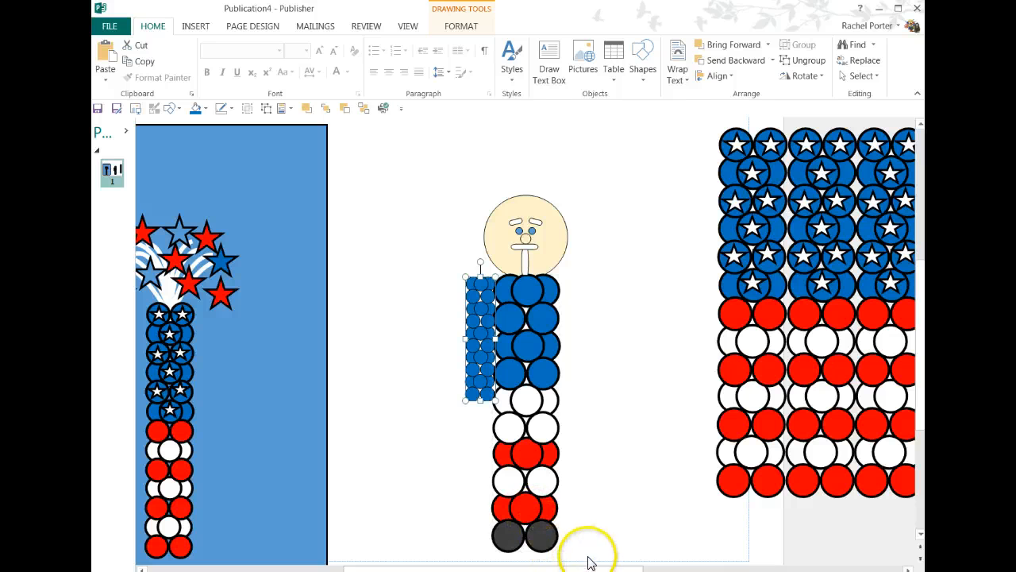
- Set the outline weight of the figure's whole body column to ¼ pt
{"action": "left_click", "coordinate": [538, 477]}
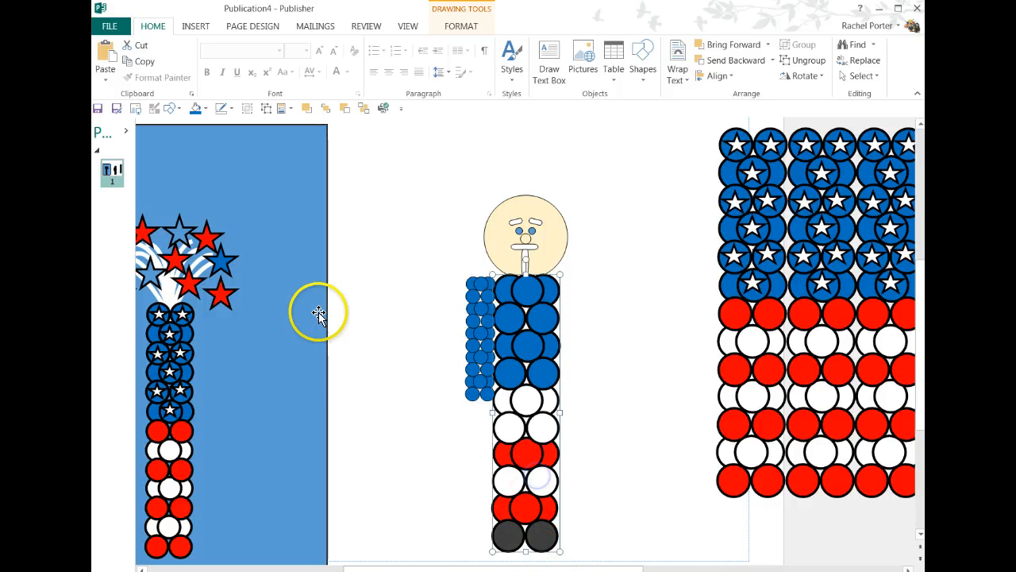
{"action": "left_click", "coordinate": [230, 108]}
{"action": "mouse_move", "coordinate": [281, 300]}
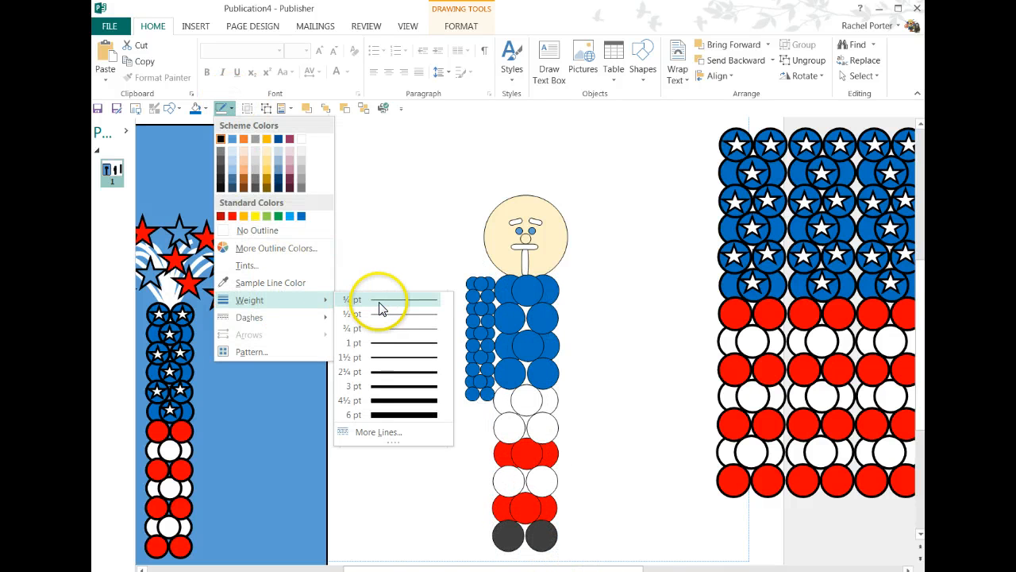
{"action": "left_click", "coordinate": [379, 301]}
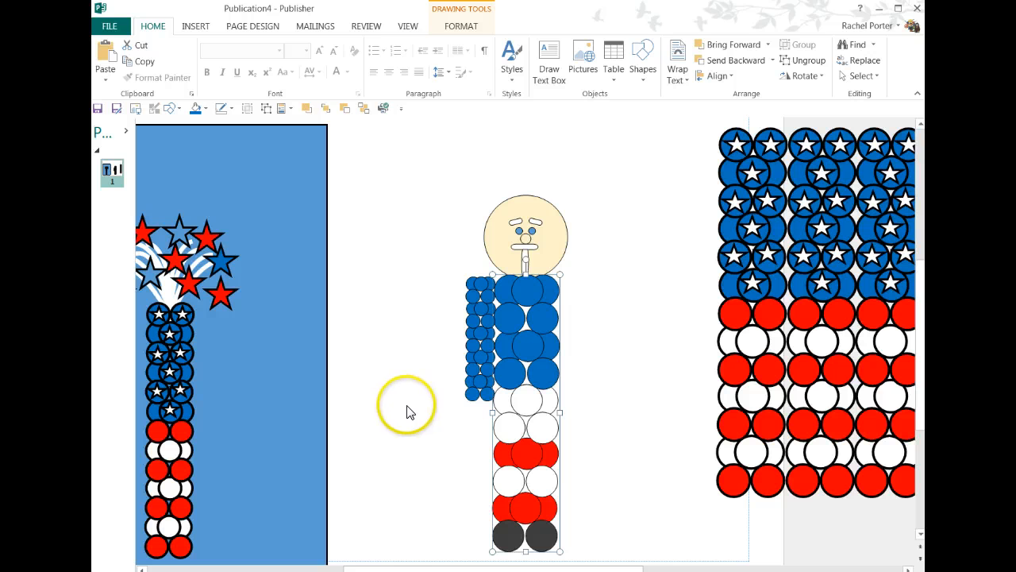
- Copy the blue arm and place the copy against the opposite side of the torso at the same height
{"action": "left_click", "coordinate": [476, 320]}
{"action": "left_click", "coordinate": [347, 421]}
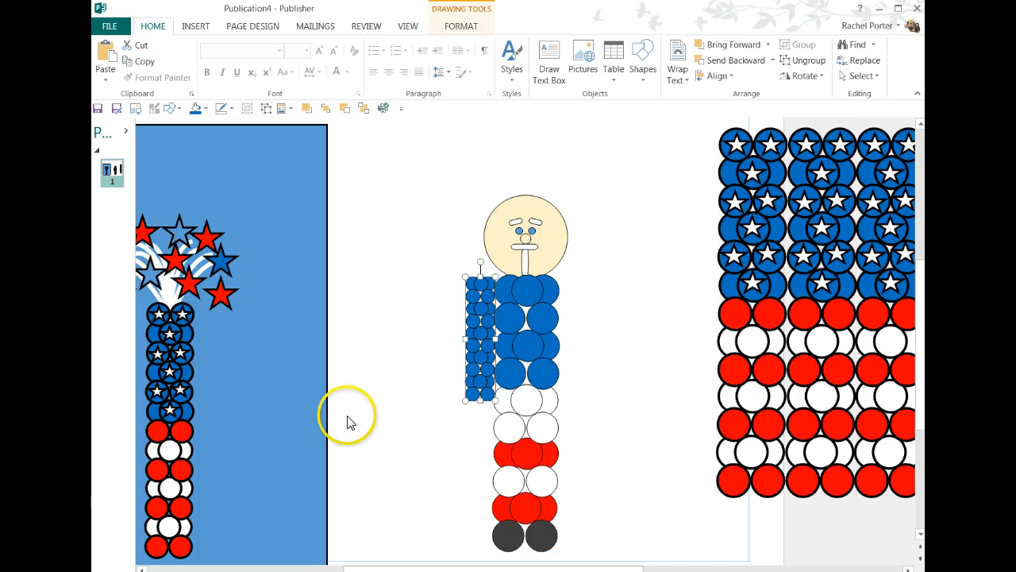
{"action": "key", "text": "ctrl+v"}
{"action": "left_click_drag", "start_coordinate": [492, 314], "coordinate": [574, 307]}
{"action": "left_click", "coordinate": [379, 351]}
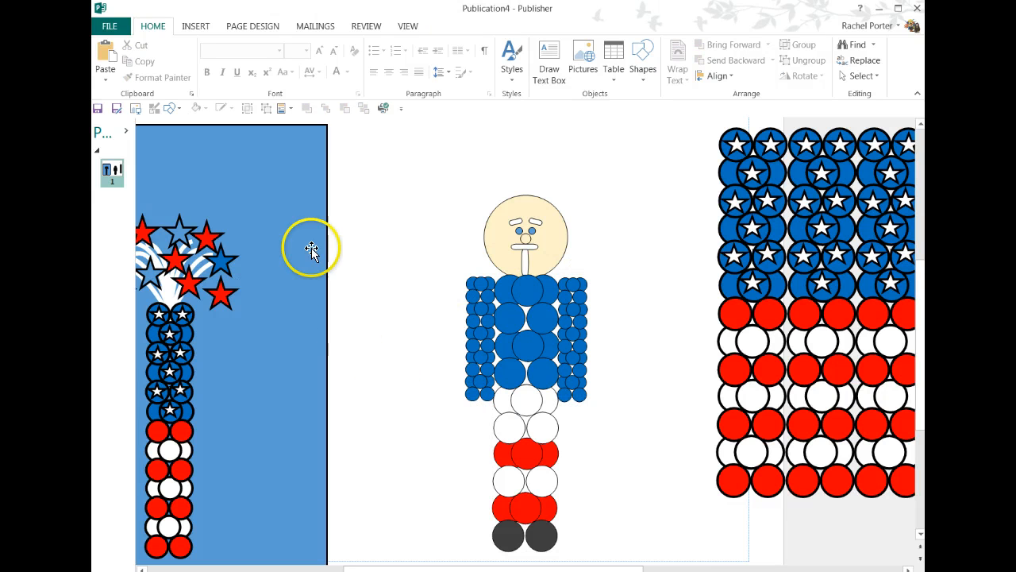
- Draw an oval hand about 0.24" high and 0.27" wide beside the figure, with the face's light gold fill and a ¼ pt outline
{"action": "left_click", "coordinate": [173, 112]}
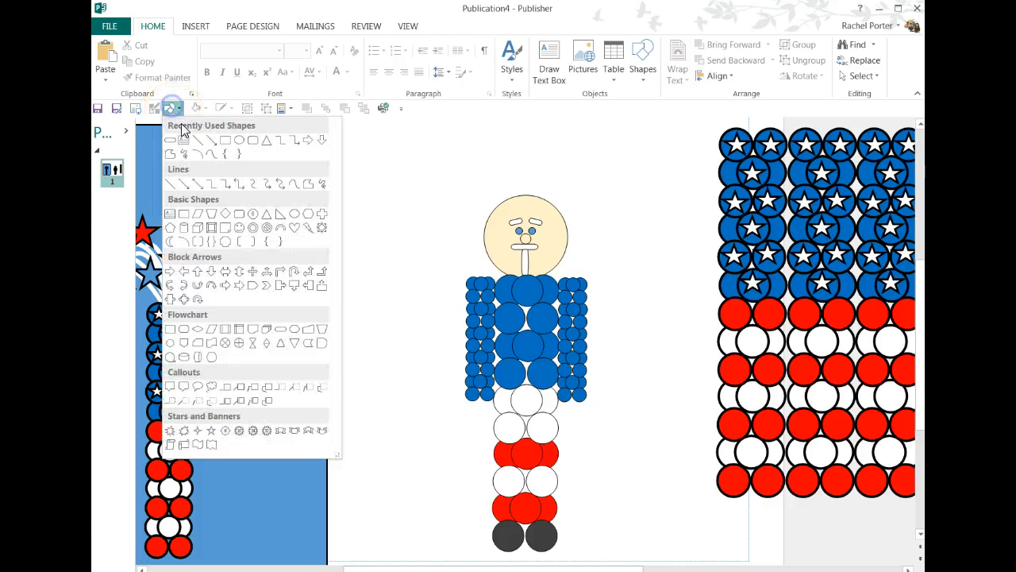
{"action": "left_click", "coordinate": [235, 139]}
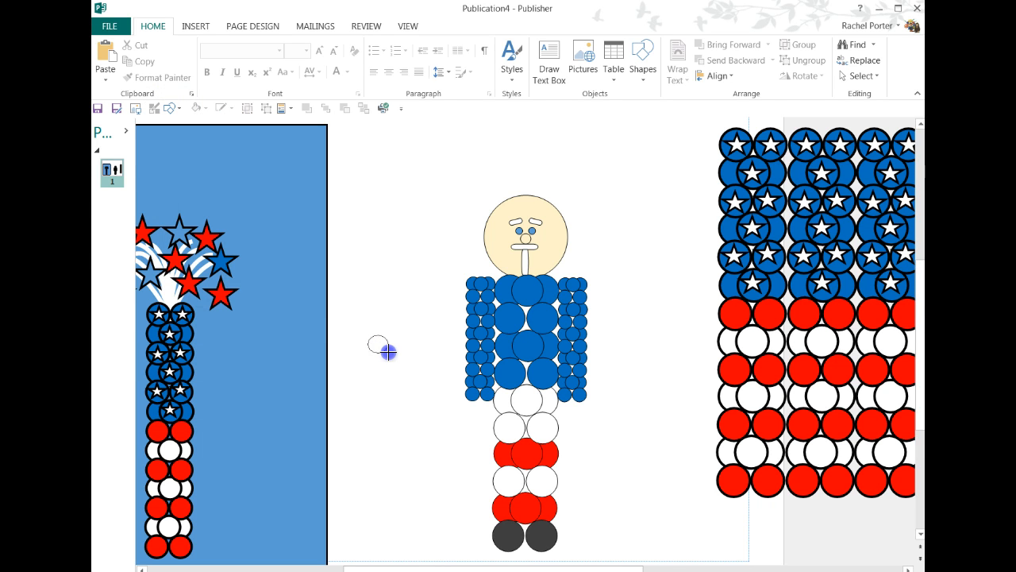
{"action": "left_click_drag", "start_coordinate": [386, 350], "coordinate": [388, 353]}
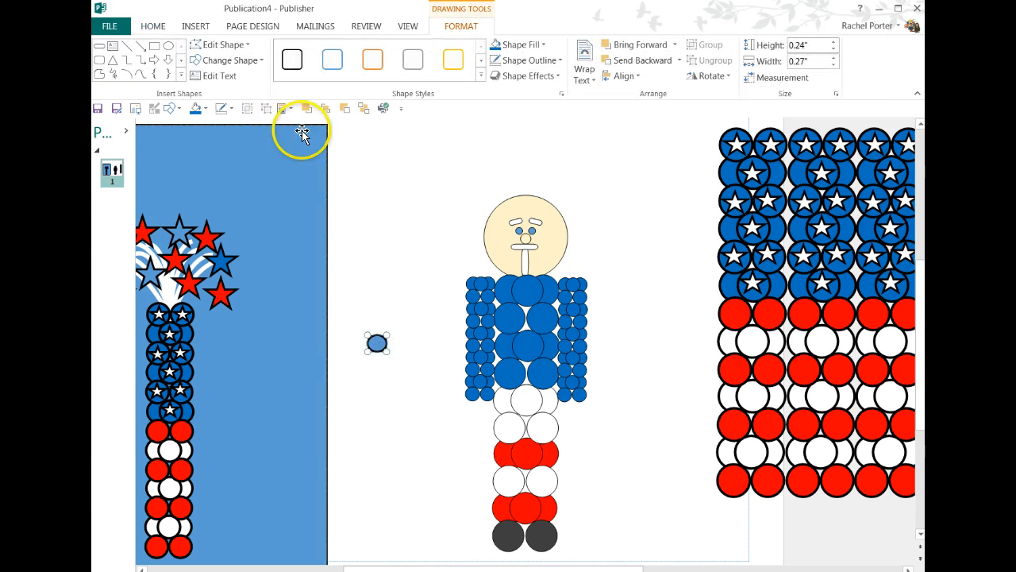
{"action": "left_click", "coordinate": [205, 109]}
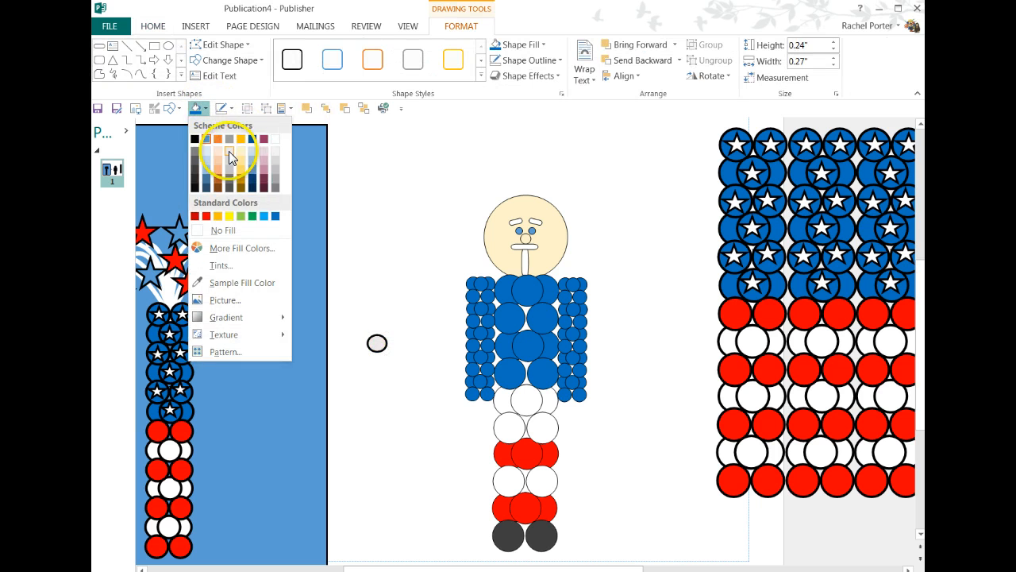
{"action": "left_click", "coordinate": [238, 151]}
{"action": "left_click", "coordinate": [231, 110]}
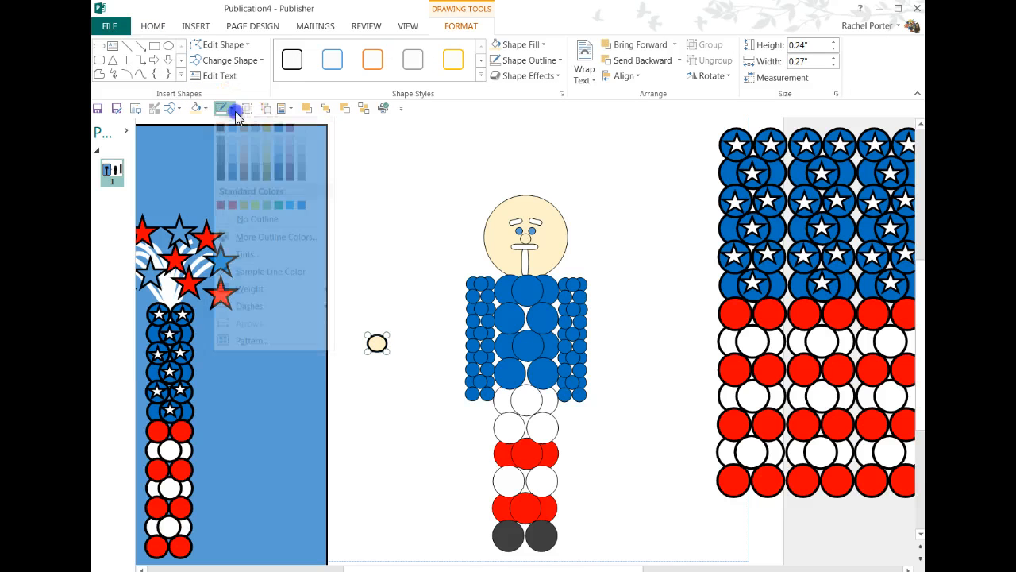
{"action": "left_click", "coordinate": [372, 302]}
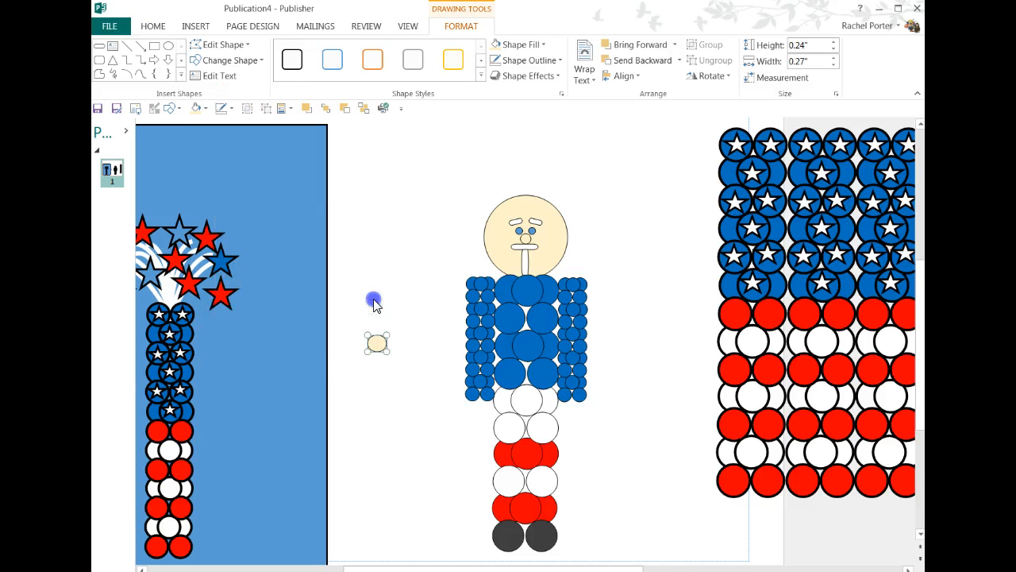
- Place the hand and a copy of it at the lower ends of the two arms, both sent behind the arms
{"action": "left_click_drag", "start_coordinate": [376, 343], "coordinate": [472, 412]}
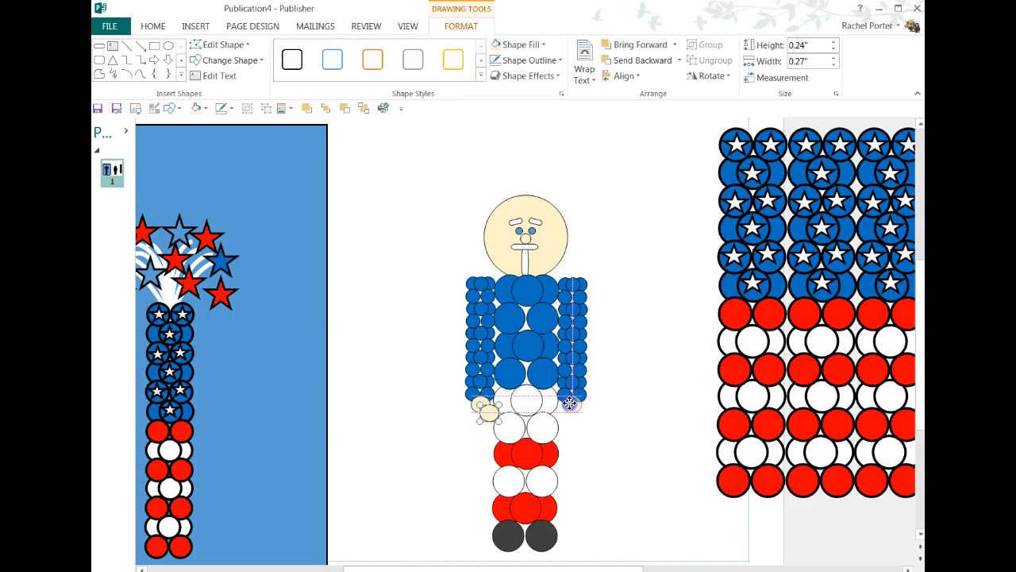
{"action": "left_click_drag", "start_coordinate": [570, 403], "coordinate": [570, 403]}
{"action": "left_click", "coordinate": [364, 108]}
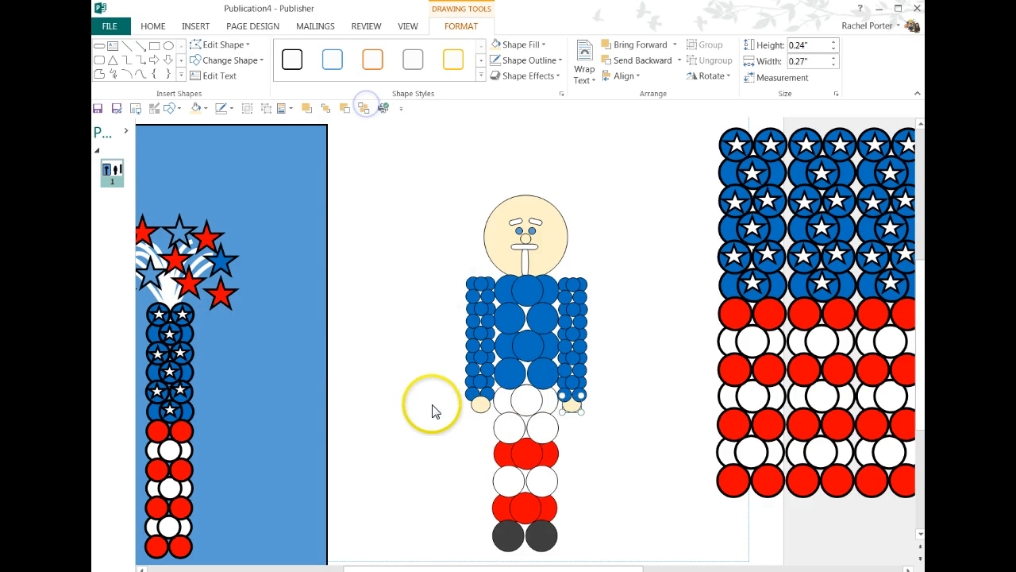
{"action": "left_click", "coordinate": [474, 407]}
{"action": "left_click", "coordinate": [365, 109]}
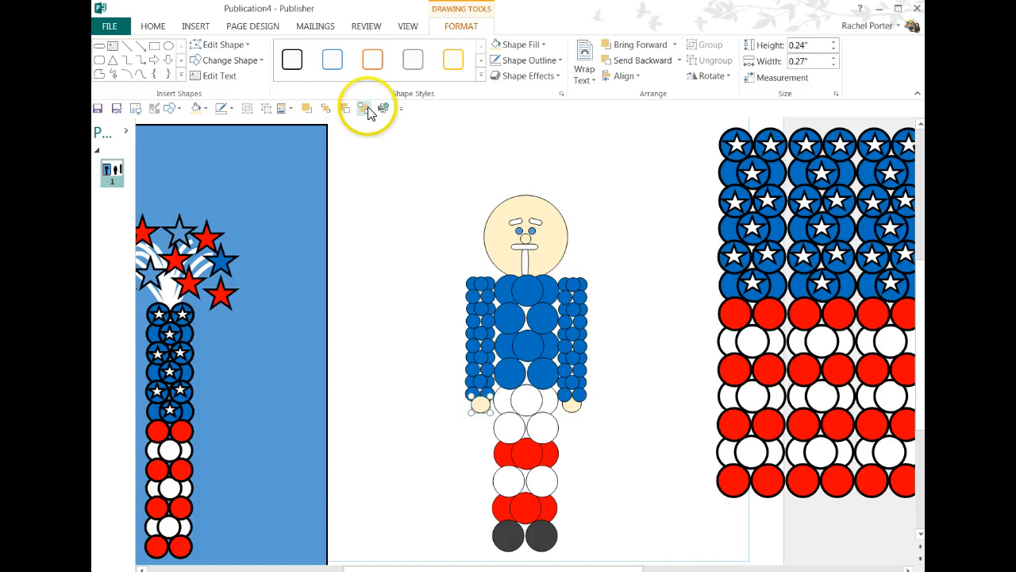
- Fill the three white circles in the row directly below the blue torso with red
{"action": "left_click", "coordinate": [525, 406]}
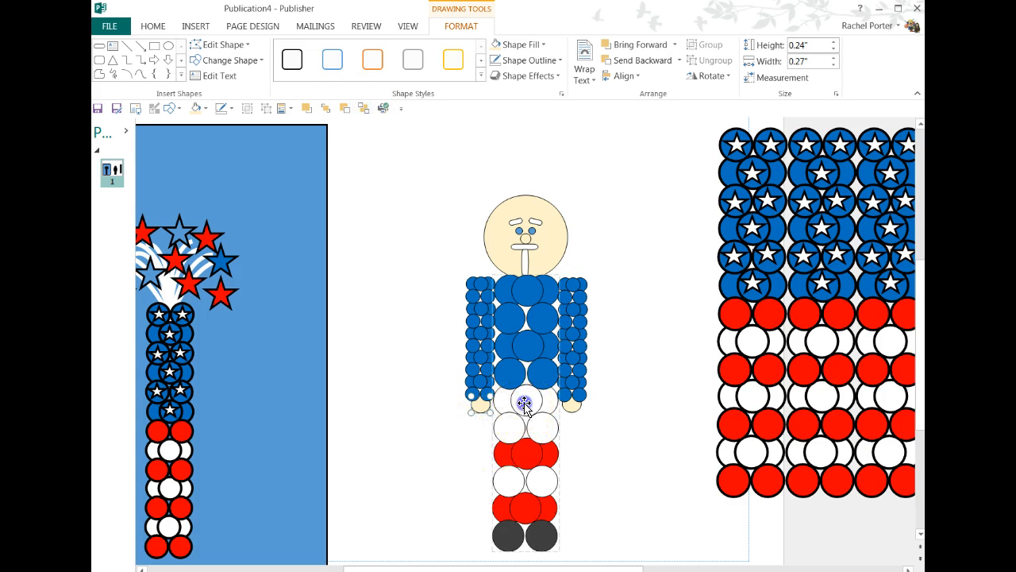
{"action": "left_click", "coordinate": [524, 404]}
{"action": "left_click", "coordinate": [525, 403]}
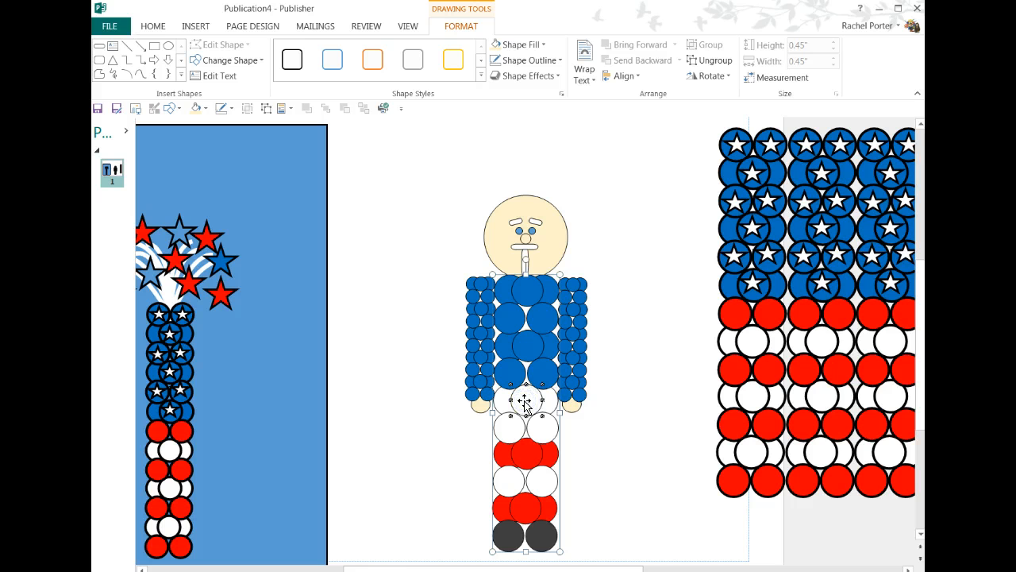
{"action": "left_click", "coordinate": [552, 402], "text": "shift"}
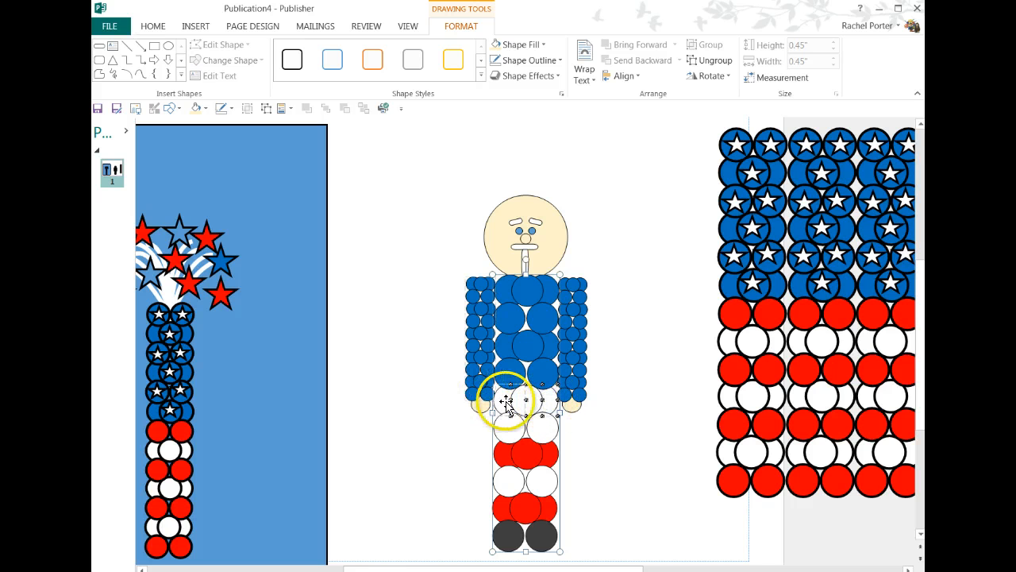
{"action": "left_click", "coordinate": [506, 402], "text": "shift"}
{"action": "left_click", "coordinate": [204, 108]}
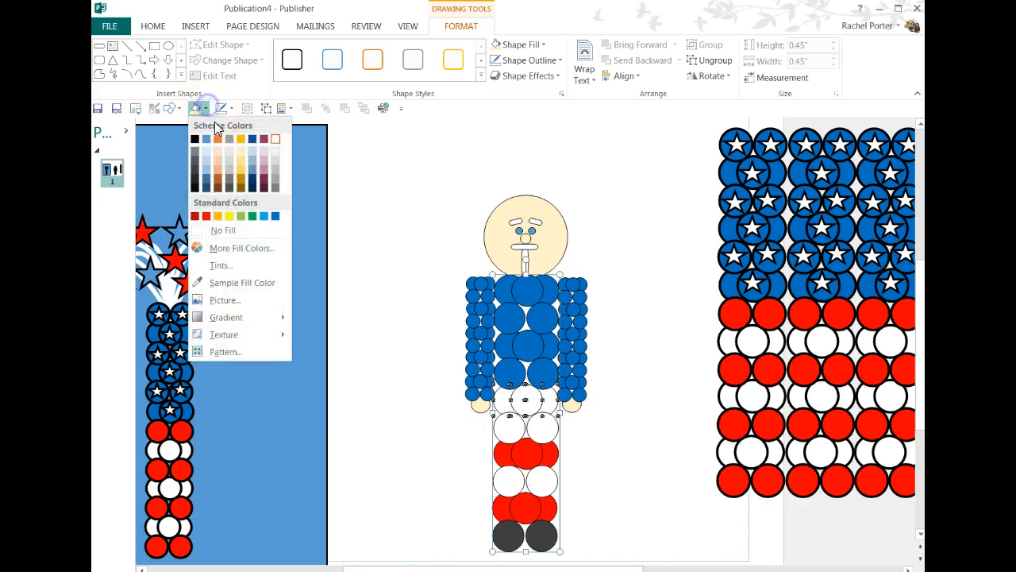
{"action": "left_click", "coordinate": [197, 216]}
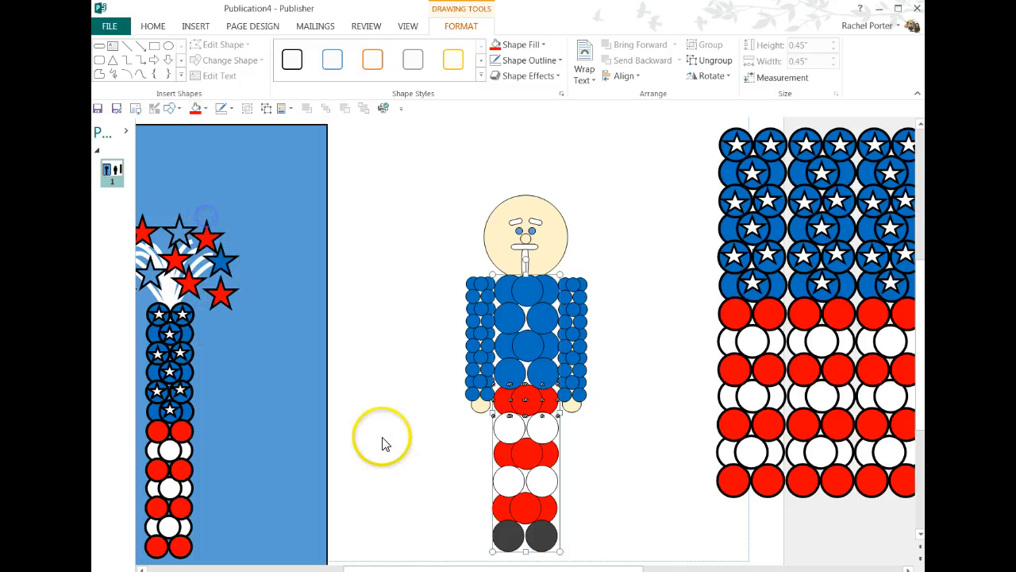
{"action": "left_click", "coordinate": [381, 442]}
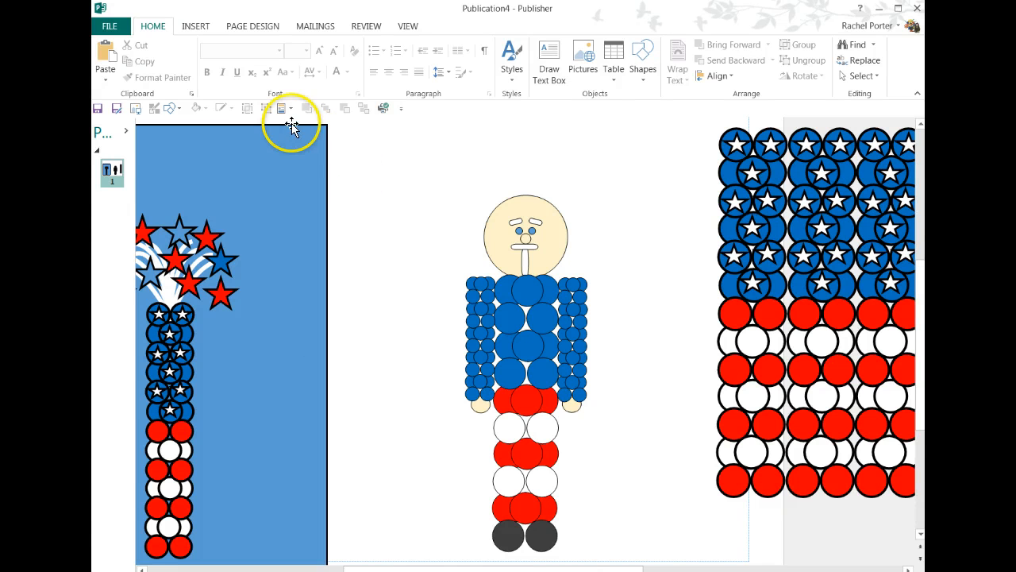
- Draw a rounded hat brim about 0.16" high and 1.77" wide and position it across the forehead
{"action": "left_click", "coordinate": [170, 109]}
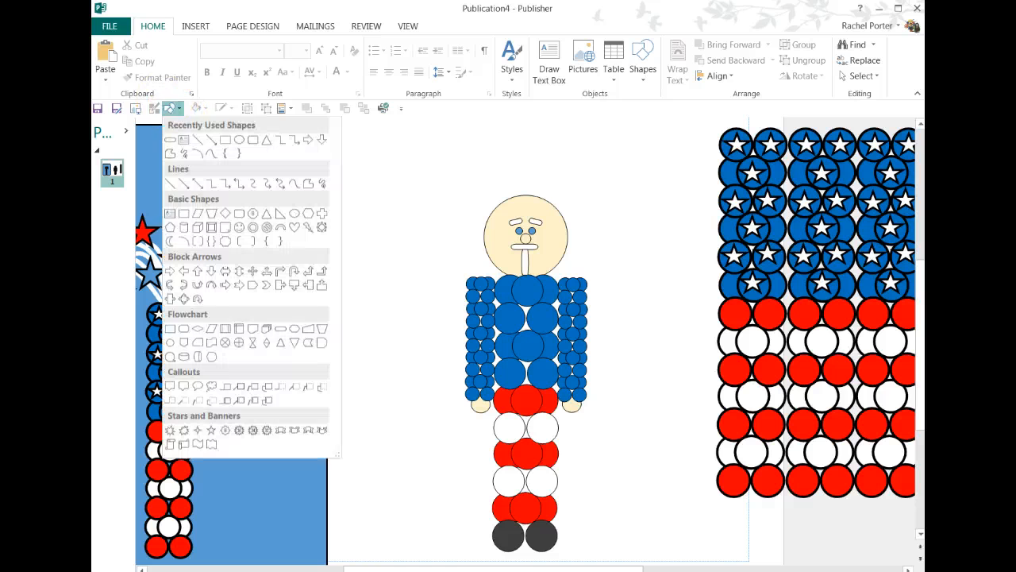
{"action": "left_click", "coordinate": [173, 140]}
{"action": "left_click_drag", "start_coordinate": [460, 195], "coordinate": [583, 207]}
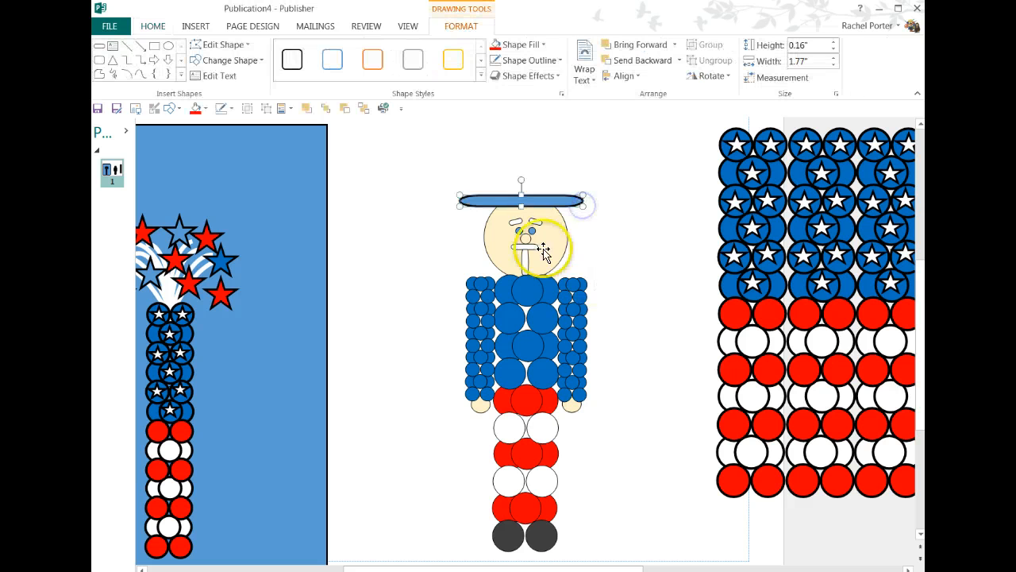
{"action": "left_click_drag", "start_coordinate": [495, 201], "coordinate": [498, 206]}
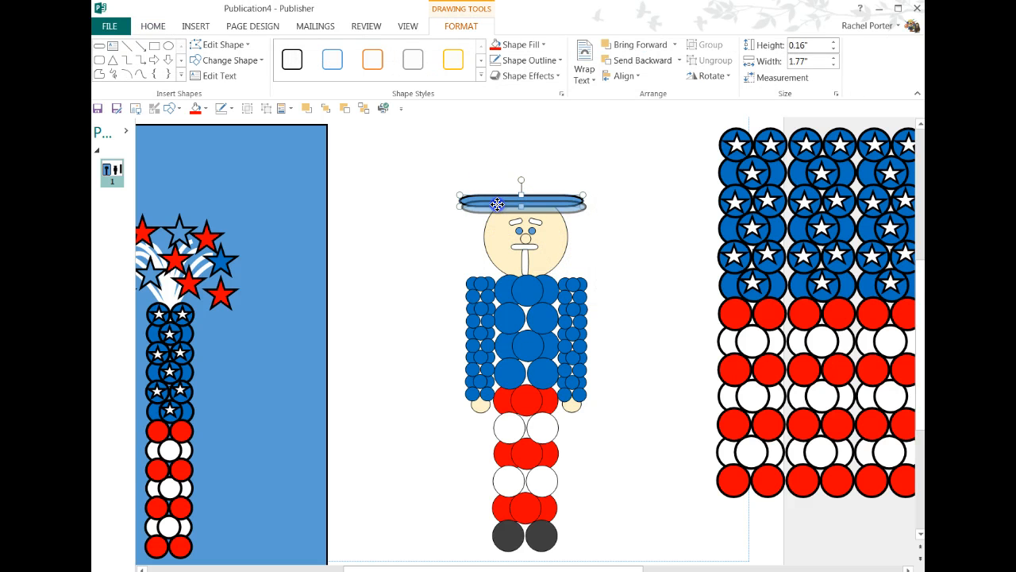
{"action": "left_click", "coordinate": [412, 175]}
- Draw a red rounded bar about 0.15" high and 1.24" wide on top of the brim and stack a copy directly above it
{"action": "left_click", "coordinate": [170, 108]}
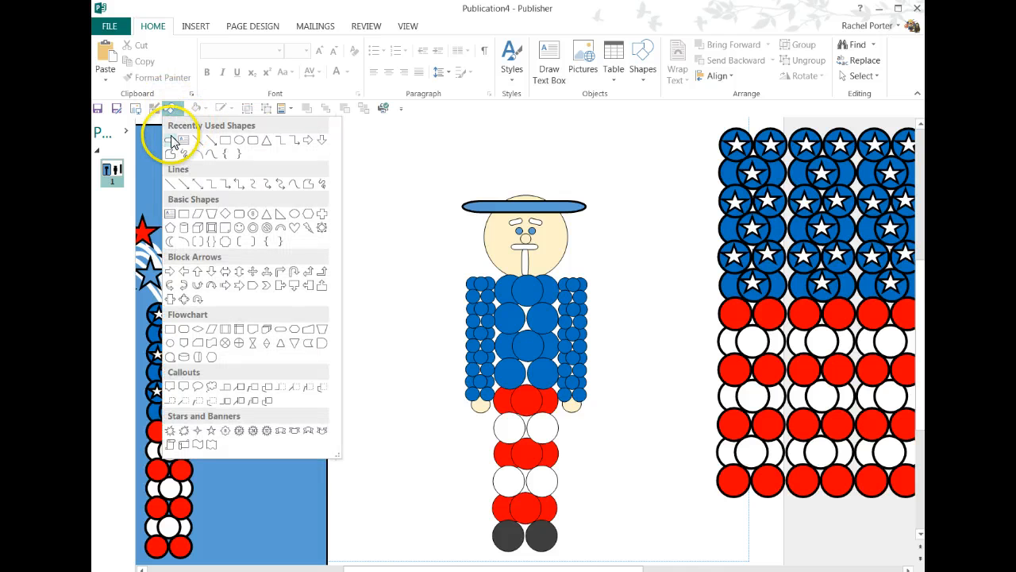
{"action": "left_click", "coordinate": [171, 140]}
{"action": "left_click_drag", "start_coordinate": [481, 191], "coordinate": [562, 201]}
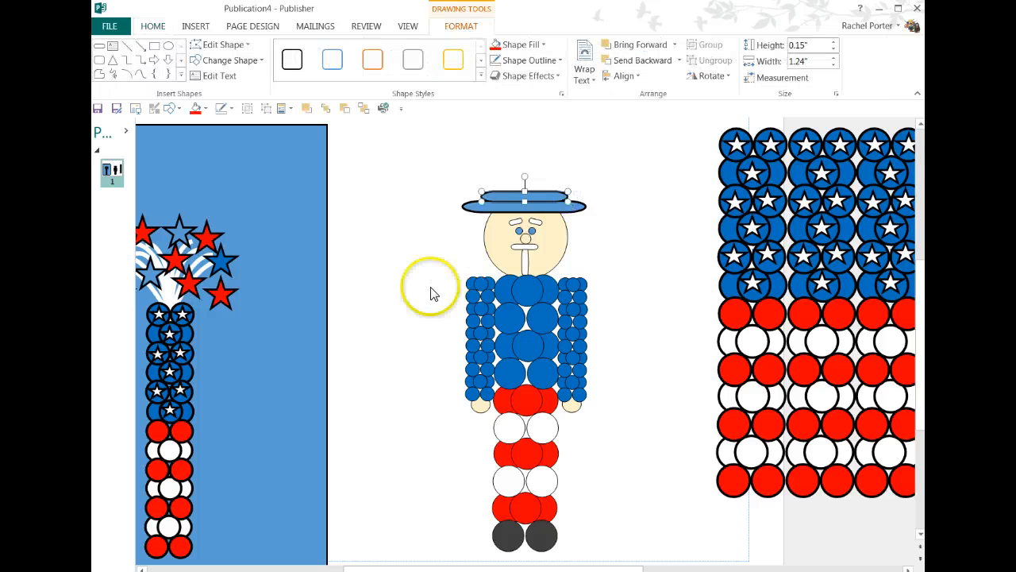
{"action": "left_click", "coordinate": [195, 109]}
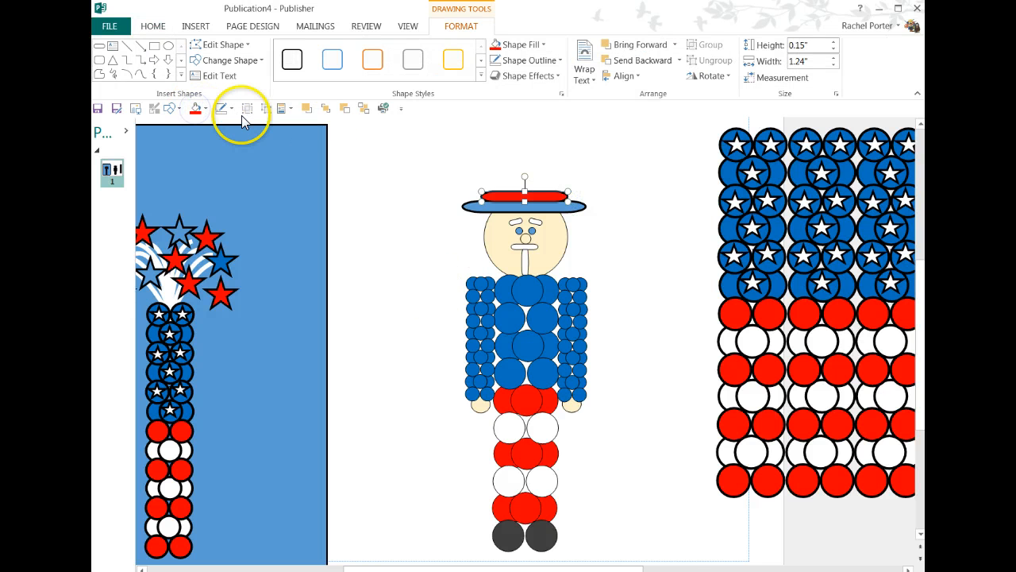
{"action": "mouse_move", "coordinate": [512, 196]}
{"action": "left_mouse_down"}
{"action": "mouse_move", "coordinate": [520, 205]}
{"action": "mouse_move", "coordinate": [512, 182]}
{"action": "left_mouse_up"}
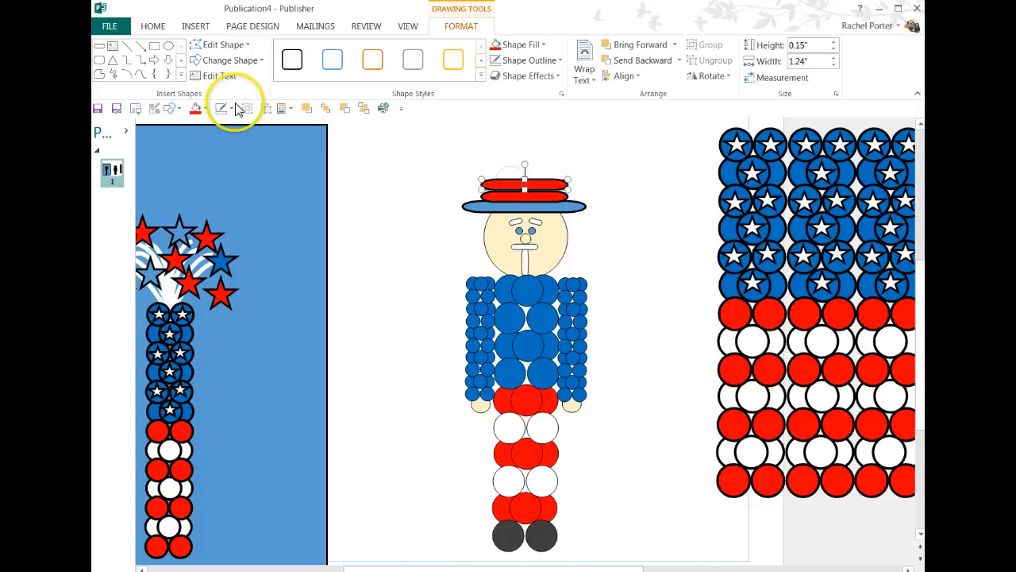
- Fill the upper hat bar with white and stack two copies of the red and white pair above it
{"action": "left_click", "coordinate": [204, 109]}
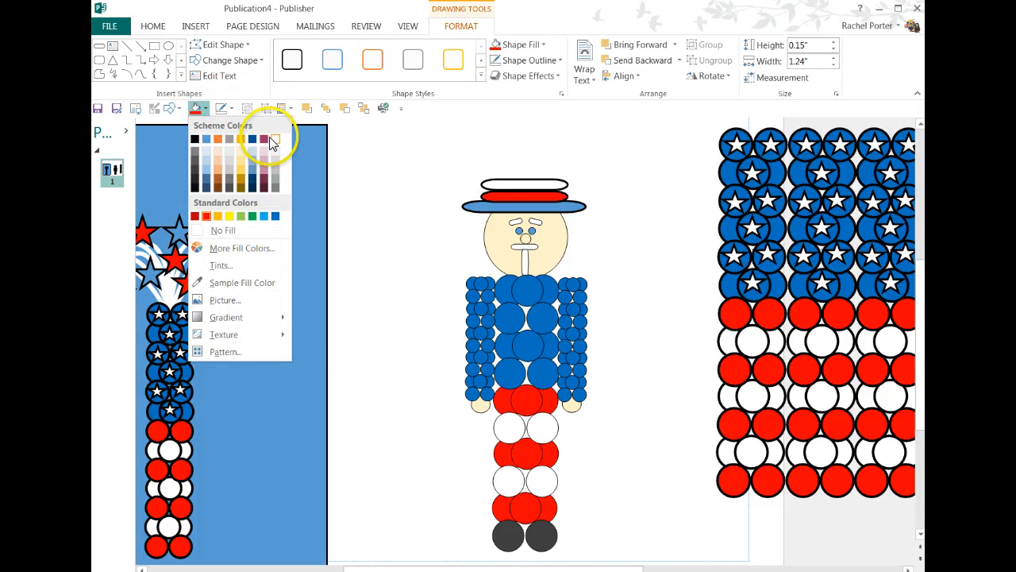
{"action": "left_click", "coordinate": [269, 136]}
{"action": "left_click_drag", "start_coordinate": [451, 163], "coordinate": [586, 208]}
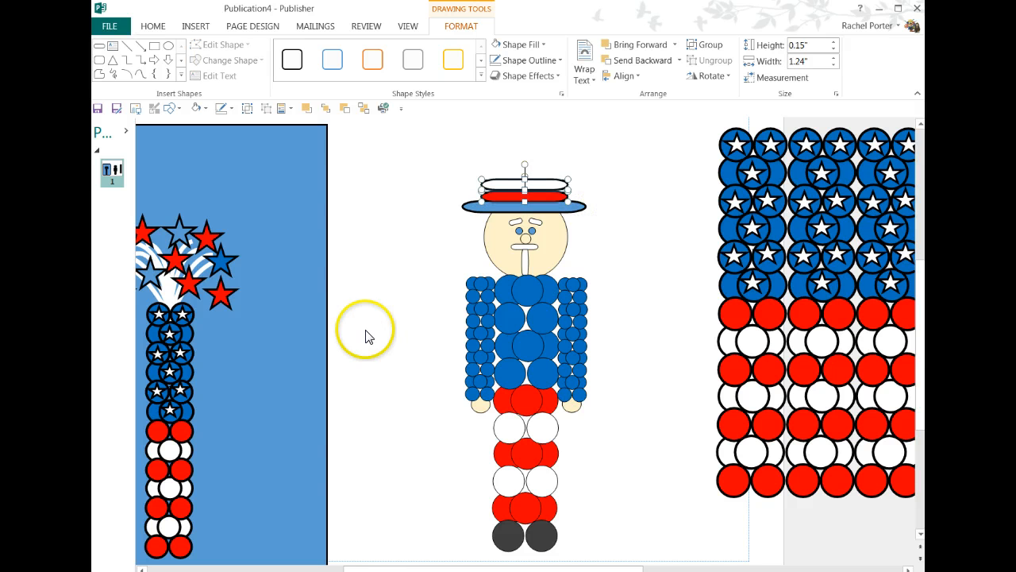
{"action": "left_click_drag", "start_coordinate": [500, 188], "coordinate": [499, 162]}
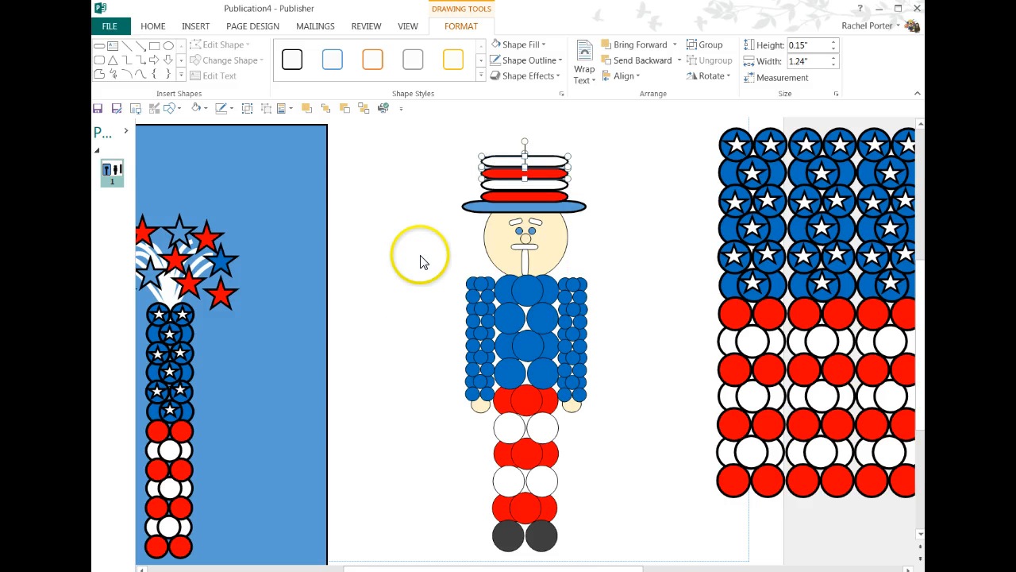
{"action": "key", "text": "ctrl+v"}
{"action": "mouse_move", "coordinate": [518, 202]}
{"action": "left_mouse_down"}
{"action": "mouse_move", "coordinate": [505, 134]}
{"action": "mouse_move", "coordinate": [510, 197]}
{"action": "left_mouse_up"}
{"action": "left_click", "coordinate": [398, 328]}
- Group the six hat bars and rotate the group a quarter turn counterclockwise so the stripes stand upright on the brim
{"action": "left_click_drag", "start_coordinate": [587, 228], "coordinate": [588, 229]}
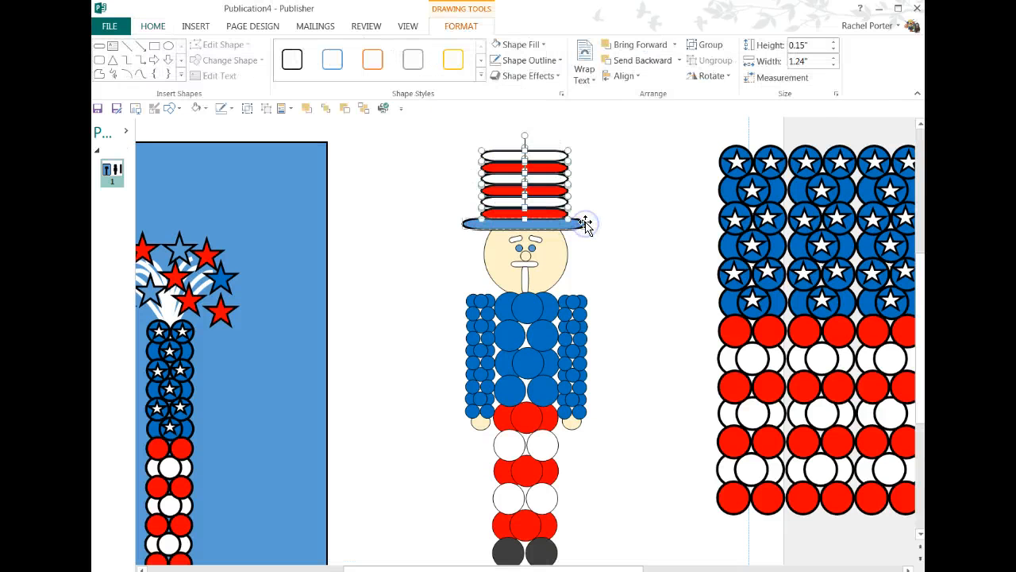
{"action": "left_click", "coordinate": [249, 111]}
{"action": "left_click_drag", "start_coordinate": [524, 136], "coordinate": [460, 182]}
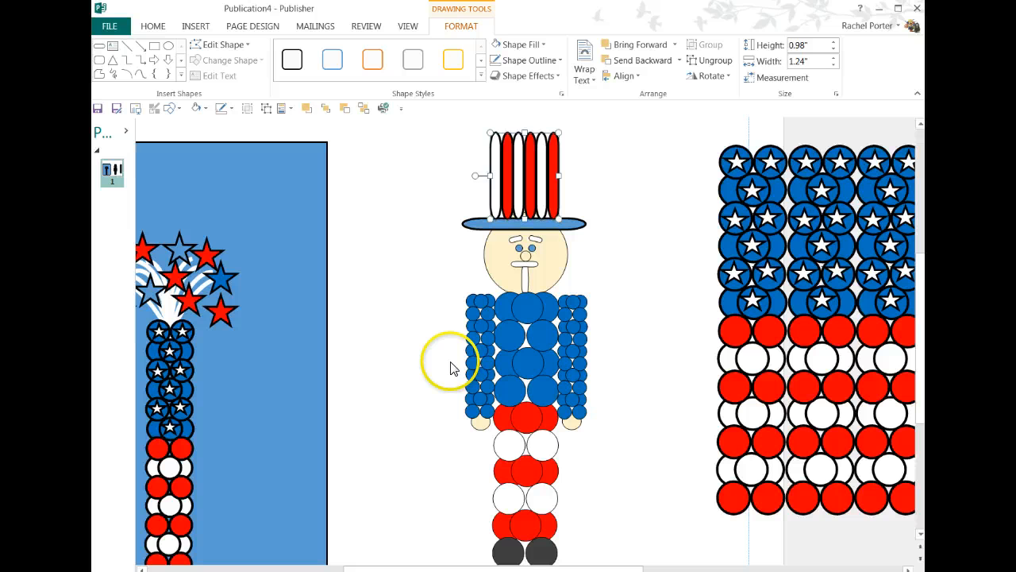
- Ungroup the hat stripes and place a copy of the leftmost white stripe at the right end of the row
{"action": "left_click", "coordinate": [268, 110]}
{"action": "left_click", "coordinate": [435, 184]}
{"action": "left_click", "coordinate": [495, 158]}
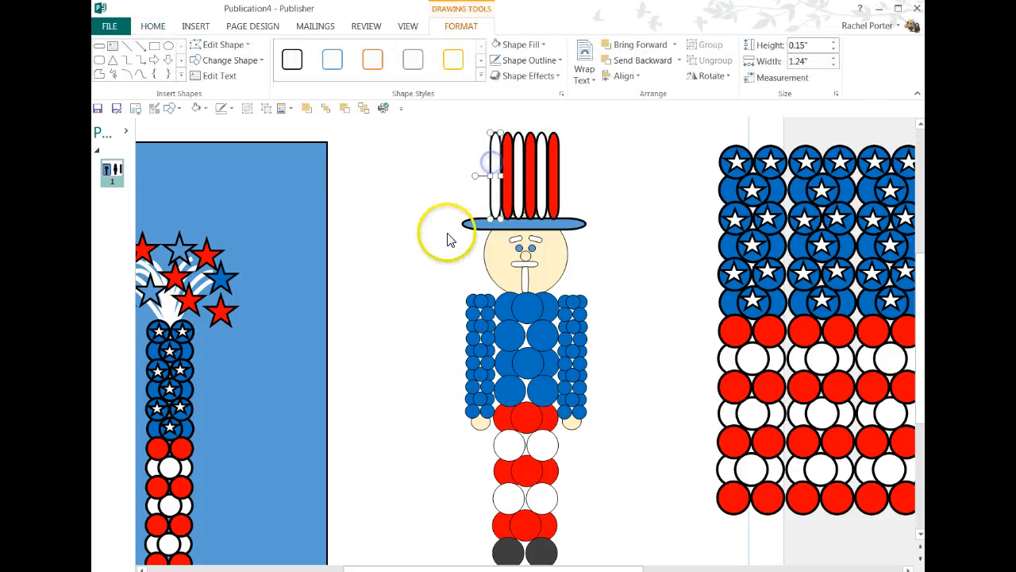
{"action": "mouse_move", "coordinate": [493, 149]}
{"action": "left_mouse_down"}
{"action": "mouse_move", "coordinate": [501, 157]}
{"action": "mouse_move", "coordinate": [561, 147]}
{"action": "left_mouse_up"}
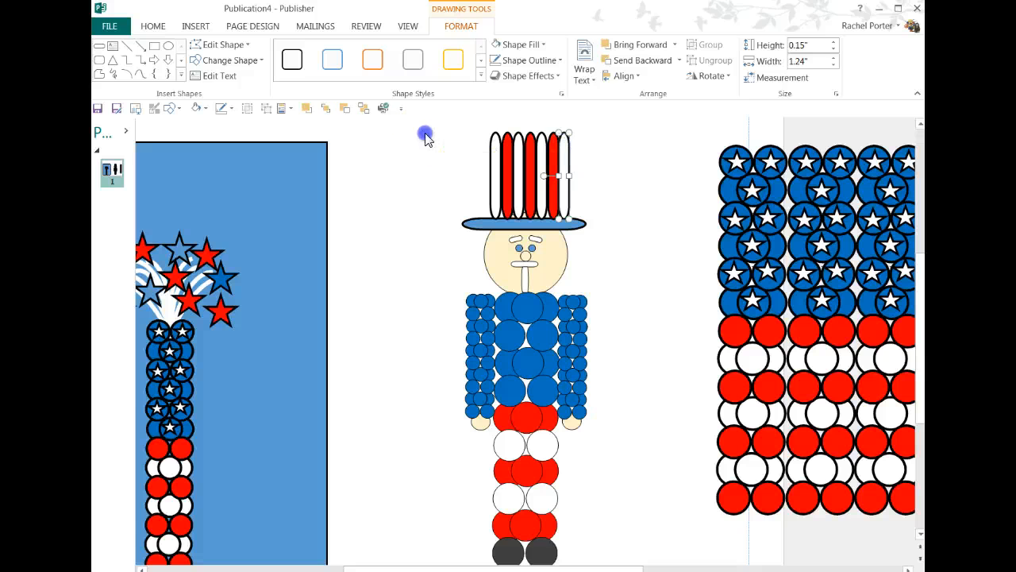
- Shift all seven hat stripes together slightly left so they are centred over the brim
{"action": "left_click", "coordinate": [467, 123]}
{"action": "left_click_drag", "start_coordinate": [467, 123], "coordinate": [582, 243]}
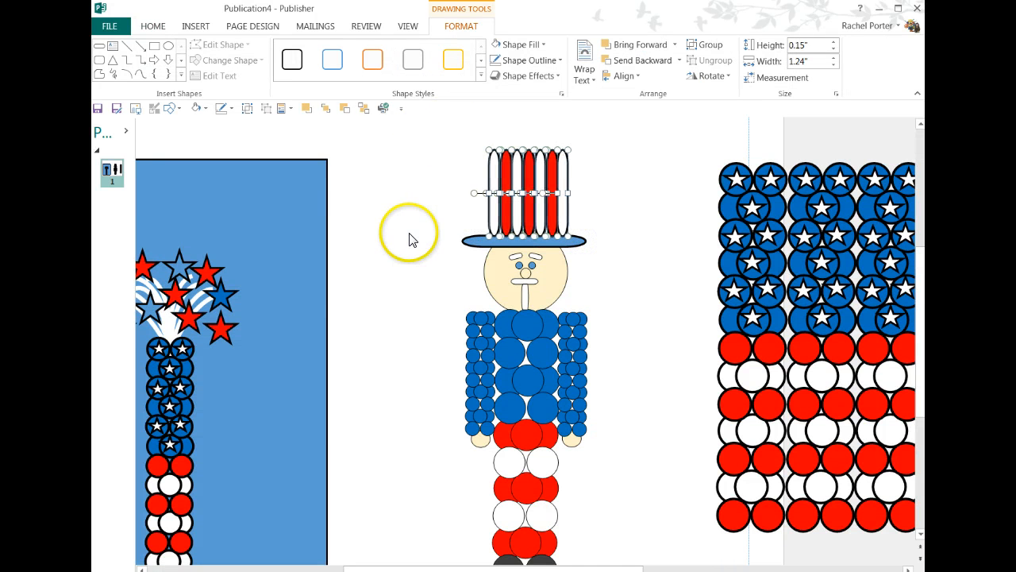
{"action": "key", "text": "Left"}
{"action": "key", "text": "Left"}
{"action": "left_click", "coordinate": [434, 270]}
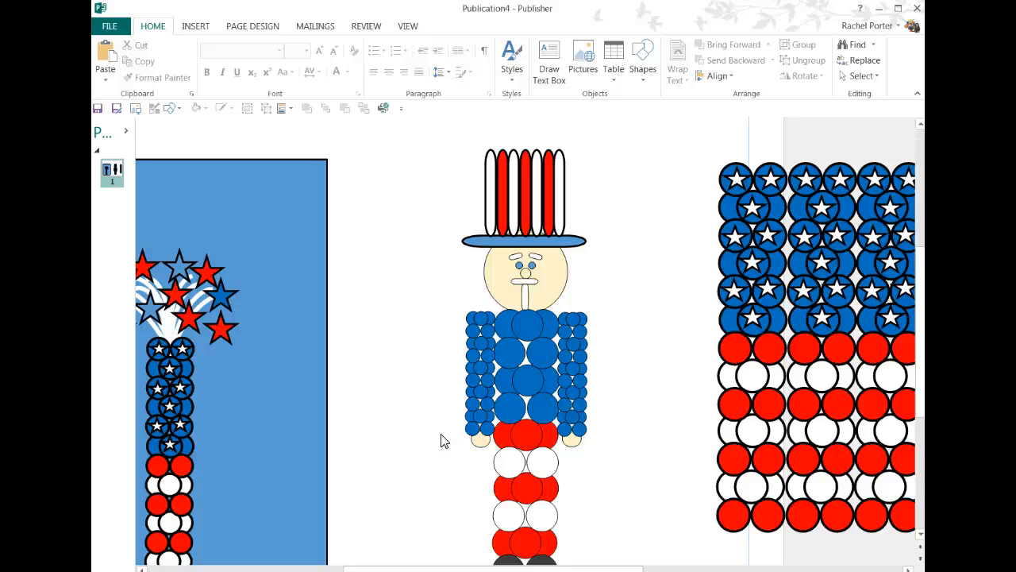
- Raise the blue hat brim slightly and bring it in front of the stripes' lower ends
{"action": "left_click", "coordinate": [476, 239]}
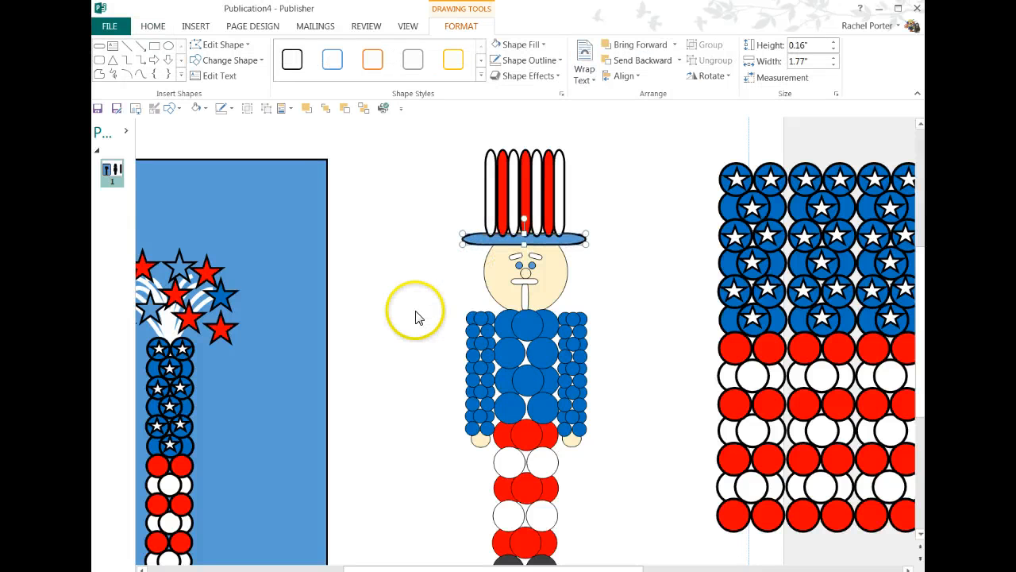
{"action": "left_click", "coordinate": [322, 108]}
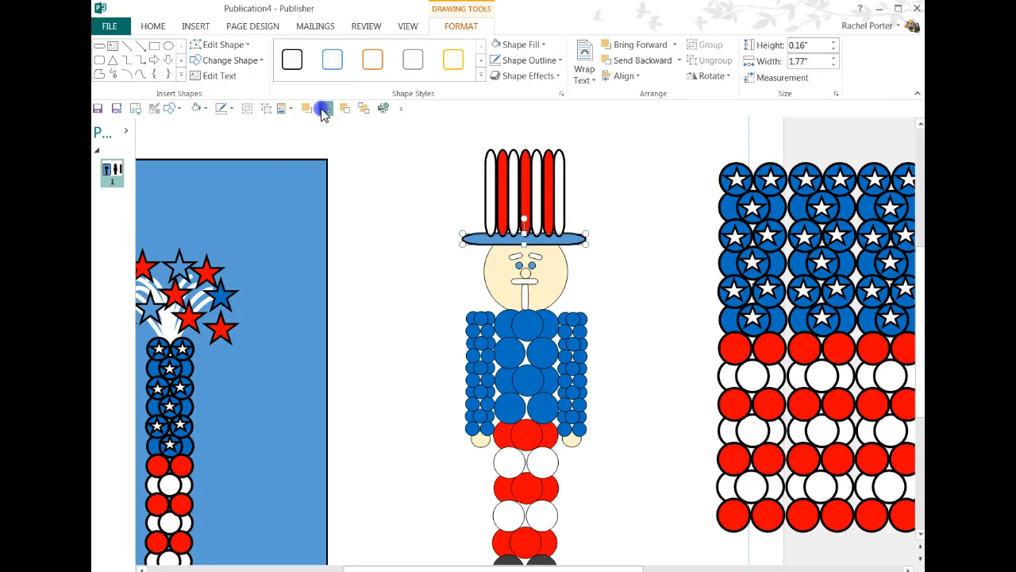
{"action": "left_click", "coordinate": [395, 295]}
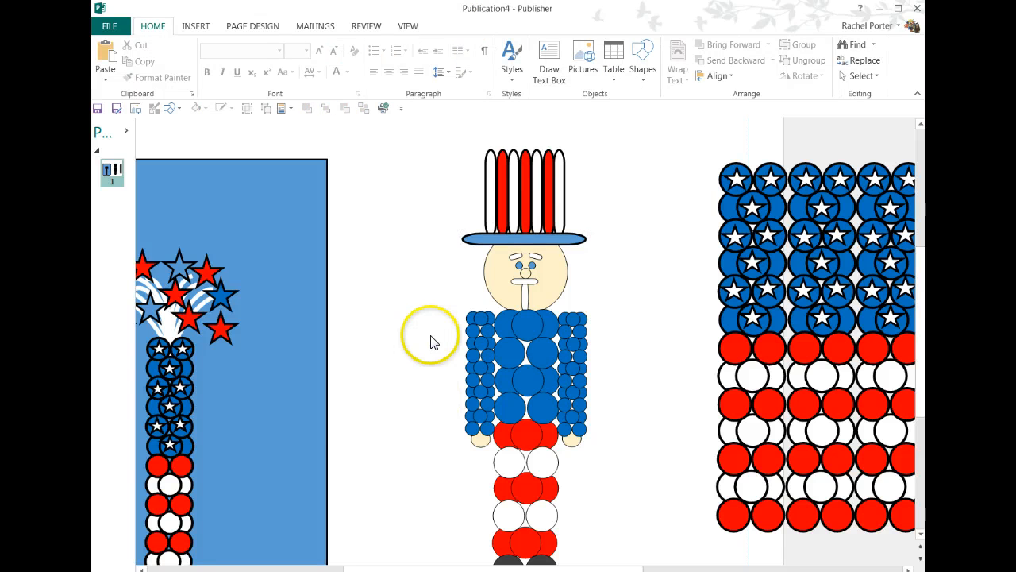
- Group the whole bearded figure with its hat and lock the group's aspect ratio
{"action": "left_click_drag", "start_coordinate": [570, 548], "coordinate": [611, 540]}
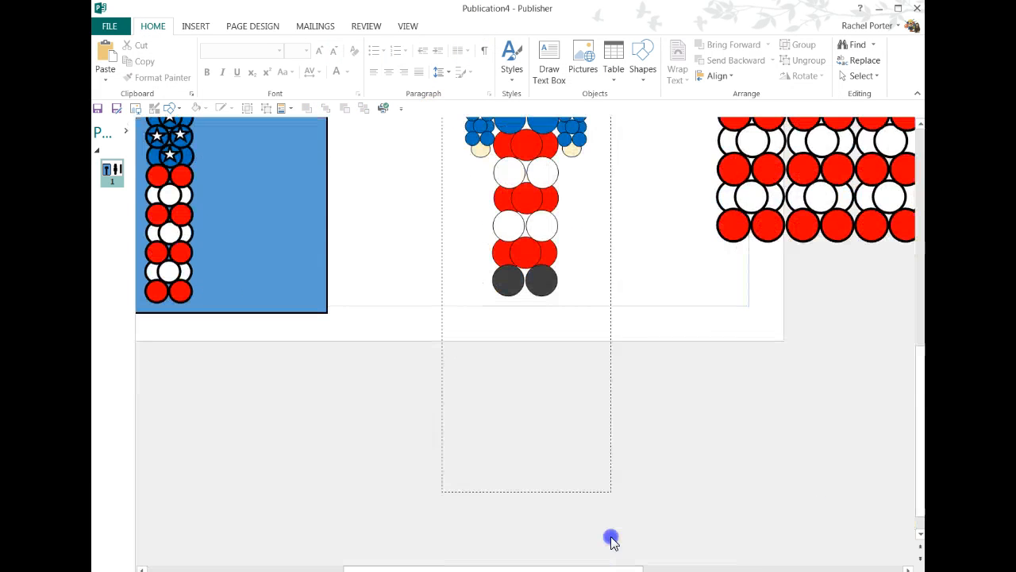
{"action": "left_click_drag", "start_coordinate": [642, 373], "coordinate": [642, 371]}
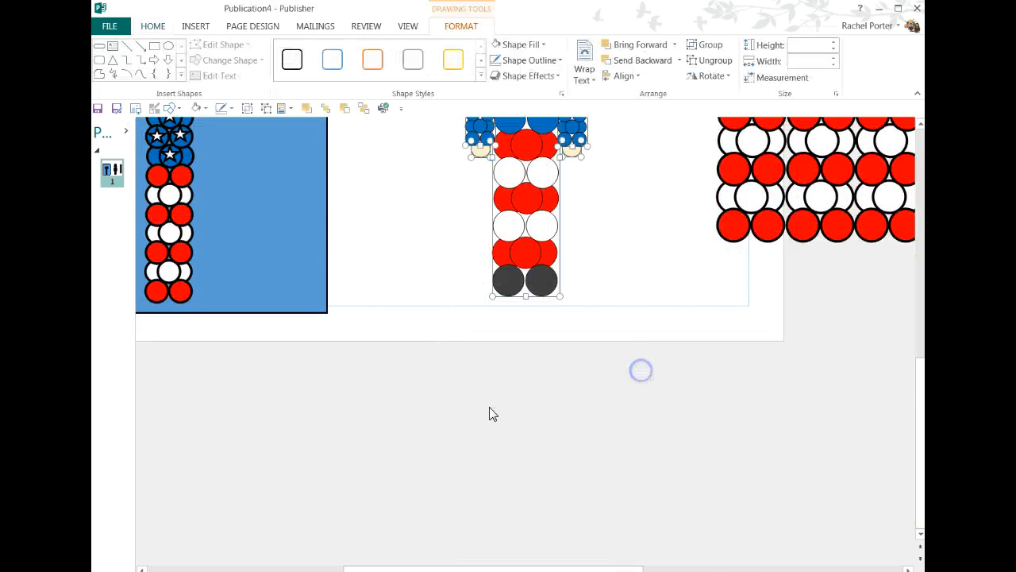
{"action": "left_click", "coordinate": [247, 108]}
{"action": "scroll", "coordinate": [454, 469], "scroll_direction": "up", "scroll_amount": 5}
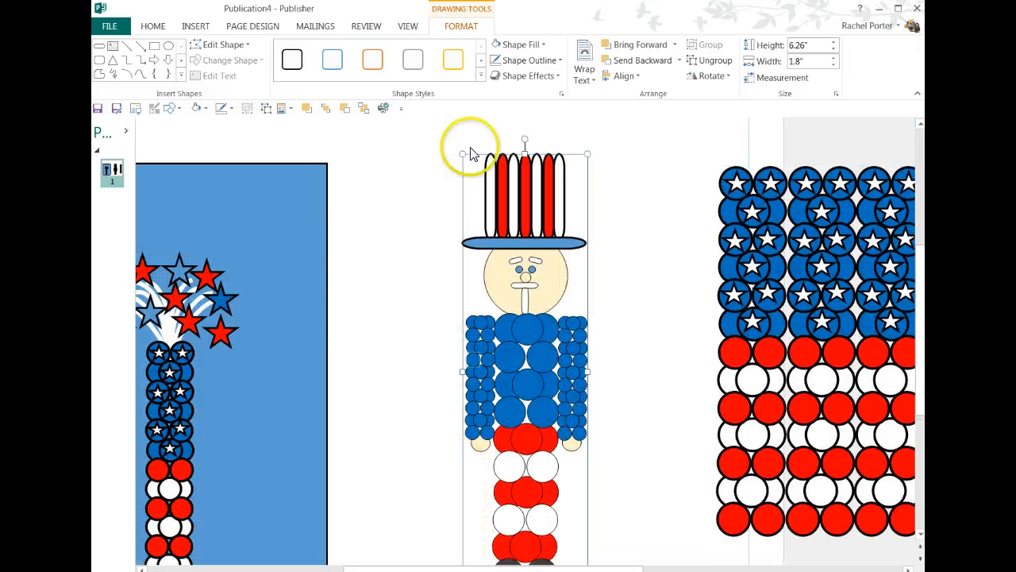
{"action": "left_click", "coordinate": [836, 93]}
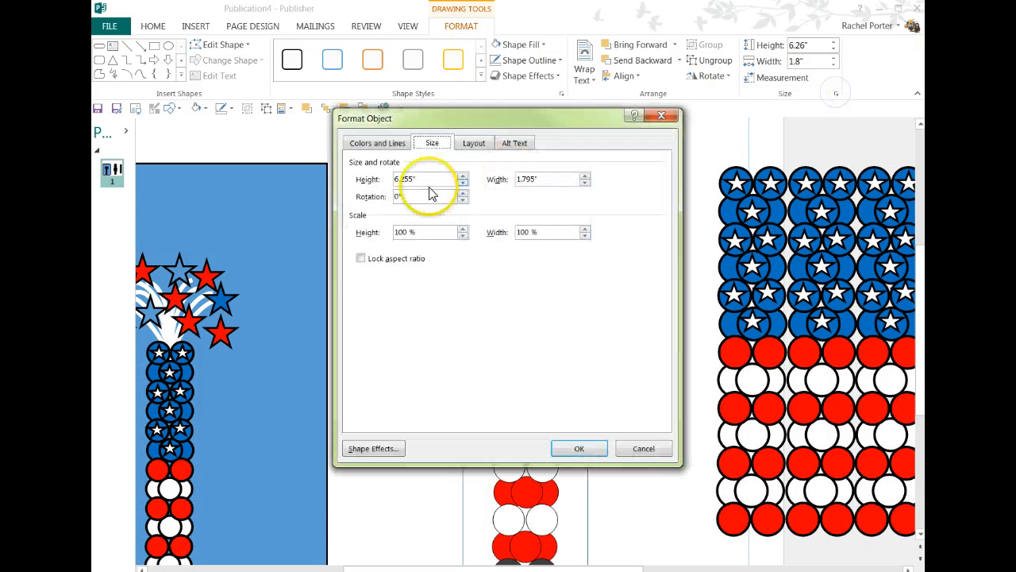
{"action": "left_click", "coordinate": [362, 257]}
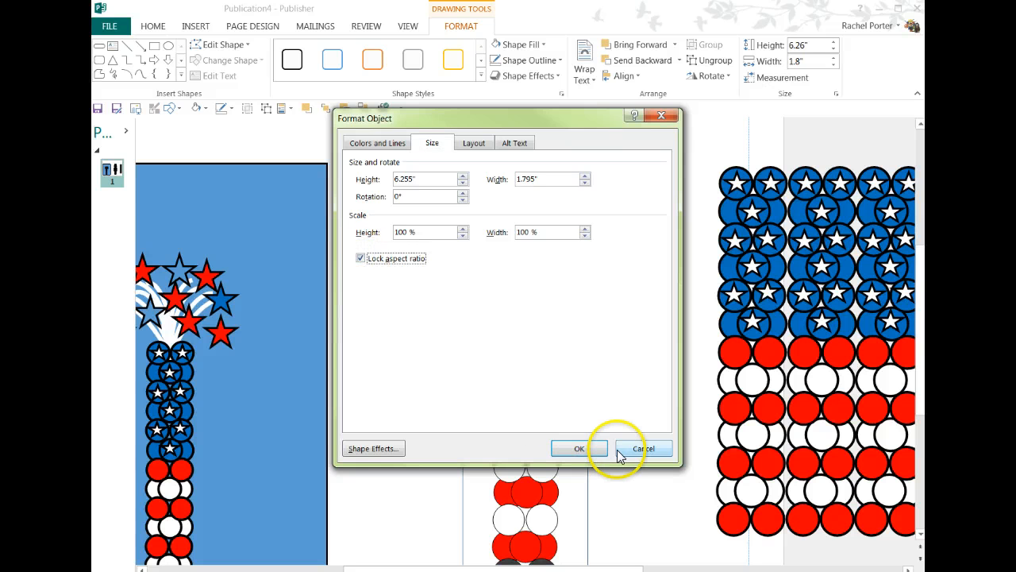
{"action": "left_click", "coordinate": [586, 449]}
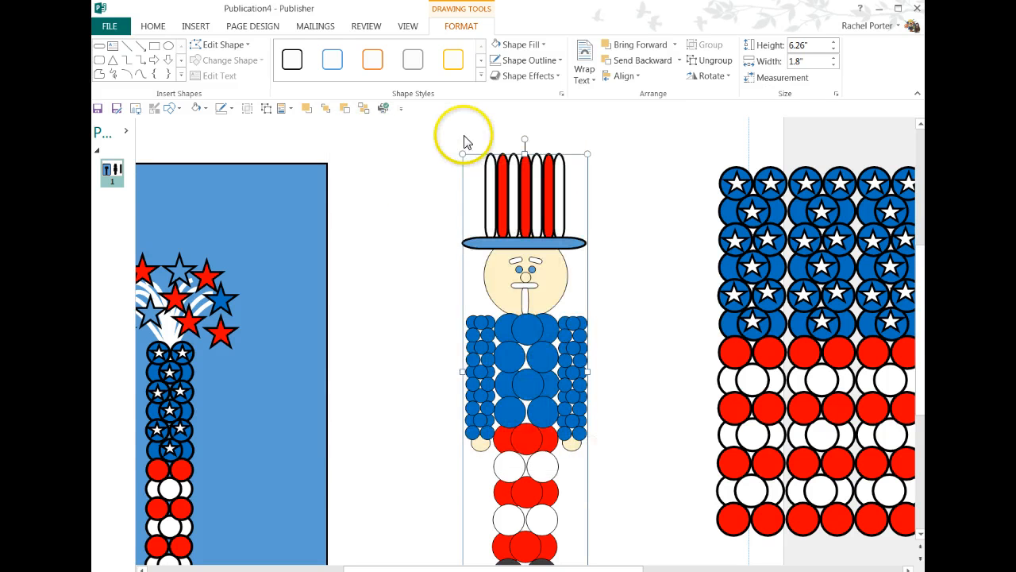
- Shrink the grouped figure to about 3.01" high and 0.86" wide and move it onto the circle flag
{"action": "left_click_drag", "start_coordinate": [463, 154], "coordinate": [527, 380]}
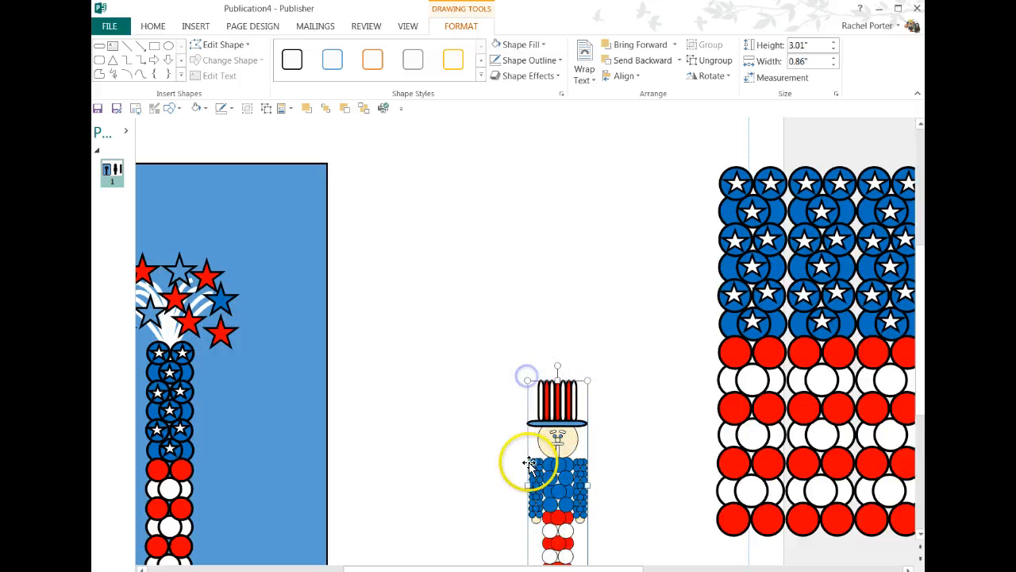
{"action": "left_click_drag", "start_coordinate": [542, 419], "coordinate": [840, 178]}
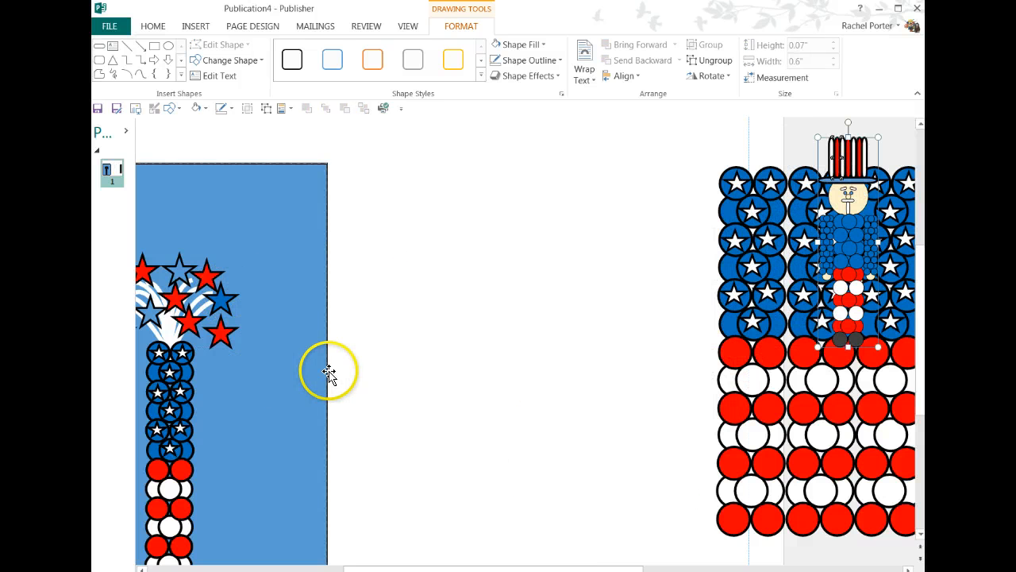
- Delete the blue background rectangle and group the starred column with the burst and stars above it
{"action": "left_click", "coordinate": [308, 358]}
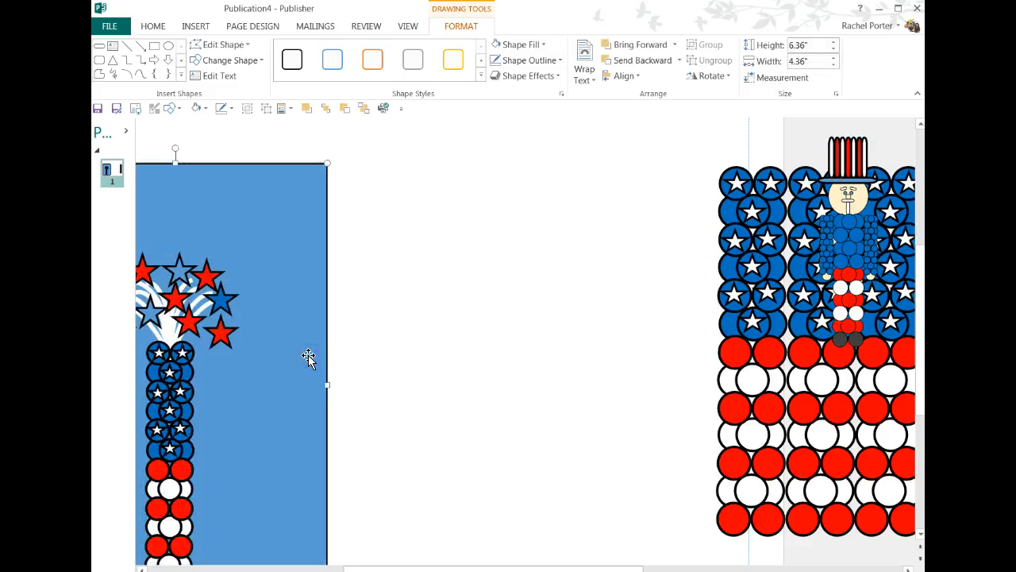
{"action": "key", "text": "Delete"}
{"action": "left_click_drag", "start_coordinate": [479, 566], "coordinate": [363, 564]}
{"action": "scroll", "coordinate": [370, 431], "scroll_direction": "down", "scroll_amount": 3}
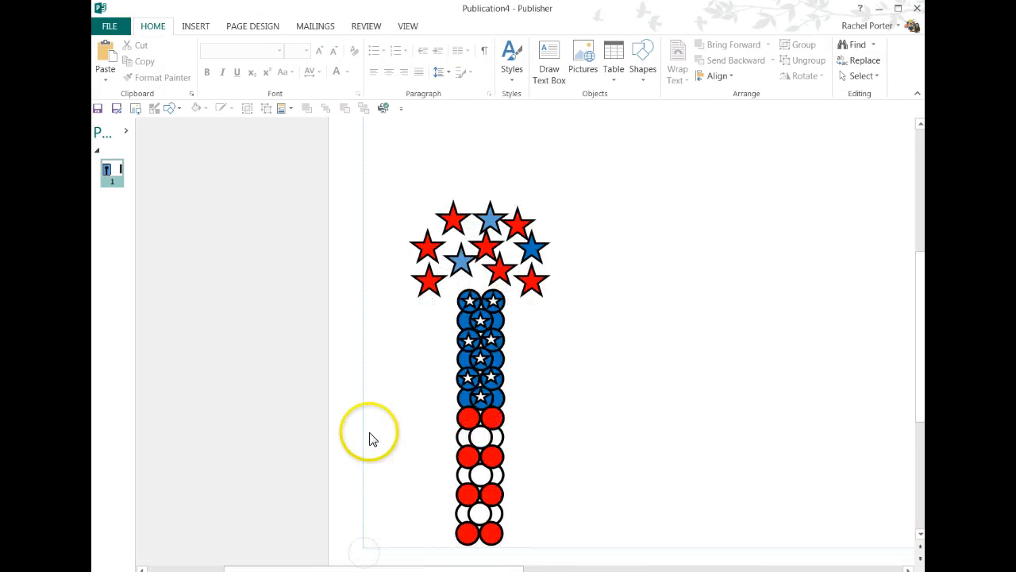
{"action": "left_click_drag", "start_coordinate": [375, 133], "coordinate": [499, 403]}
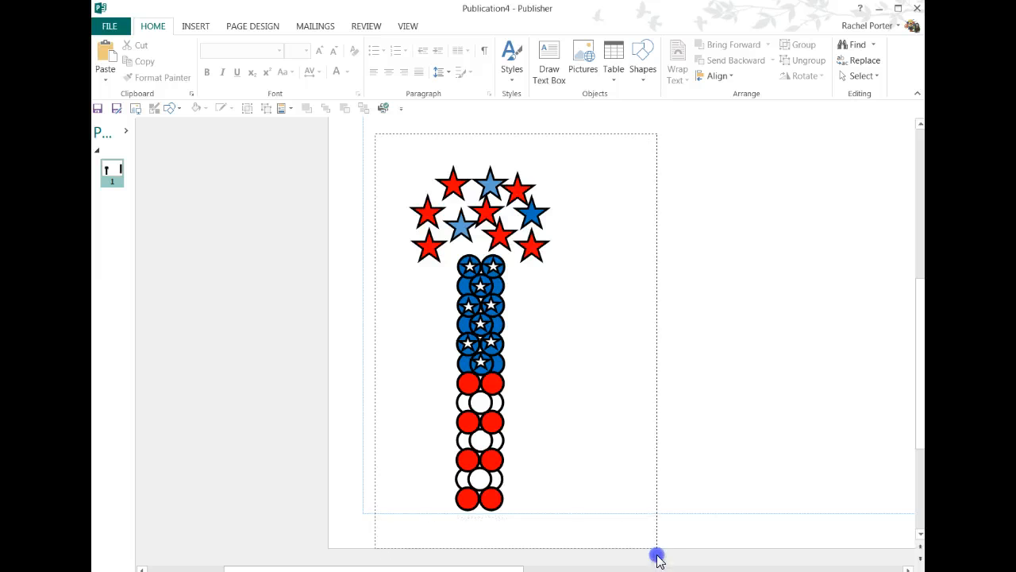
{"action": "left_click_drag", "start_coordinate": [656, 558], "coordinate": [656, 555]}
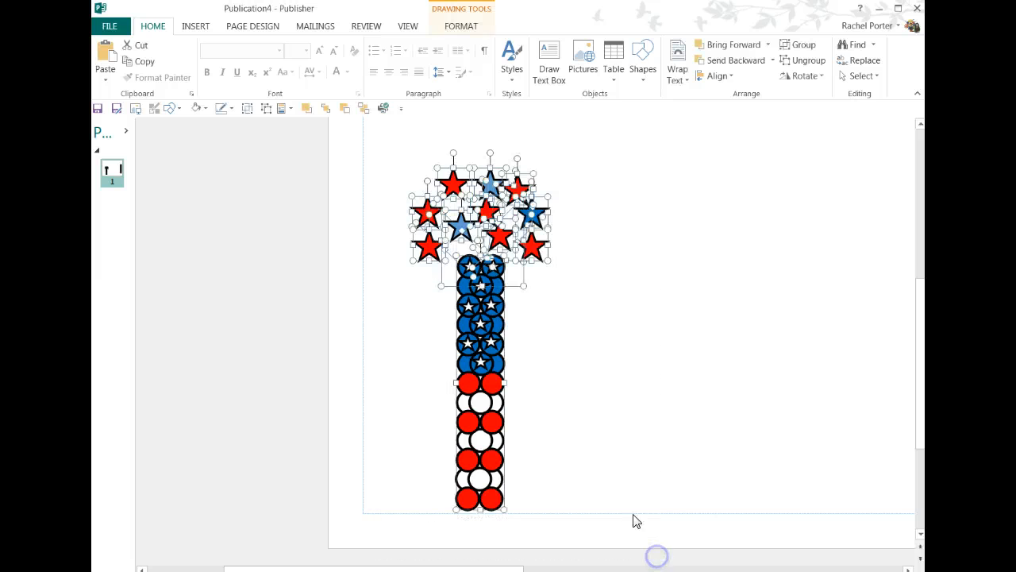
{"action": "left_click", "coordinate": [246, 111]}
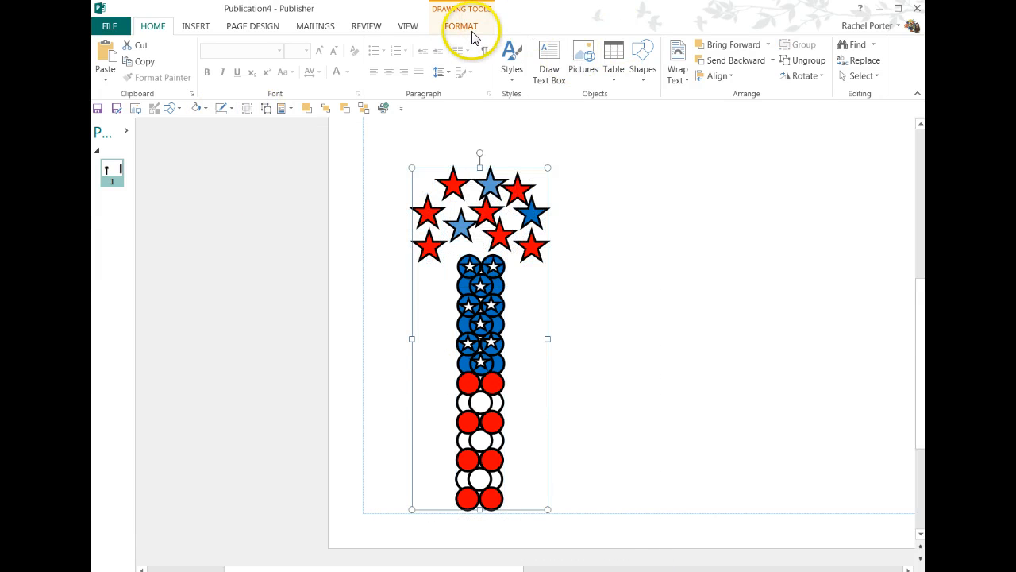
- Confirm the grouped column's size settings and move the group onto the pasteboard left of the page
{"action": "left_click", "coordinate": [472, 33]}
{"action": "left_click", "coordinate": [835, 94]}
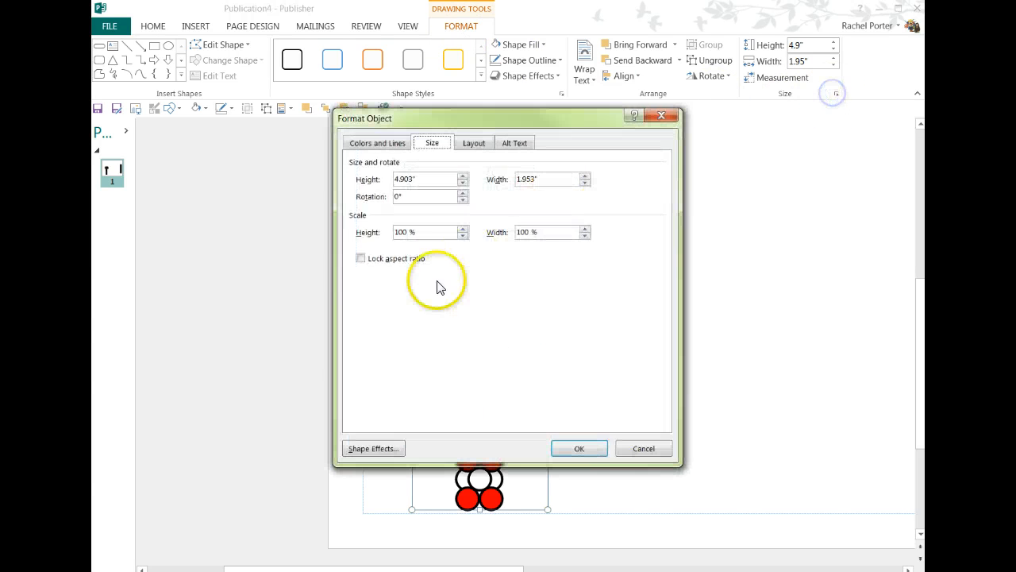
{"action": "left_click", "coordinate": [591, 448]}
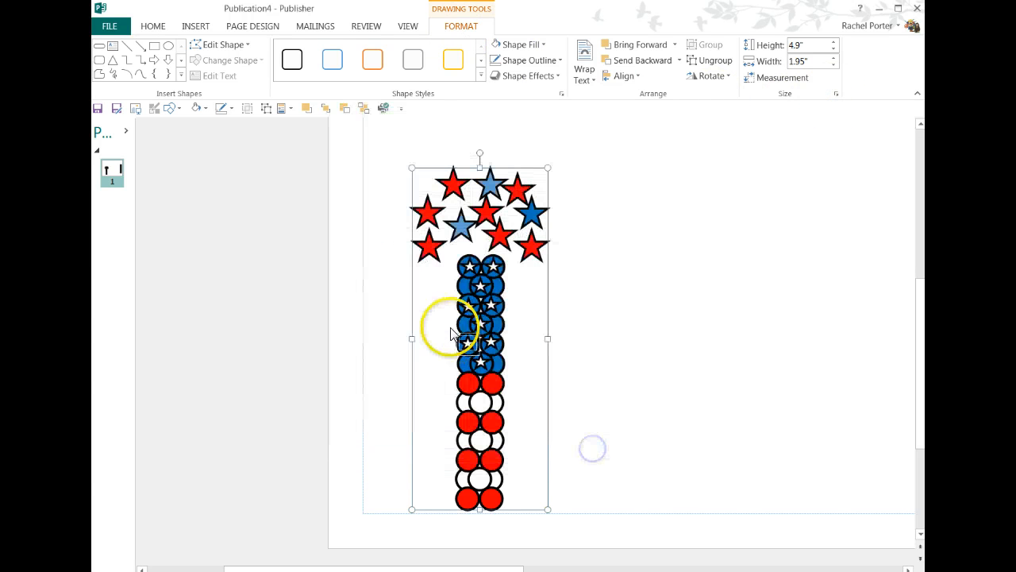
{"action": "left_click", "coordinate": [442, 308]}
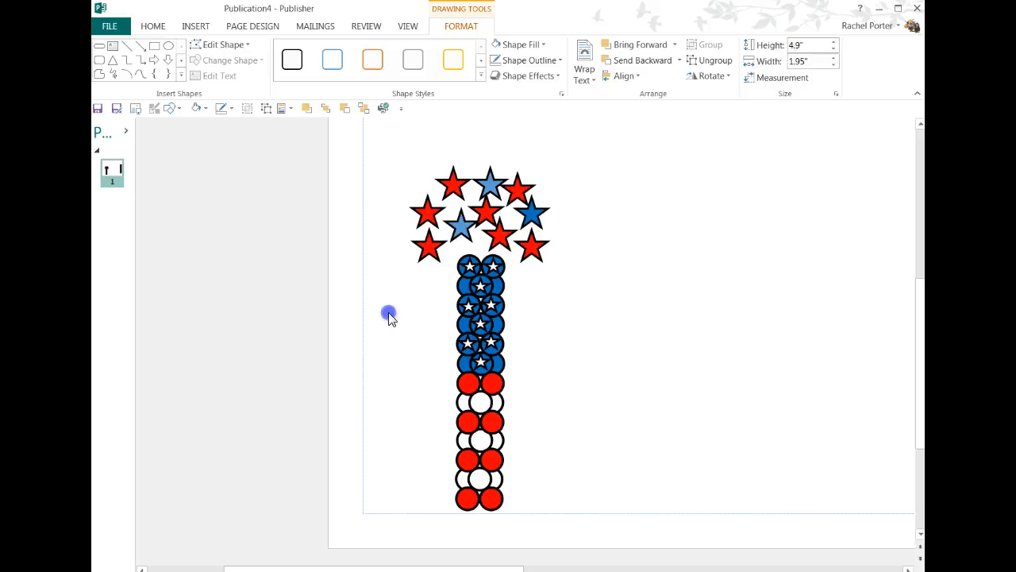
{"action": "left_click_drag", "start_coordinate": [492, 295], "coordinate": [244, 325]}
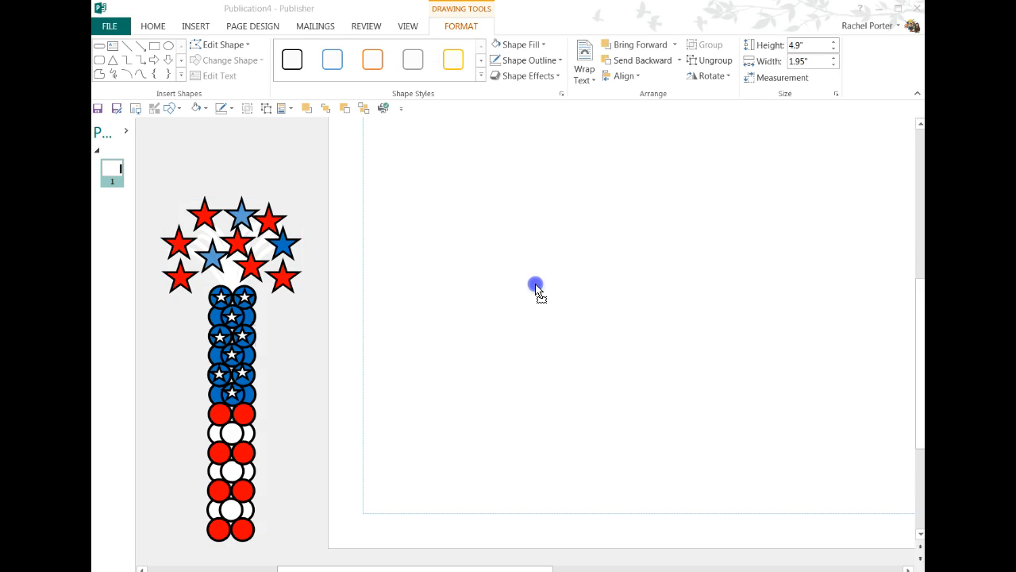
- Place the lobby photograph on the empty page and position it to fill the area inside the margins
{"action": "left_click_drag", "start_coordinate": [680, 406], "coordinate": [517, 243]}
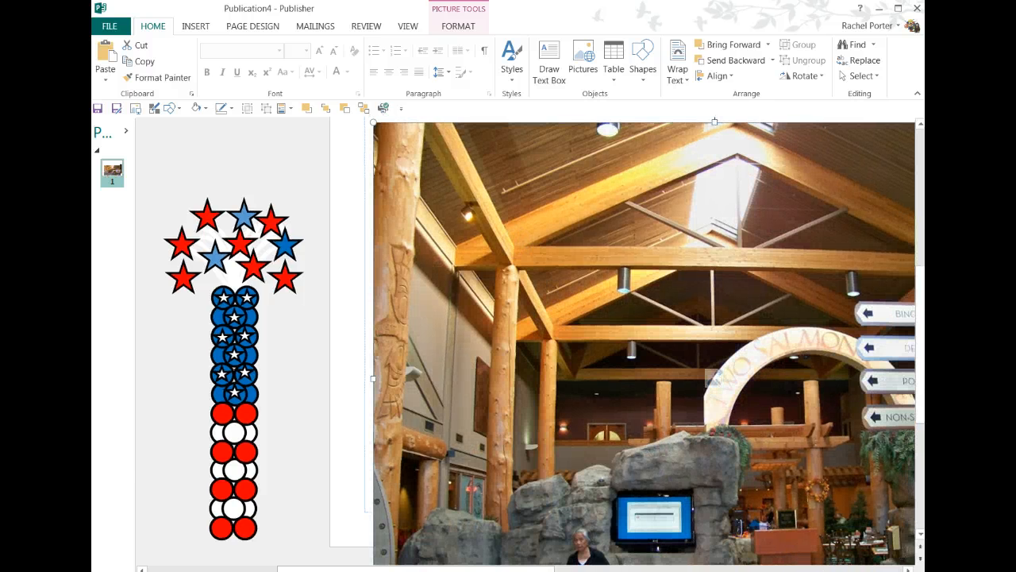
{"action": "scroll", "coordinate": [526, 341], "scroll_direction": "down", "scroll_amount": 1}
{"action": "left_click_drag", "start_coordinate": [683, 429], "coordinate": [683, 327]}
{"action": "scroll", "coordinate": [704, 437], "scroll_direction": "up", "scroll_amount": 3}
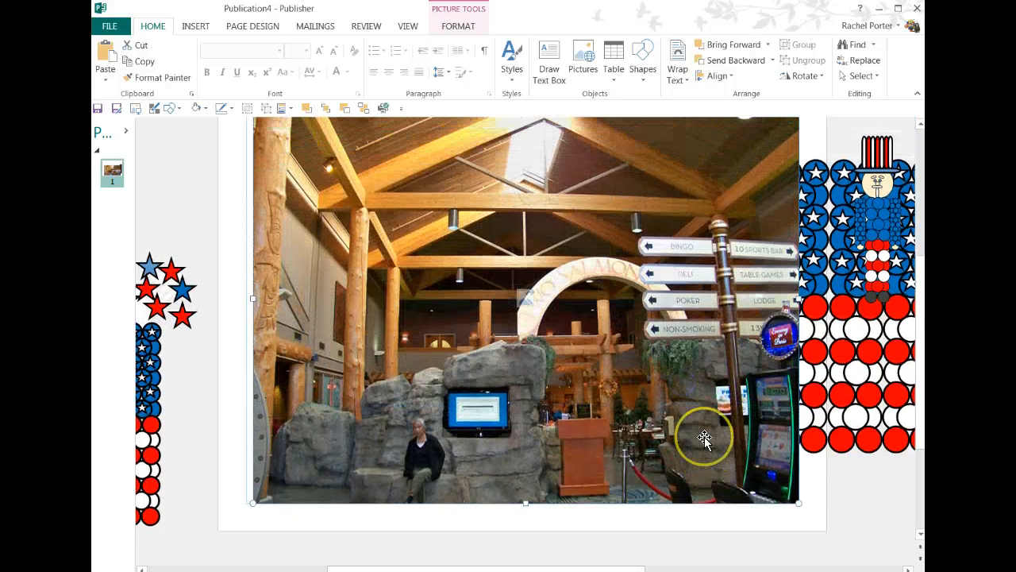
{"action": "left_click_drag", "start_coordinate": [613, 405], "coordinate": [612, 406]}
{"action": "scroll", "coordinate": [613, 406], "scroll_direction": "up", "scroll_amount": 2}
{"action": "scroll", "coordinate": [613, 406], "scroll_direction": "down", "scroll_amount": 1}
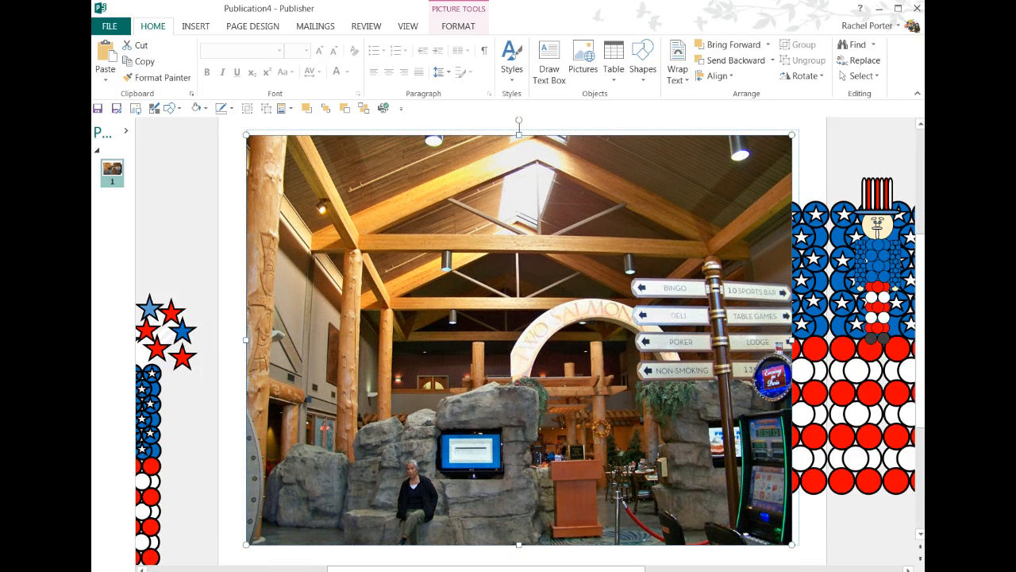
- Move the grouped figure from the circle flag to the pasteboard left of the page, above the starred column
{"action": "mouse_move", "coordinate": [888, 390]}
{"action": "left_mouse_down"}
{"action": "mouse_move", "coordinate": [695, 384]}
{"action": "mouse_move", "coordinate": [584, 412]}
{"action": "mouse_move", "coordinate": [855, 382]}
{"action": "left_mouse_up"}
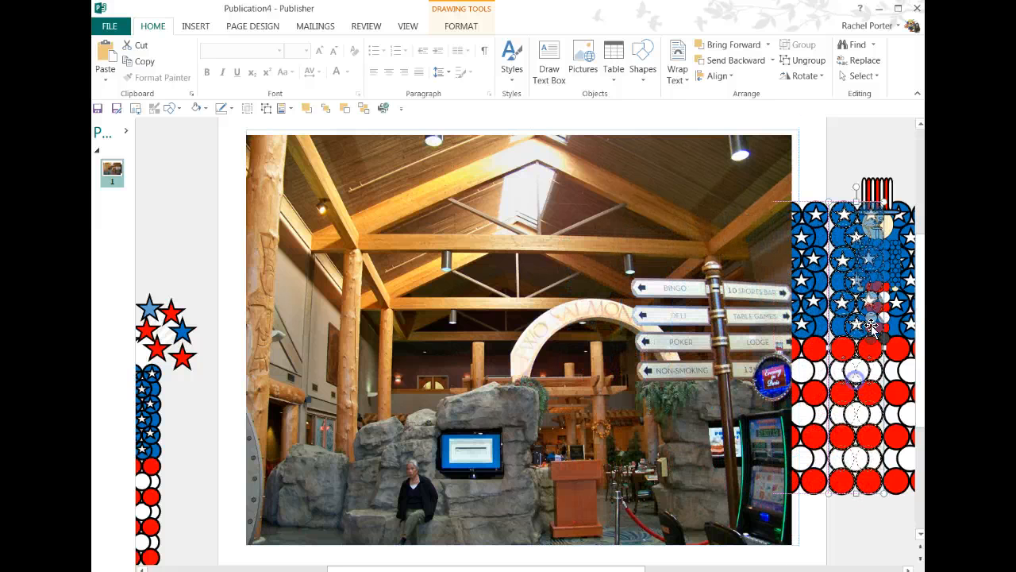
{"action": "left_click", "coordinate": [883, 193]}
{"action": "left_click_drag", "start_coordinate": [883, 193], "coordinate": [194, 170]}
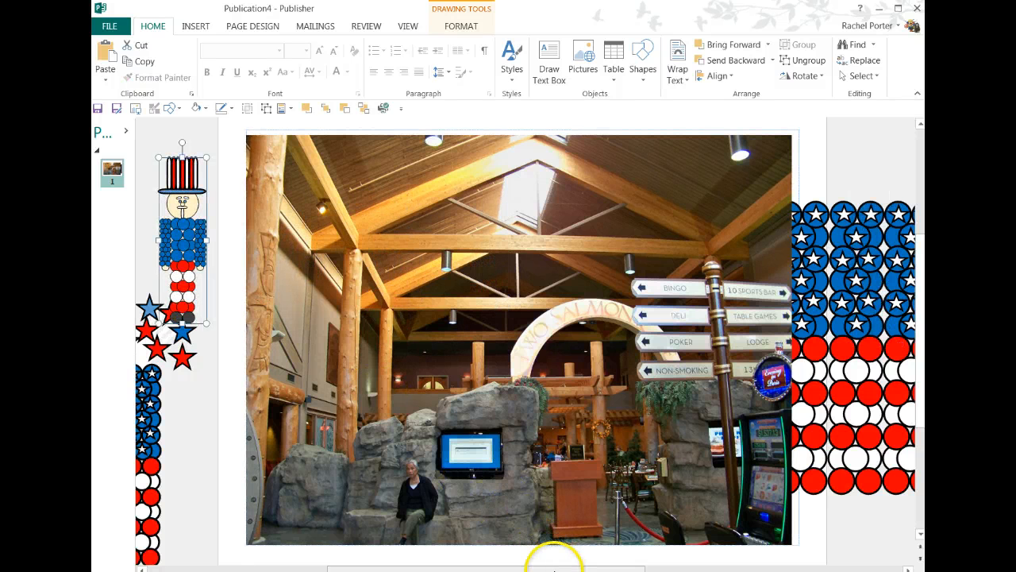
{"action": "left_click_drag", "start_coordinate": [555, 568], "coordinate": [686, 563]}
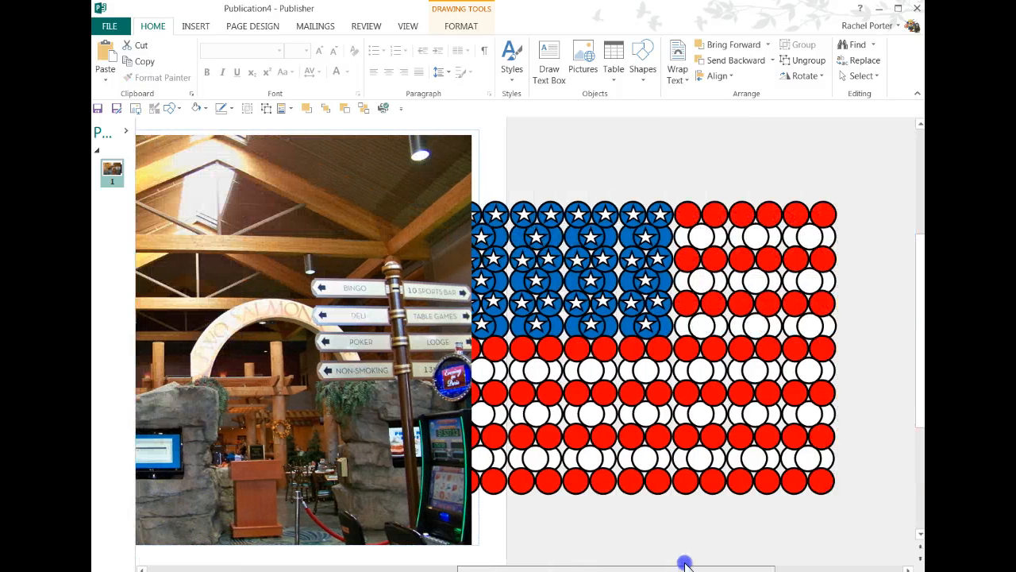
- Shift the lobby photograph left, clear of the circle flag, and group all the flag's columns into one object
{"action": "left_click_drag", "start_coordinate": [442, 246], "coordinate": [293, 246]}
{"action": "left_click_drag", "start_coordinate": [866, 512], "coordinate": [598, 515]}
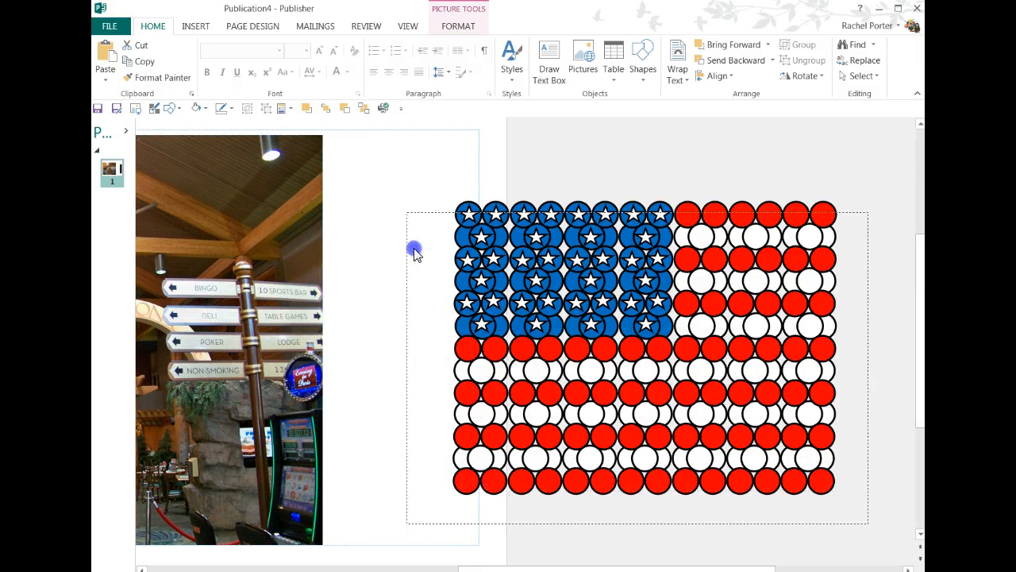
{"action": "left_click_drag", "start_coordinate": [414, 251], "coordinate": [402, 169]}
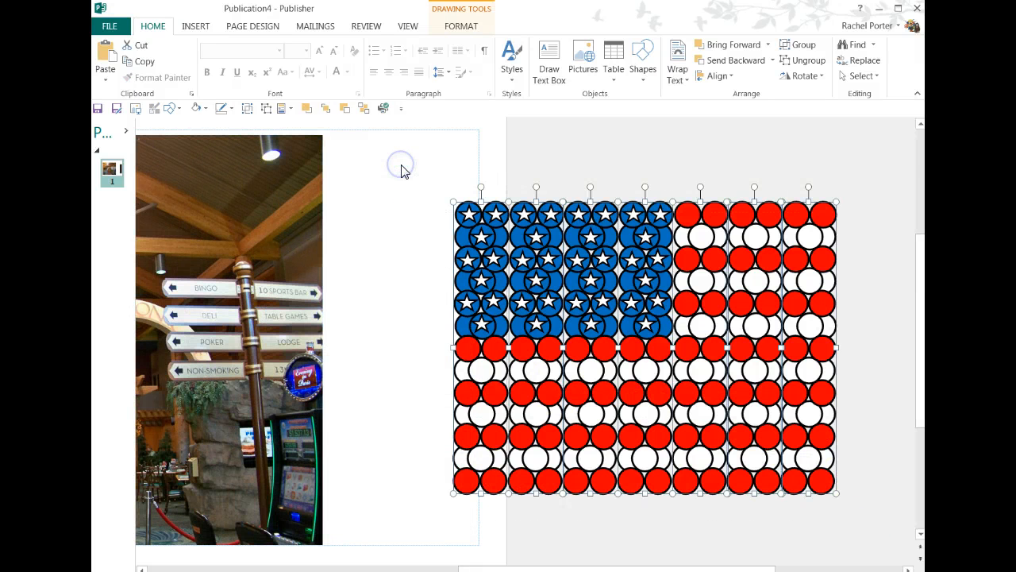
{"action": "left_click", "coordinate": [244, 109]}
- Lock the flag group's aspect ratio and scale it down to about 5.83" wide by 4.44" high
{"action": "left_click", "coordinate": [449, 27]}
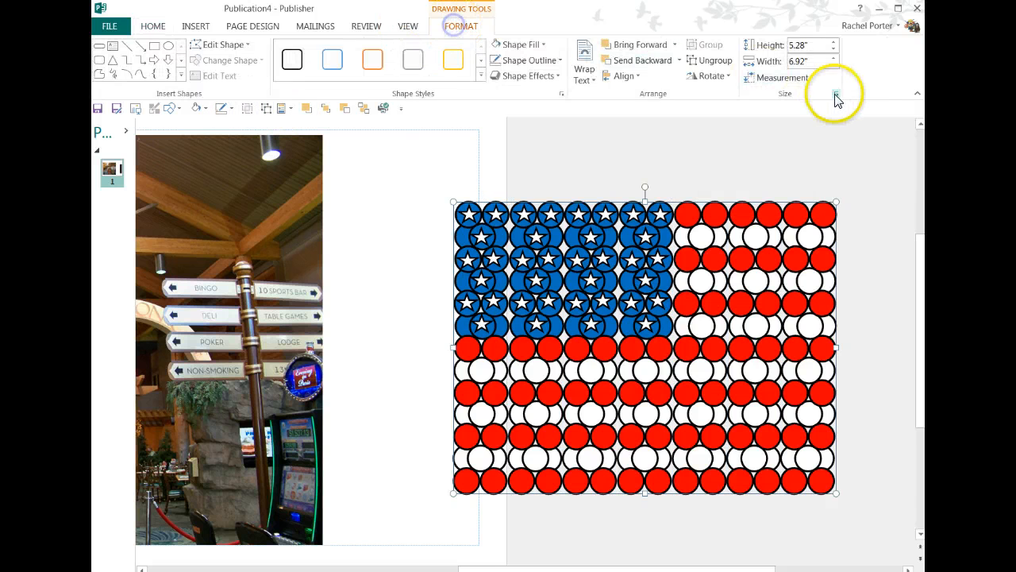
{"action": "left_click", "coordinate": [836, 94]}
{"action": "left_click", "coordinate": [361, 258]}
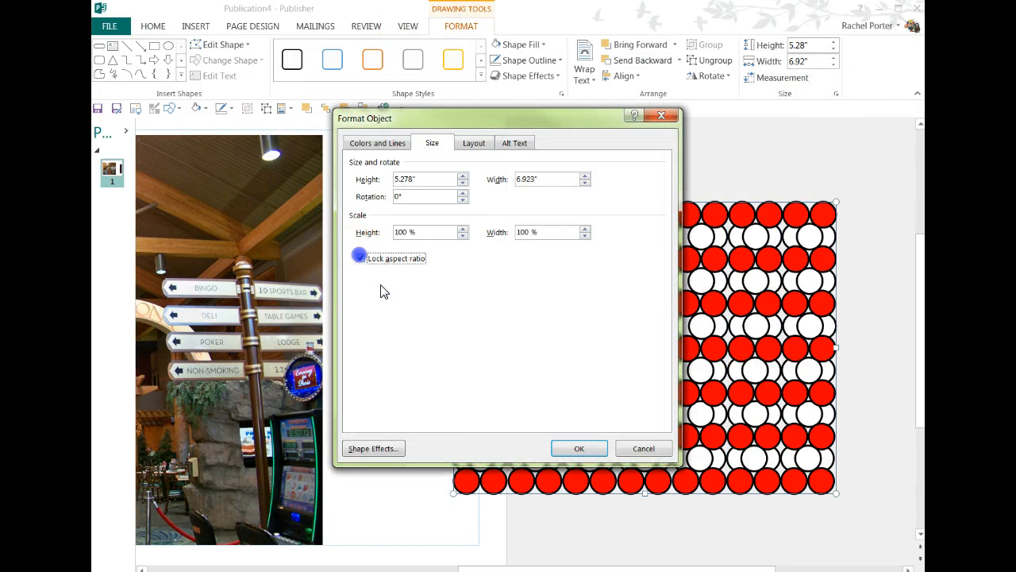
{"action": "left_click", "coordinate": [577, 449]}
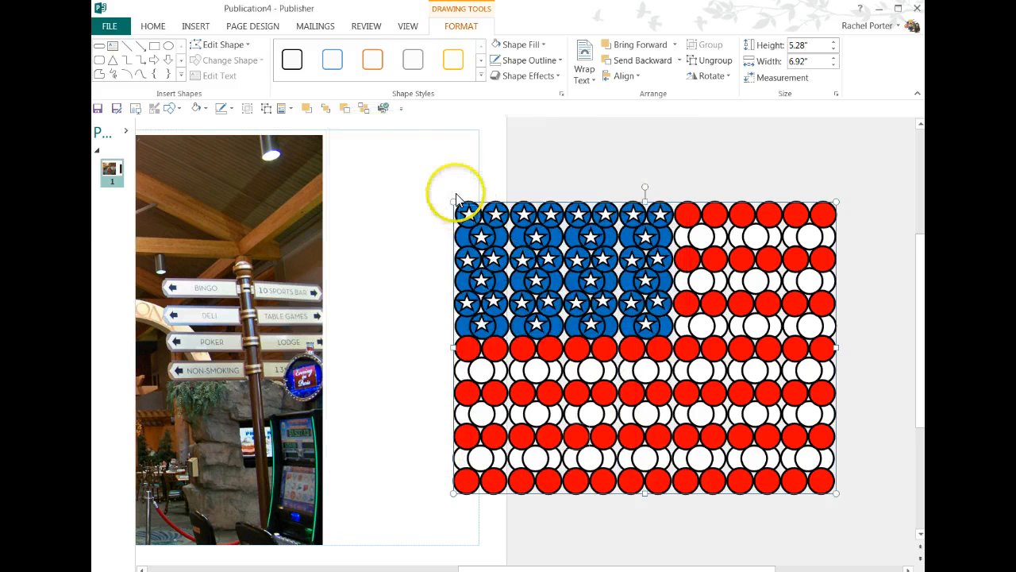
{"action": "left_click_drag", "start_coordinate": [448, 197], "coordinate": [514, 248]}
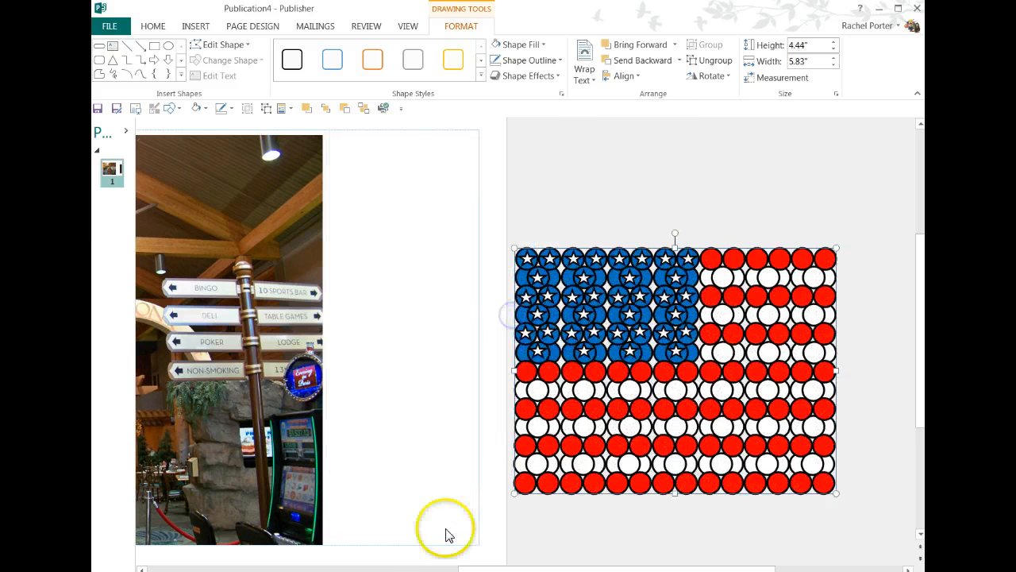
- Move the flag group onto the lobby photograph and send the photograph behind all the artwork
{"action": "left_click_drag", "start_coordinate": [465, 566], "coordinate": [307, 553]}
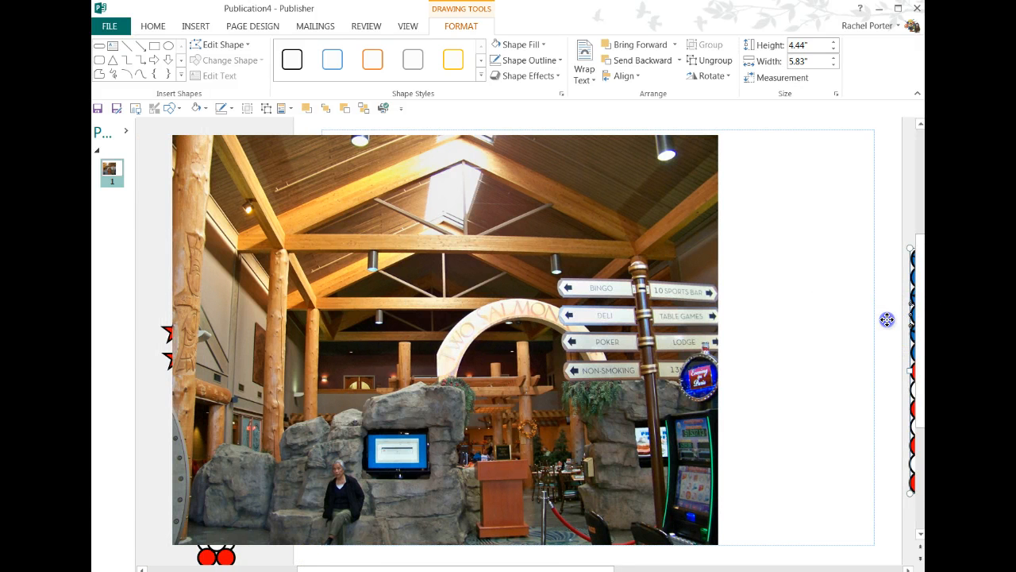
{"action": "left_click_drag", "start_coordinate": [887, 319], "coordinate": [605, 373]}
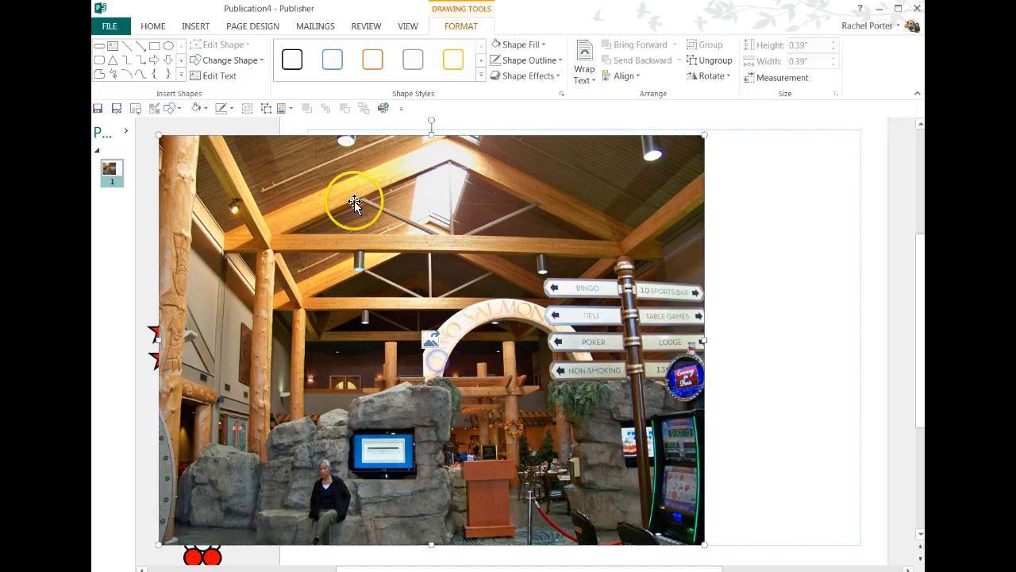
{"action": "left_click", "coordinate": [408, 194]}
{"action": "left_click", "coordinate": [365, 108]}
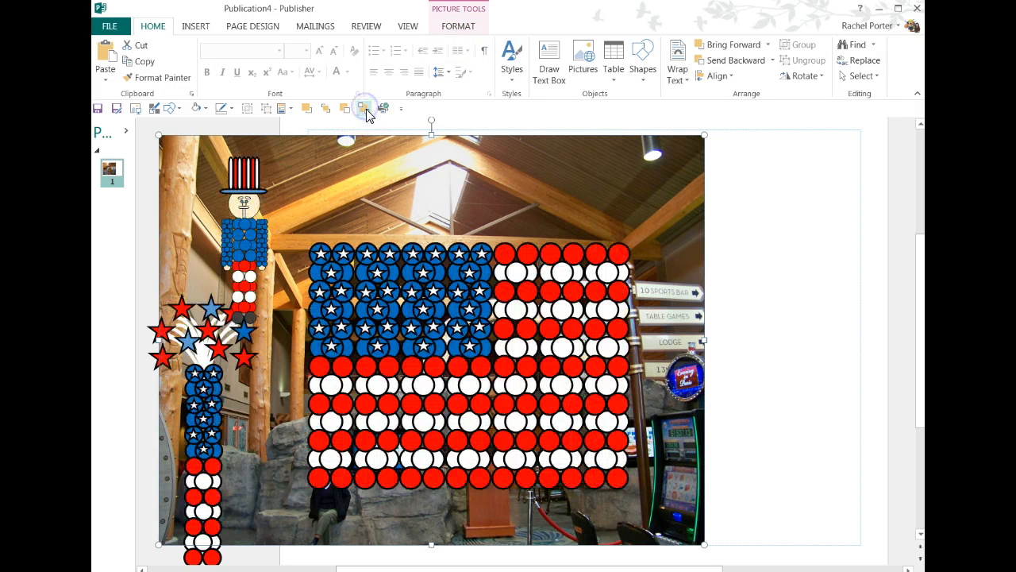
- Shrink the flag group and position it below the horizontal wooden beam, between the two hanging lights
{"action": "left_click", "coordinate": [377, 311]}
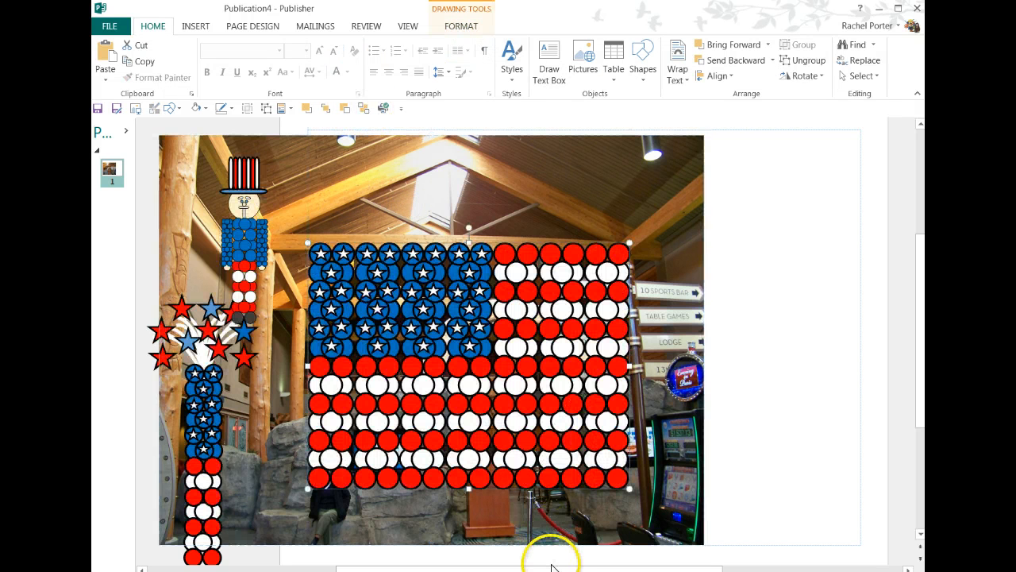
{"action": "left_click_drag", "start_coordinate": [549, 569], "coordinate": [511, 568]}
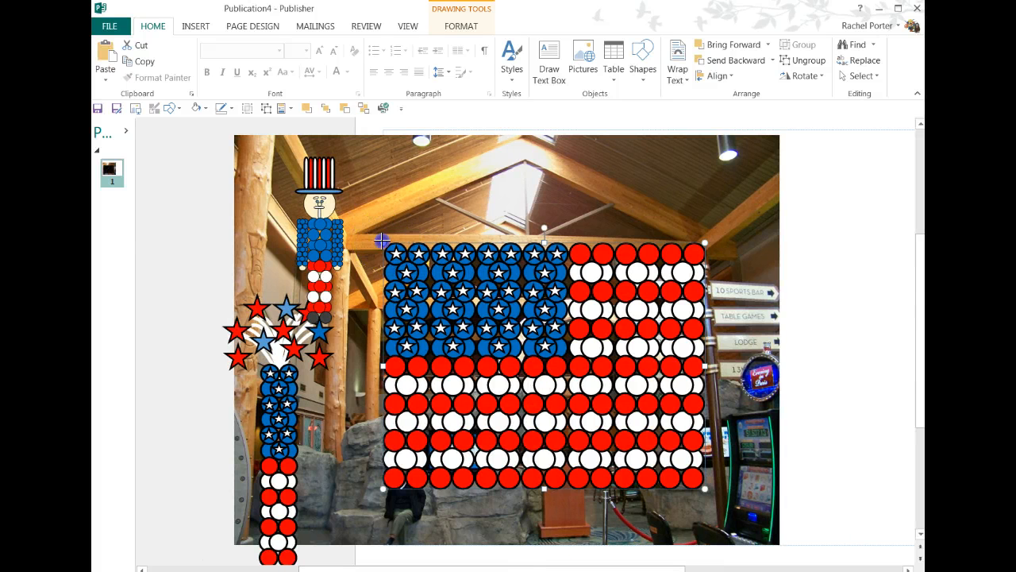
{"action": "left_click_drag", "start_coordinate": [382, 240], "coordinate": [490, 324]}
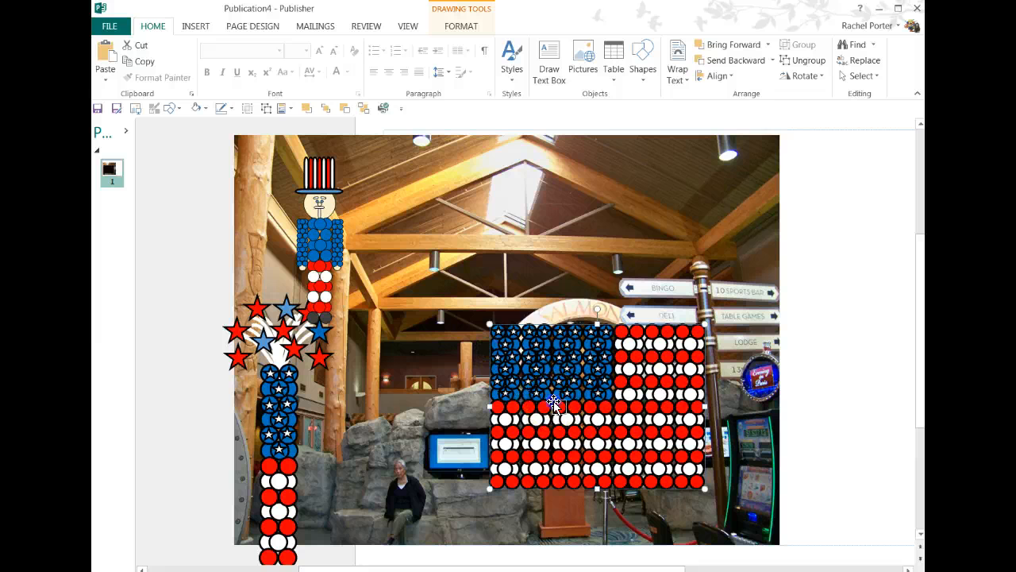
{"action": "left_click_drag", "start_coordinate": [554, 403], "coordinate": [487, 334]}
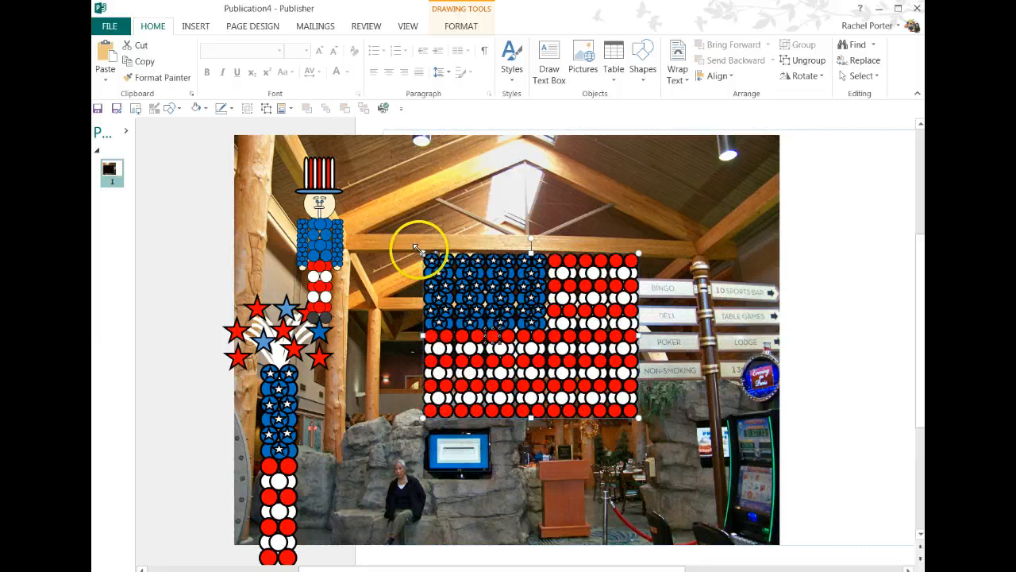
{"action": "left_click_drag", "start_coordinate": [419, 251], "coordinate": [466, 312]}
{"action": "left_click_drag", "start_coordinate": [516, 353], "coordinate": [468, 293]}
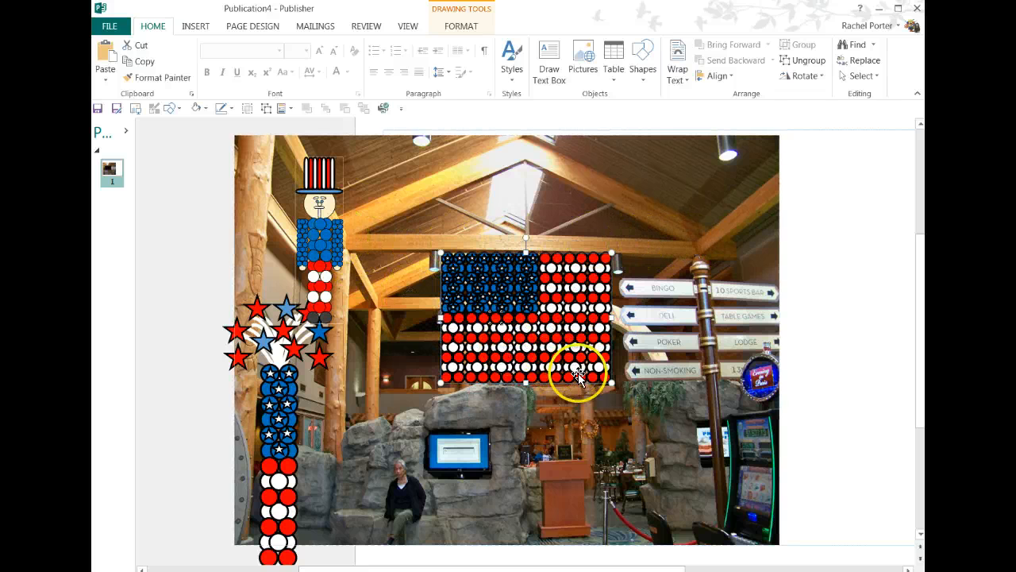
{"action": "left_click_drag", "start_coordinate": [608, 382], "coordinate": [604, 378]}
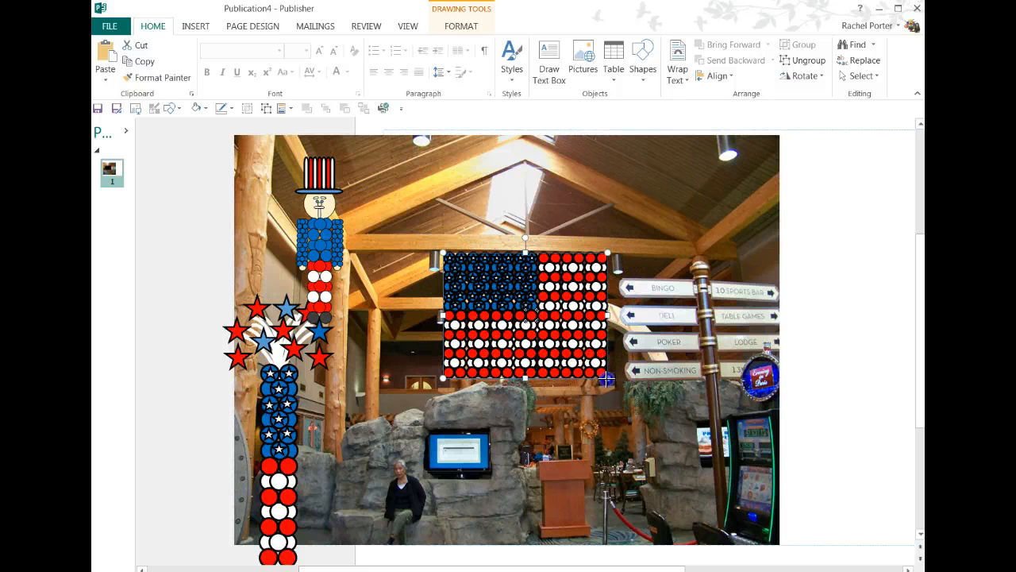
{"action": "left_click_drag", "start_coordinate": [606, 379], "coordinate": [602, 374]}
- Apply a thinner outline weight to the circles and stars of the whole flag group
{"action": "left_click", "coordinate": [528, 312]}
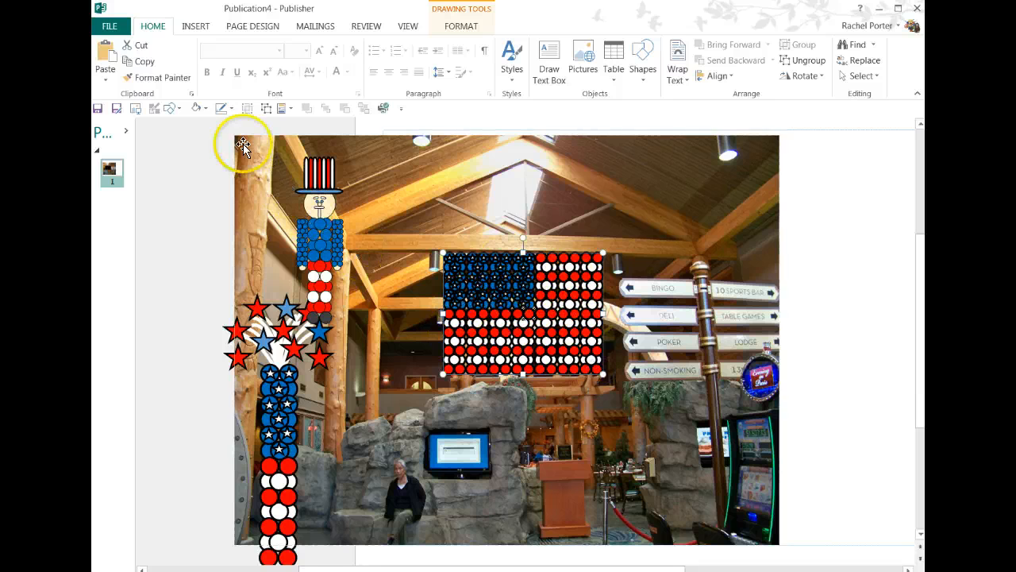
{"action": "left_click", "coordinate": [229, 108]}
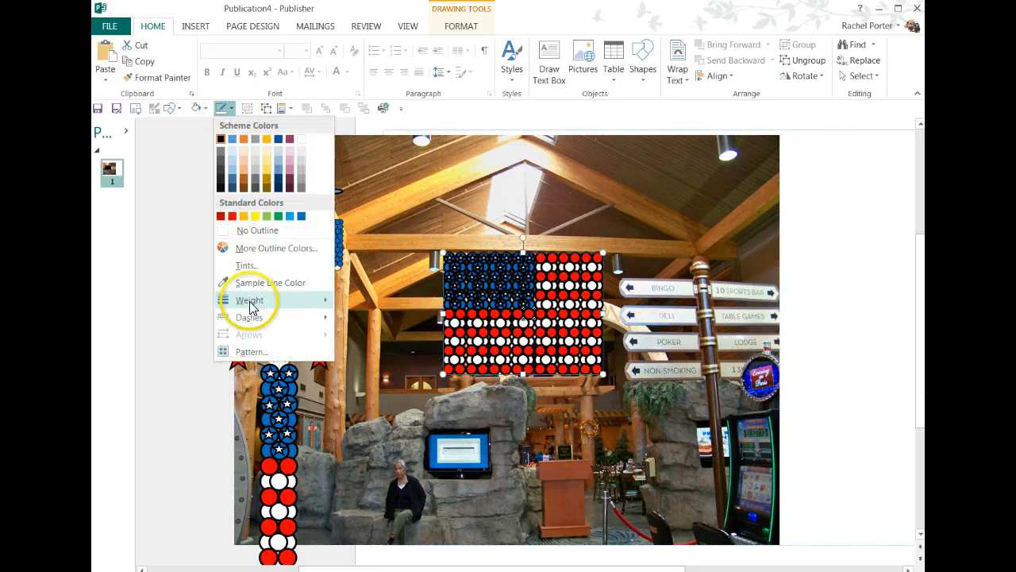
{"action": "mouse_move", "coordinate": [251, 307]}
{"action": "left_click", "coordinate": [370, 299]}
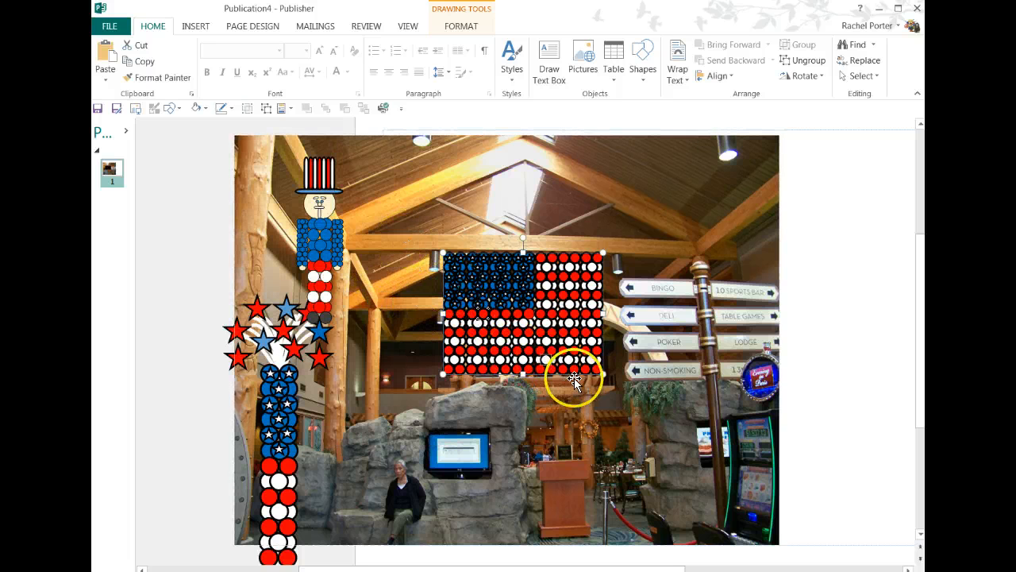
{"action": "left_click", "coordinate": [566, 341]}
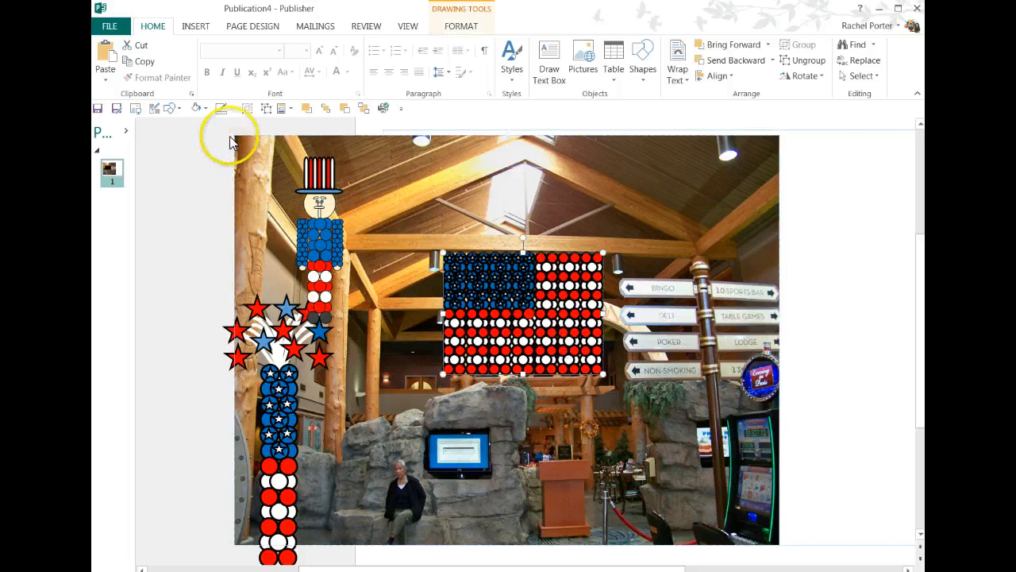
{"action": "left_click", "coordinate": [230, 108]}
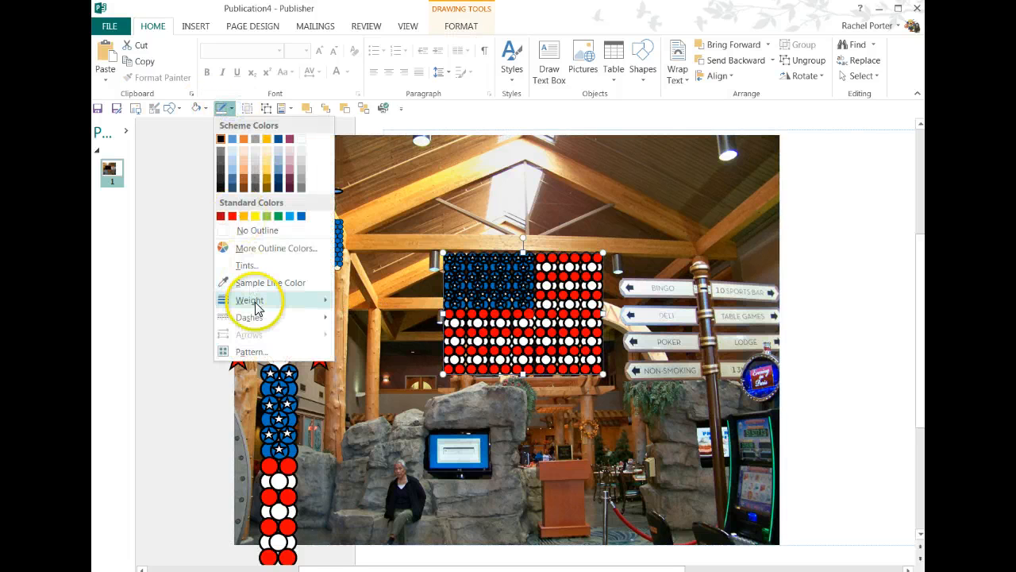
{"action": "mouse_move", "coordinate": [255, 306]}
{"action": "left_click", "coordinate": [373, 307]}
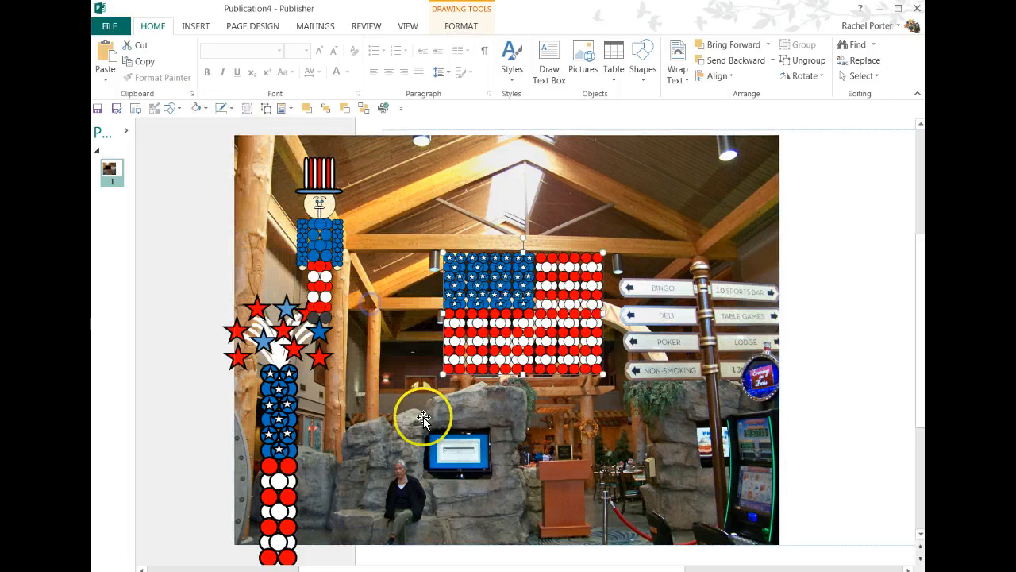
- Draw a nearly horizontal line about 3.14" long just above the flag, spanning the distance between the two hanging lights
{"action": "left_click", "coordinate": [180, 337]}
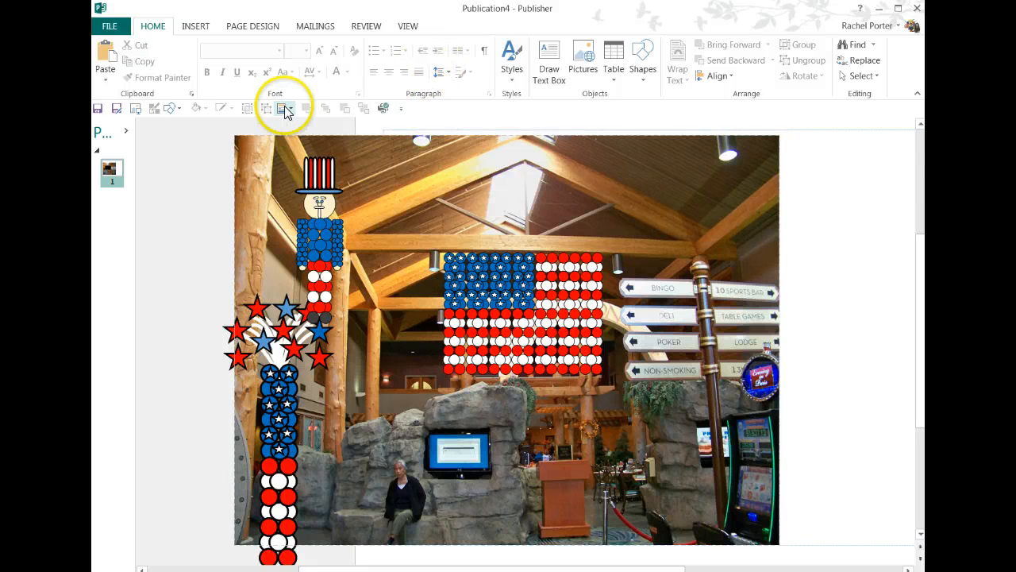
{"action": "left_click", "coordinate": [169, 108]}
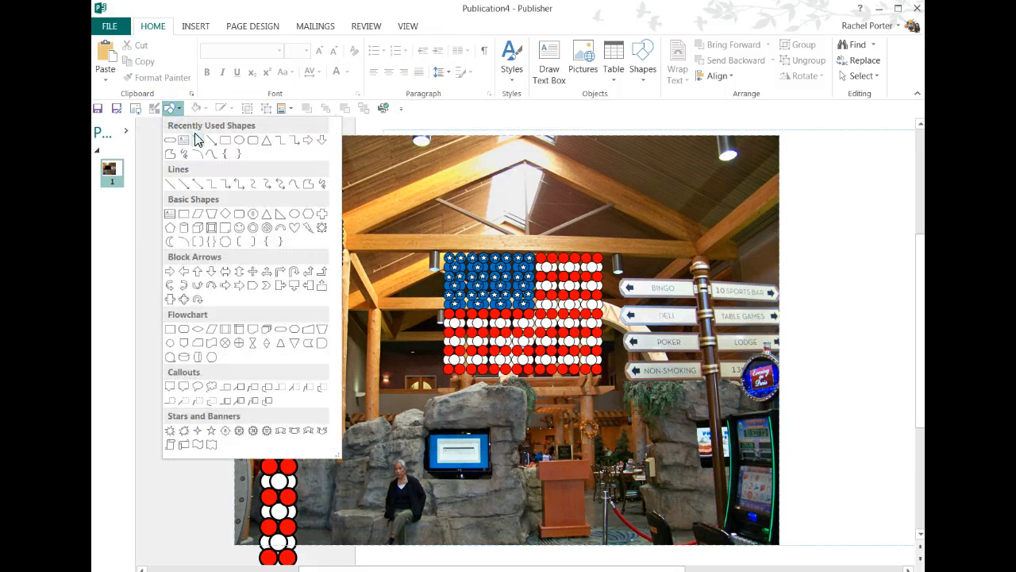
{"action": "left_click", "coordinate": [197, 140]}
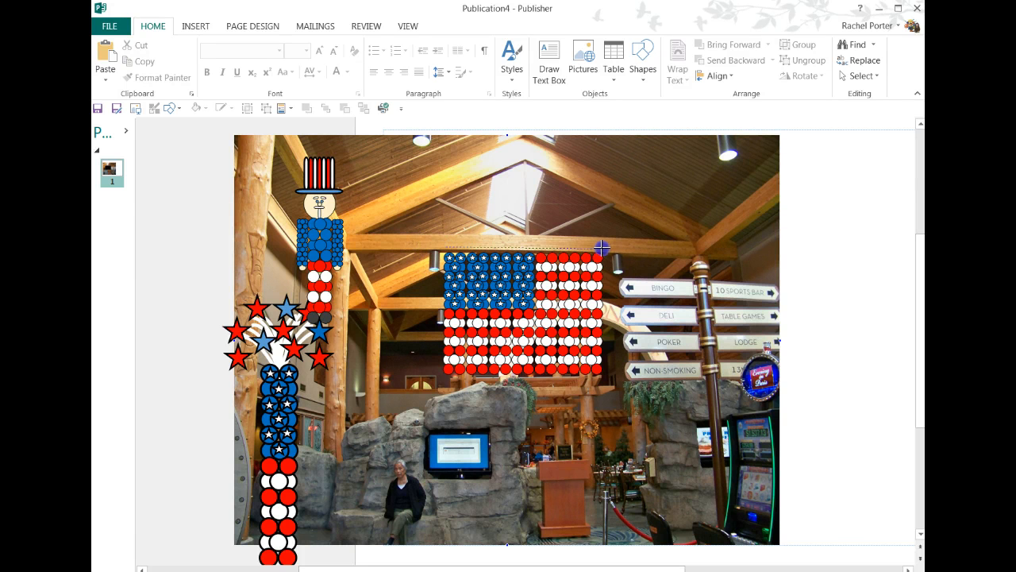
{"action": "left_click_drag", "start_coordinate": [602, 248], "coordinate": [602, 247]}
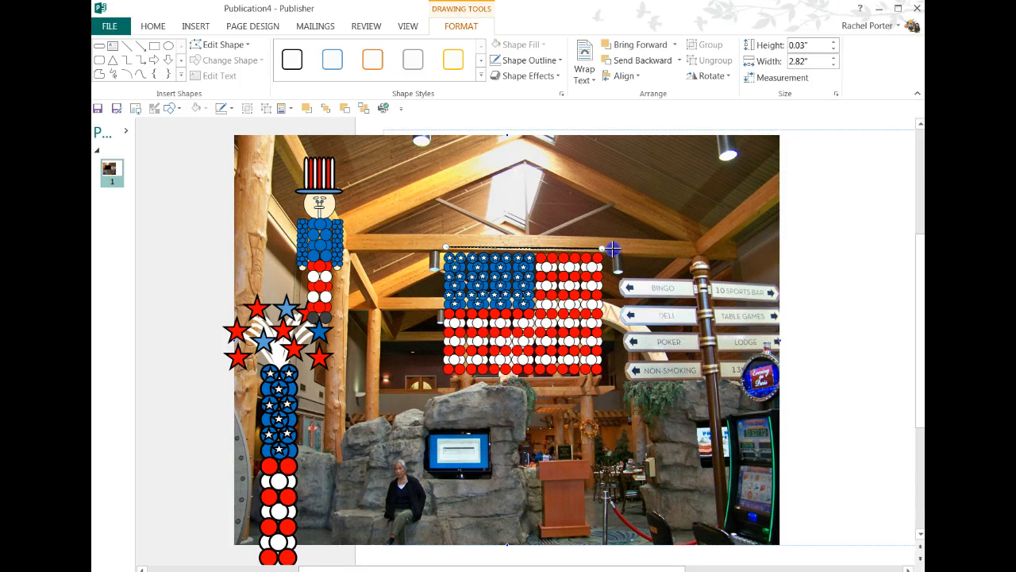
{"action": "left_click_drag", "start_coordinate": [613, 249], "coordinate": [614, 249]}
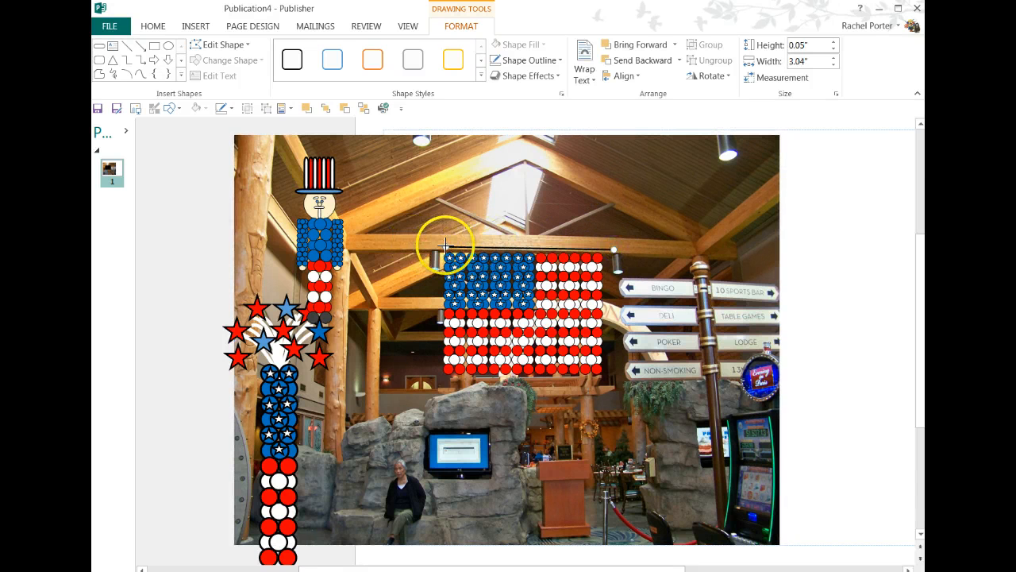
{"action": "left_click_drag", "start_coordinate": [446, 247], "coordinate": [441, 246]}
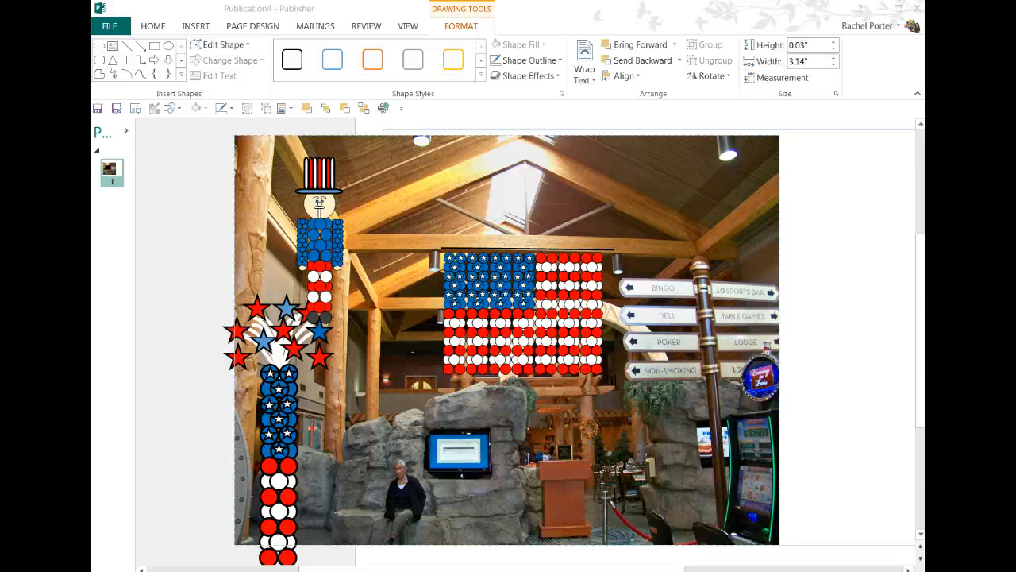
- Switch to the Excel workbook Book1, place its window beside the flag and widen it to reveal column G
{"action": "left_click_drag", "start_coordinate": [991, 70], "coordinate": [207, 14]}
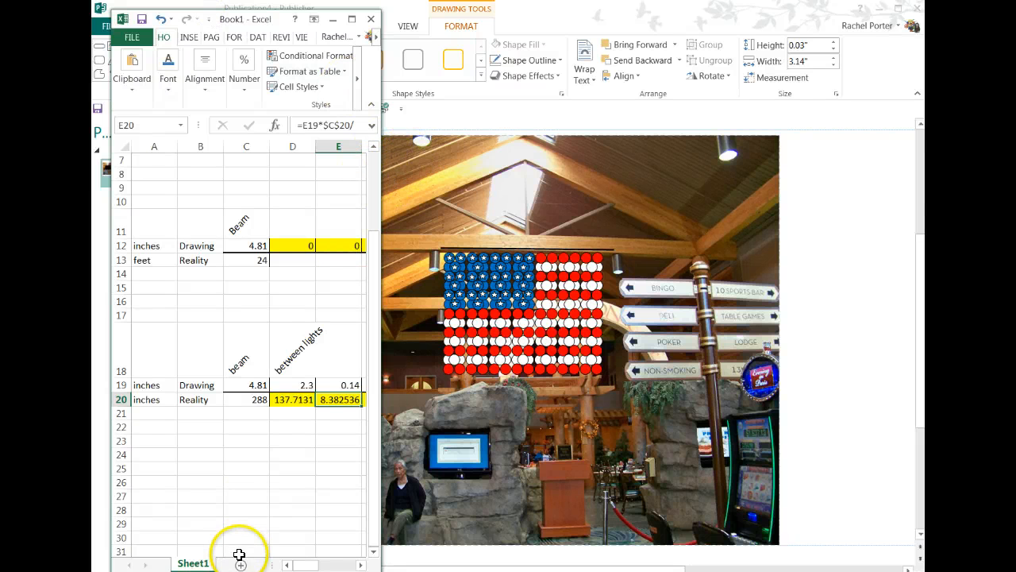
{"action": "left_click", "coordinate": [362, 565]}
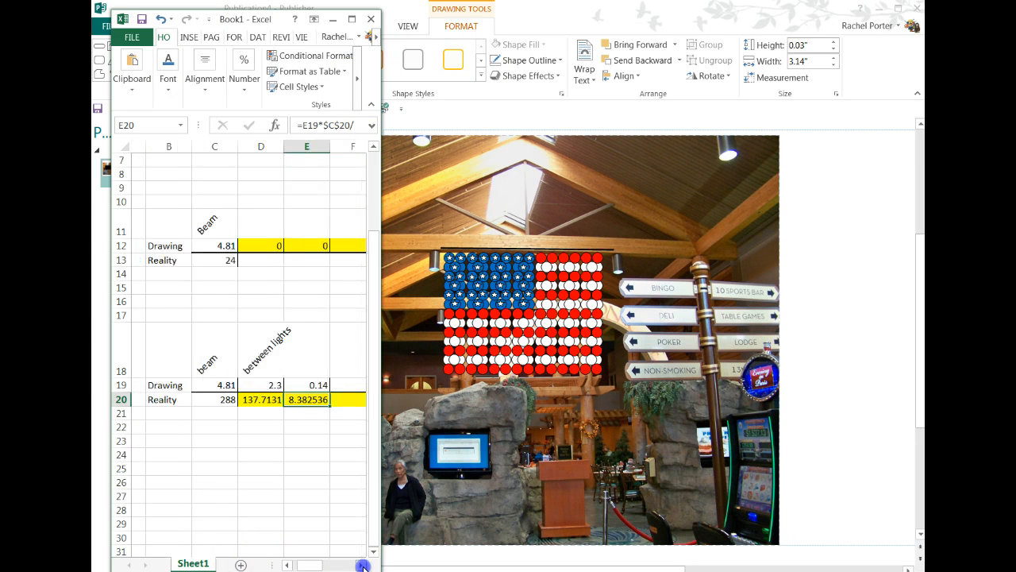
{"action": "left_click_drag", "start_coordinate": [381, 500], "coordinate": [415, 498]}
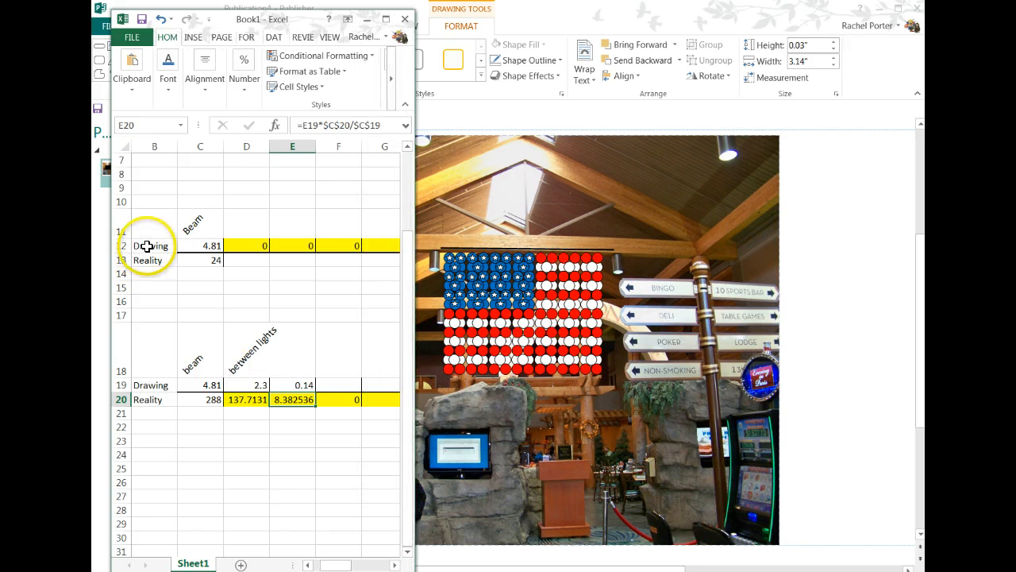
- Enter 12 as the beam's Reality value in cell C20
{"action": "left_click", "coordinate": [203, 403]}
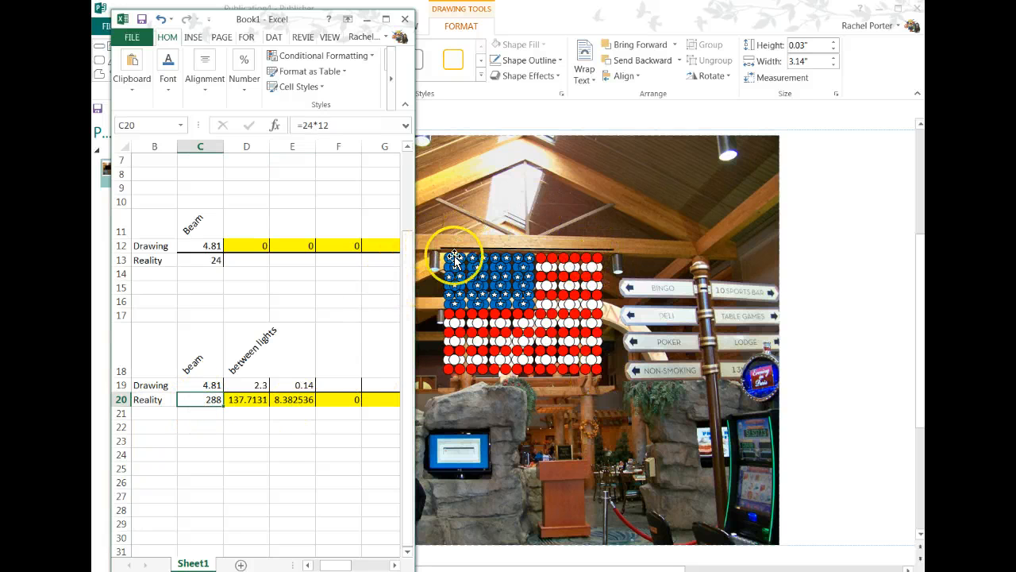
{"action": "type", "text": "12"}
{"action": "left_click", "coordinate": [234, 436]}
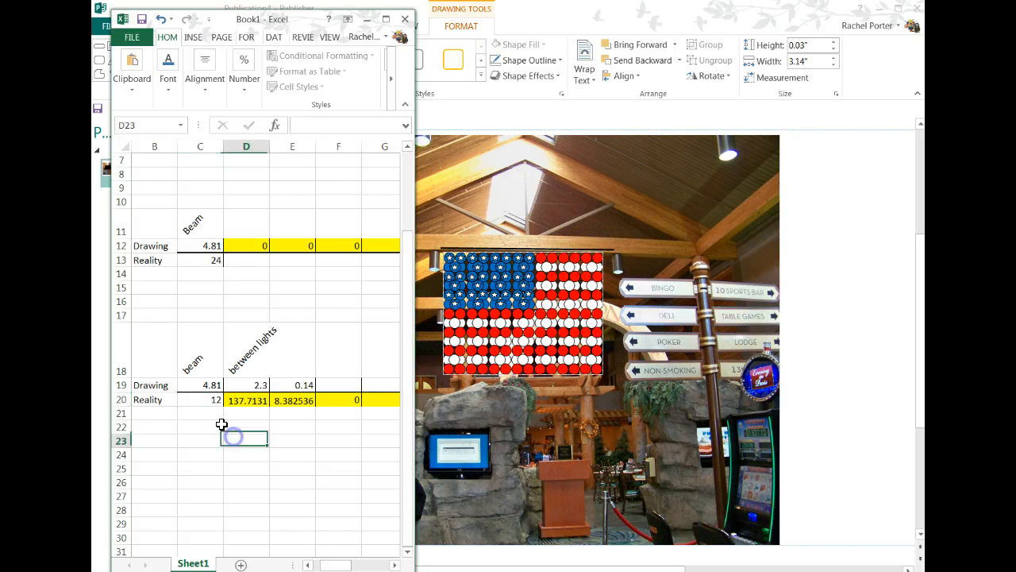
- Set the beam's Drawing value in C19 to 3.14 and its Reality value in C20 to 24
{"action": "left_click", "coordinate": [200, 385]}
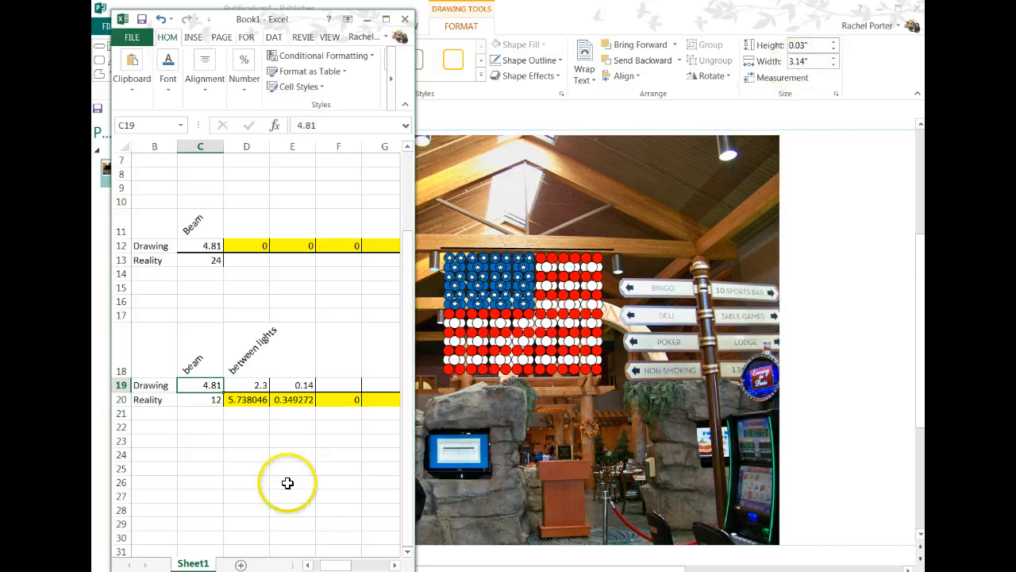
{"action": "type", "text": "3.14"}
{"action": "key", "text": "Return"}
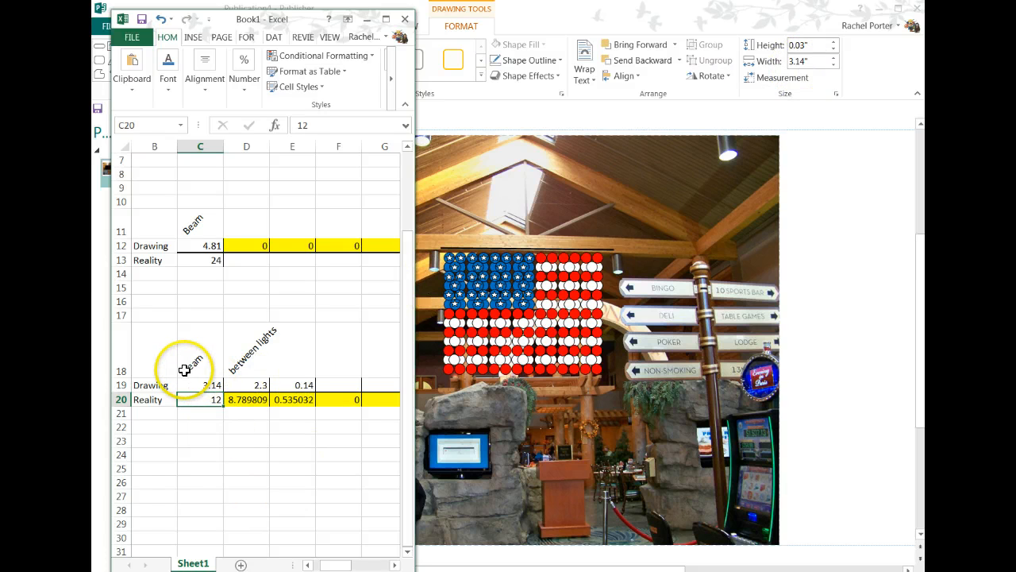
{"action": "left_click", "coordinate": [198, 400]}
{"action": "type", "text": "24"}
{"action": "key", "text": "Return"}
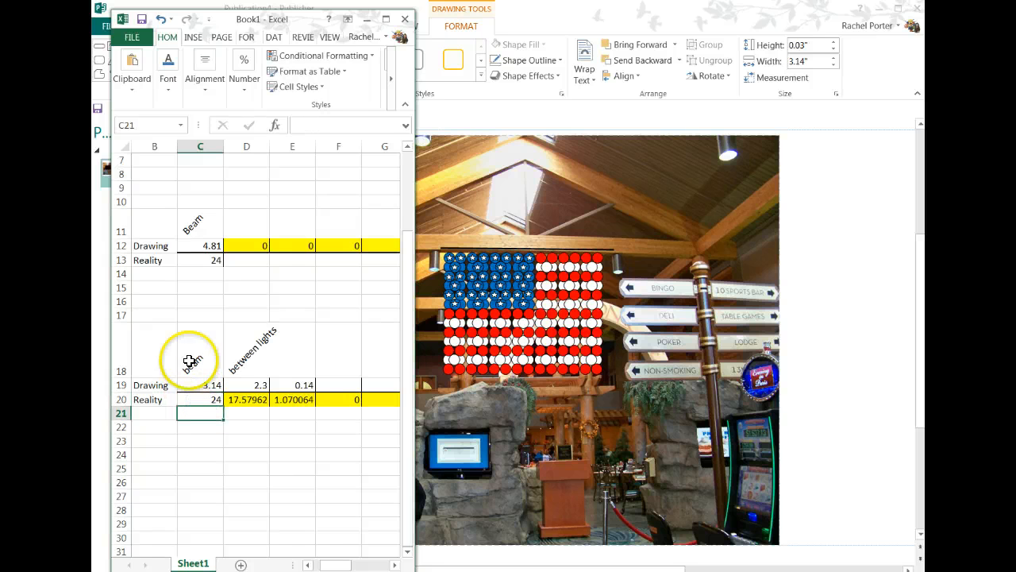
- Return to Publisher and stretch the line above the flag across the full beam, about 6.32" wide
{"action": "left_click", "coordinate": [243, 384]}
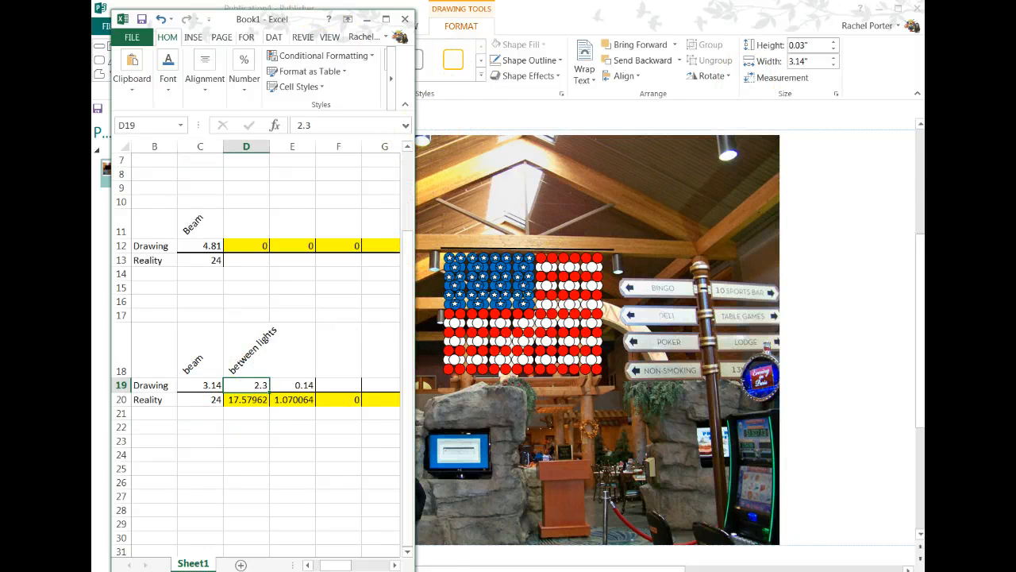
{"action": "left_click_drag", "start_coordinate": [310, 19], "coordinate": [121, 14]}
{"action": "left_click", "coordinate": [441, 246]}
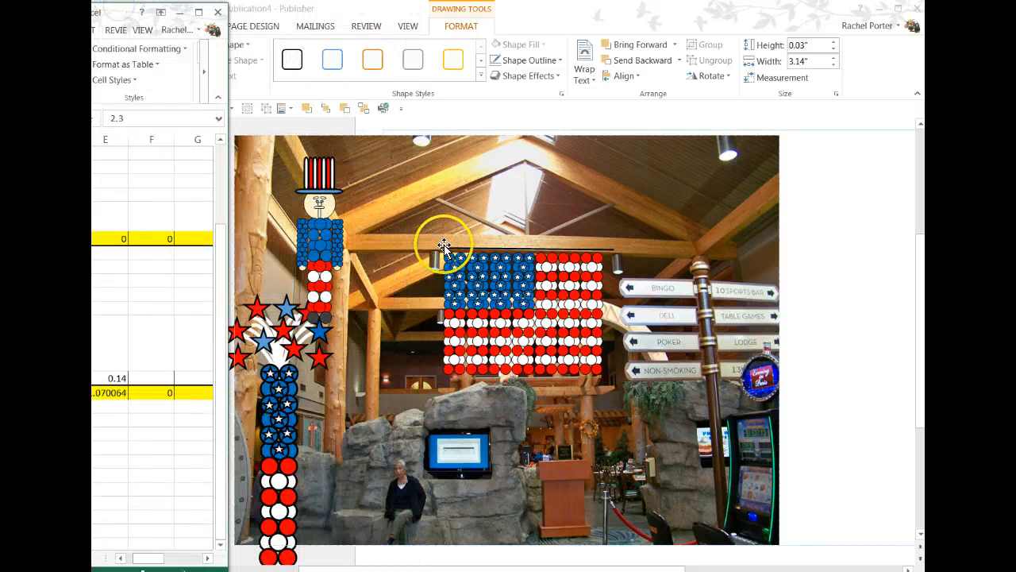
{"action": "left_click_drag", "start_coordinate": [437, 247], "coordinate": [343, 247]}
{"action": "left_click_drag", "start_coordinate": [615, 250], "coordinate": [697, 252]}
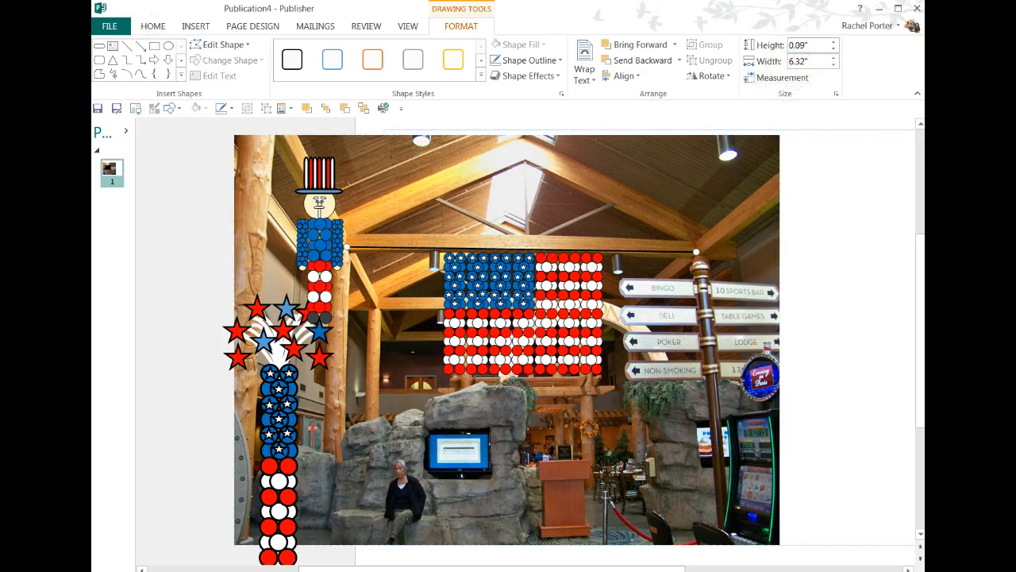
- Bring the Excel workbook Book1 back into view and set the beam's Drawing value in C19 to 3.32
{"action": "left_click_drag", "start_coordinate": [93, 12], "coordinate": [276, 9]}
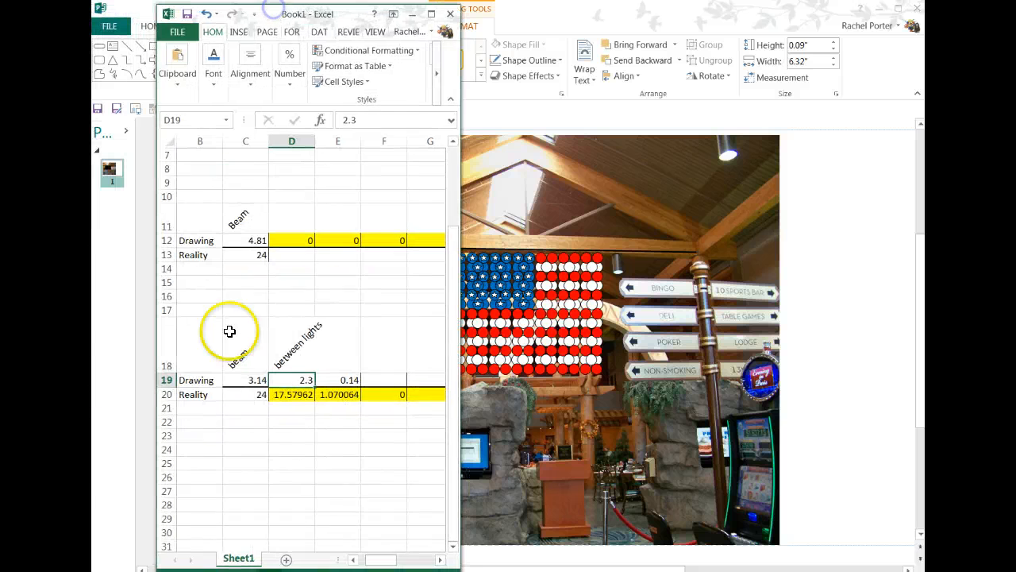
{"action": "left_click", "coordinate": [244, 380]}
{"action": "type", "text": "3."}
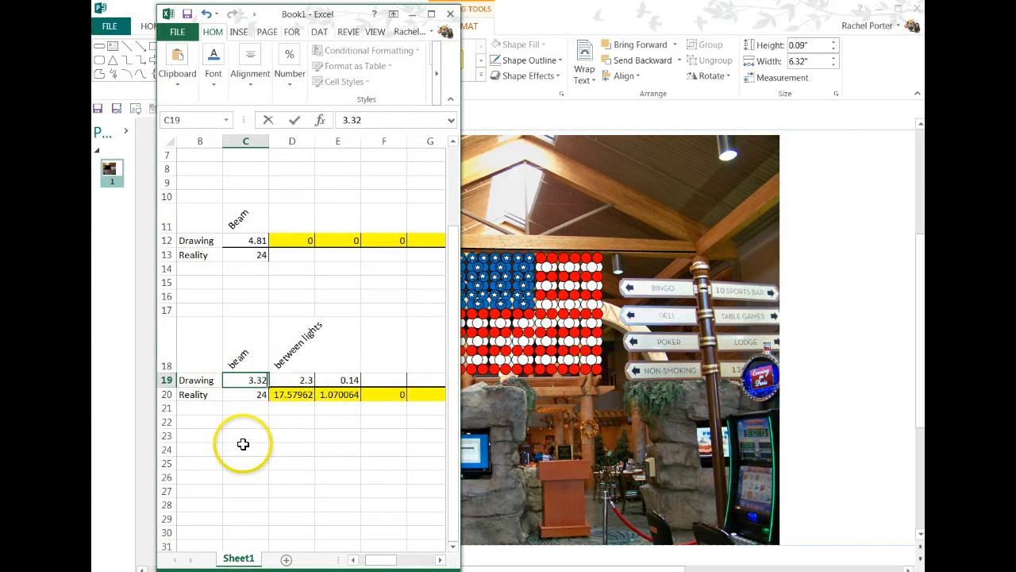
{"action": "type", "text": "32"}
{"action": "key", "text": "Return"}
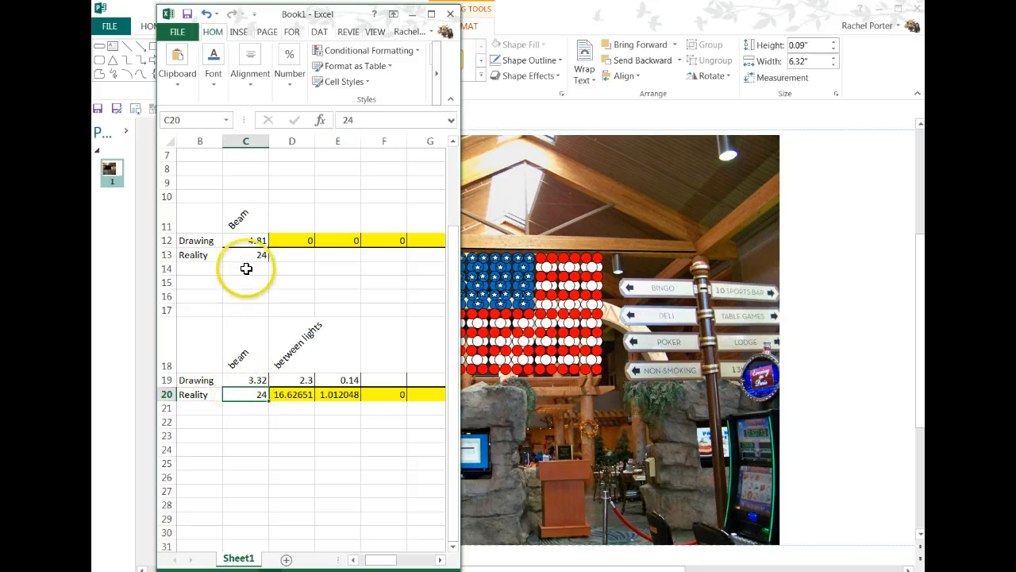
- Return to Publisher and shorten the beam line to span only the two hanging lights, about 3.06" wide
{"action": "left_click_drag", "start_coordinate": [244, 5], "coordinate": [93, 18]}
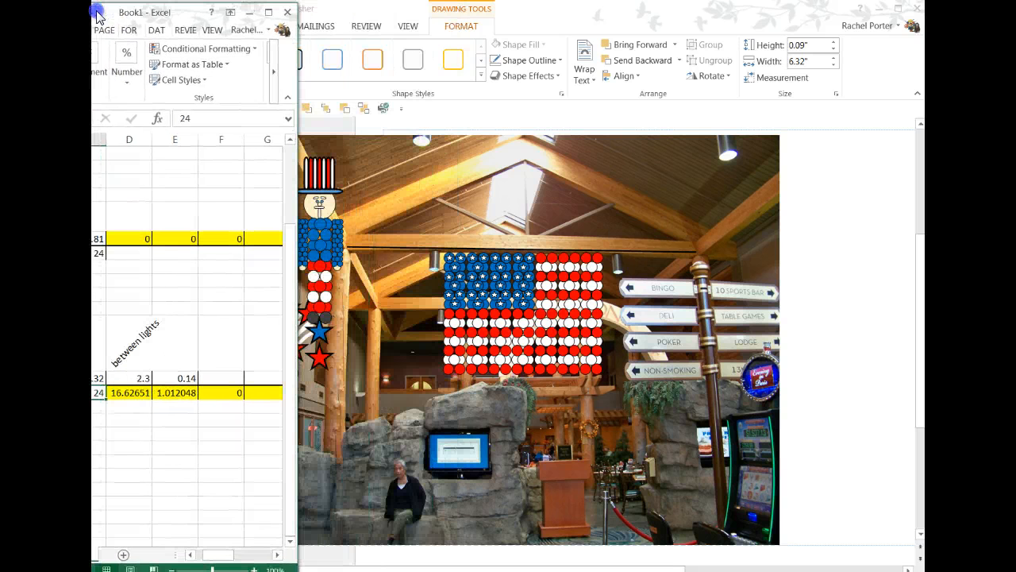
{"action": "left_click", "coordinate": [395, 249]}
{"action": "left_click", "coordinate": [352, 241]}
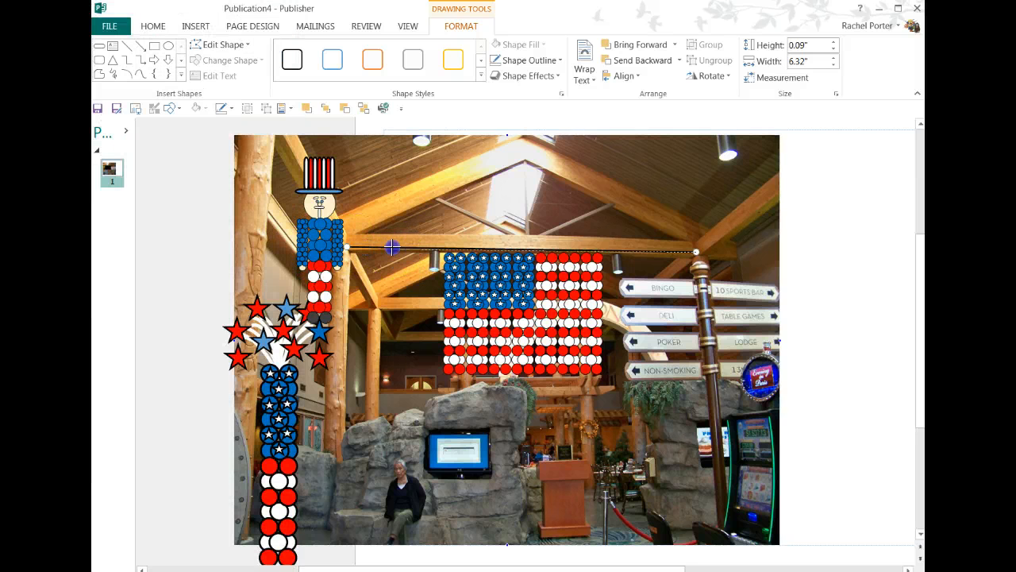
{"action": "left_click_drag", "start_coordinate": [443, 249], "coordinate": [440, 251]}
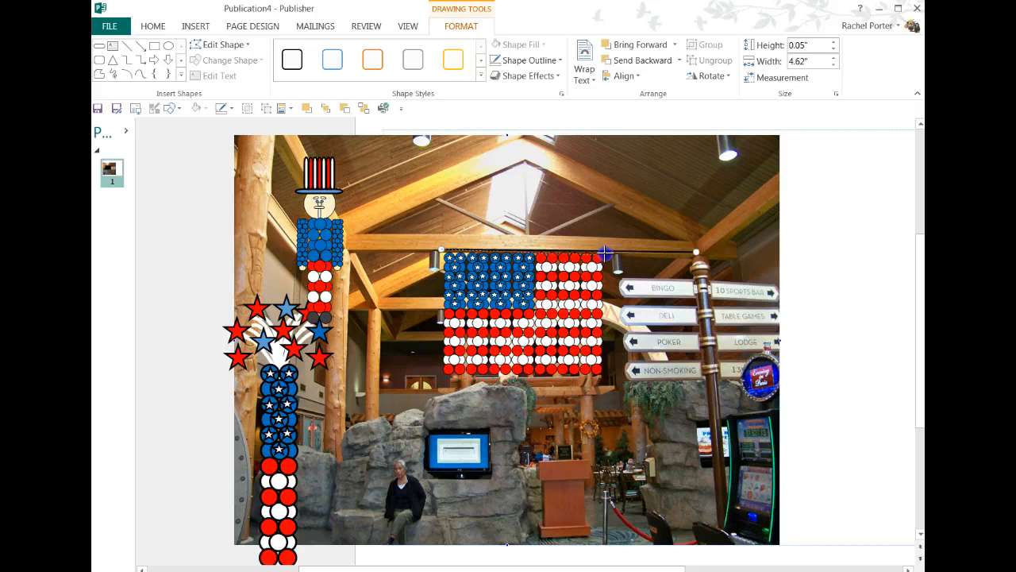
{"action": "left_click_drag", "start_coordinate": [610, 251], "coordinate": [610, 250]}
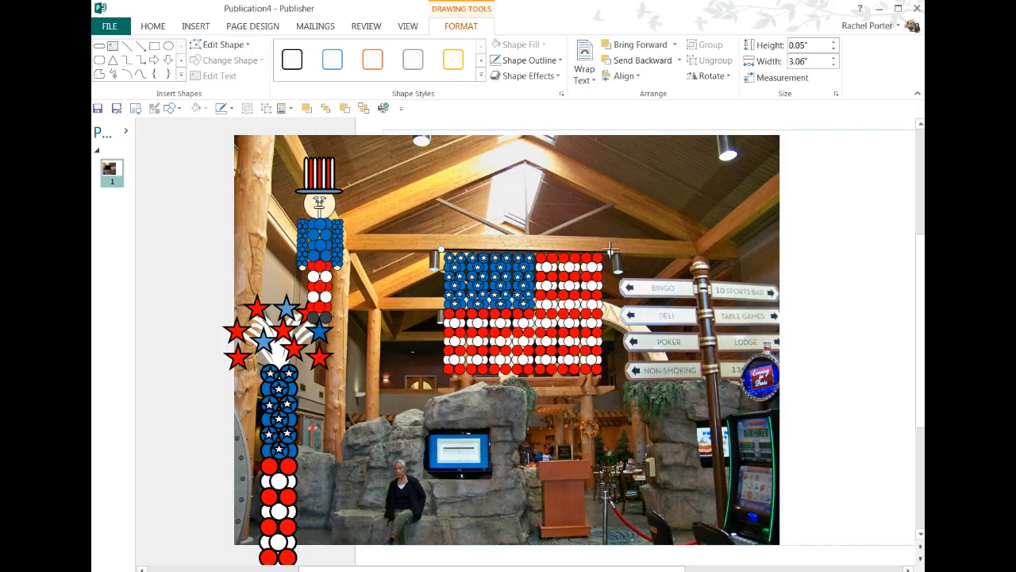
- Switch to the Excel workbook and set the between-lights Drawing value in D19 to 3.06
{"action": "left_click", "coordinate": [60, 11]}
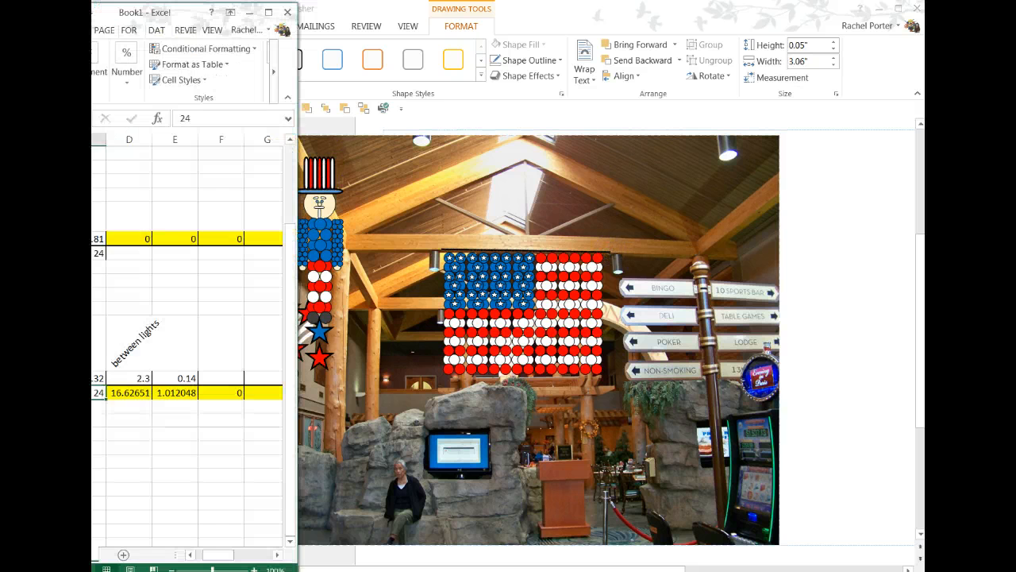
{"action": "left_click", "coordinate": [188, 12]}
{"action": "left_click_drag", "start_coordinate": [111, 9], "coordinate": [237, 16]}
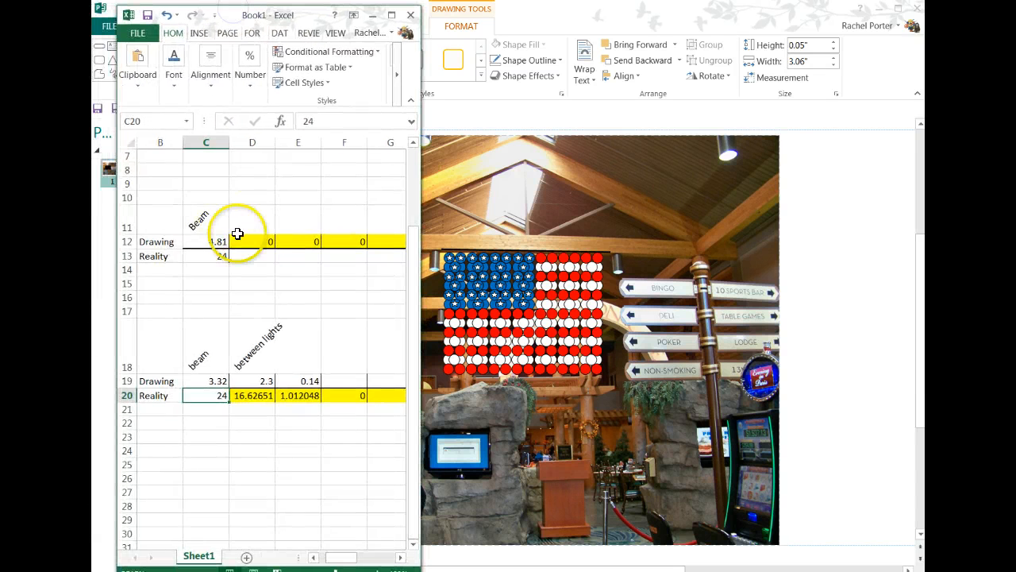
{"action": "double_click", "coordinate": [263, 378]}
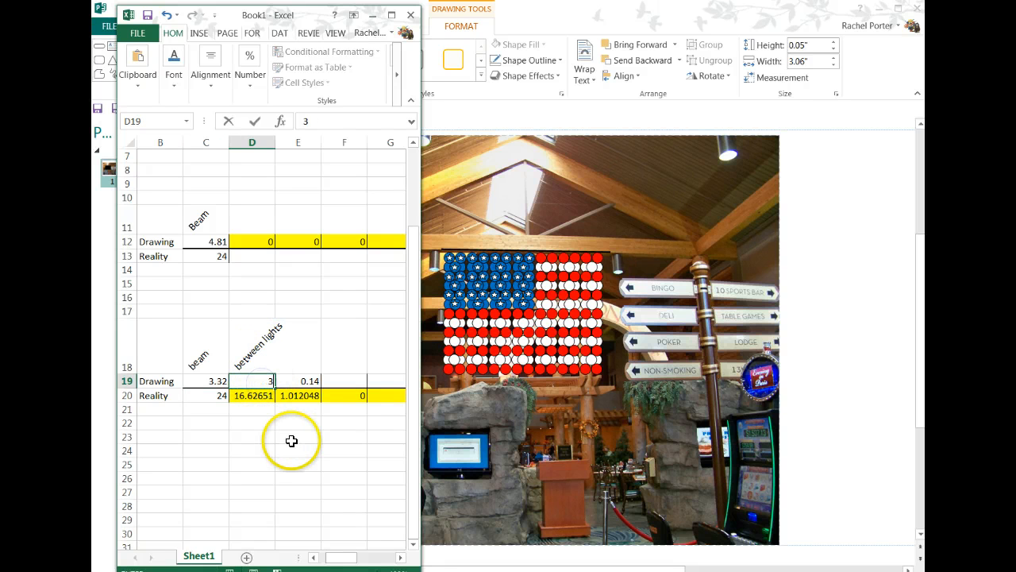
{"action": "key", "text": "Return"}
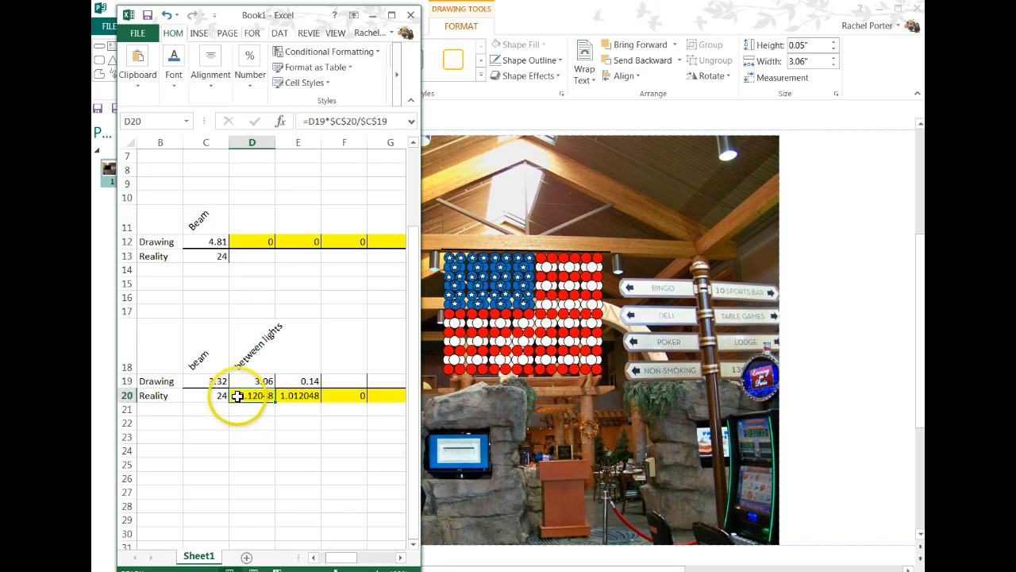
- Return to Publisher and extend both ends of the line to cover the full beam, about 6.26" wide
{"action": "left_click", "coordinate": [528, 253]}
{"action": "left_click", "coordinate": [443, 245]}
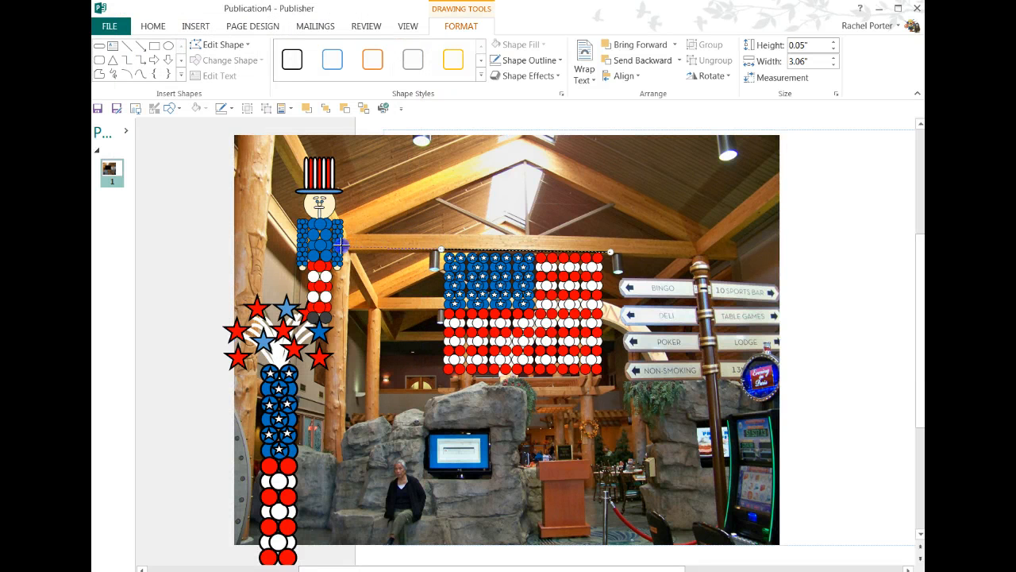
{"action": "left_click_drag", "start_coordinate": [340, 246], "coordinate": [351, 246]}
{"action": "left_click", "coordinate": [430, 243]}
{"action": "left_click_drag", "start_coordinate": [610, 251], "coordinate": [695, 253]}
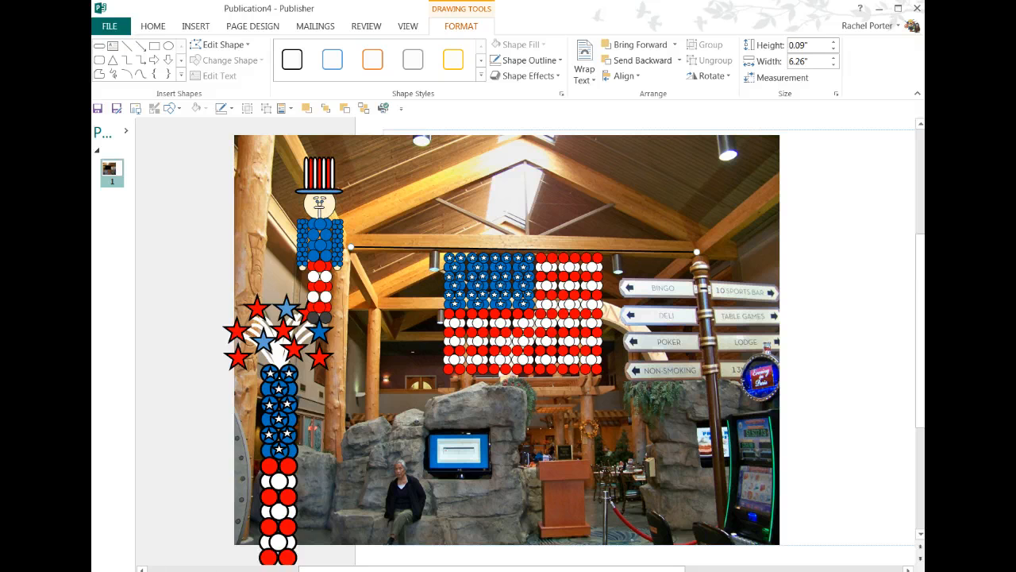
- Switch to the Excel workbook and correct the beam's Drawing value in C19 to 6.26
{"action": "key", "text": "alt+Tab"}
{"action": "left_click", "coordinate": [212, 12]}
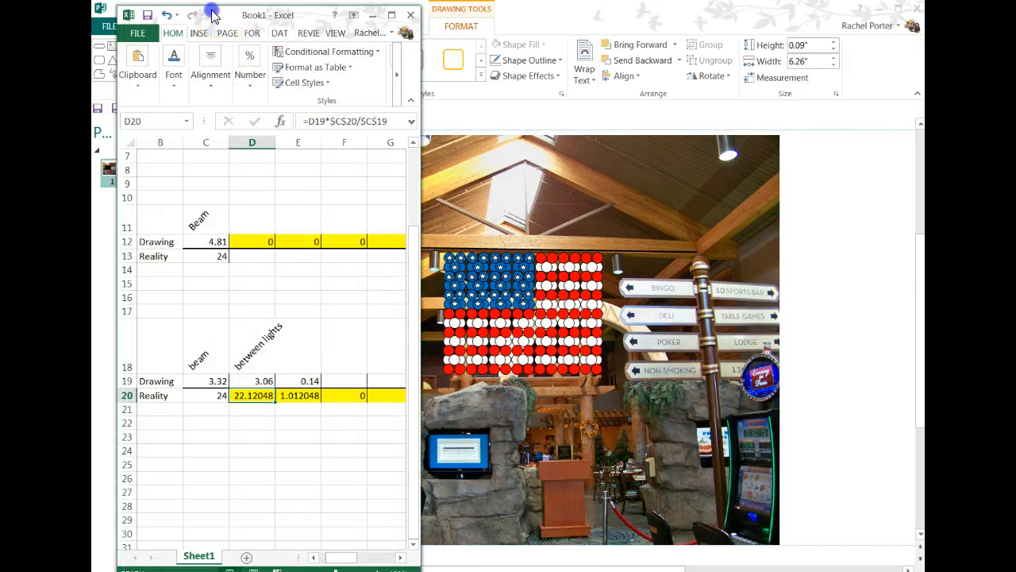
{"action": "left_click_drag", "start_coordinate": [212, 11], "coordinate": [201, 9]}
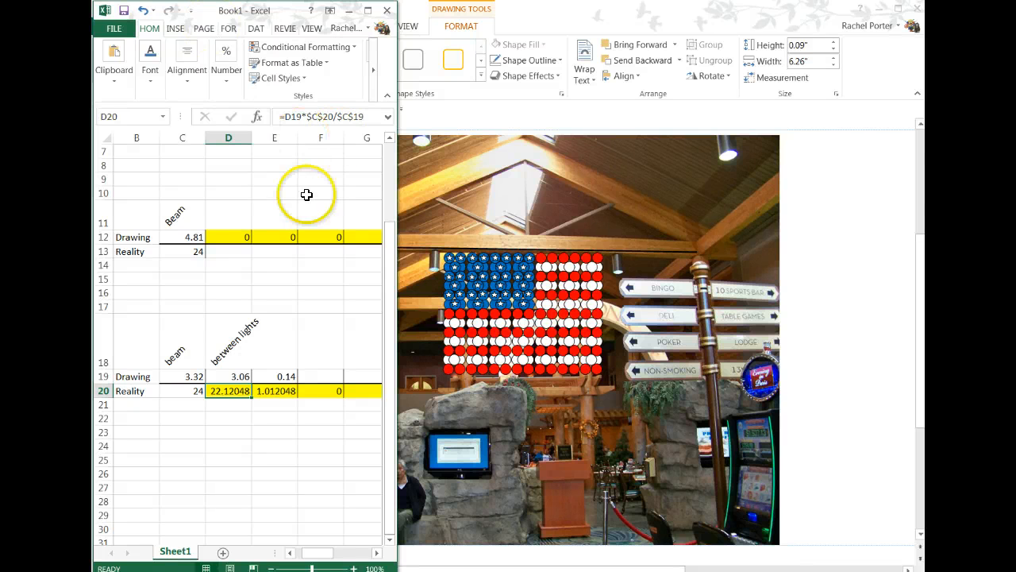
{"action": "left_click", "coordinate": [183, 376]}
{"action": "type", "text": "6.26"}
{"action": "key", "text": "Return"}
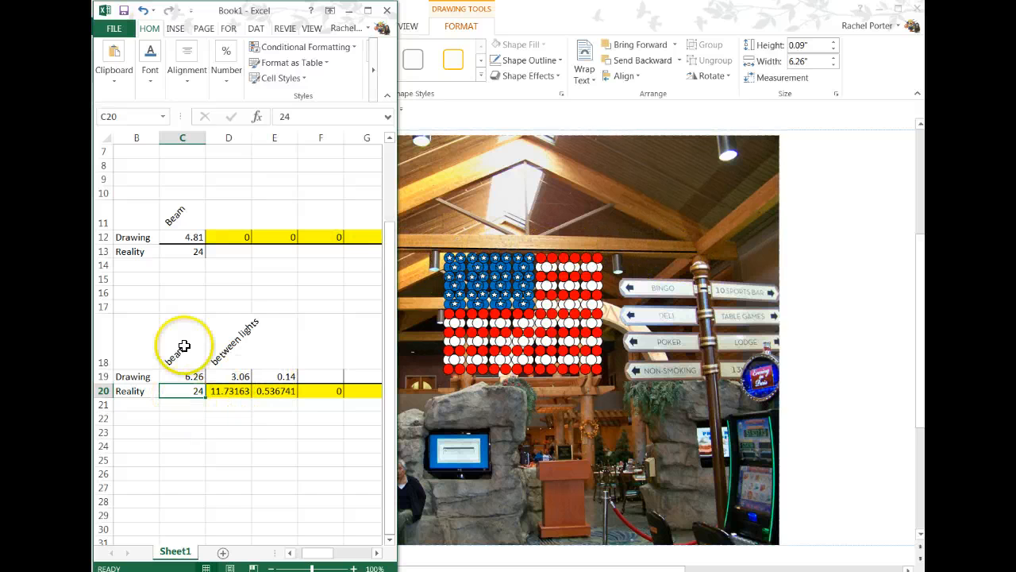
- Return to Publisher and pull both ends of the line in to span the two hanging lights, about 3.03" wide
{"action": "left_click_drag", "start_coordinate": [195, 11], "coordinate": [138, 16]}
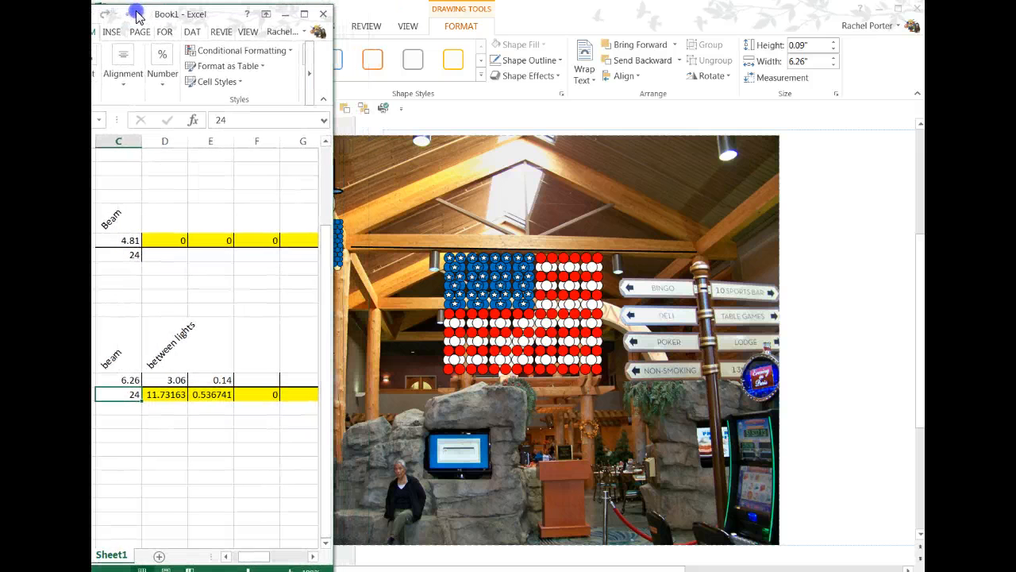
{"action": "left_click", "coordinate": [355, 247]}
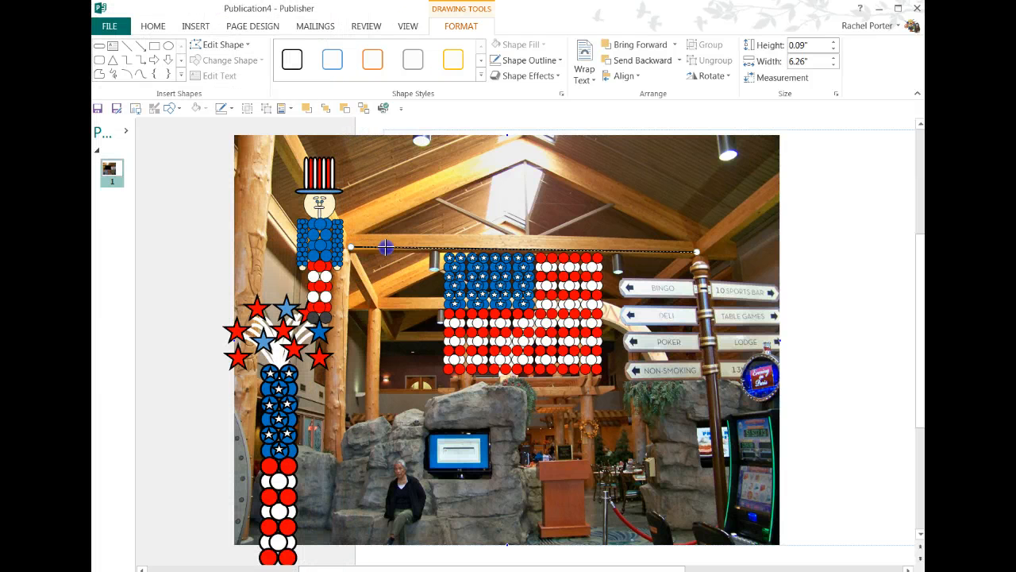
{"action": "left_click_drag", "start_coordinate": [442, 248], "coordinate": [699, 251]}
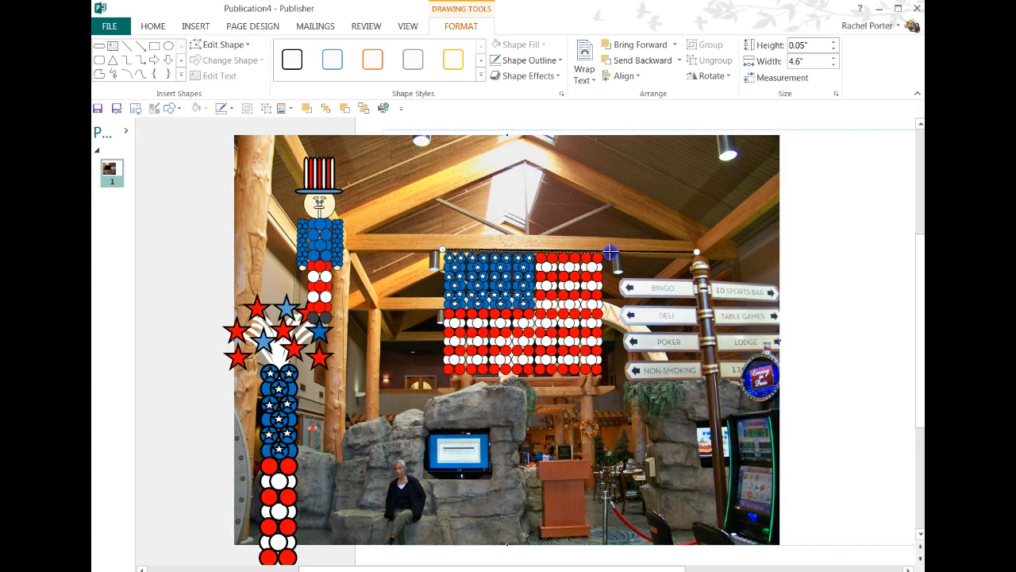
{"action": "left_click", "coordinate": [381, 208]}
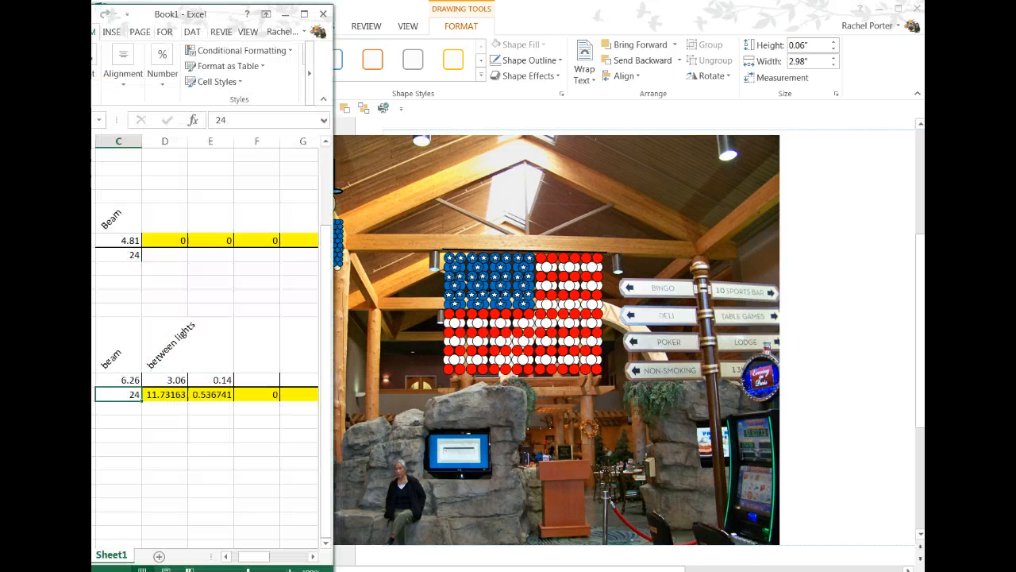
{"action": "key", "text": "alt+Tab"}
{"action": "left_click", "coordinate": [111, 12]}
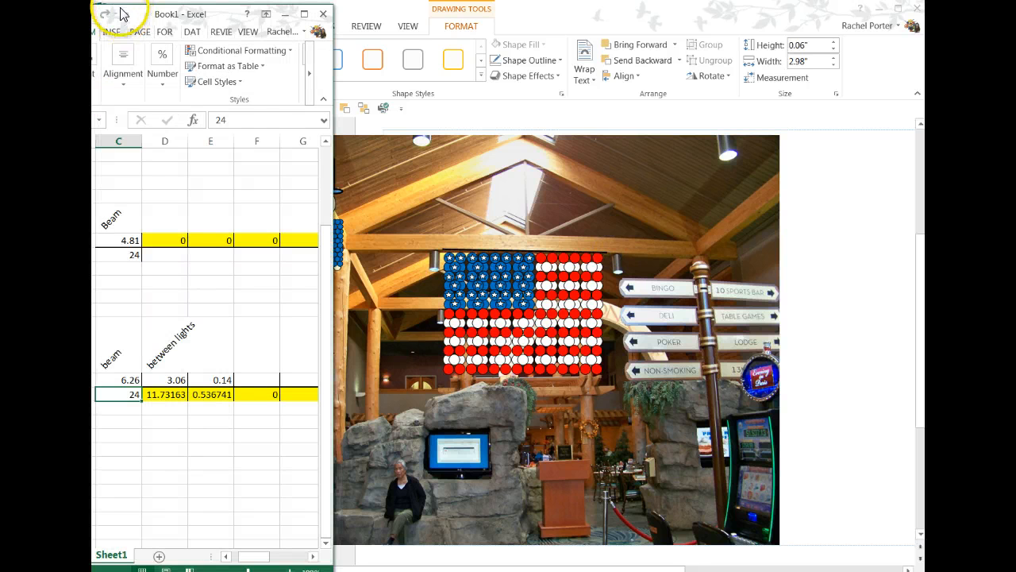
{"action": "left_click", "coordinate": [197, 14]}
{"action": "left_click_drag", "start_coordinate": [236, 13], "coordinate": [321, 12]}
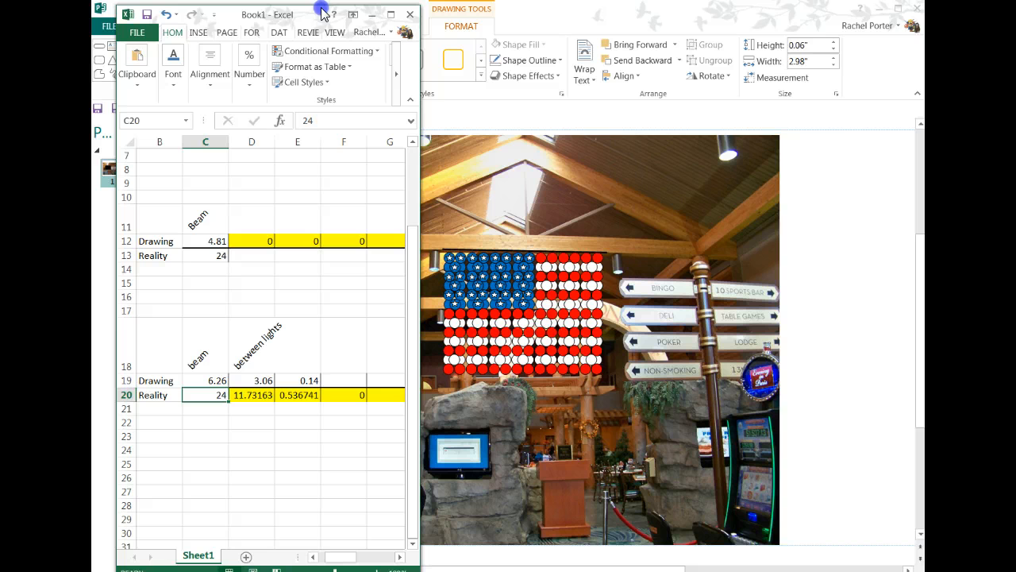
{"action": "left_click", "coordinate": [605, 251]}
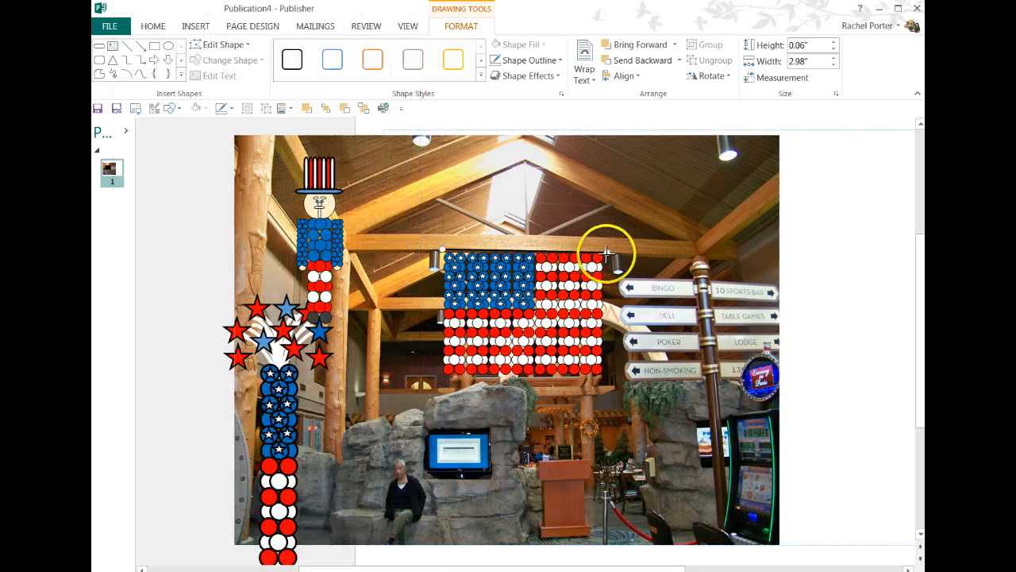
{"action": "left_click_drag", "start_coordinate": [609, 253], "coordinate": [611, 252]}
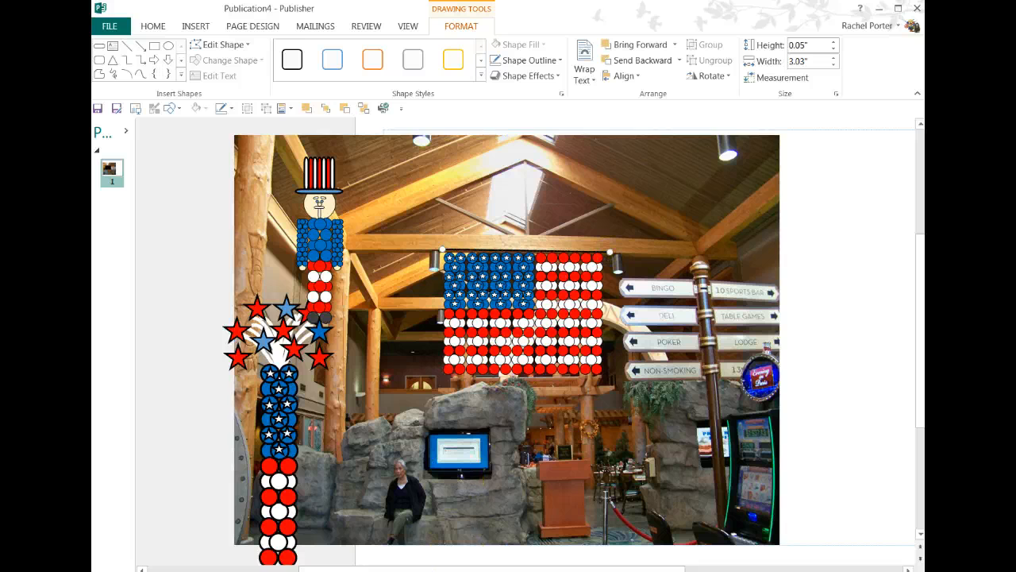
- Switch to the Excel workbook and set the between-lights Drawing value in D19 to 3
{"action": "key", "text": "alt+Tab"}
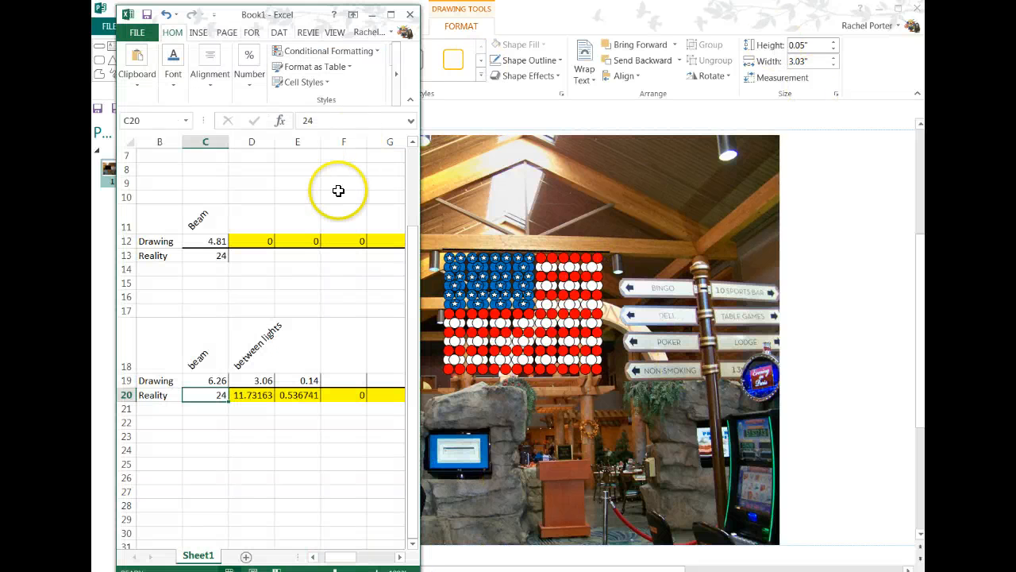
{"action": "left_click", "coordinate": [256, 380]}
{"action": "type", "text": "3"}
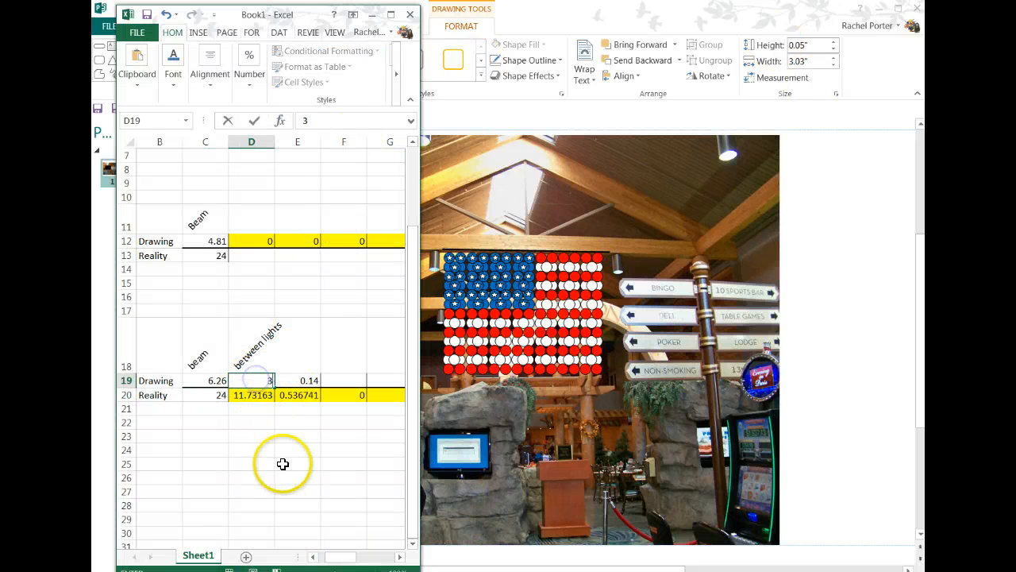
{"action": "key", "text": "Return"}
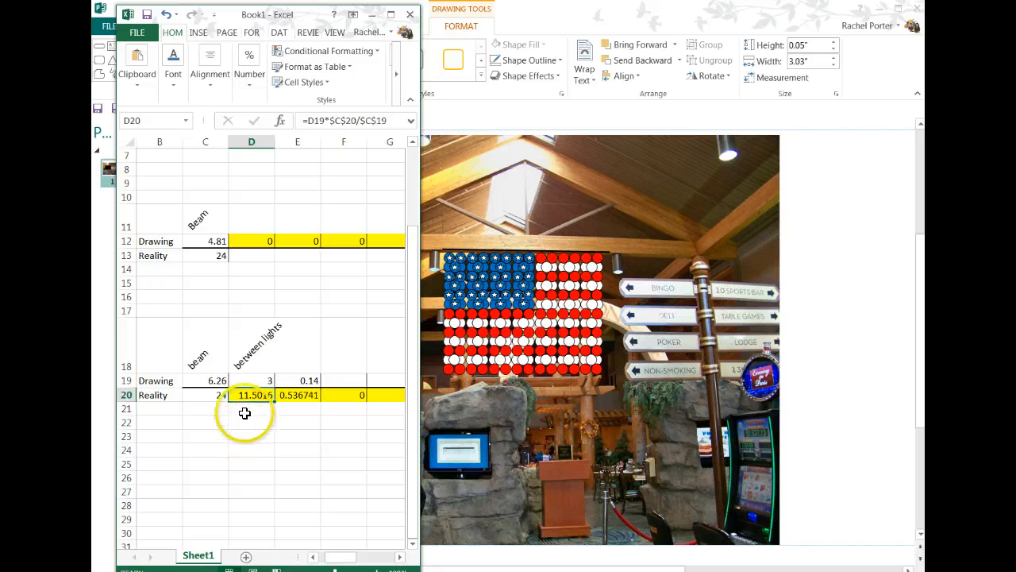
- Return to Publisher and shorten the line at both ends to roughly the flag's width, about 2.77" wide
{"action": "left_click", "coordinate": [442, 251]}
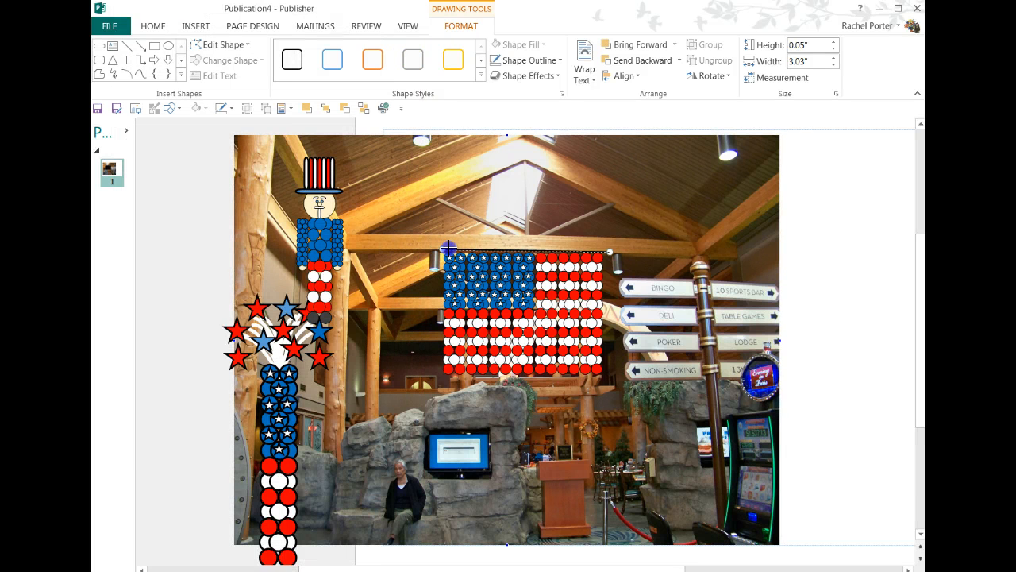
{"action": "mouse_move", "coordinate": [449, 248]}
{"action": "left_mouse_down"}
{"action": "mouse_move", "coordinate": [613, 250]}
{"action": "mouse_move", "coordinate": [602, 252]}
{"action": "left_mouse_up"}
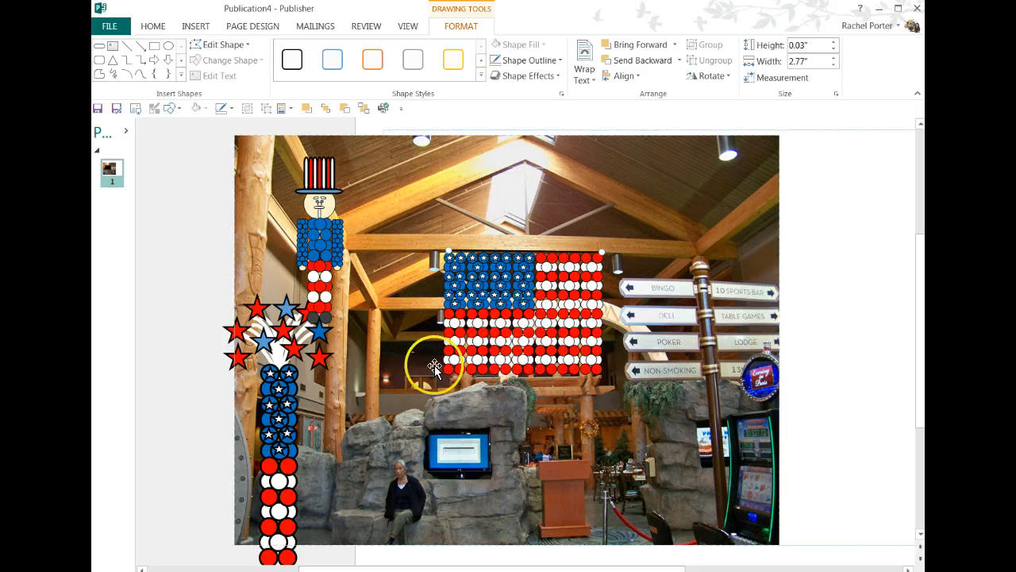
- Select the flag group and a single circle inside it to check the circle's size
{"action": "left_click", "coordinate": [271, 571]}
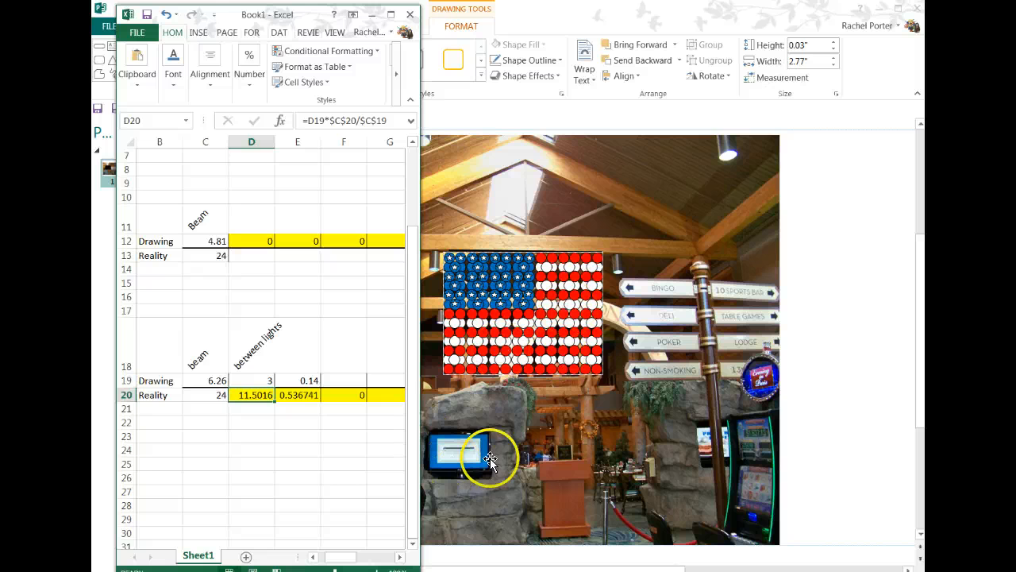
{"action": "left_click", "coordinate": [592, 321]}
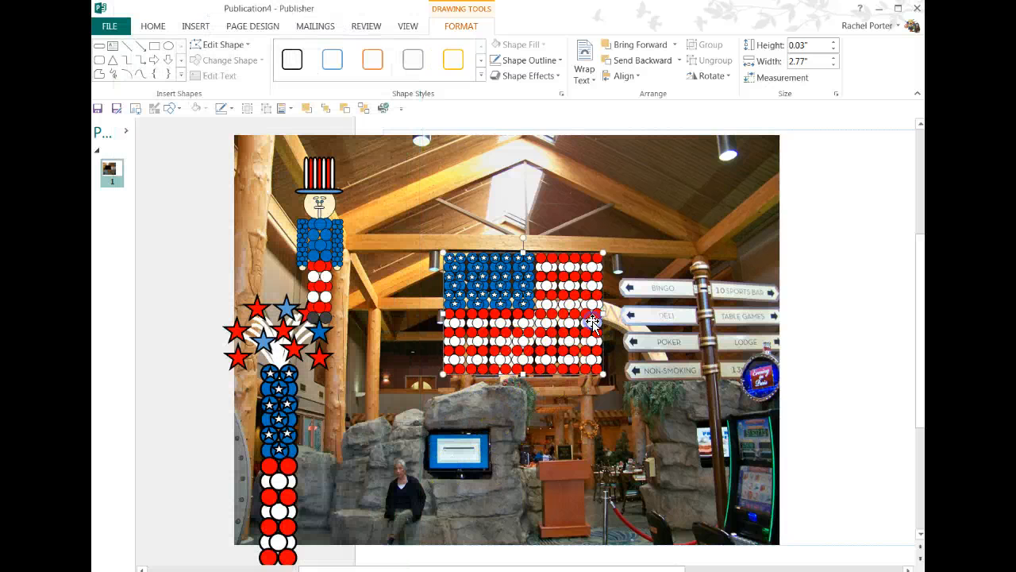
{"action": "left_click", "coordinate": [585, 324]}
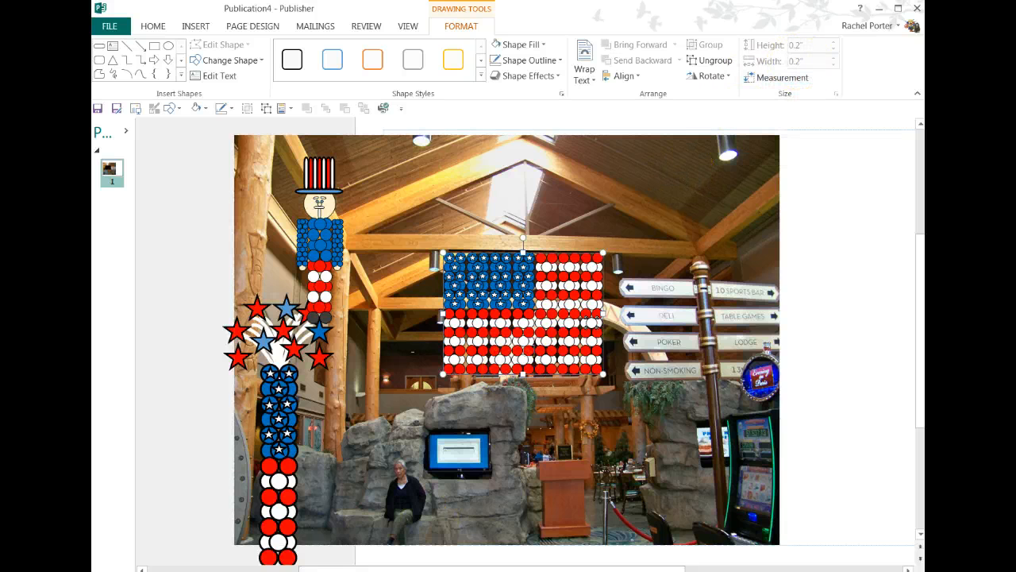
- Switch to the Excel workbook and enter 0.2 as the flag circle's Drawing value in F19
{"action": "left_click", "coordinate": [211, 570]}
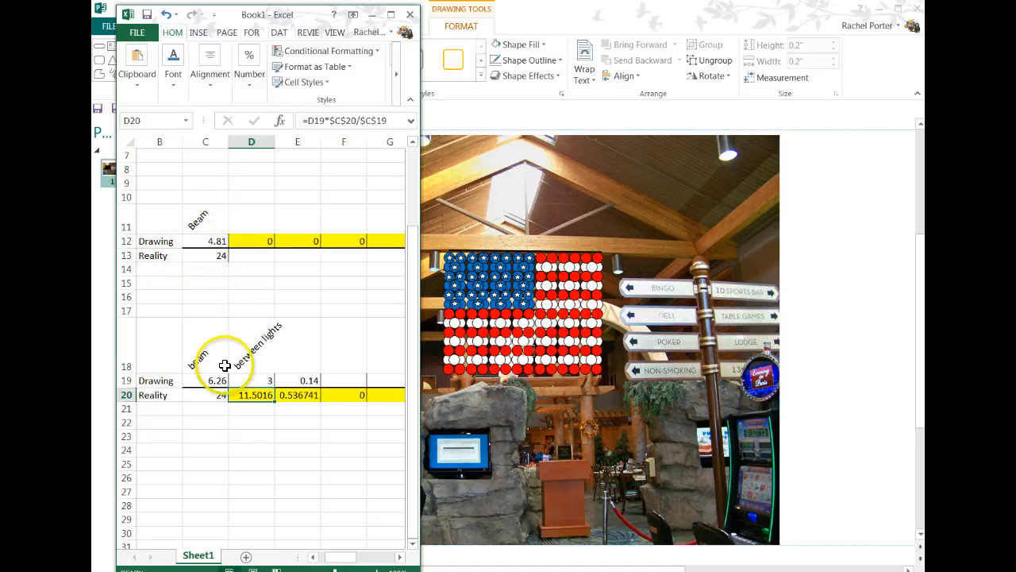
{"action": "left_click", "coordinate": [335, 381]}
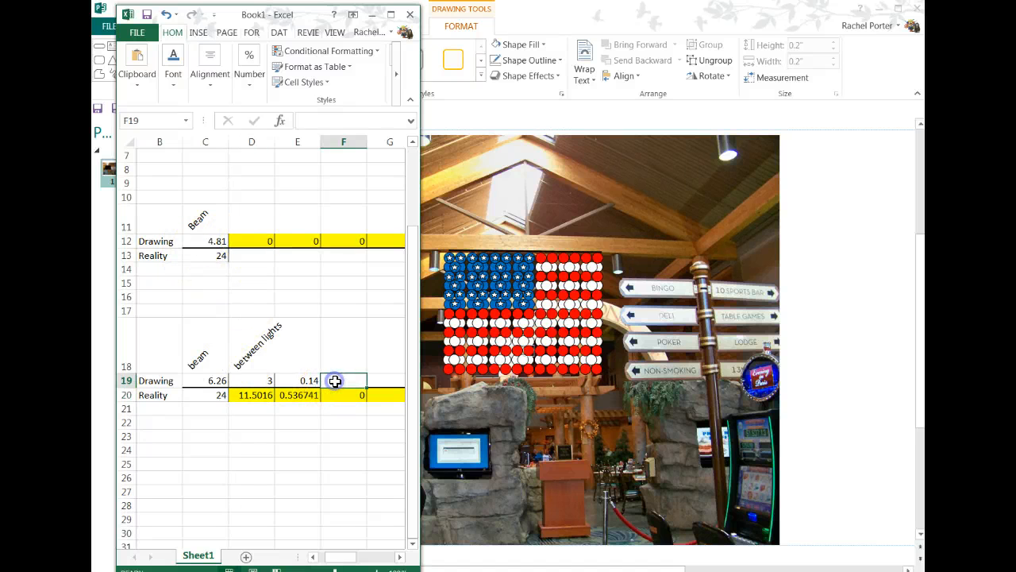
{"action": "type", "text": "0.2"}
{"action": "key", "text": "Return"}
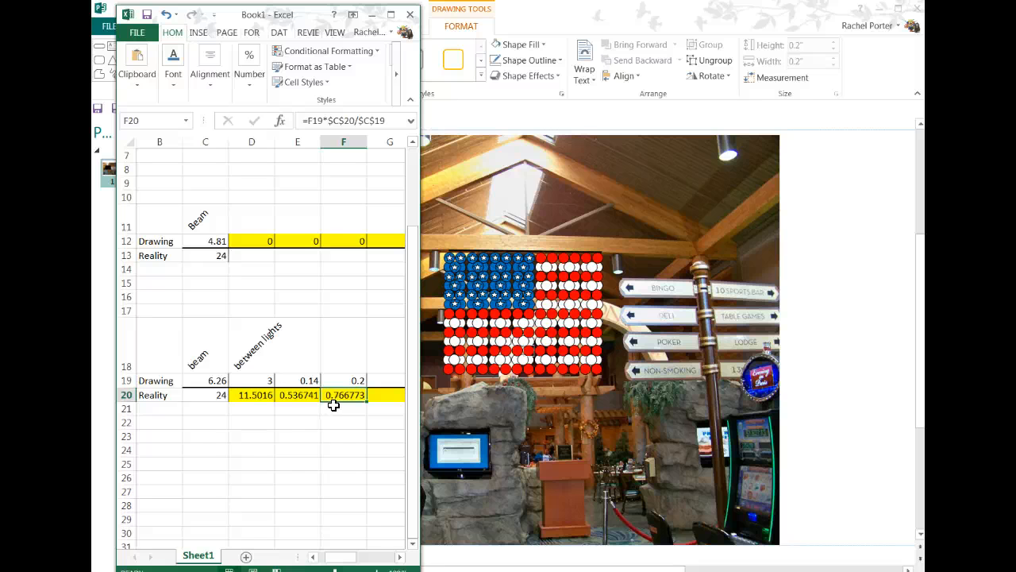
{"action": "left_click", "coordinate": [210, 383]}
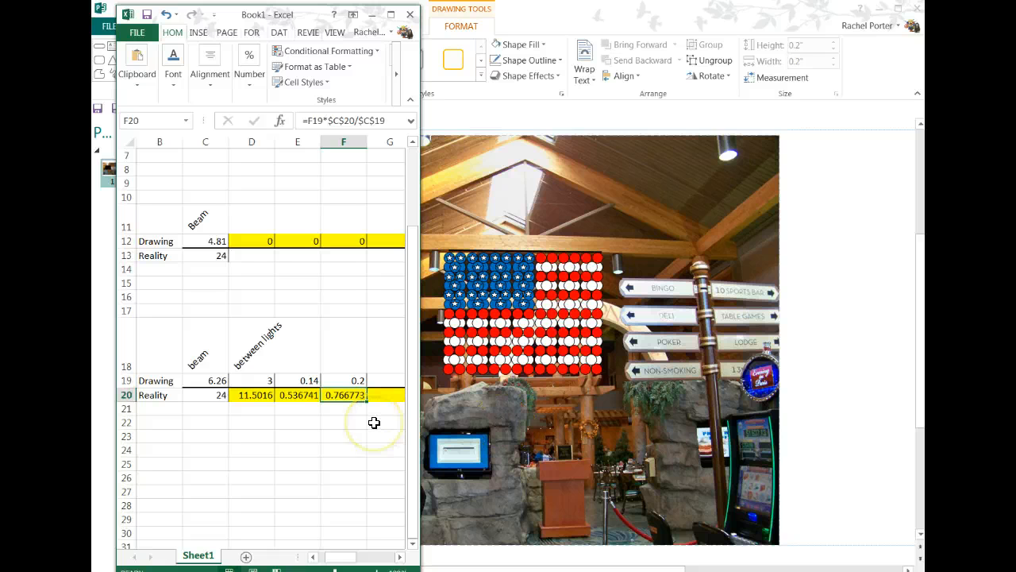
- Enter 9 as the Reality value in D13 to calculate the matching drawing width
{"action": "left_click", "coordinate": [242, 253]}
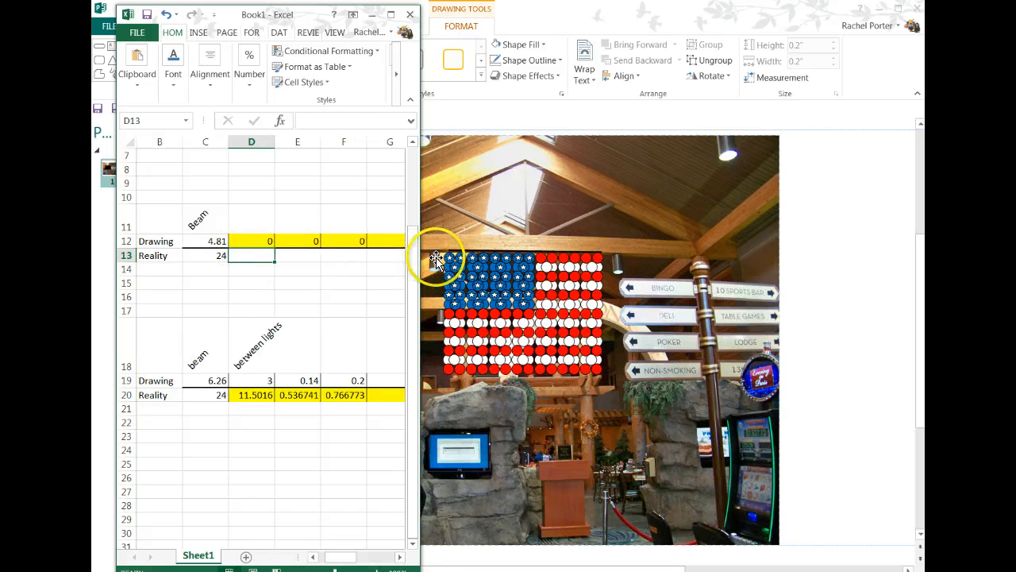
{"action": "type", "text": "9"}
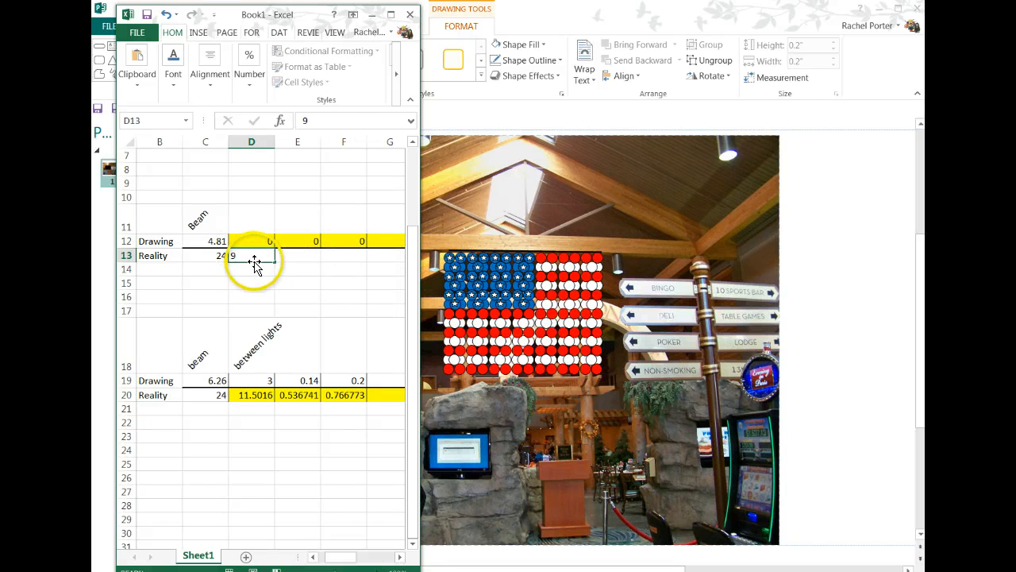
{"action": "key", "text": "Return"}
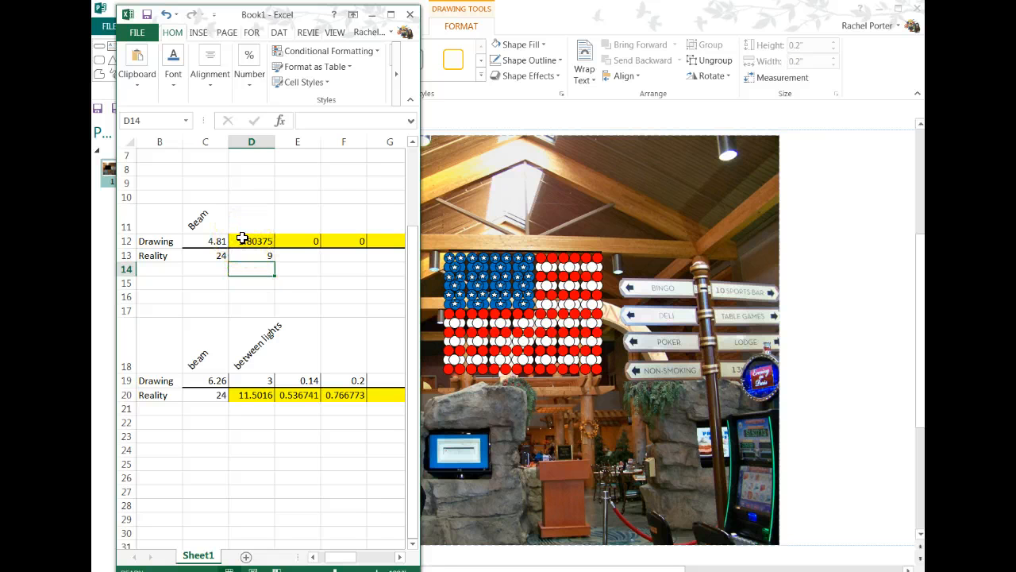
- Return to Publisher, select the flag group and set its width to 1.8"
{"action": "left_click", "coordinate": [596, 238]}
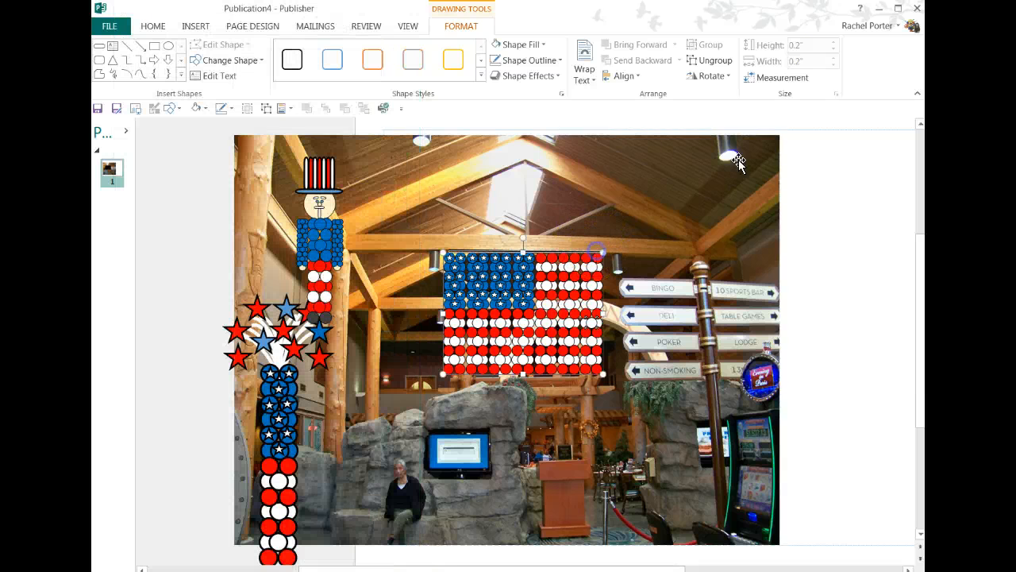
{"action": "left_click", "coordinate": [458, 248]}
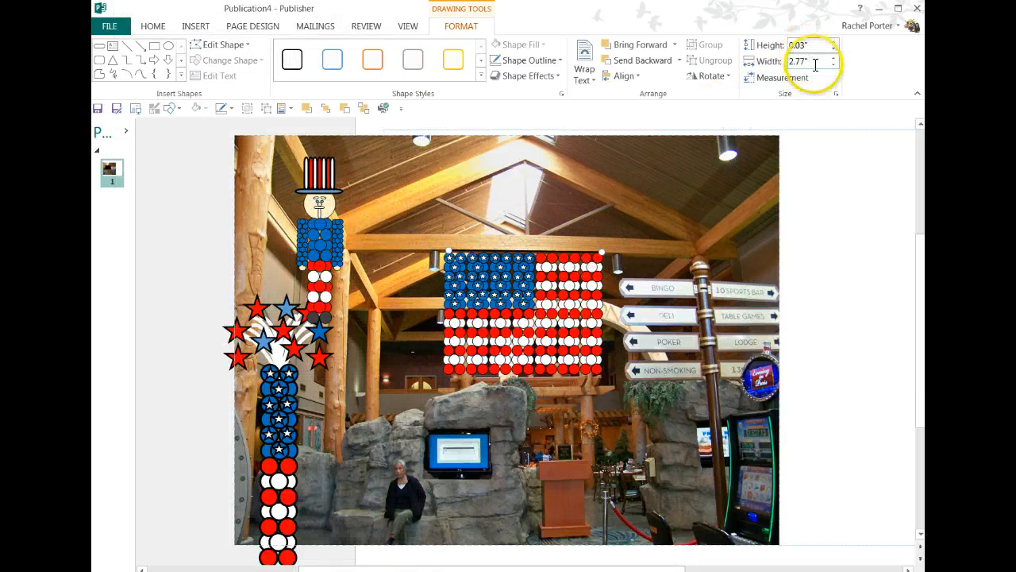
{"action": "left_click", "coordinate": [522, 274]}
{"action": "double_click", "coordinate": [809, 61]}
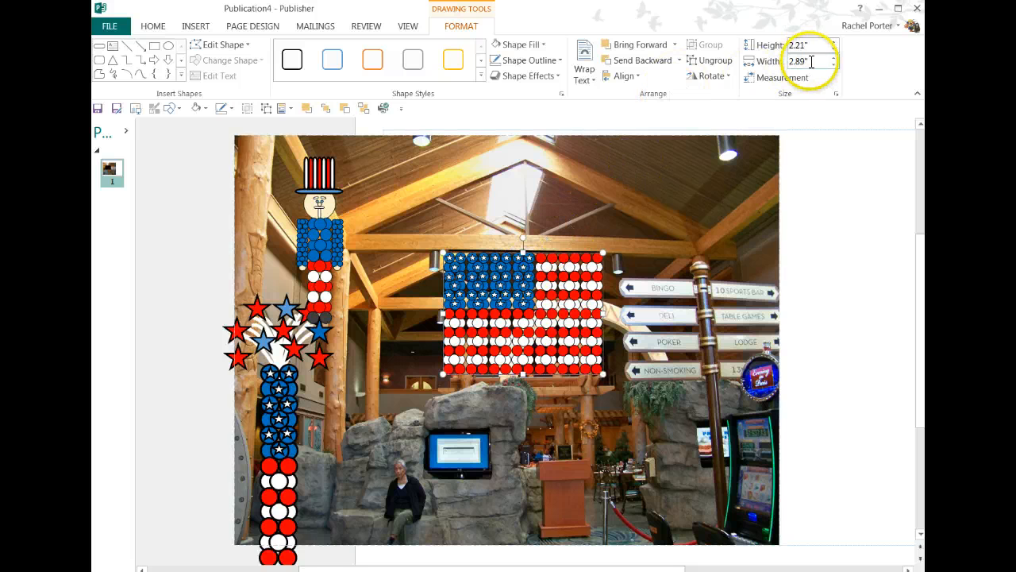
{"action": "type", "text": "1.8"}
{"action": "key", "text": "Return"}
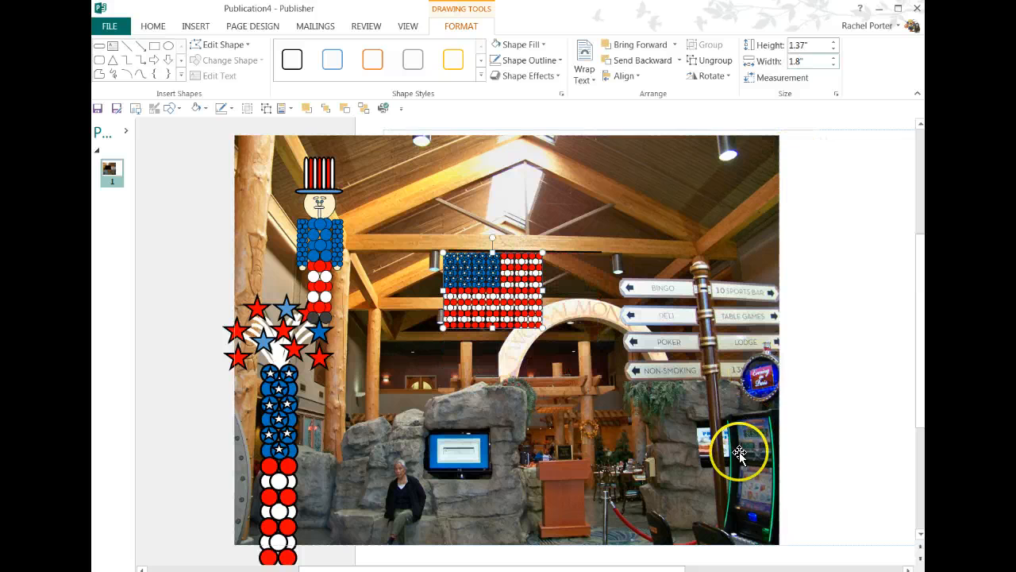
- Move the resized flag along the beam to centre it between the two hanging lights
{"action": "left_click_drag", "start_coordinate": [472, 296], "coordinate": [497, 294]}
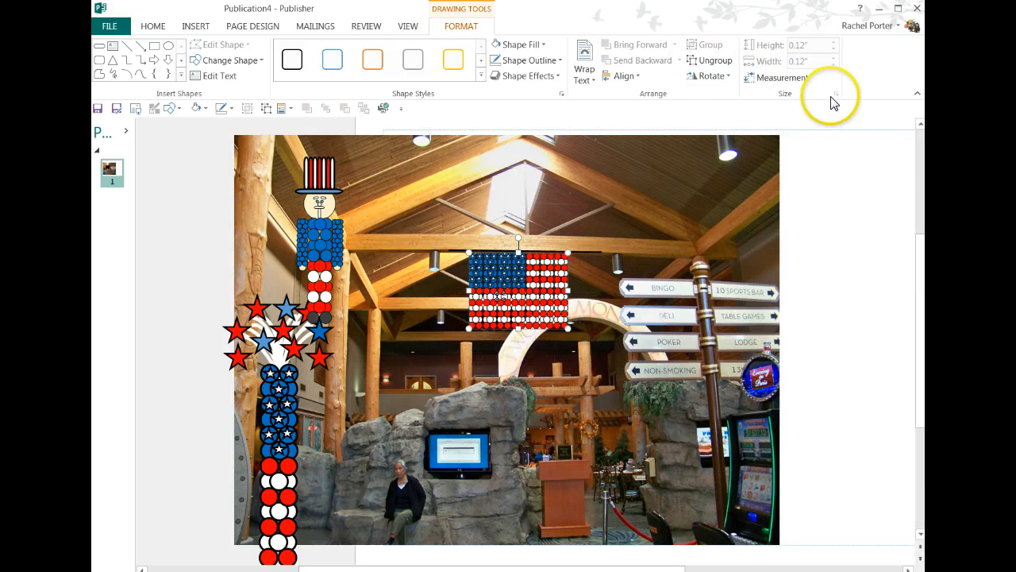
{"action": "left_click", "coordinate": [825, 302]}
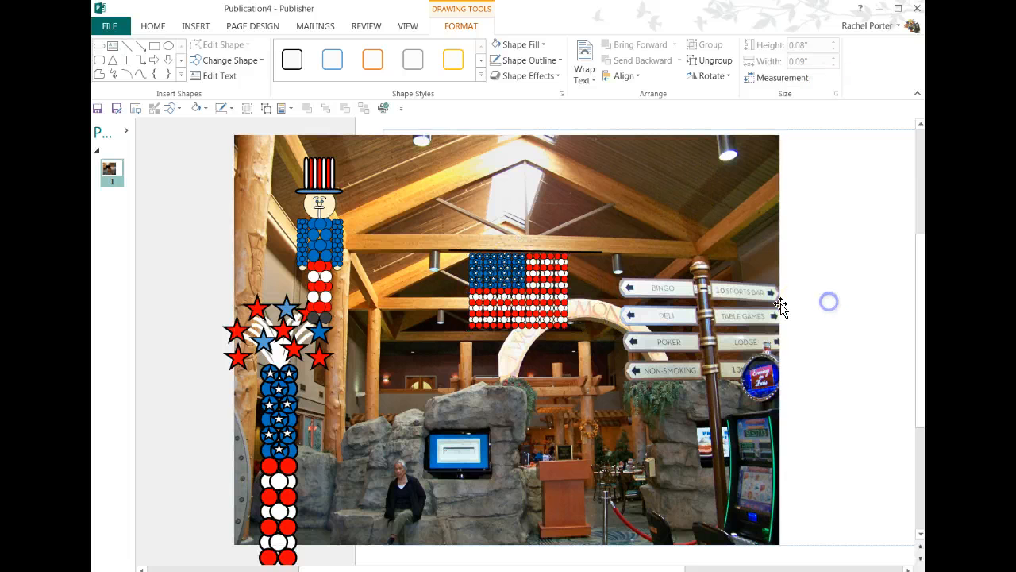
{"action": "left_click", "coordinate": [501, 293]}
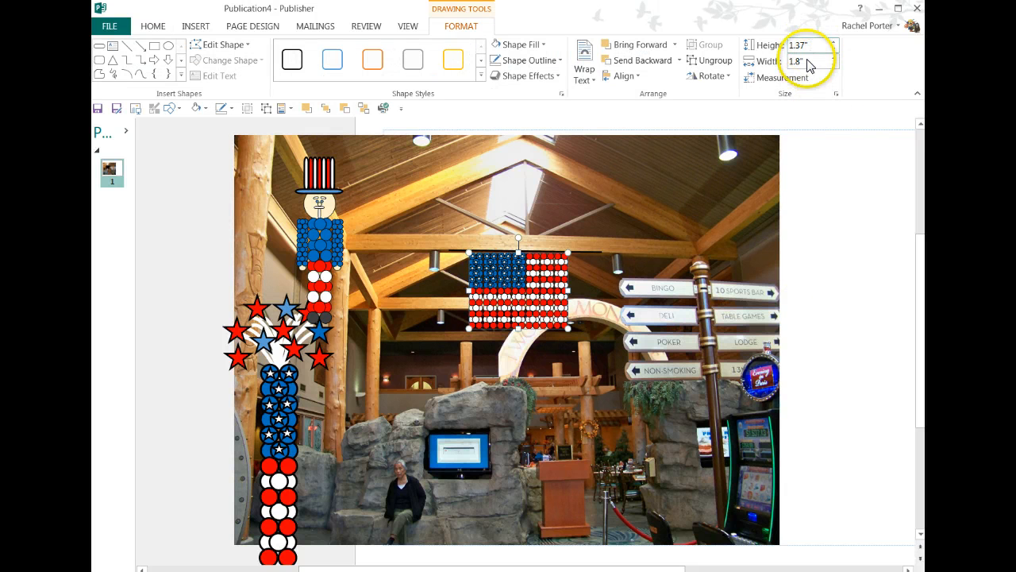
{"action": "left_click", "coordinate": [502, 297]}
{"action": "left_click_drag", "start_coordinate": [502, 297], "coordinate": [507, 296]}
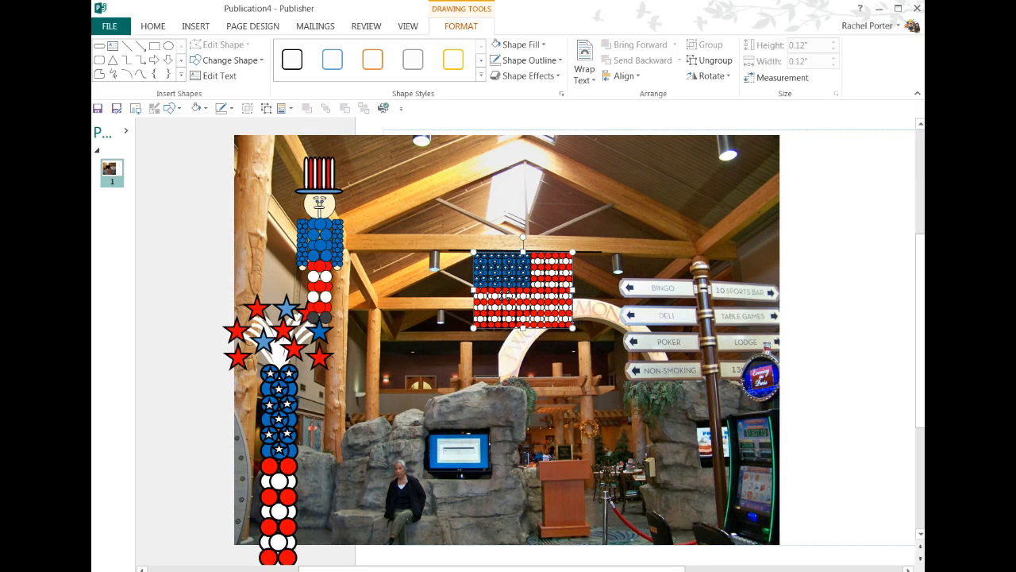
- Check the size of a circle in the flag and enter .12 as its Drawing value in G19 of the Excel workbook
{"action": "key", "text": "alt+Tab"}
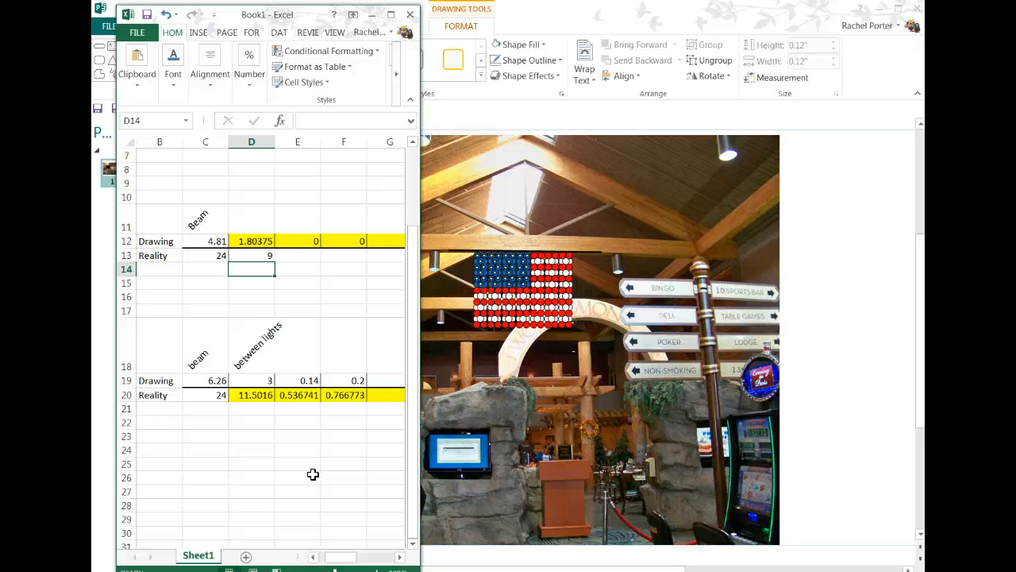
{"action": "left_click", "coordinate": [560, 277]}
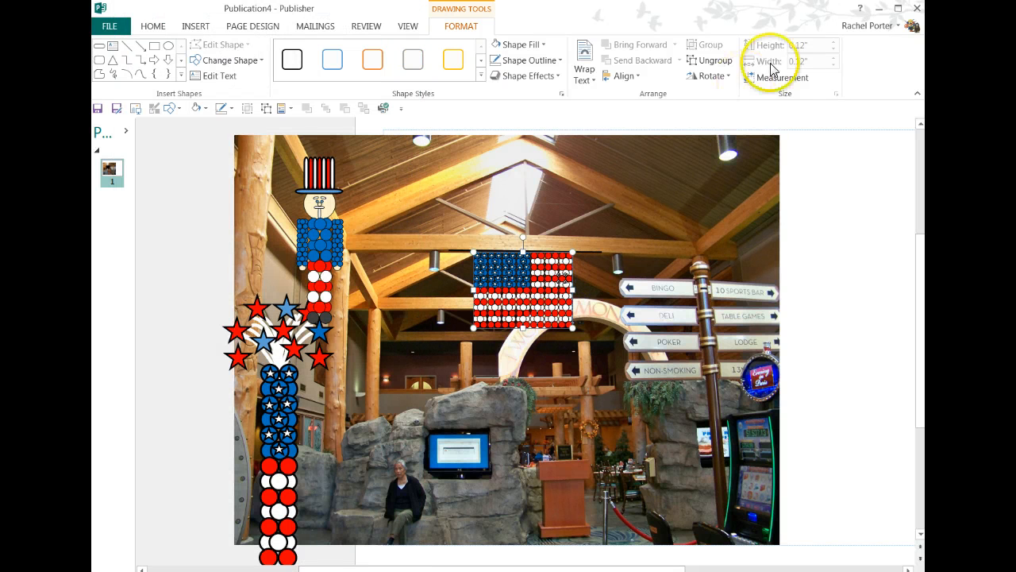
{"action": "key", "text": "alt+Tab"}
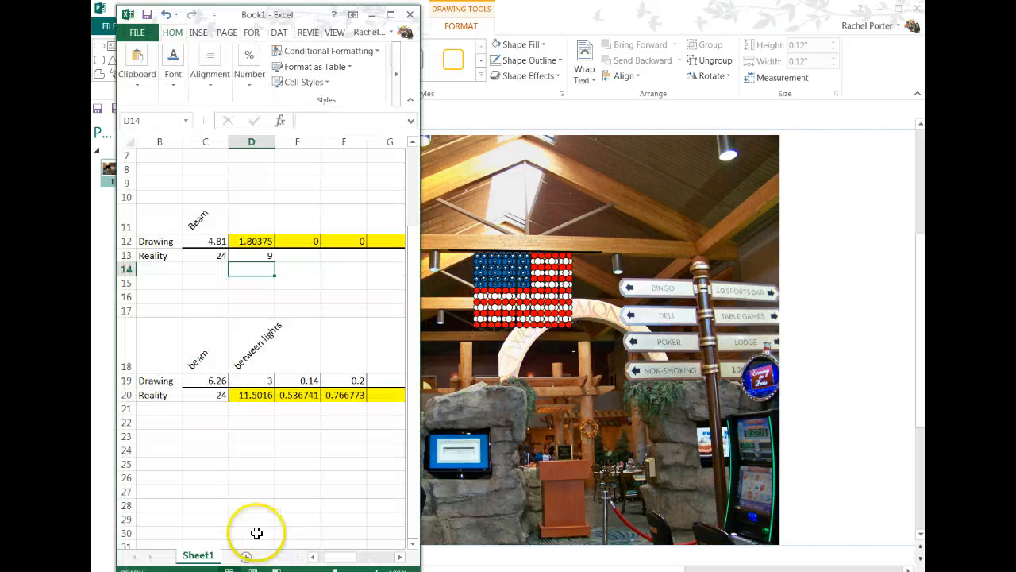
{"action": "left_click", "coordinate": [388, 379]}
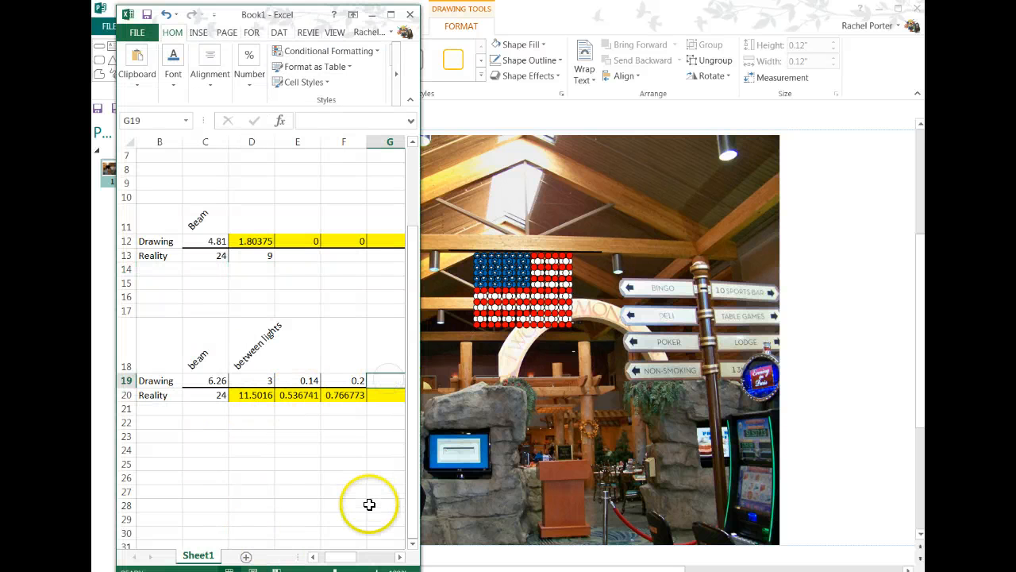
{"action": "type", "text": ".12"}
{"action": "key", "text": "Return"}
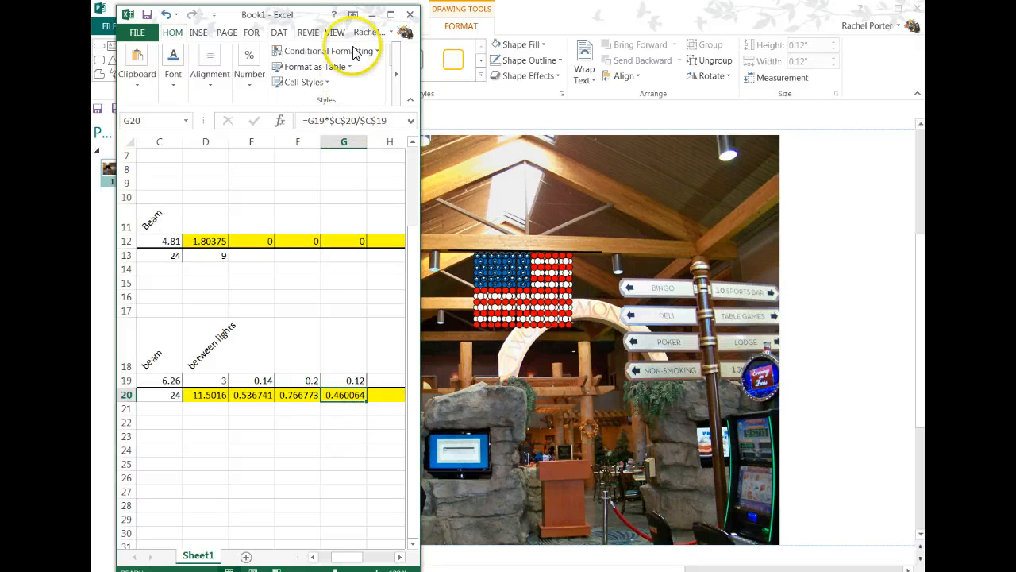
- Return to Publisher and enlarge the flag from both lower corners to span the gap between the lights, with circles about 0.19"
{"action": "left_click", "coordinate": [371, 15]}
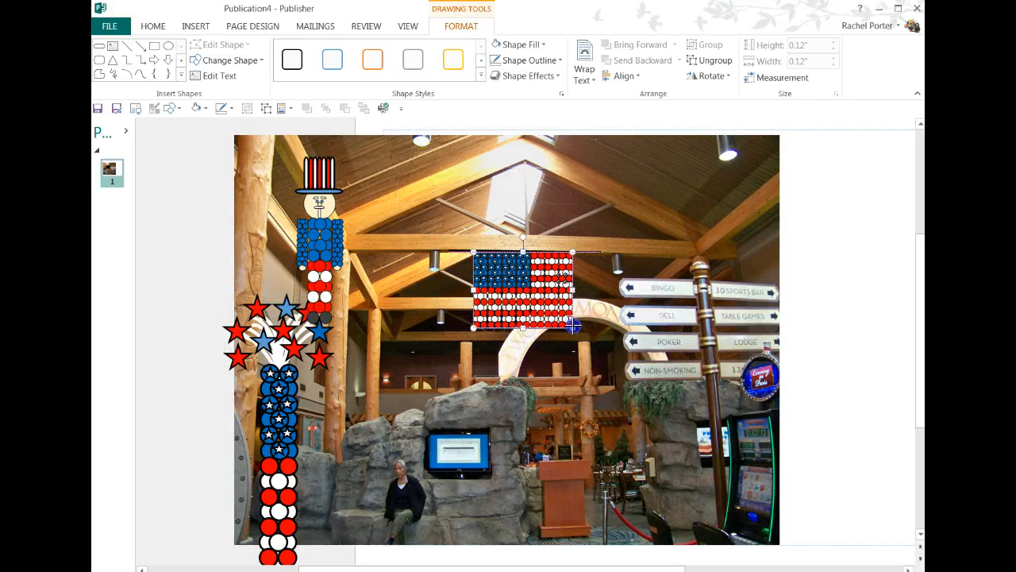
{"action": "left_click_drag", "start_coordinate": [573, 326], "coordinate": [602, 350]}
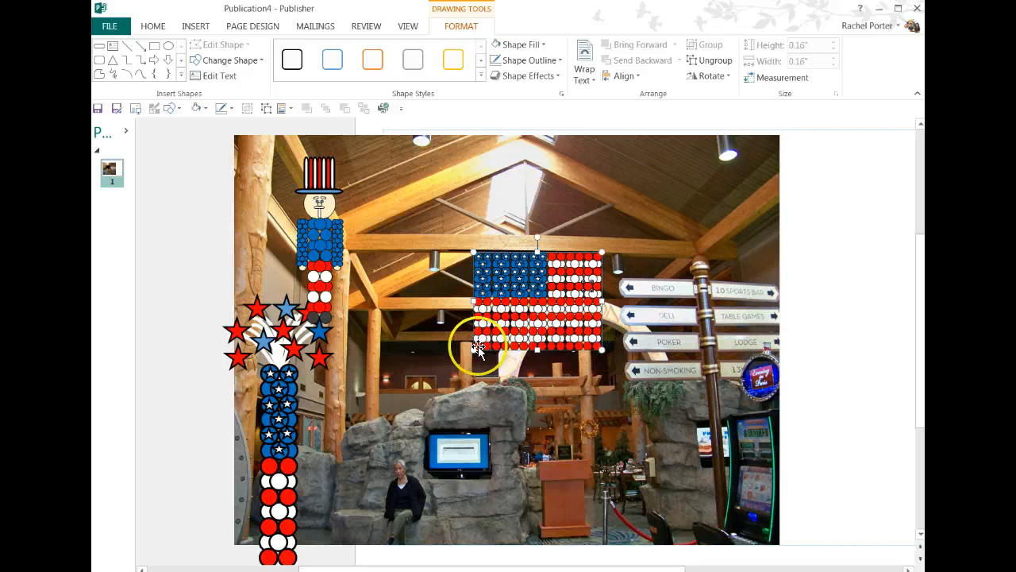
{"action": "left_click_drag", "start_coordinate": [478, 348], "coordinate": [443, 372]}
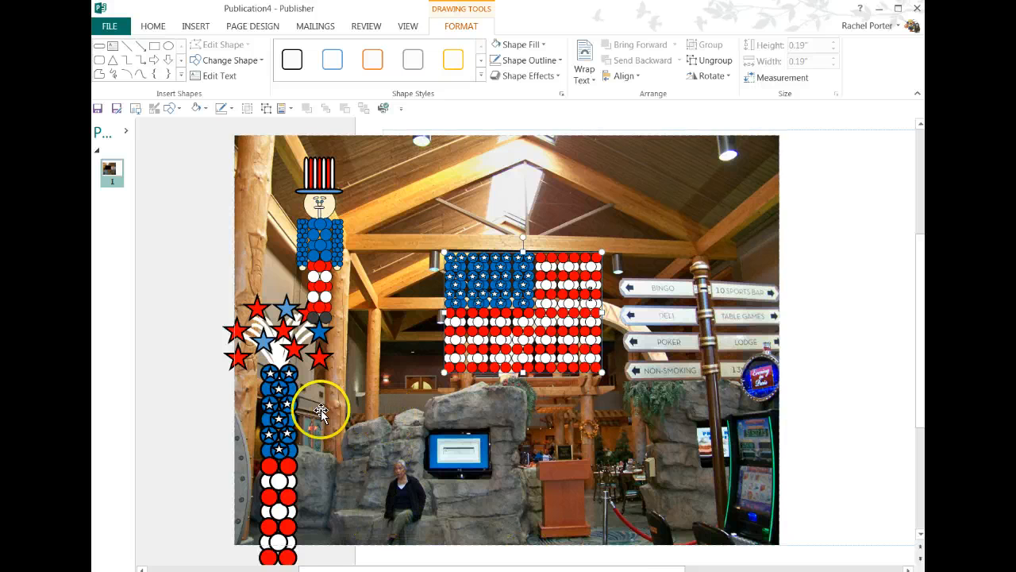
- Move the star-topped column off the photo's right side and the striped-hat figure down to the floor by the left rocks
{"action": "left_click_drag", "start_coordinate": [271, 432], "coordinate": [694, 398]}
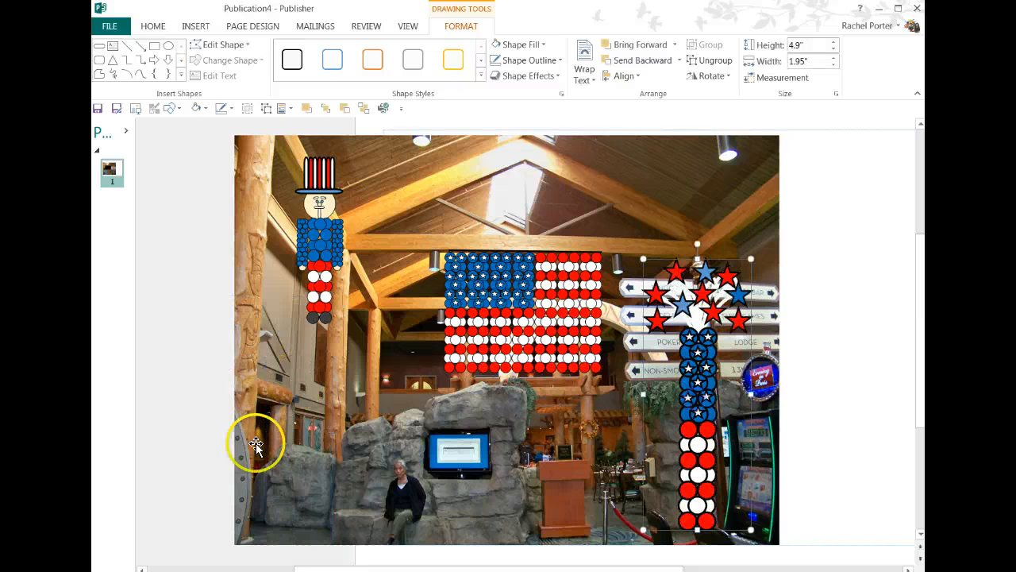
{"action": "left_click_drag", "start_coordinate": [324, 239], "coordinate": [315, 455]}
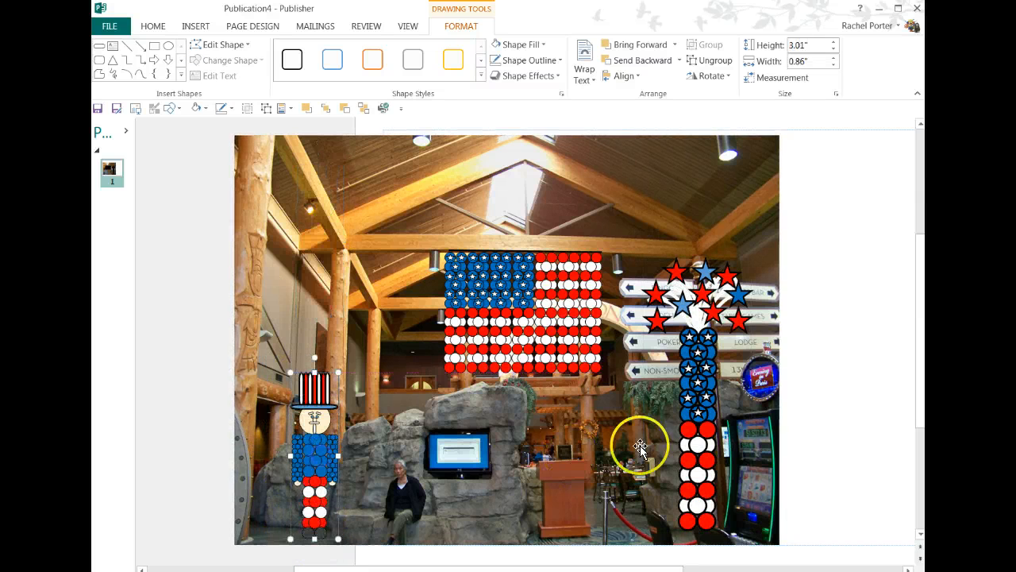
{"action": "left_click_drag", "start_coordinate": [697, 416], "coordinate": [836, 417]}
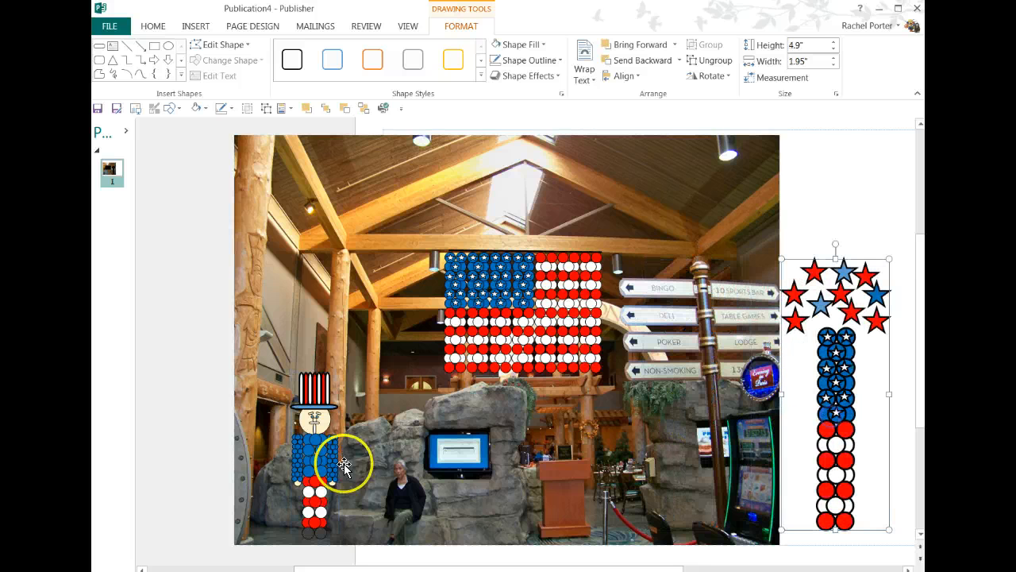
- Nudge the striped-hat figure right until it stands beside the seated person for a size comparison
{"action": "left_click", "coordinate": [290, 468]}
{"action": "key", "text": "Right"}
{"action": "key", "text": "Right"}
{"action": "key", "text": "Right"}
{"action": "key", "text": "Right"}
{"action": "key", "text": "Right"}
{"action": "key", "text": "Right"}
{"action": "key", "text": "Right"}
{"action": "key", "text": "Right"}
{"action": "key", "text": "Right"}
{"action": "key", "text": "Right"}
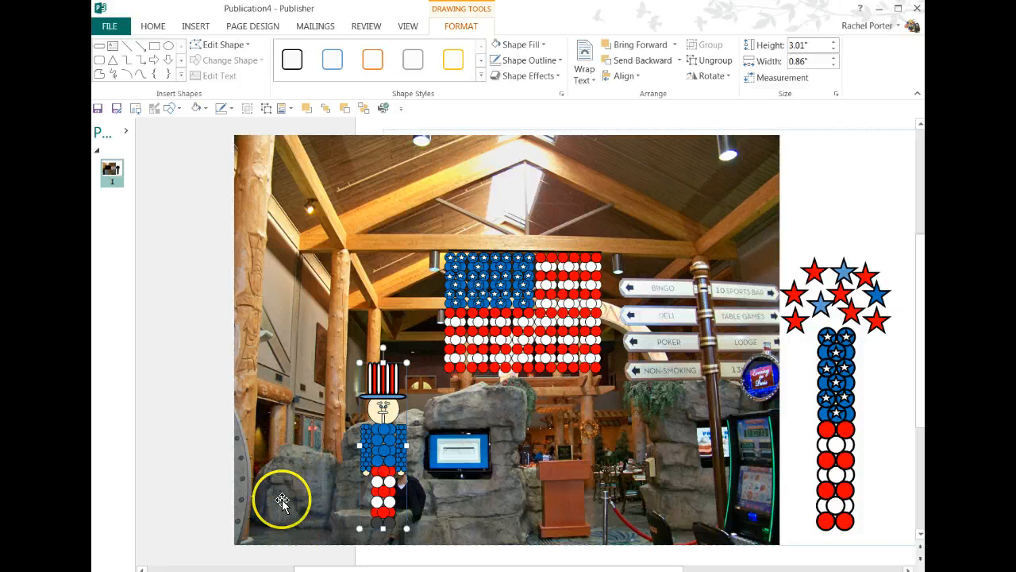
- Place the figure in front of the left rocks, shrink it until its body circles are about 0.13", and lower it onto the floor
{"action": "left_click_drag", "start_coordinate": [374, 445], "coordinate": [308, 457]}
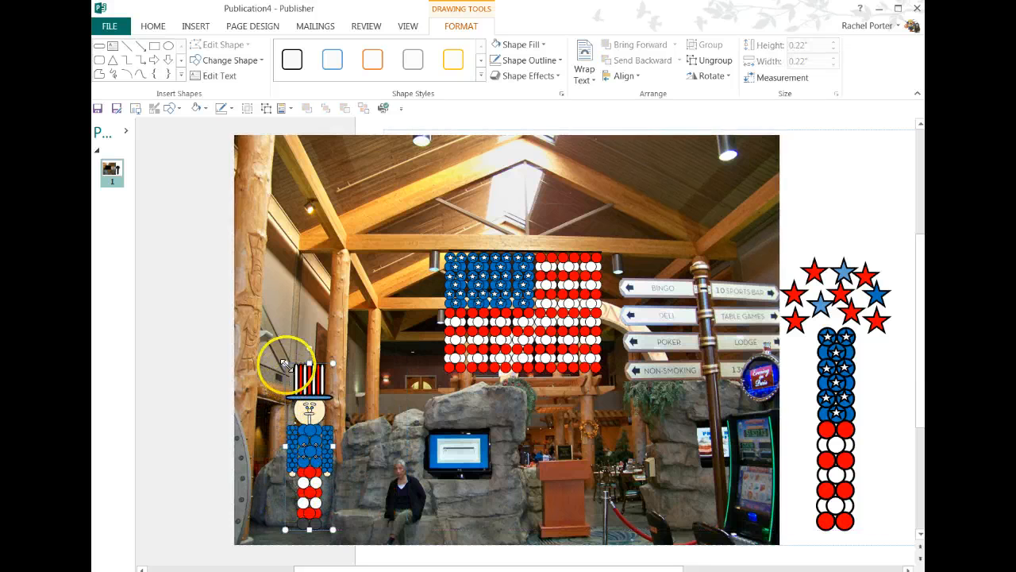
{"action": "left_click_drag", "start_coordinate": [286, 364], "coordinate": [305, 414]}
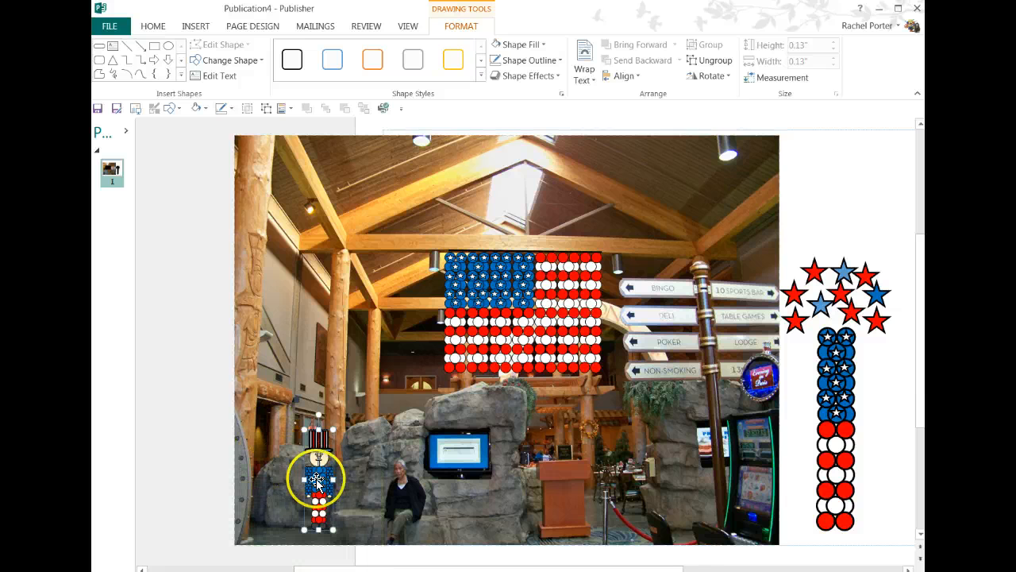
{"action": "left_click_drag", "start_coordinate": [316, 479], "coordinate": [315, 494]}
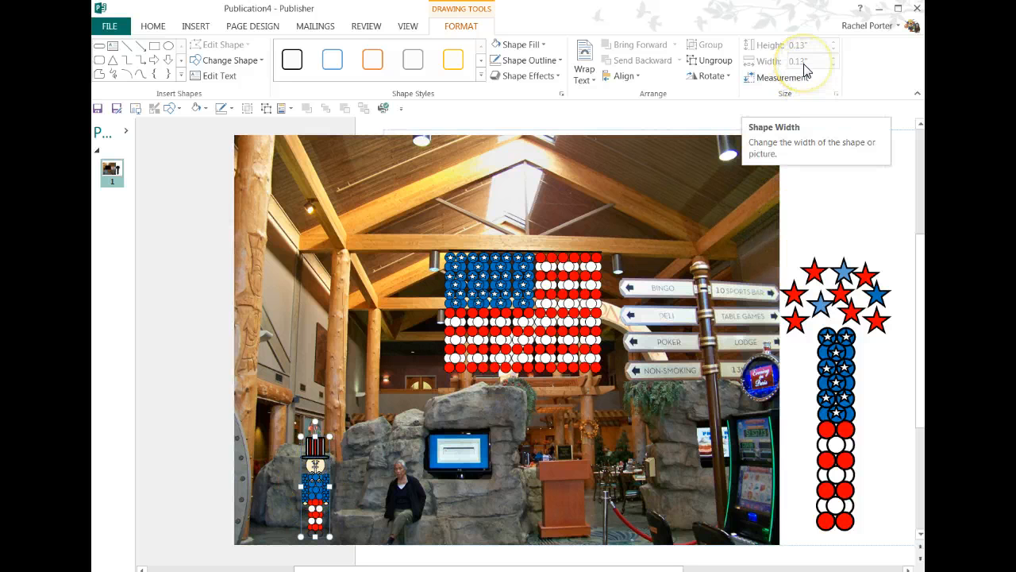
- Switch to the Excel workbook and set the Drawing value in G19 to 0.13 for the figure's body circle
{"action": "left_click", "coordinate": [280, 515]}
{"action": "left_click", "coordinate": [246, 489]}
{"action": "key", "text": "alt+Tab"}
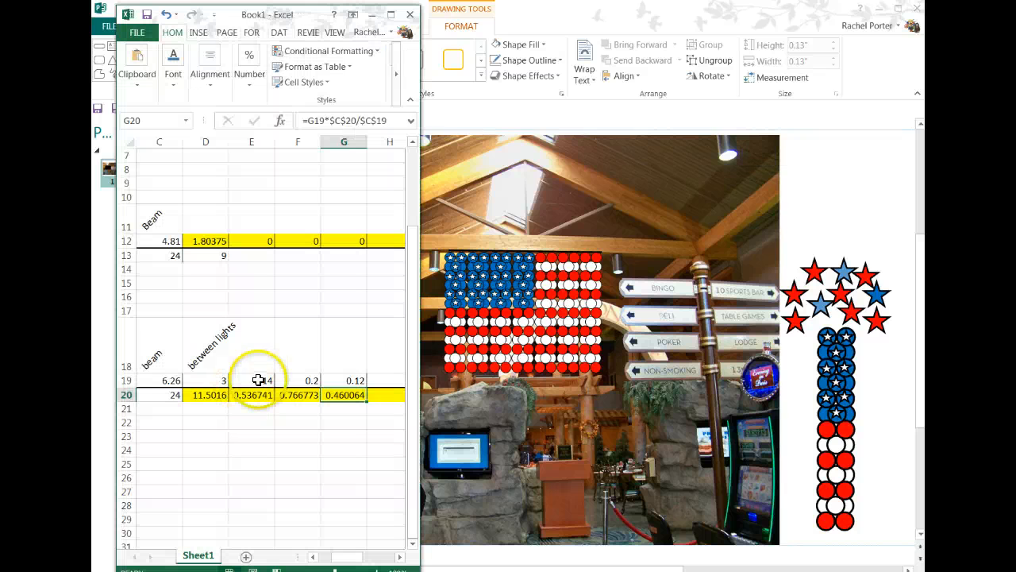
{"action": "left_click", "coordinate": [340, 384]}
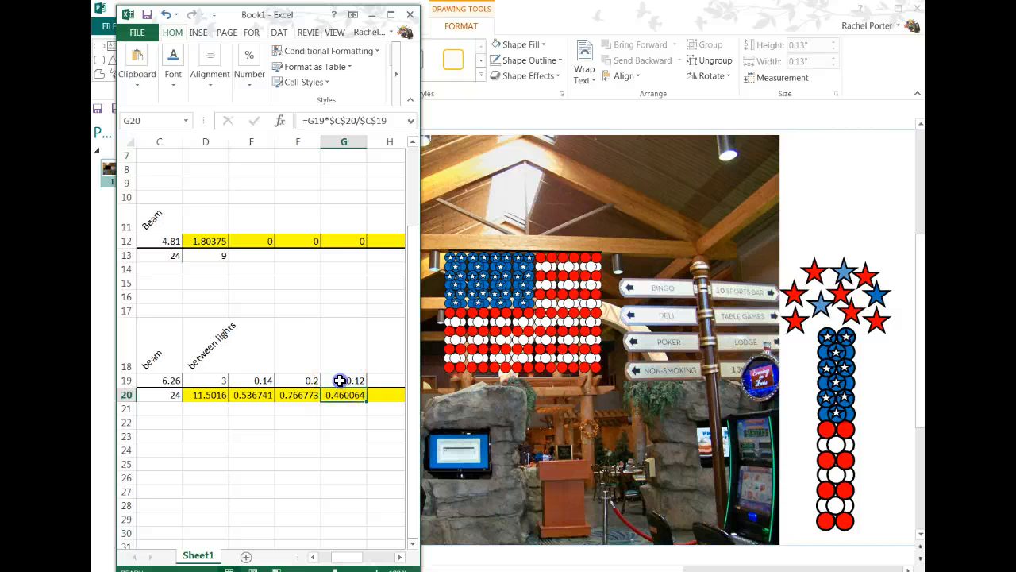
{"action": "type", "text": "0.13"}
{"action": "key", "text": "Return"}
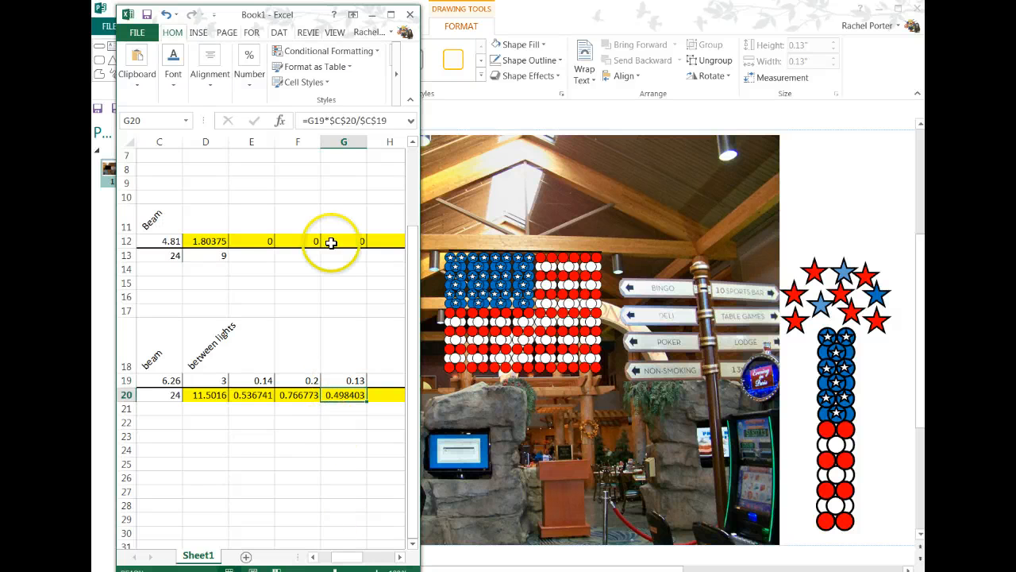
- Check the size of the figure's small arm circle in Publisher, and enter 0.06 as its Drawing value in H19 of the Excel workbook
{"action": "left_click", "coordinate": [371, 15]}
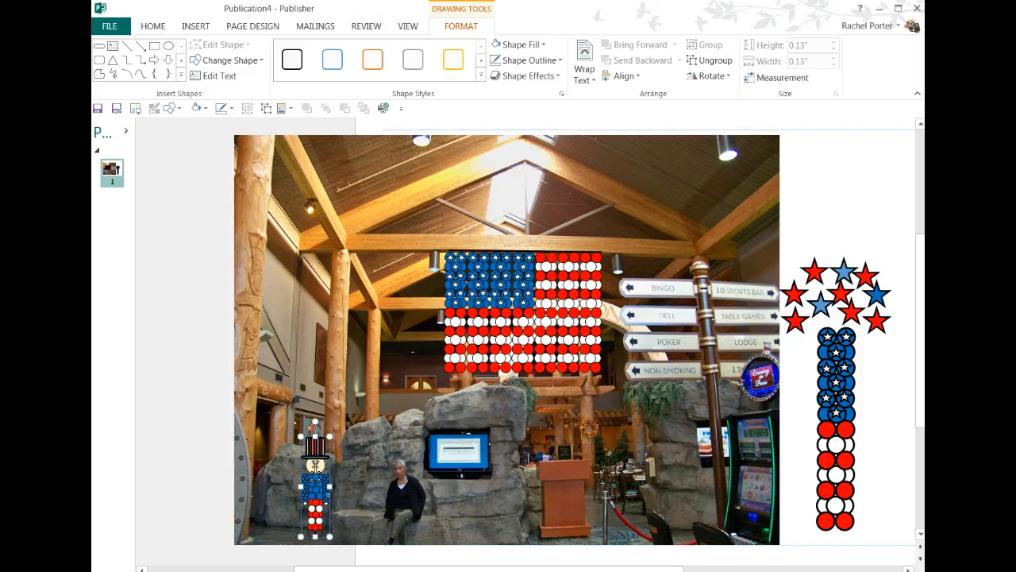
{"action": "key", "text": "F9"}
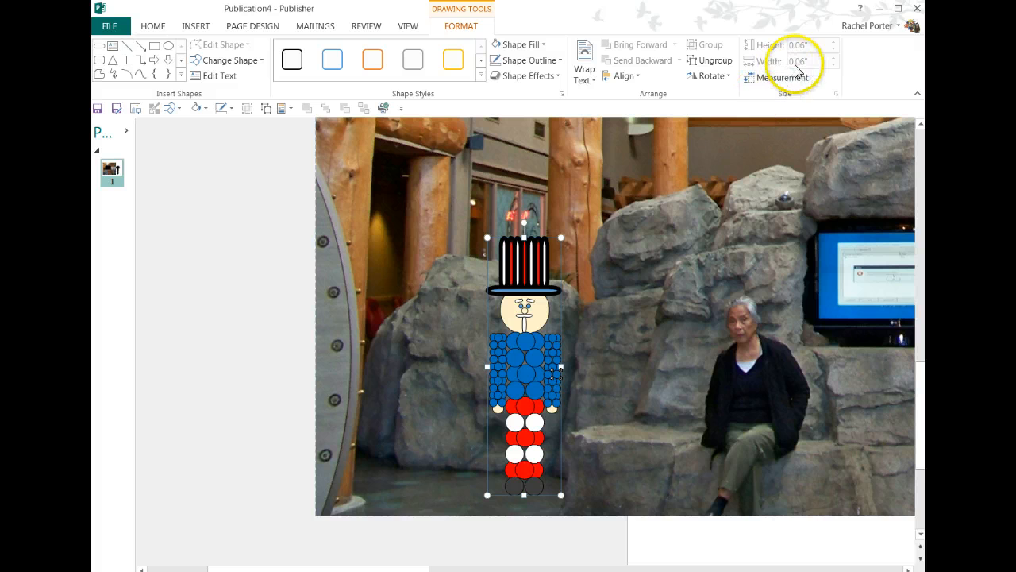
{"action": "key", "text": "alt+Tab"}
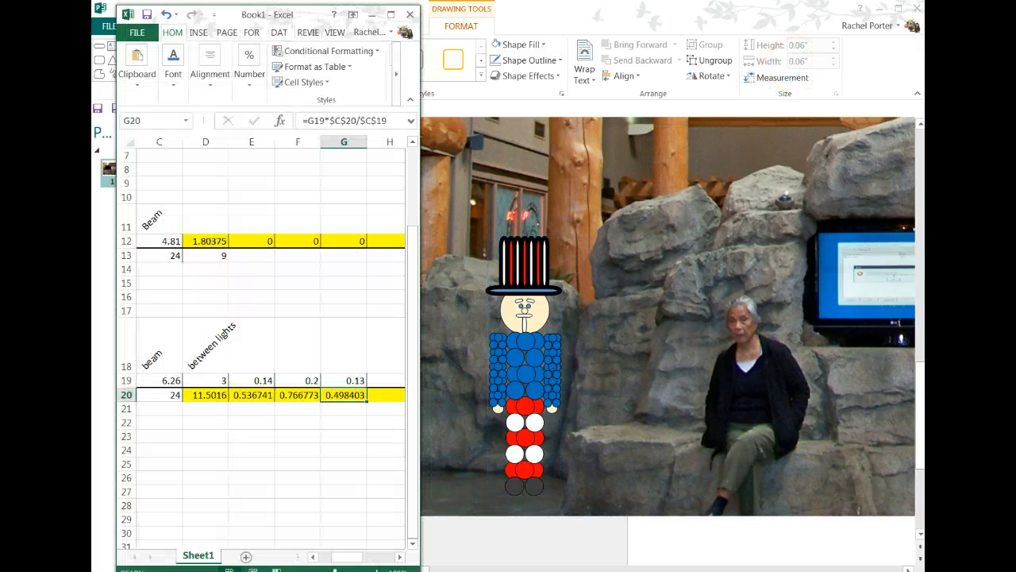
{"action": "left_click", "coordinate": [382, 380]}
{"action": "type", "text": ".06"}
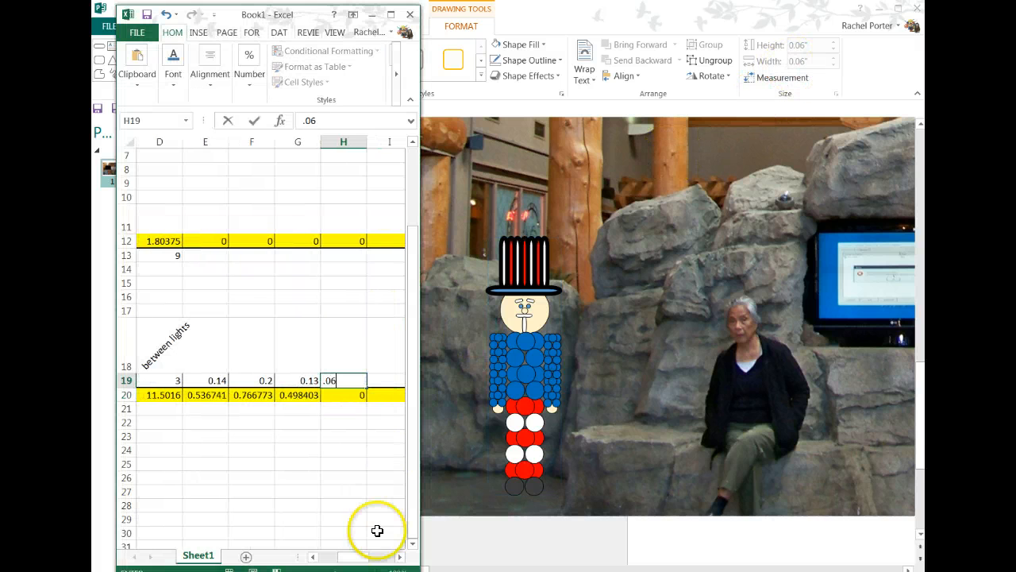
{"action": "key", "text": "Return"}
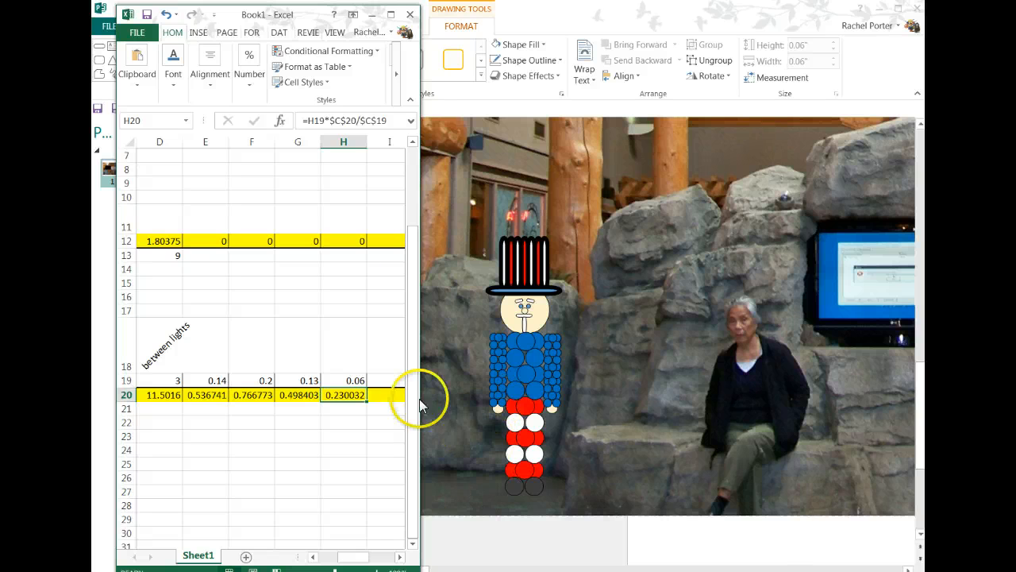
- Switch back to Publisher, move the star-topped column over the rocks beside the seated person, and shrink it to about 3.04" by 1.21"
{"action": "left_click", "coordinate": [368, 11]}
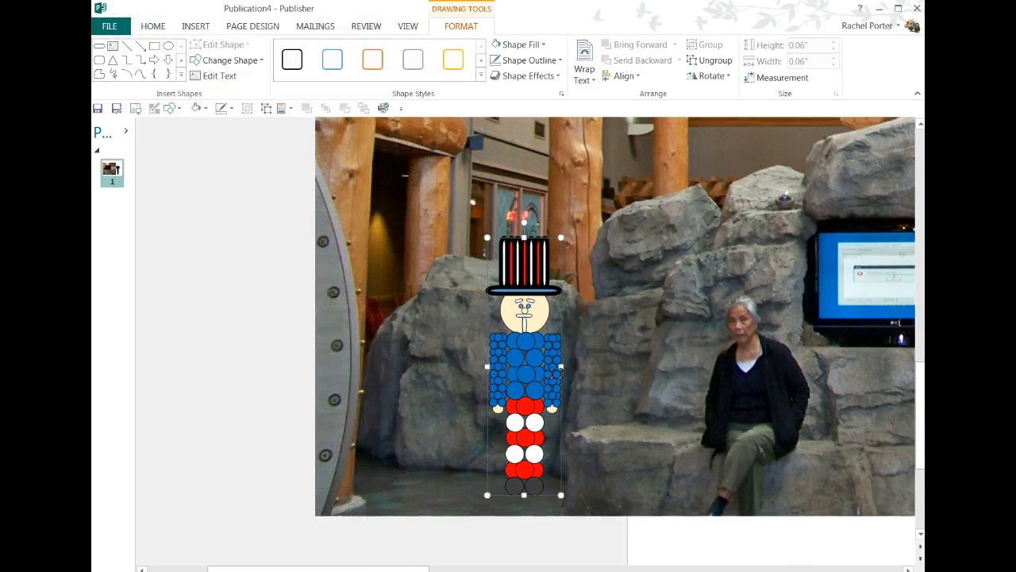
{"action": "left_click", "coordinate": [823, 570]}
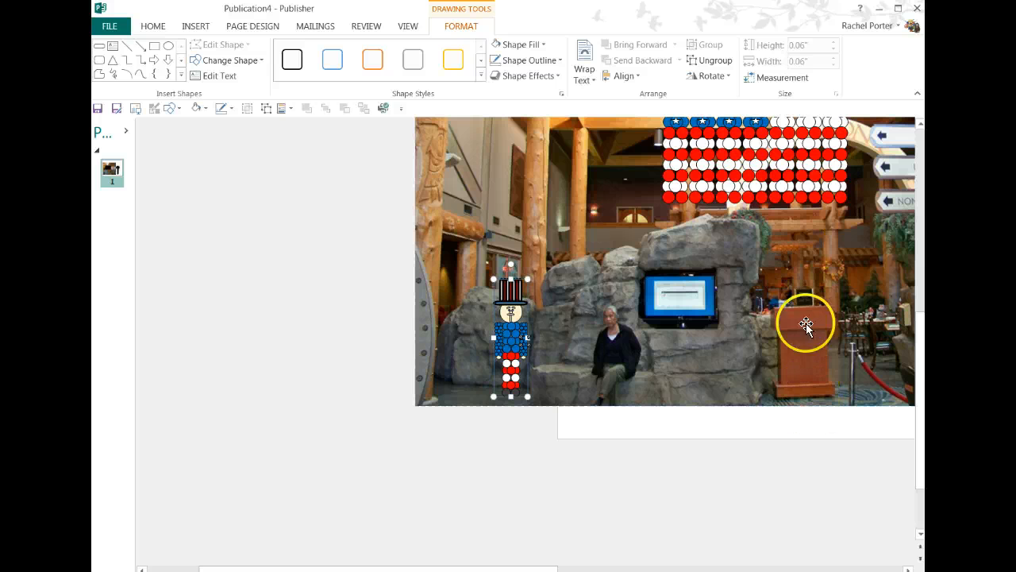
{"action": "left_click_drag", "start_coordinate": [548, 570], "coordinate": [652, 570]}
{"action": "left_click_drag", "start_coordinate": [884, 208], "coordinate": [368, 254]}
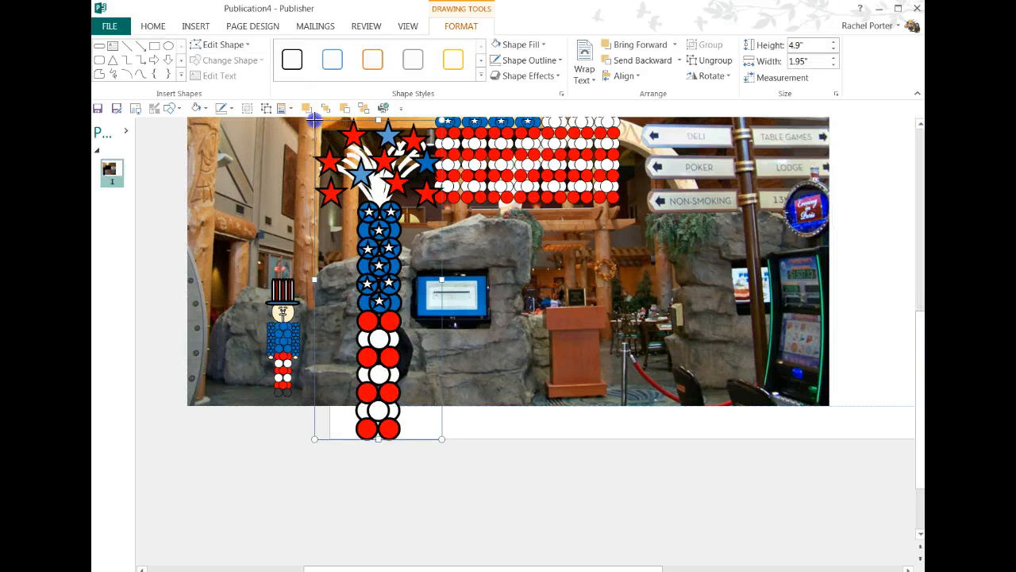
{"action": "left_click_drag", "start_coordinate": [315, 119], "coordinate": [363, 256]}
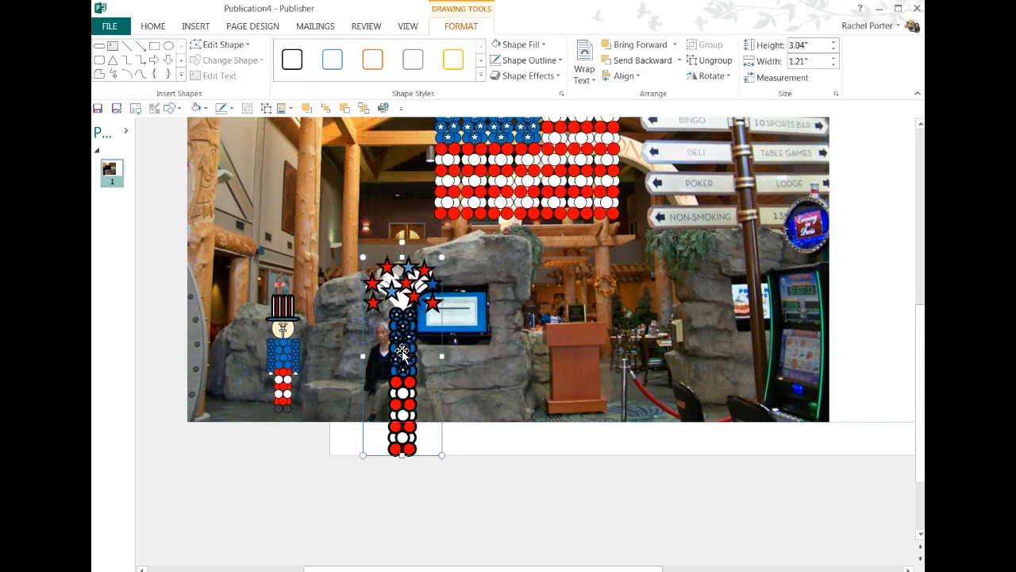
- Thin the outlines of the star-topped column to ¼ pt and deselect it
{"action": "left_click", "coordinate": [231, 109]}
{"action": "mouse_move", "coordinate": [265, 308]}
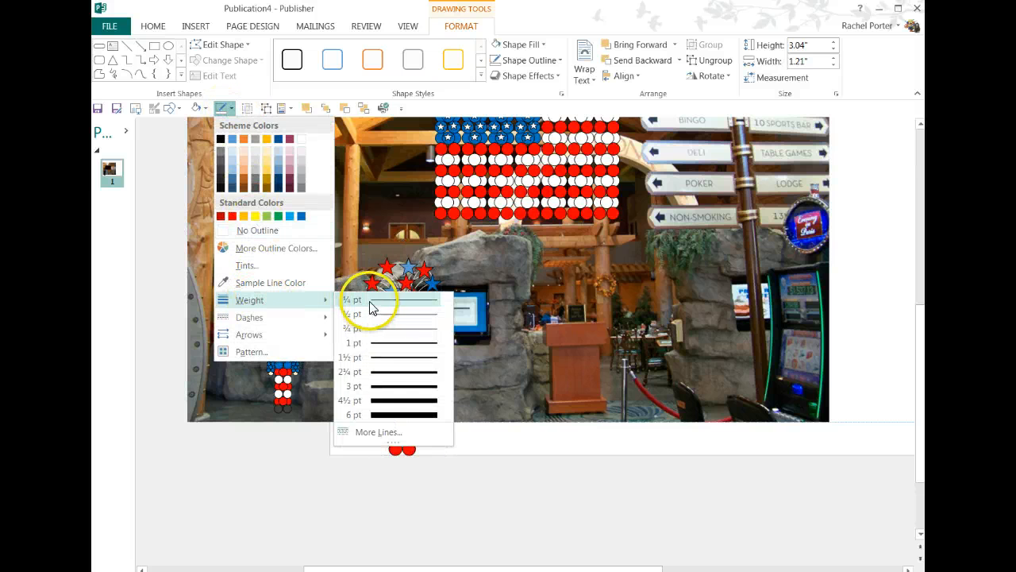
{"action": "left_click", "coordinate": [365, 294]}
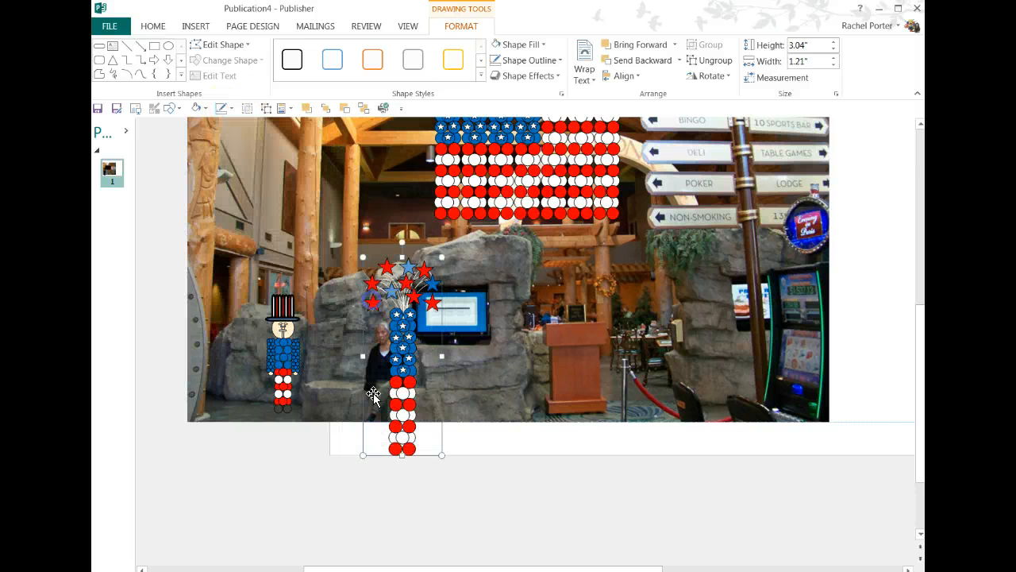
{"action": "left_click", "coordinate": [431, 518]}
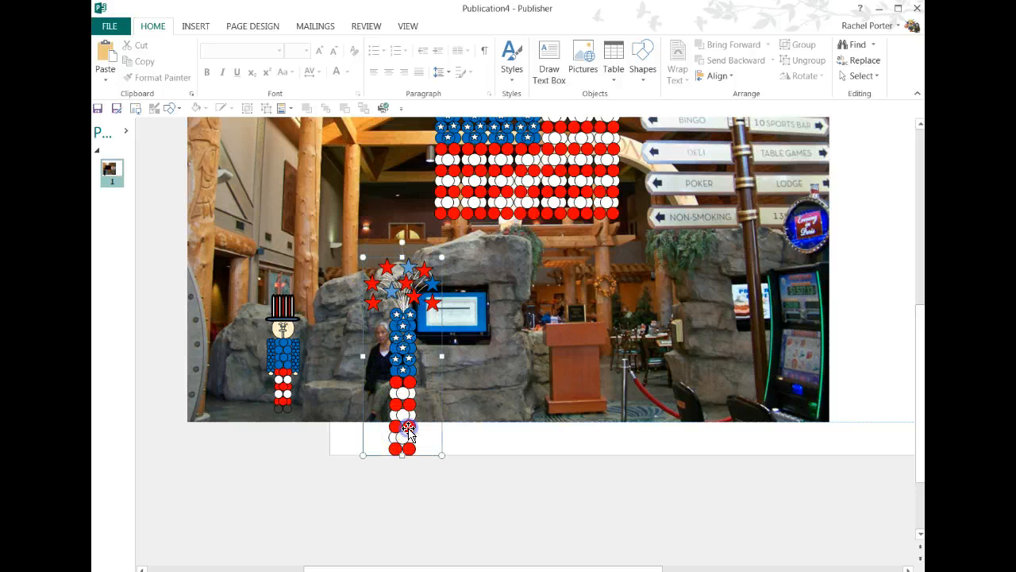
- Move the star-topped column to the floor in front of the podium and resize it until its balloon circles are about 0.15"
{"action": "mouse_move", "coordinate": [407, 430]}
{"action": "left_mouse_down"}
{"action": "mouse_move", "coordinate": [334, 400]}
{"action": "mouse_move", "coordinate": [553, 392]}
{"action": "left_mouse_up"}
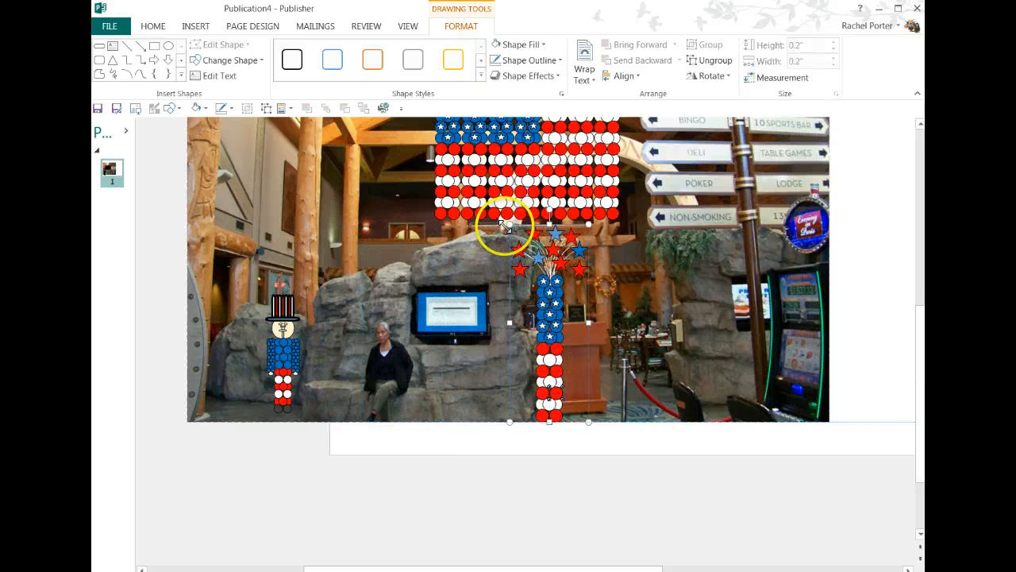
{"action": "left_click_drag", "start_coordinate": [509, 225], "coordinate": [539, 297]}
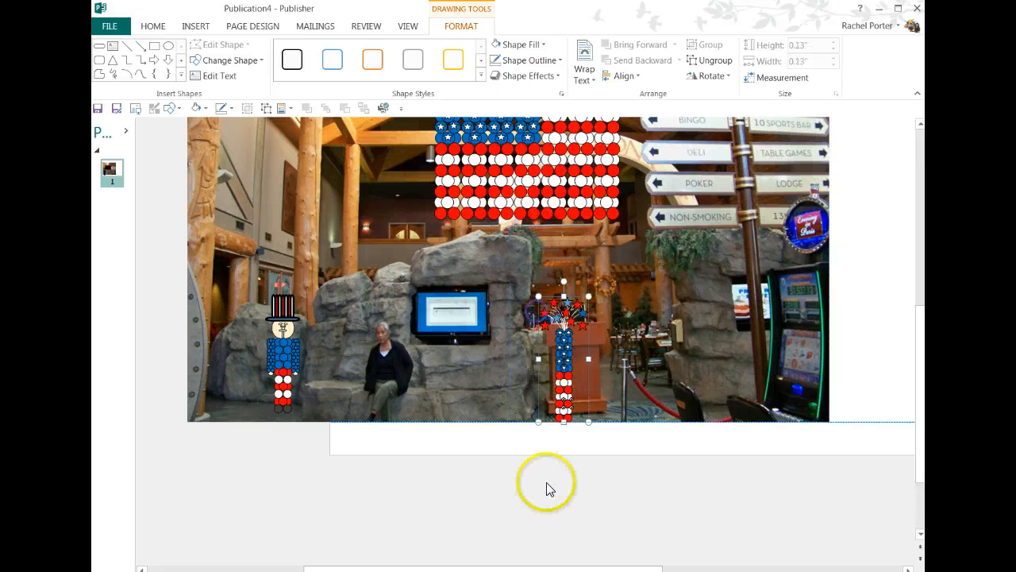
{"action": "left_click_drag", "start_coordinate": [566, 389], "coordinate": [544, 387]}
{"action": "left_click_drag", "start_coordinate": [517, 292], "coordinate": [531, 332]}
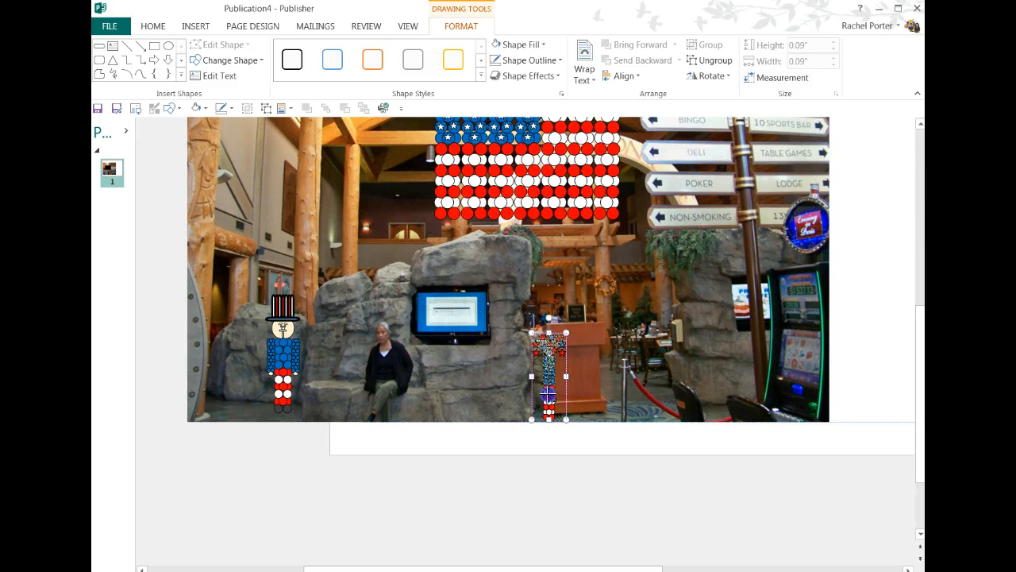
{"action": "left_click_drag", "start_coordinate": [549, 393], "coordinate": [548, 393]}
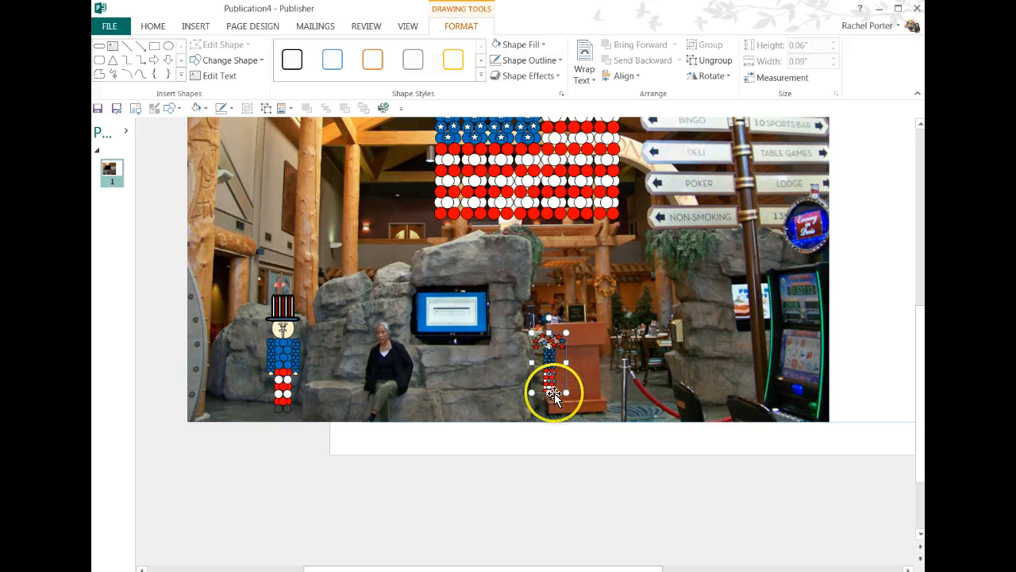
{"action": "left_click_drag", "start_coordinate": [549, 392], "coordinate": [548, 419]}
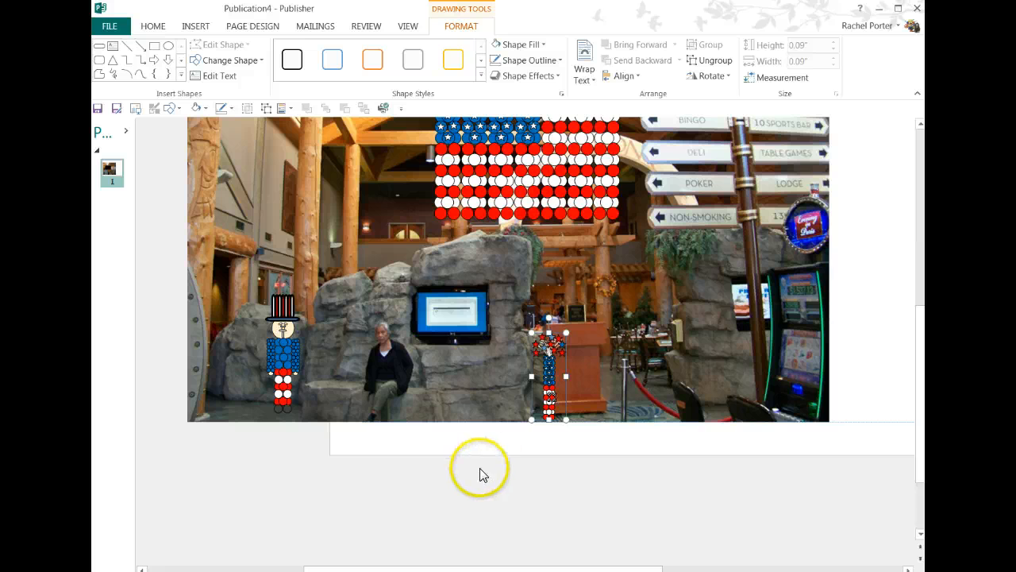
{"action": "scroll", "coordinate": [480, 474], "scroll_direction": "up", "scroll_amount": 3}
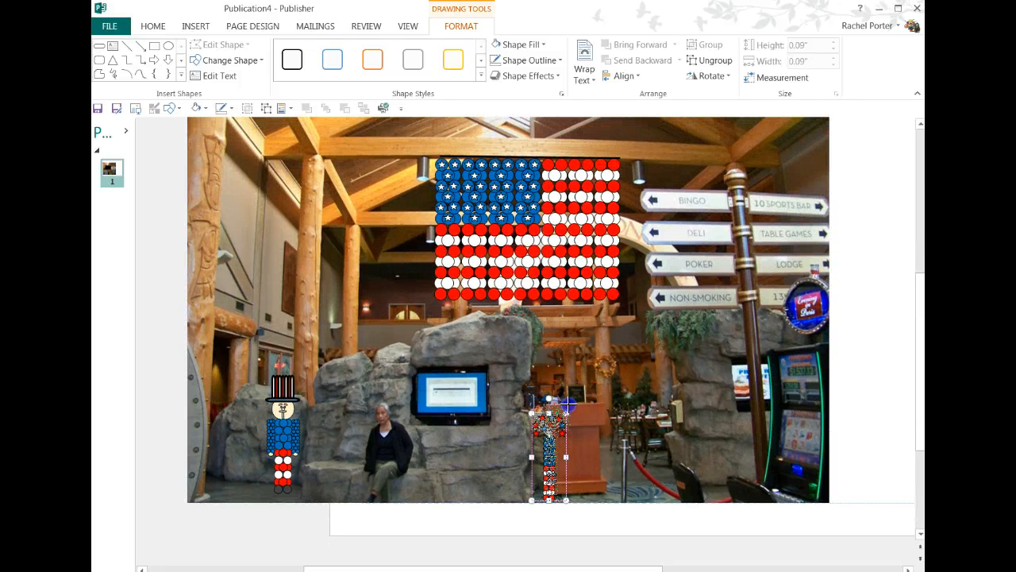
{"action": "left_click_drag", "start_coordinate": [567, 403], "coordinate": [588, 355]}
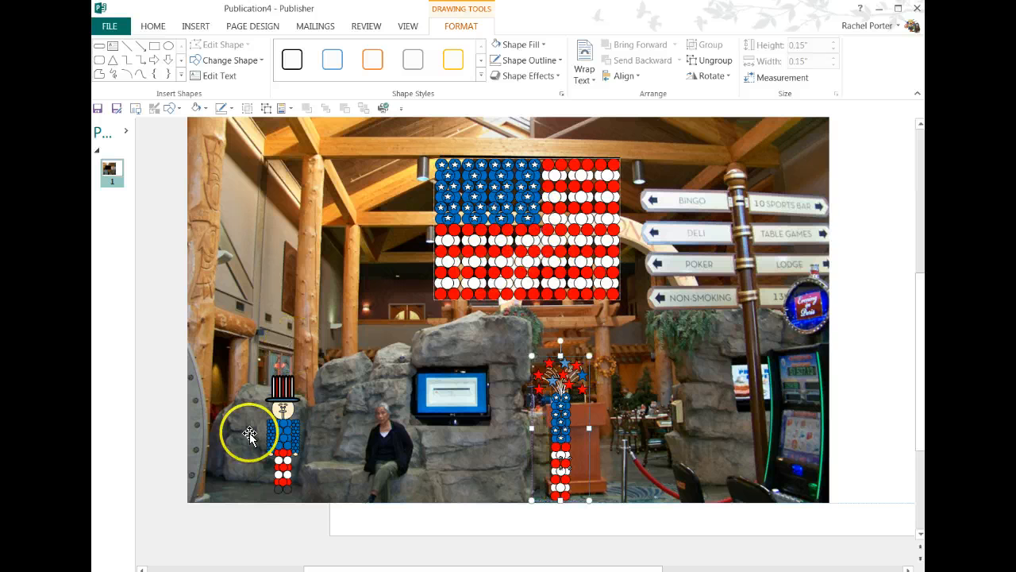
- Enlarge the striped-hat figure to about 2.16" by 0.62" and move the star-topped column to the podium's right, by the rope post
{"action": "left_click", "coordinate": [272, 390]}
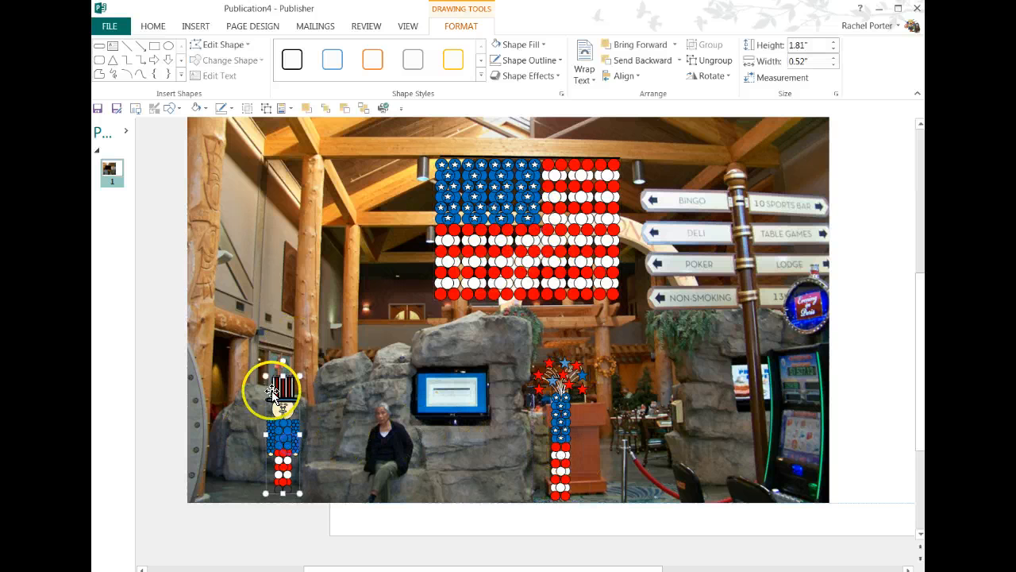
{"action": "left_click_drag", "start_coordinate": [265, 376], "coordinate": [260, 352]}
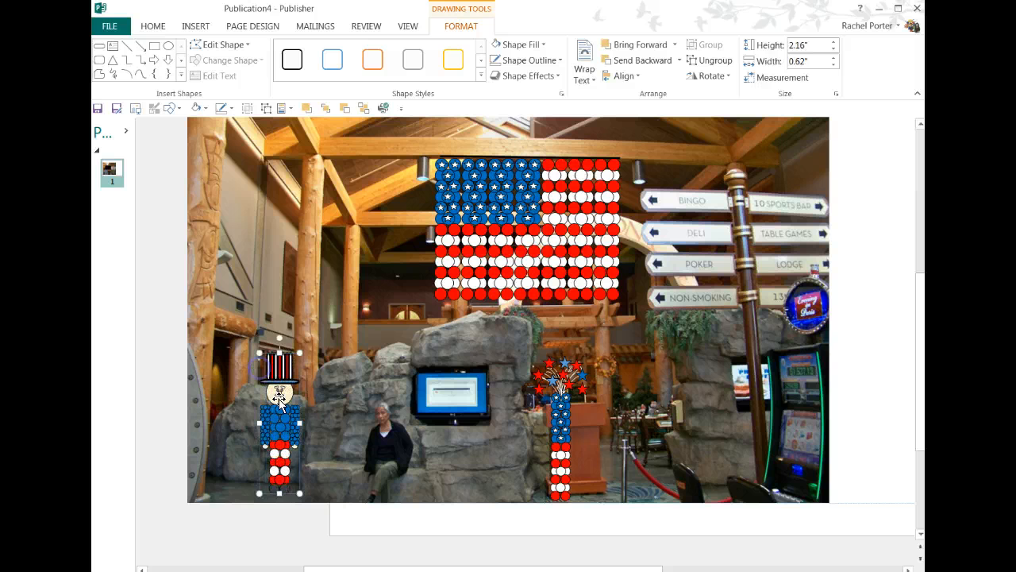
{"action": "left_click_drag", "start_coordinate": [551, 429], "coordinate": [626, 417]}
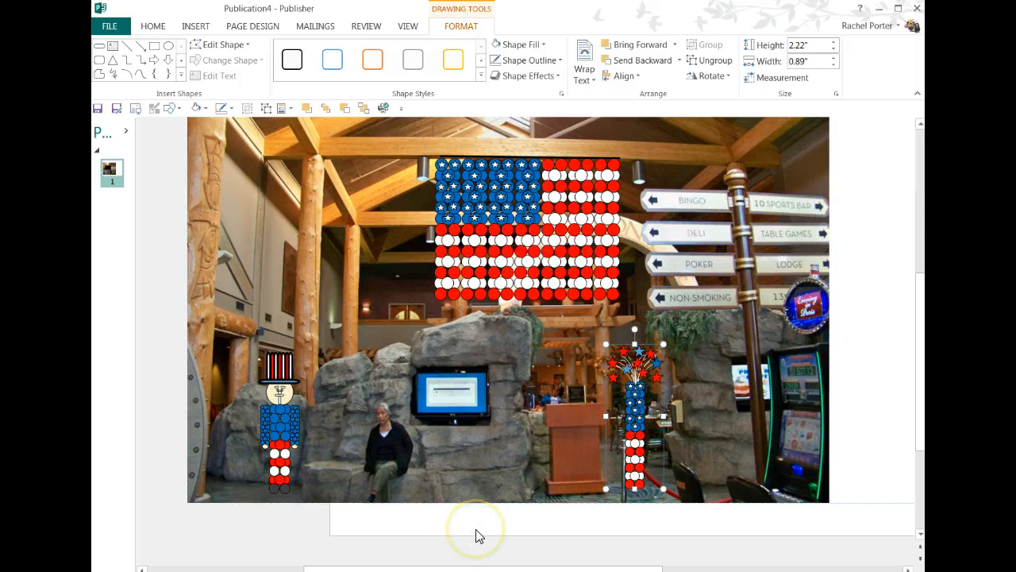